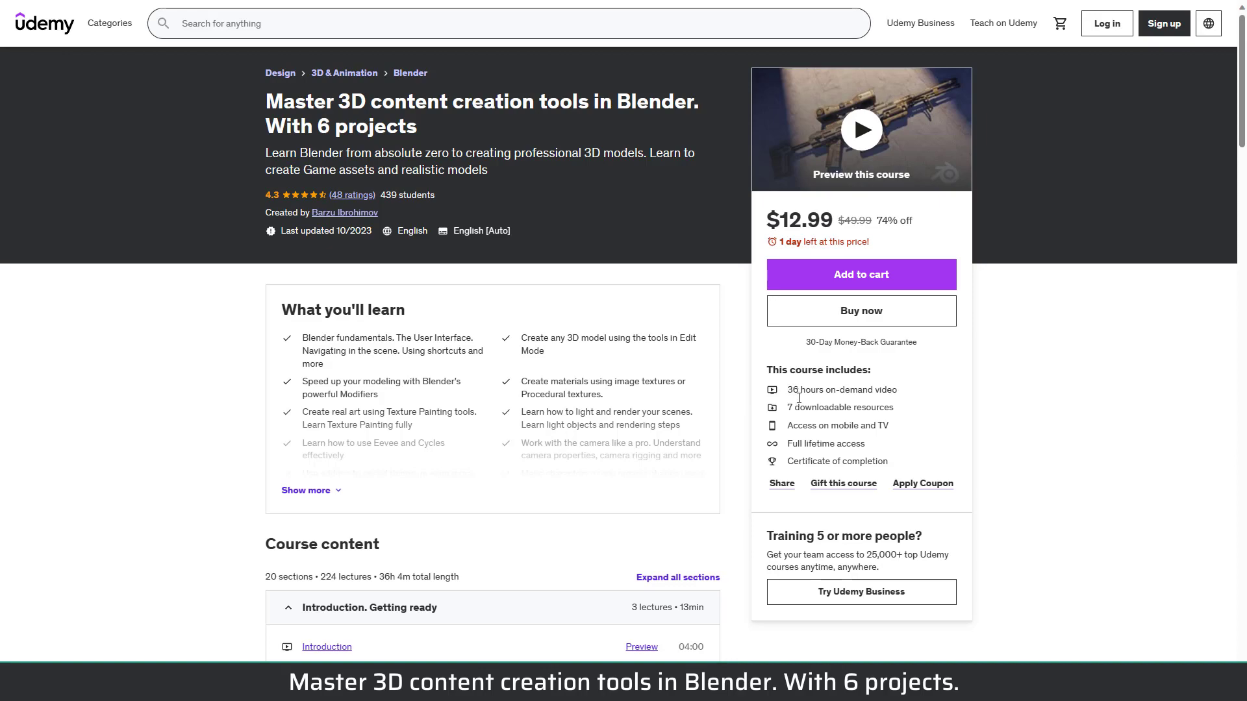
scroll(244, 456, down, 5)
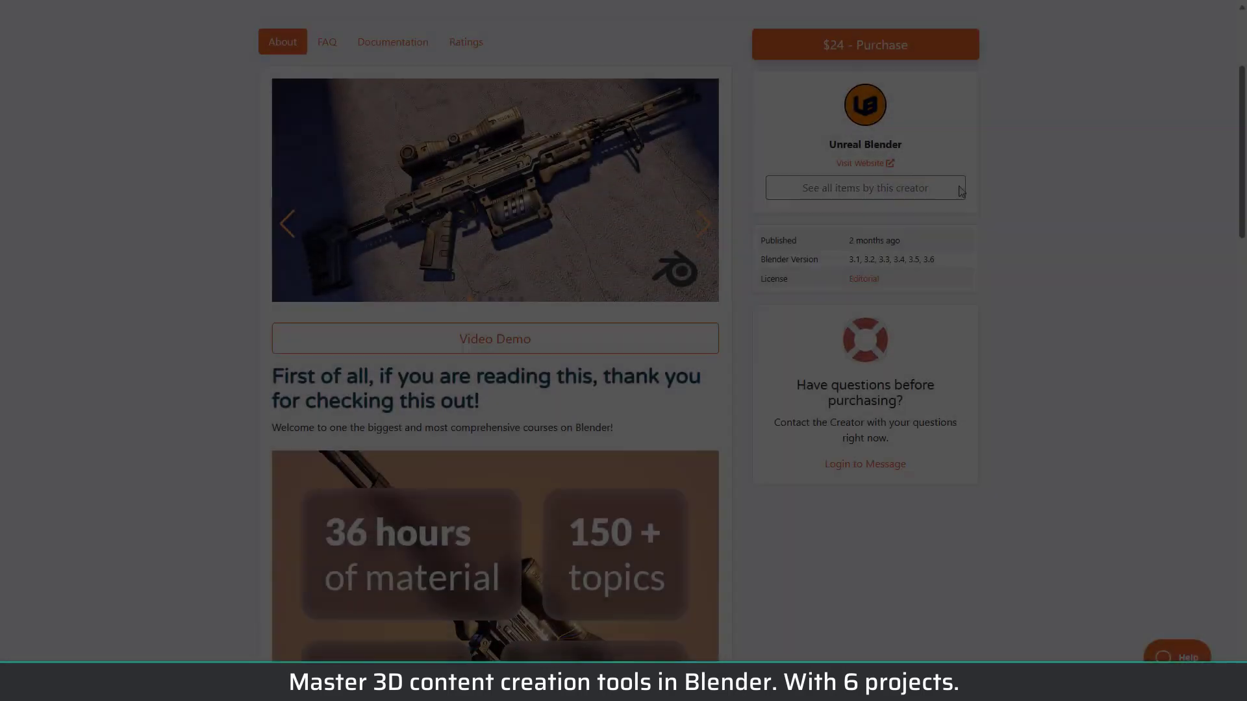
scroll(960, 192, down, 3)
scroll(960, 193, down, 3)
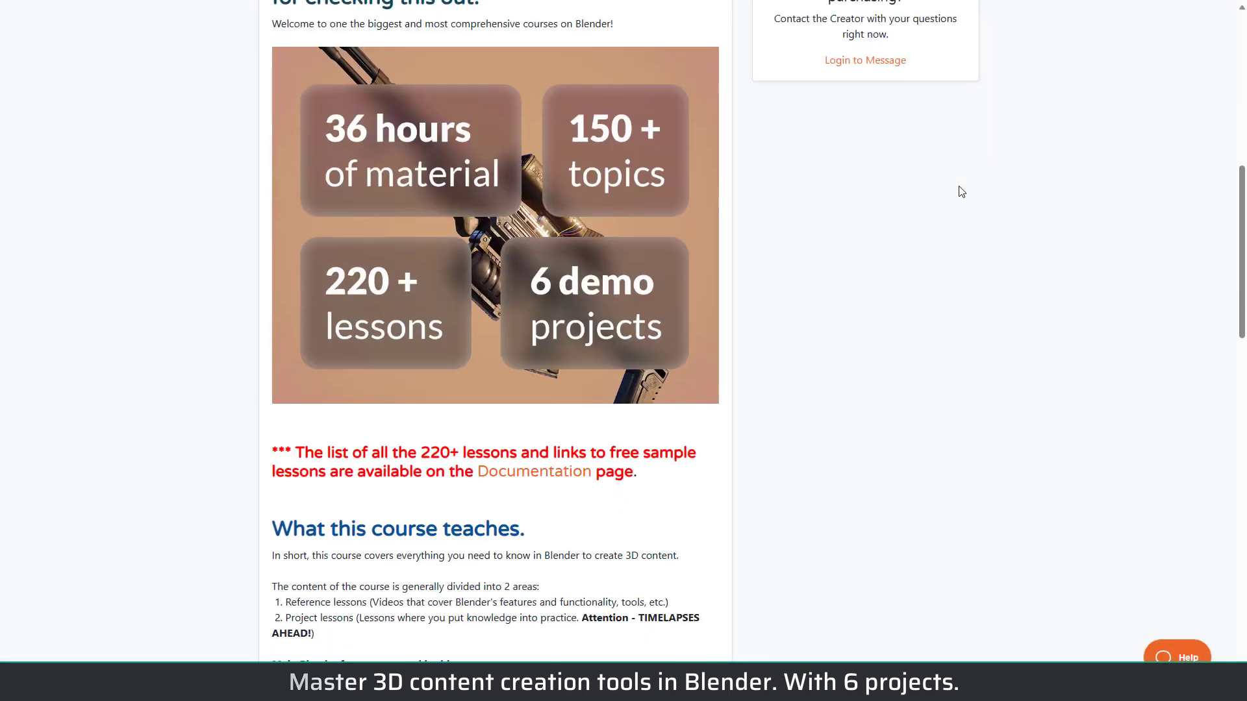
scroll(880, 250, down, 3)
scroll(880, 250, down, 10)
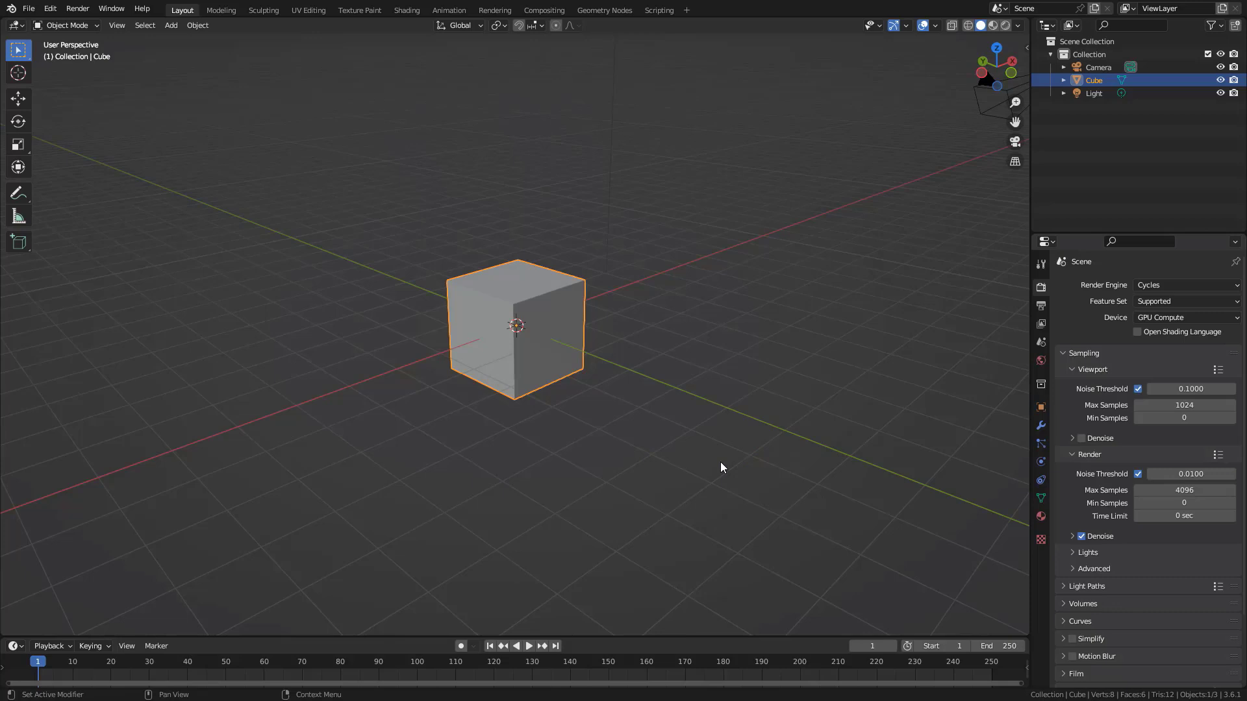
Enlarge the timeline area by raising the border between it and the 3D viewport
drag(621, 636, 621, 619)
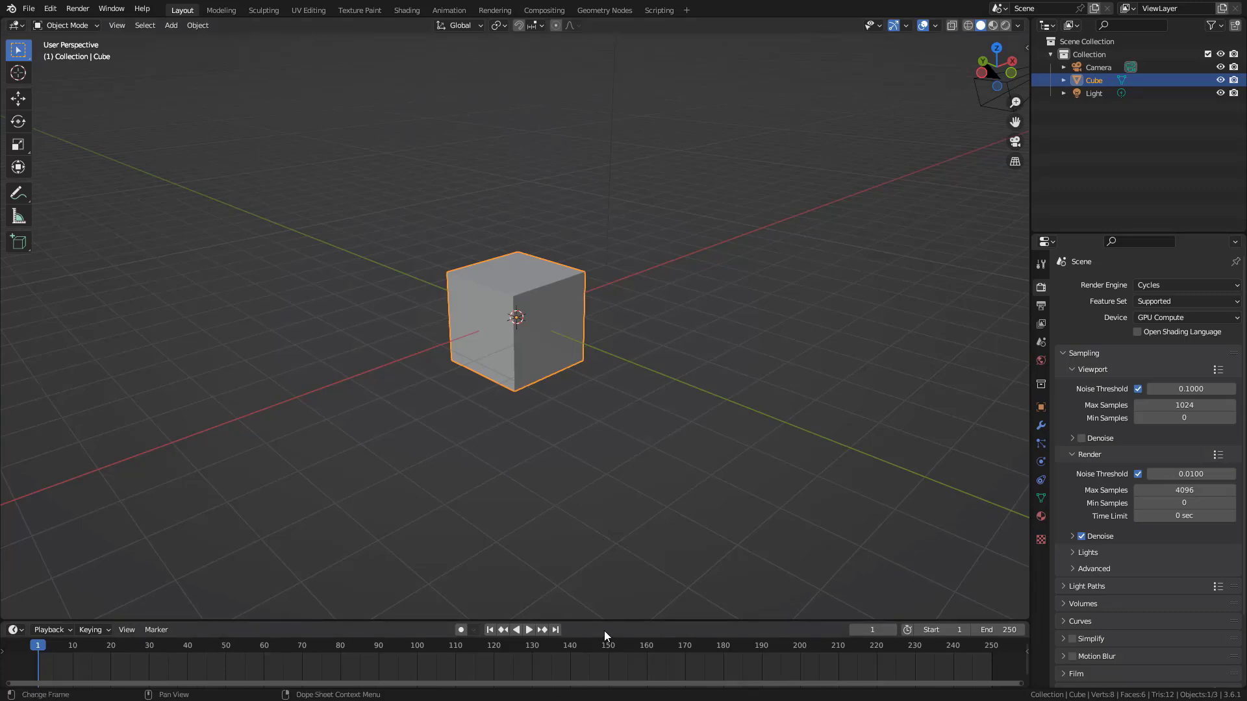
drag(583, 621, 567, 613)
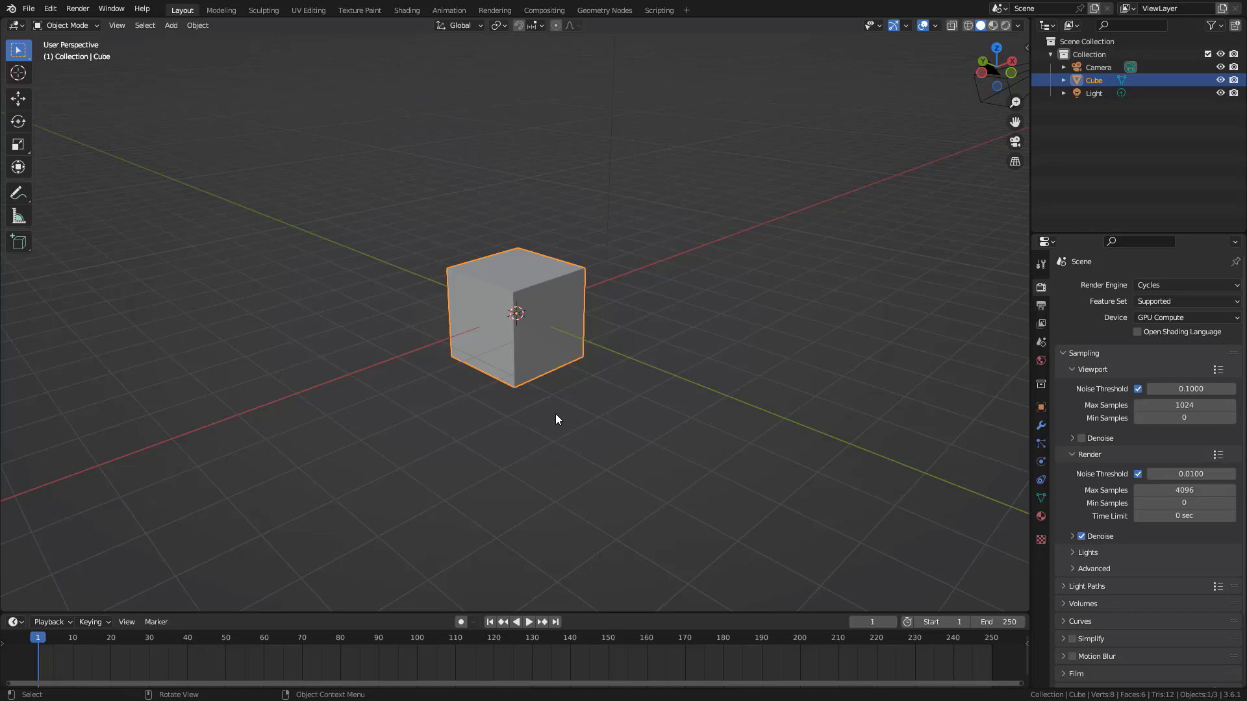
Move the cube freely away from the world origin and clear its location
key(g)
click(746, 273)
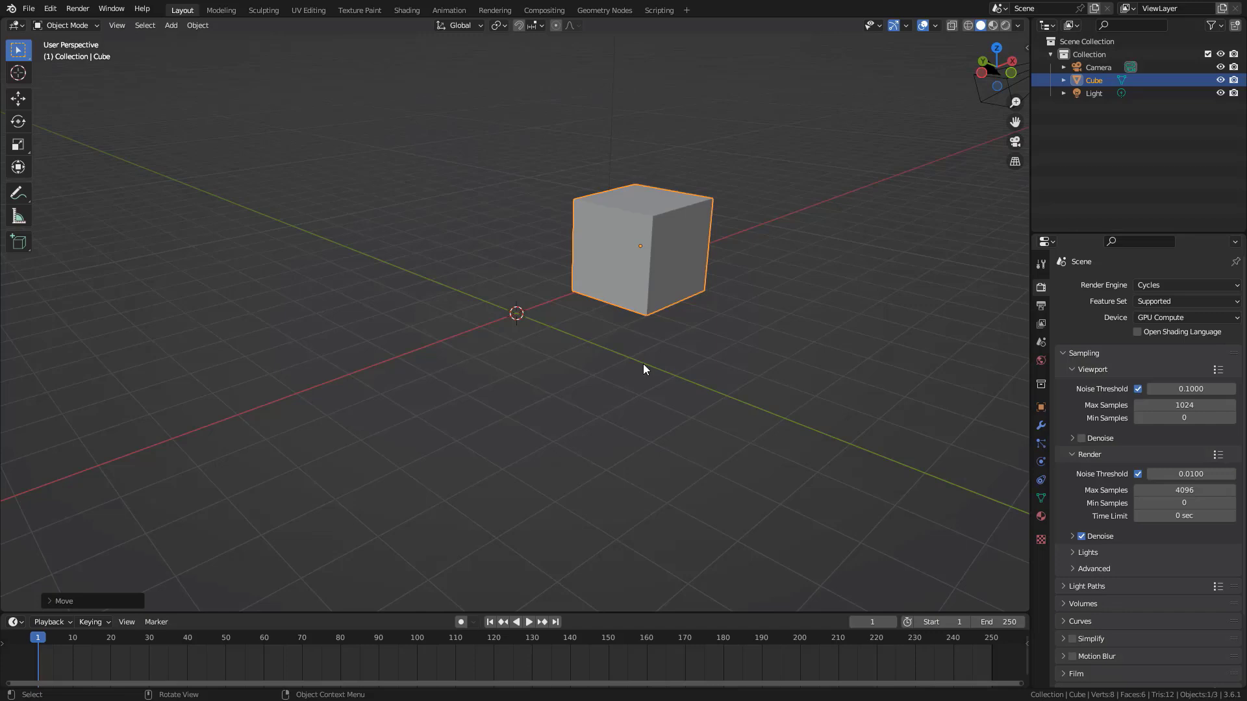
key(alt+g)
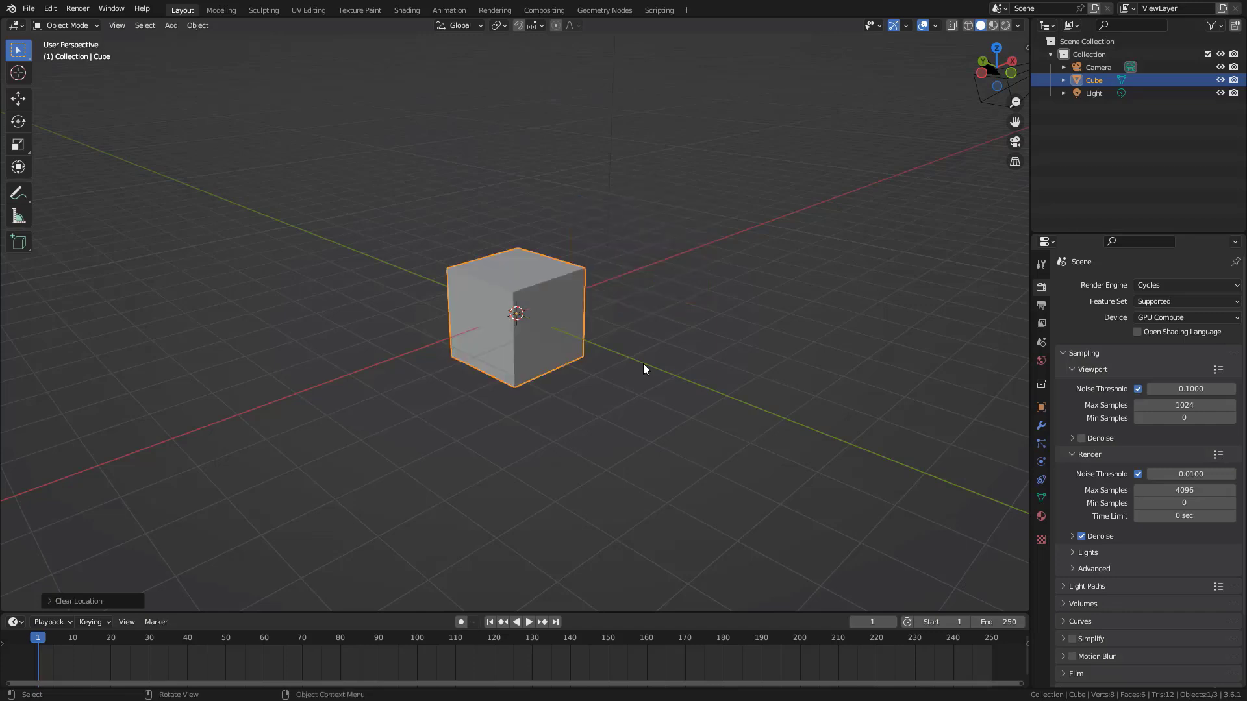
Deselect the cube and make the timeline area slightly taller
middle_drag(632, 389, 580, 302)
click(577, 419)
middle_drag(577, 420, 576, 431)
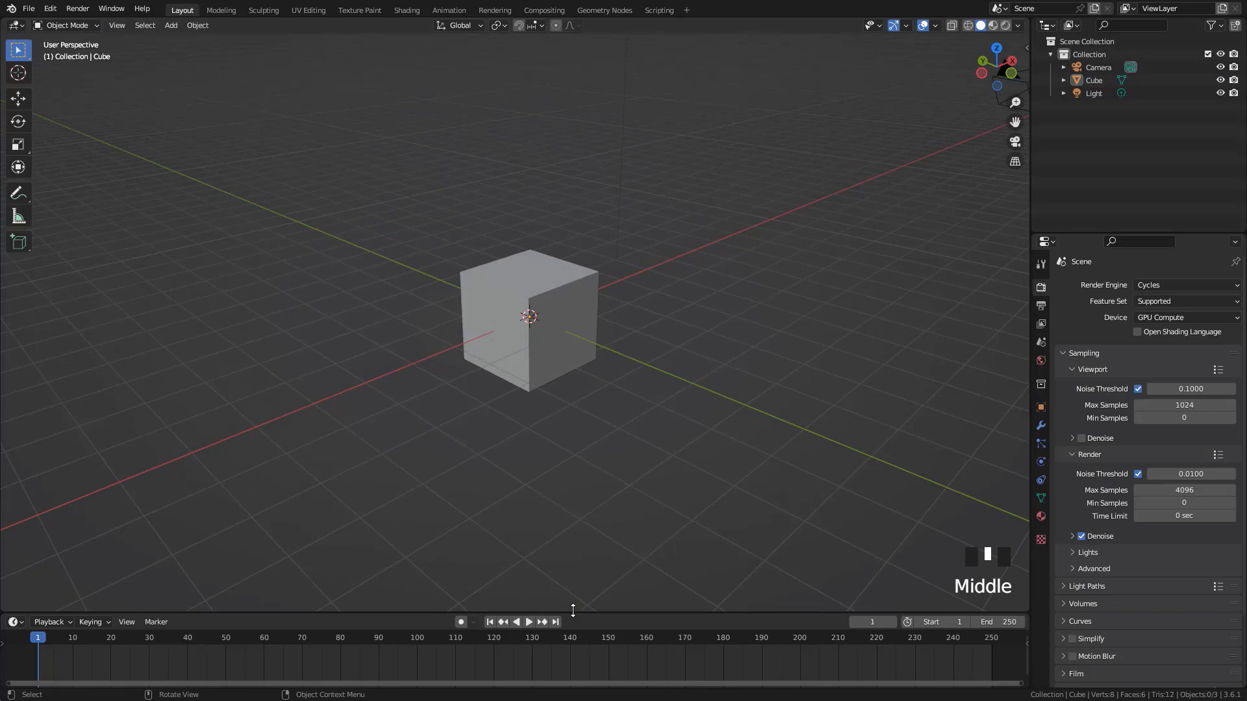
drag(573, 611, 580, 599)
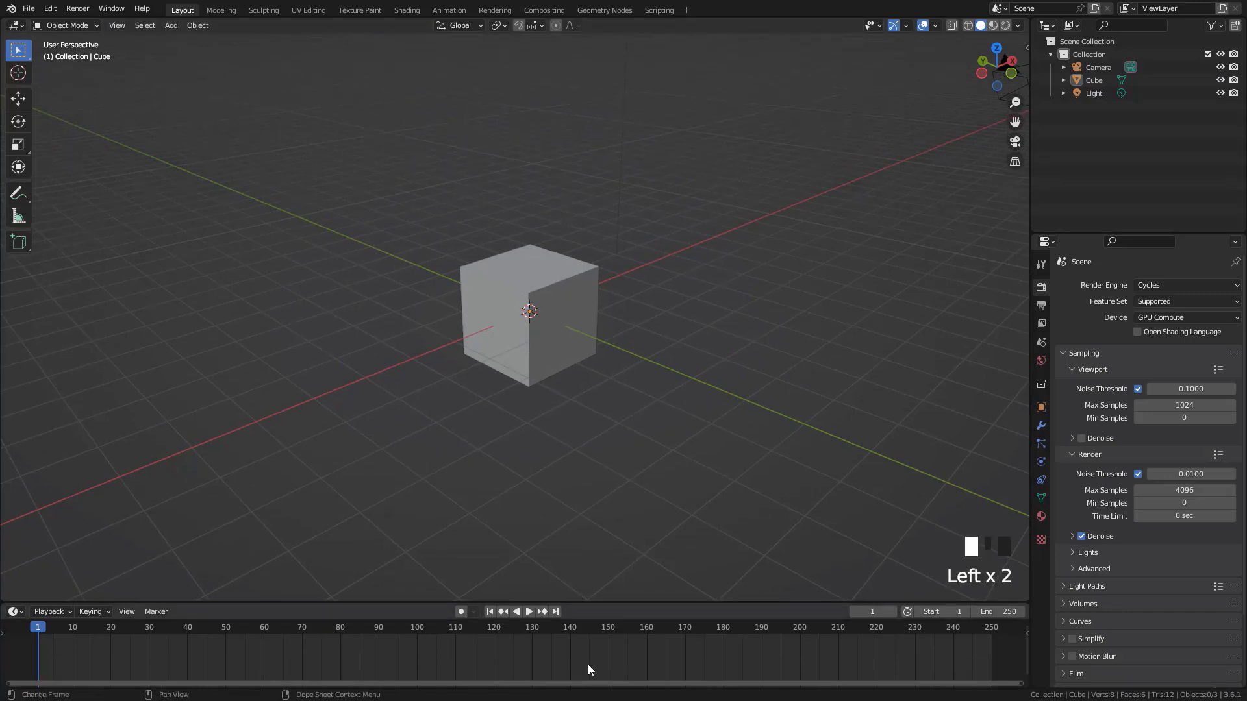
Select the cube and scrub the timeline from frame 22 back to frame 1
click(597, 297)
scroll(598, 298, up, 4)
shift+middle_drag(598, 297, 564, 302)
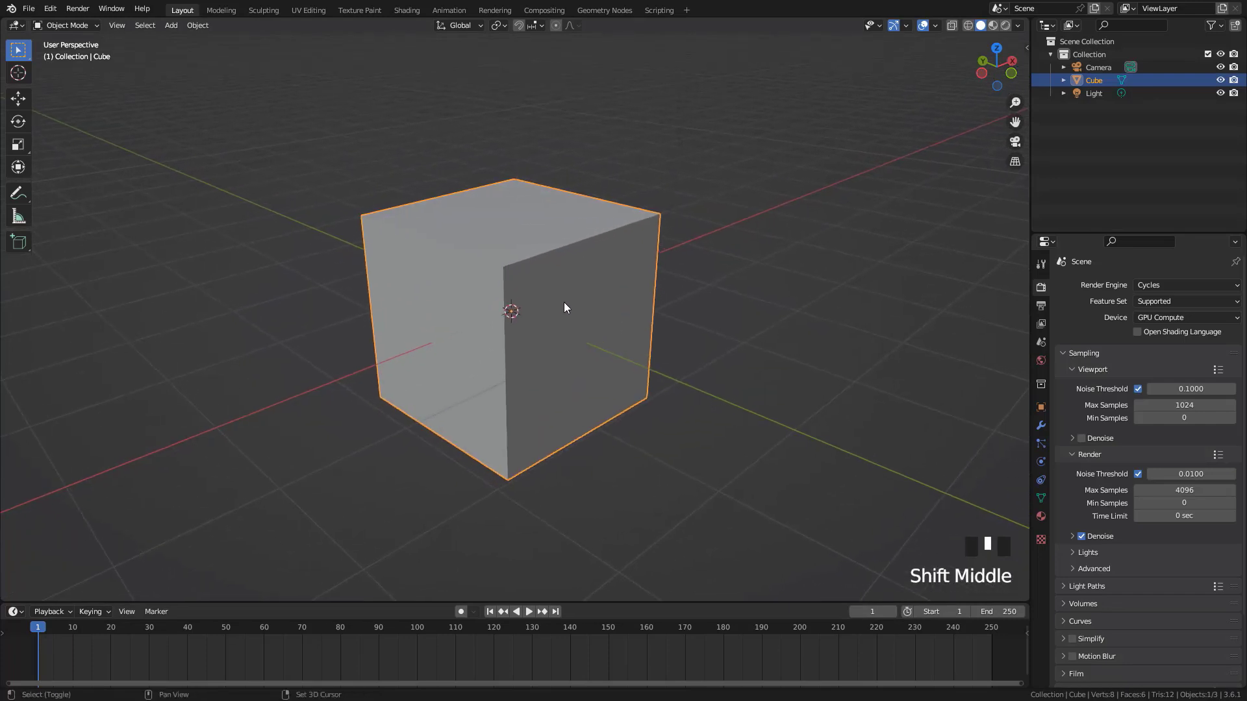
scroll(536, 263, down, 4)
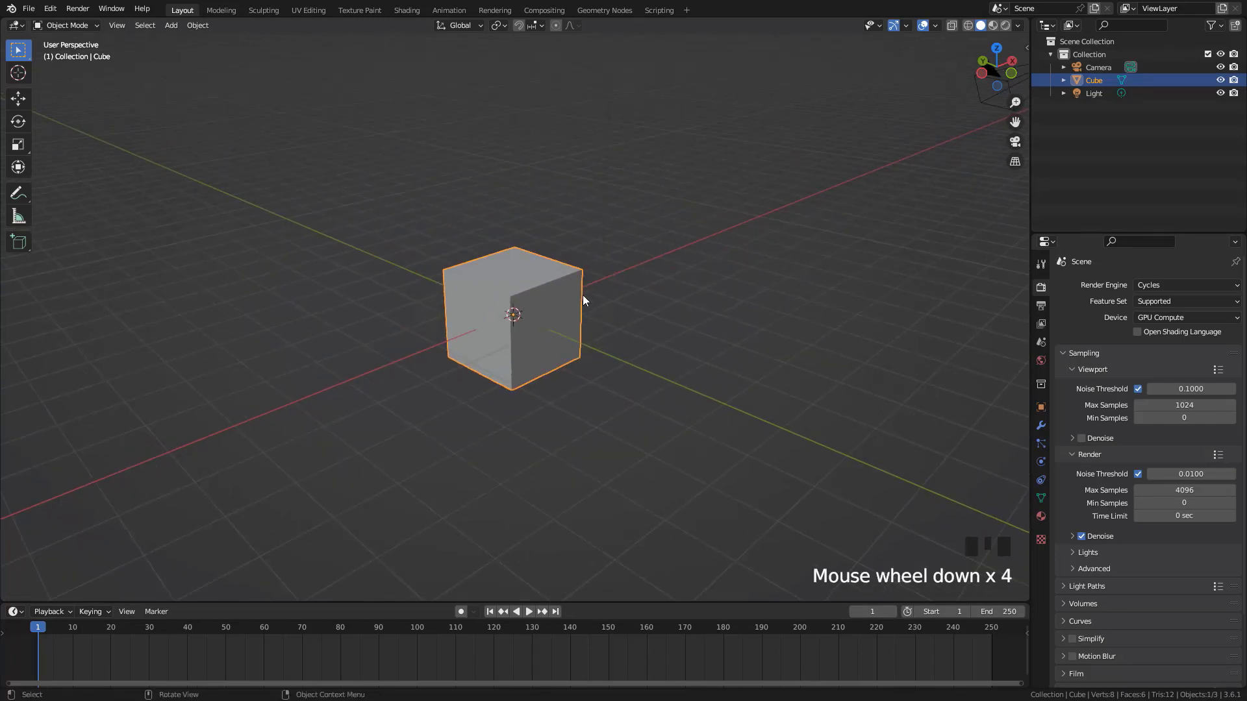
click(118, 634)
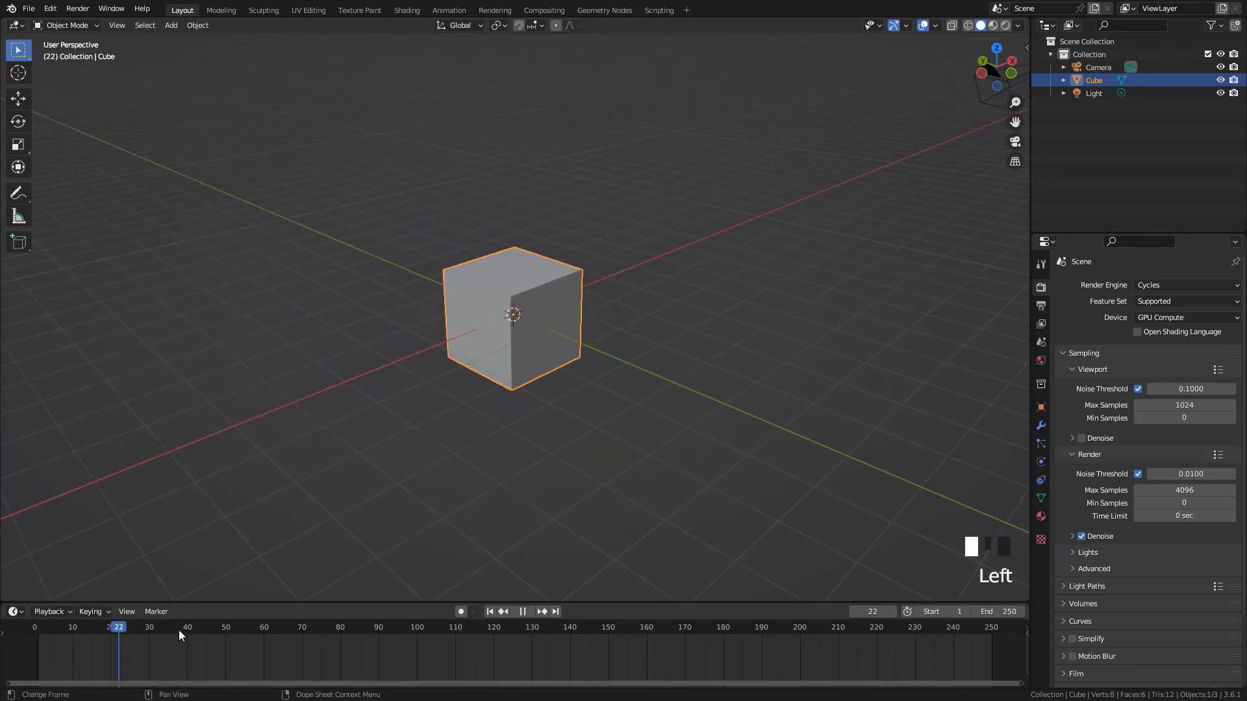
drag(178, 630, 38, 639)
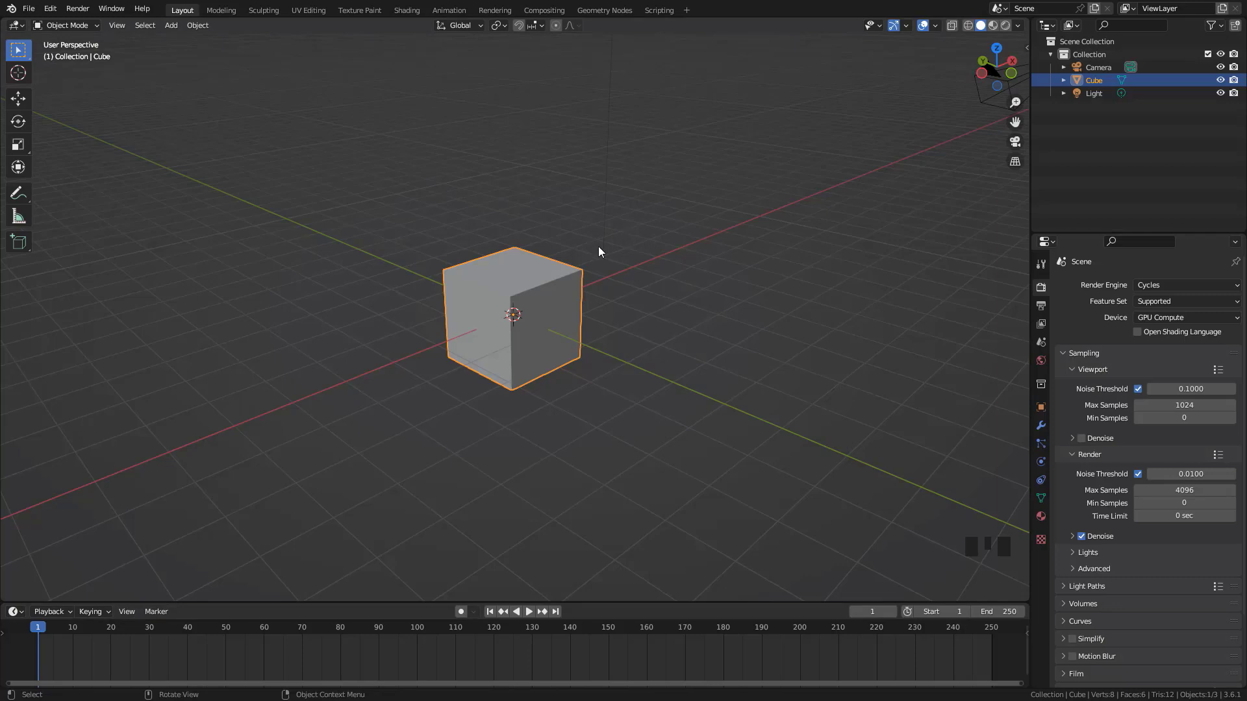
Insert a Location keyframe for the cube at frame 1
key(i)
key(i)
key(i)
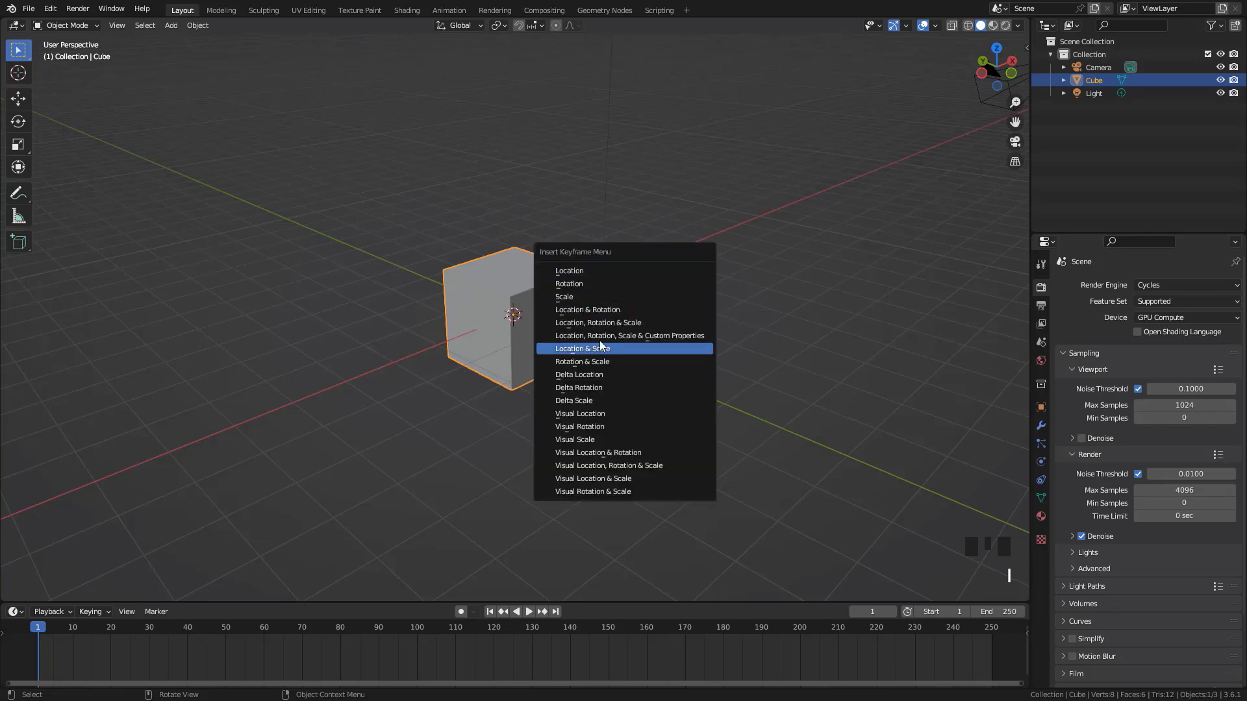
click(590, 271)
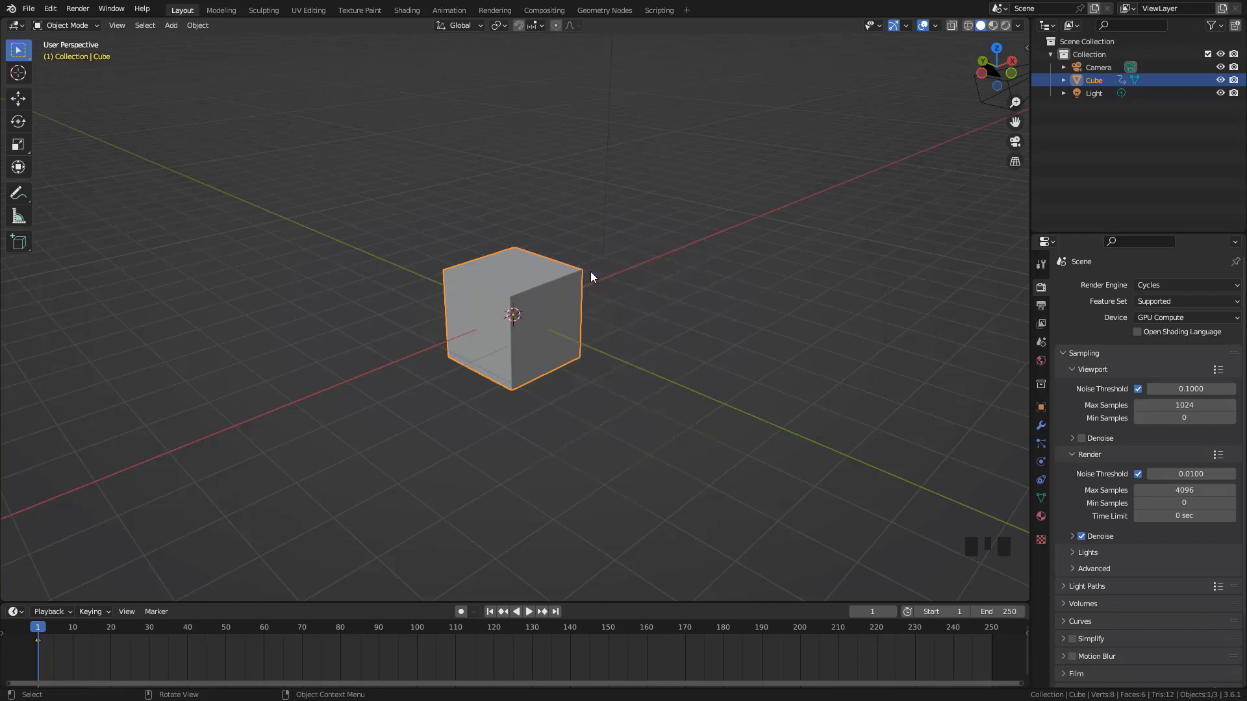
Check the new keyframe by scrubbing the timeline to frame 8 and back to frame 1
click(64, 650)
click(41, 655)
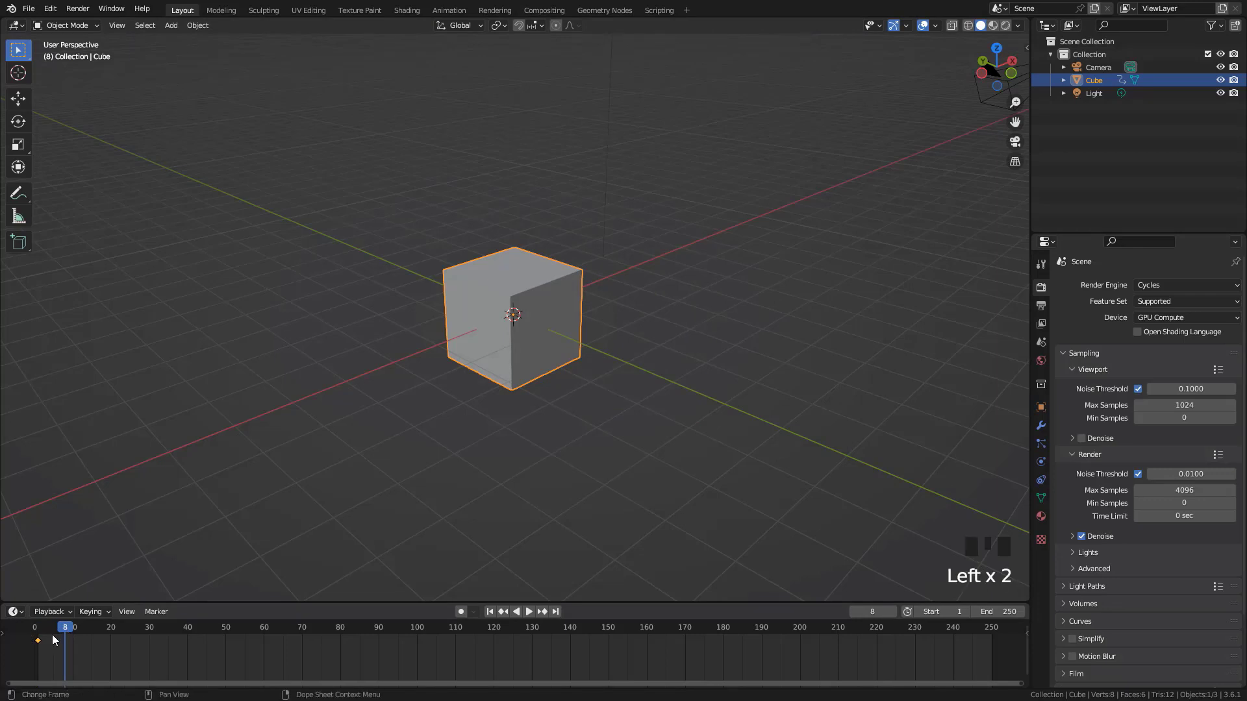
drag(65, 643, 39, 633)
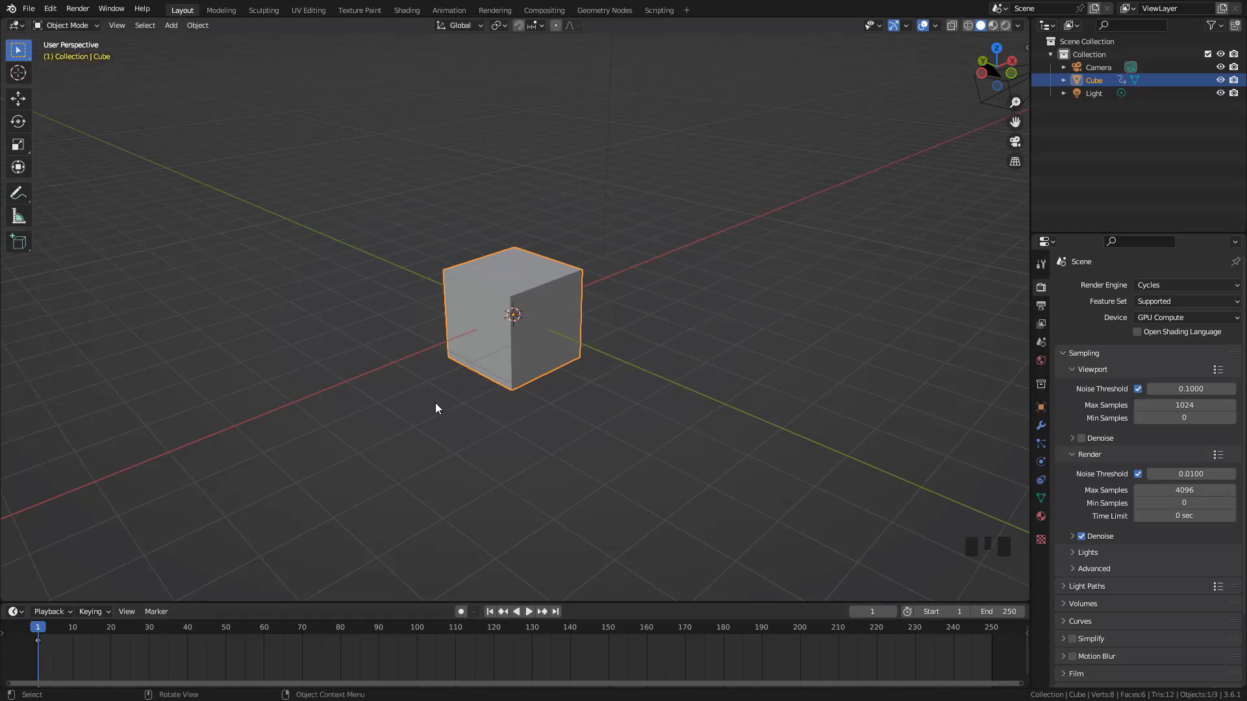
Insert a second Location keyframe for the cube at frame 60
drag(44, 633, 267, 640)
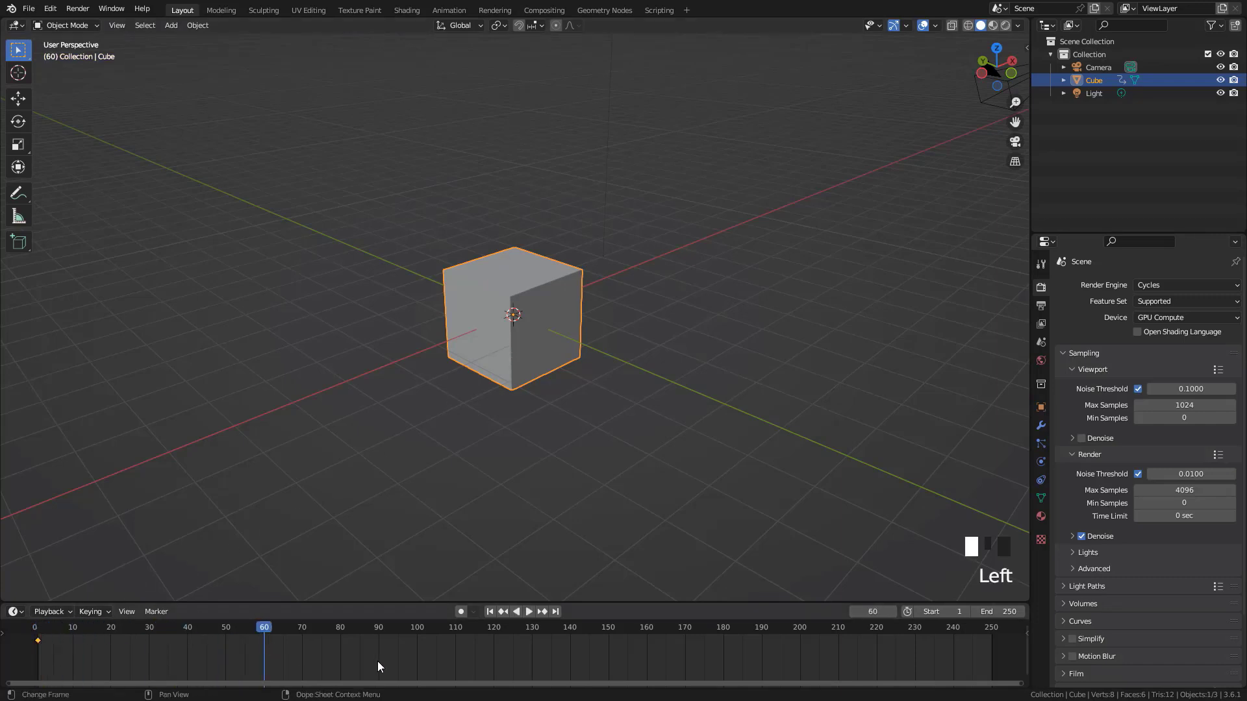
key(i)
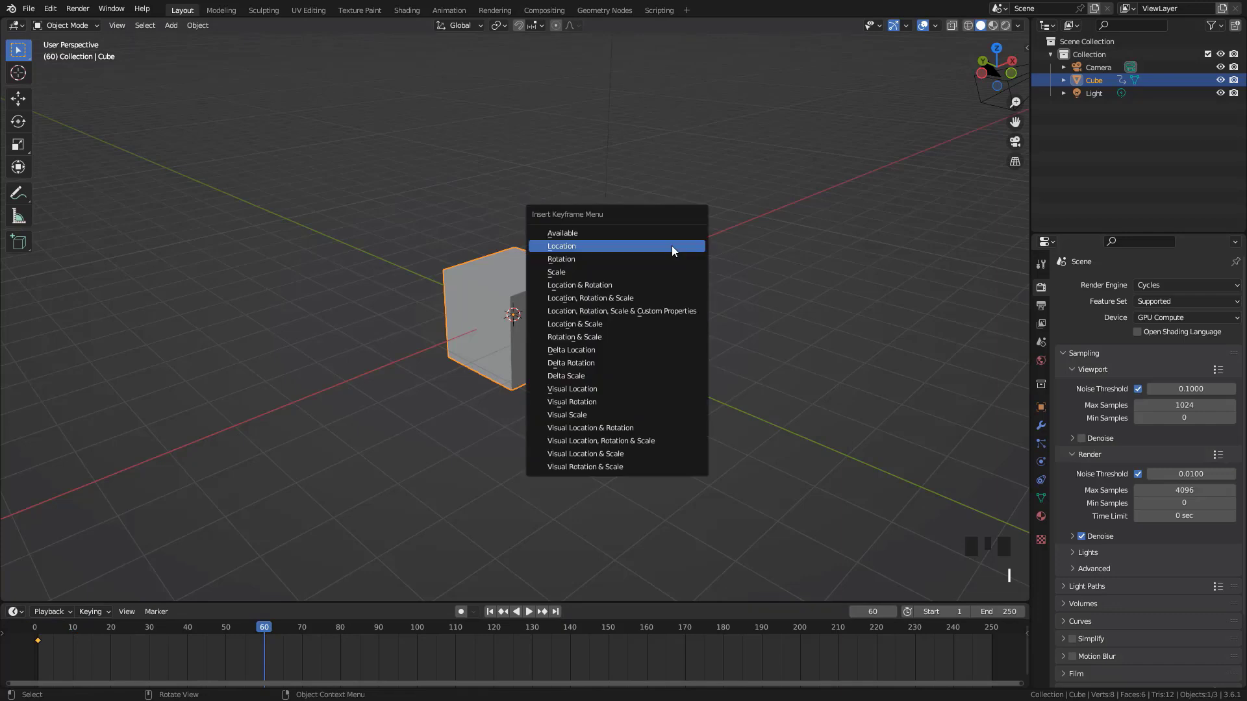
click(671, 246)
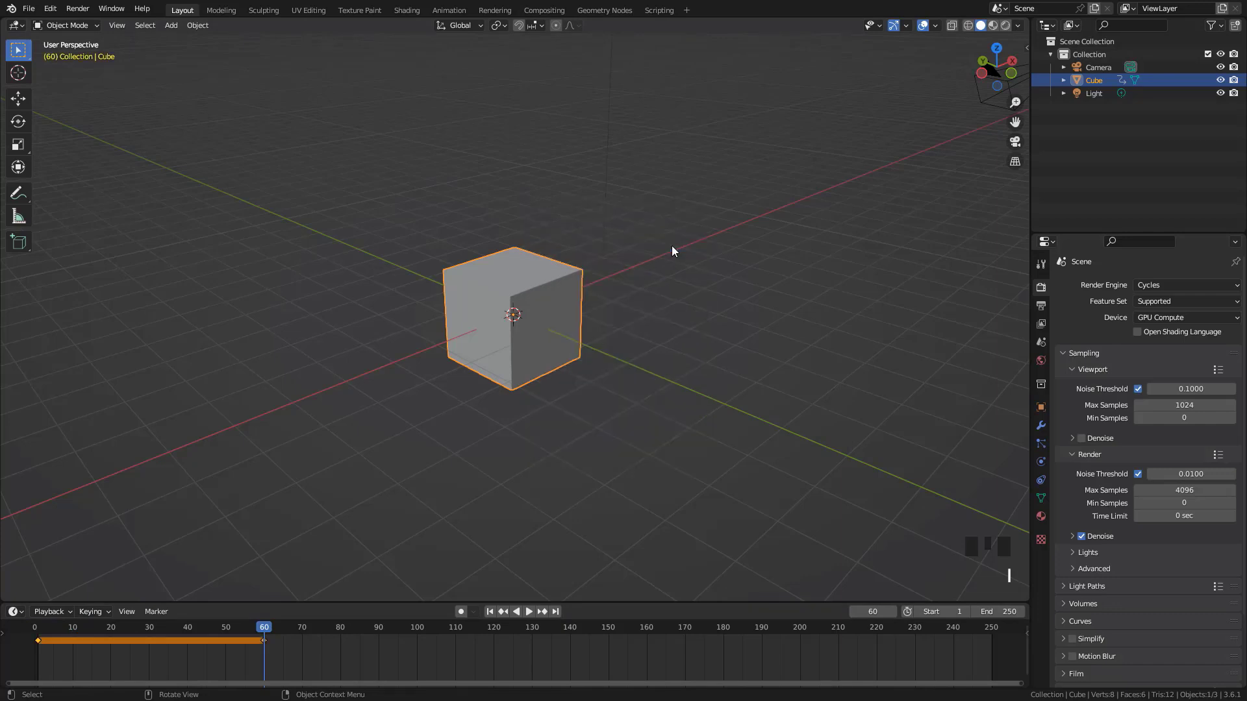
Scrub back to frame 22 and jump between the cube's keyframes, ending on the one at frame 60
drag(259, 629, 118, 634)
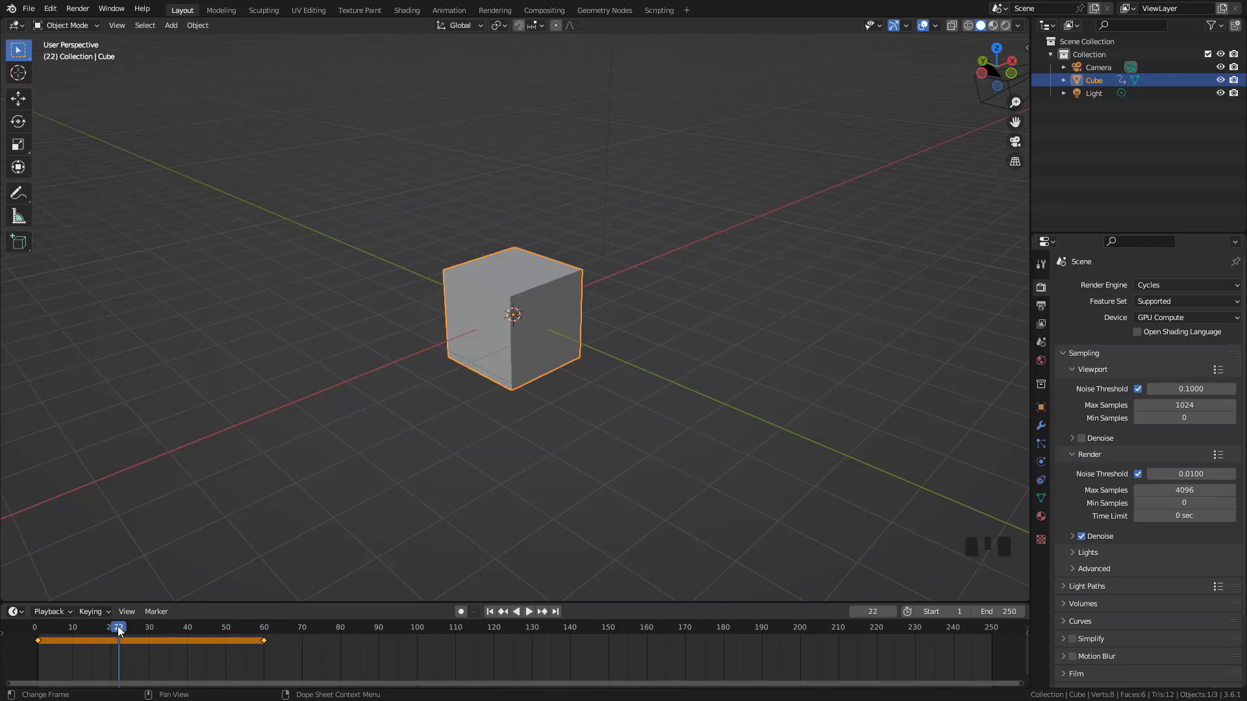
key(Up)
key(Up)
key(Down)
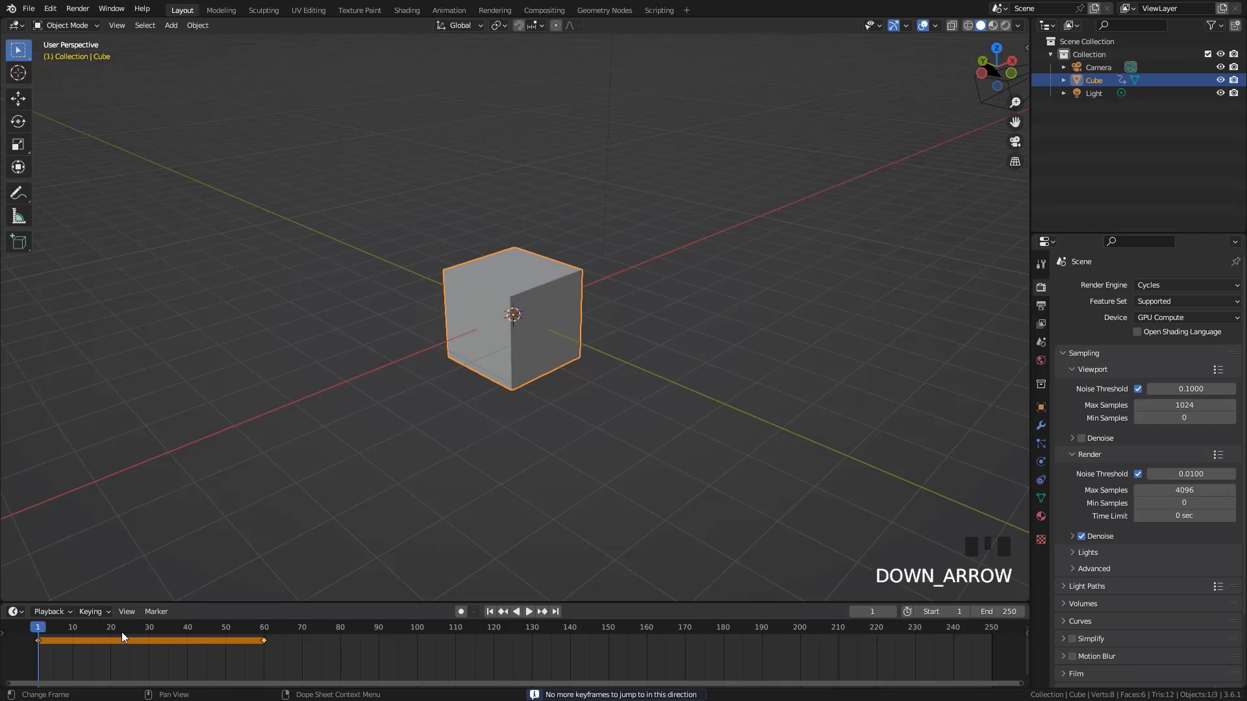
key(Up)
key(Down)
key(Up)
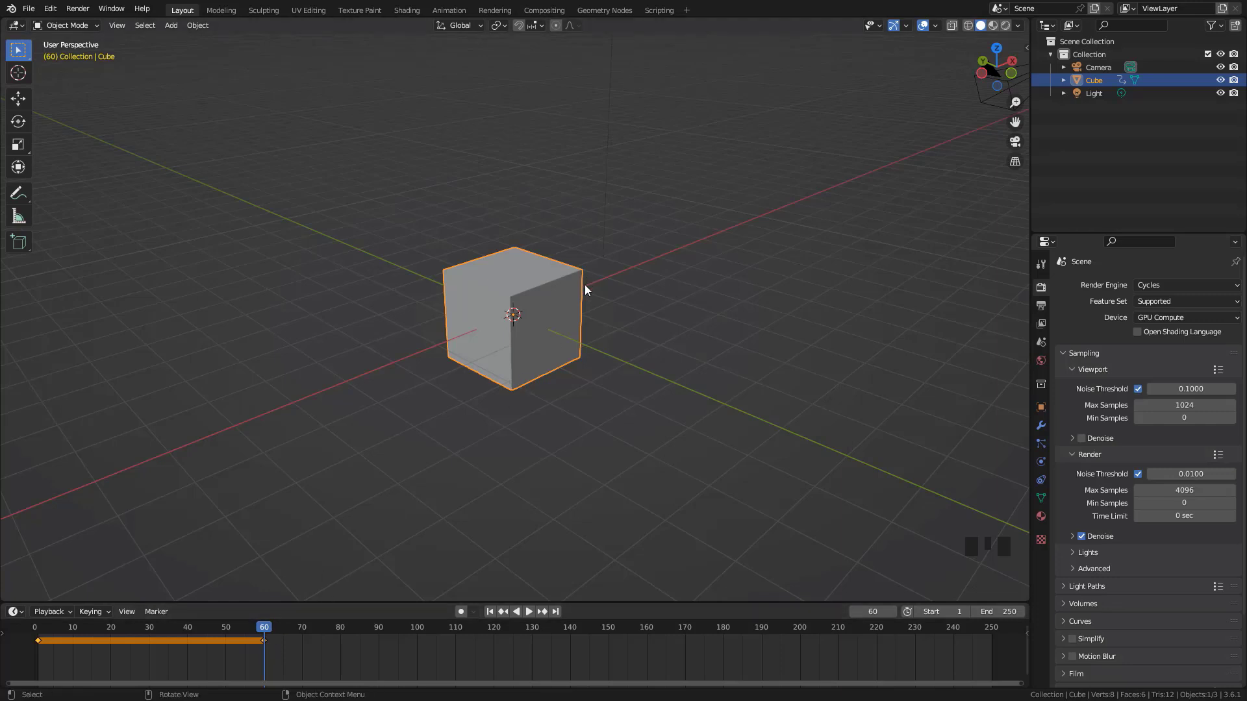
Raise the cube along the global Z axis at frame 60 and insert a Location keyframe for the new position
scroll(584, 295, down, 2)
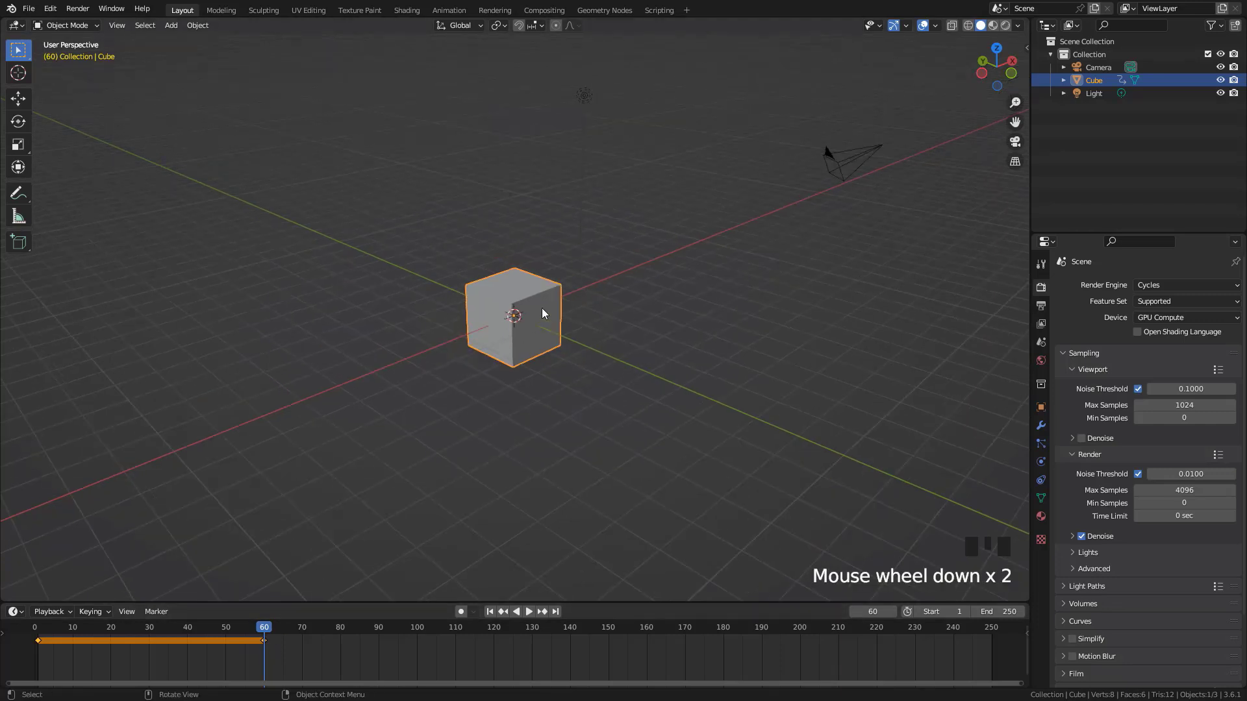
key(g)
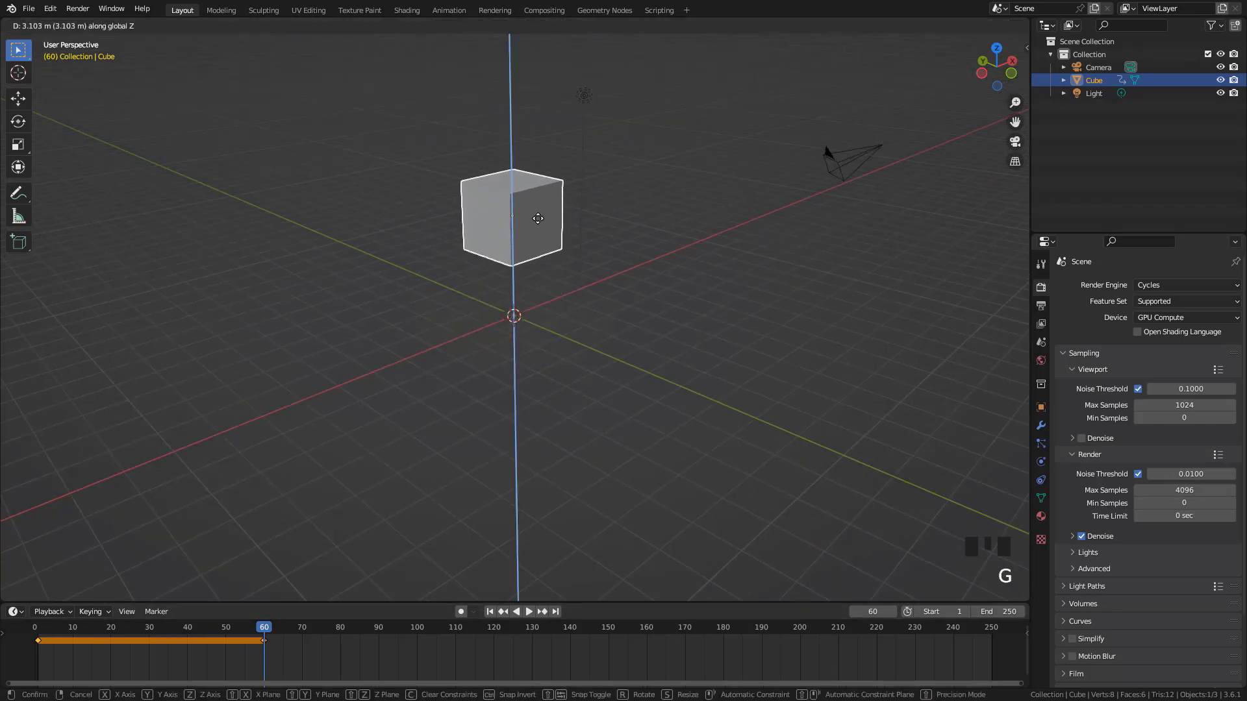
click(581, 284)
key(i)
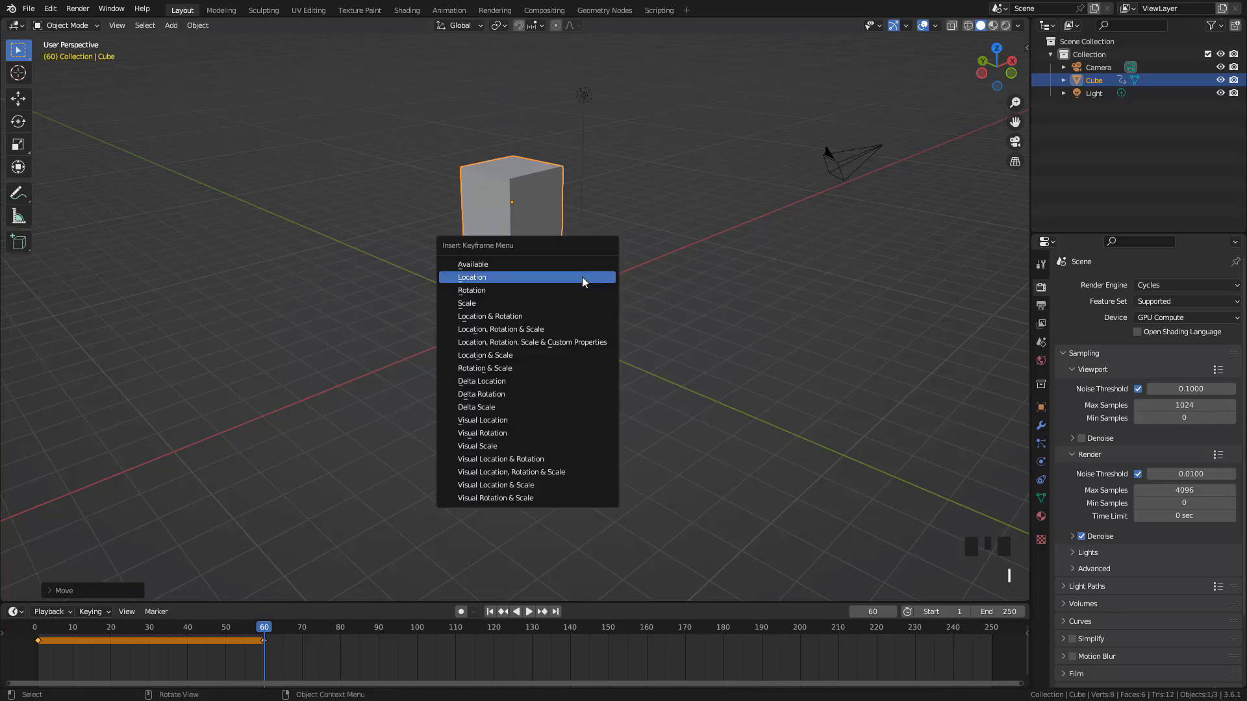
click(582, 277)
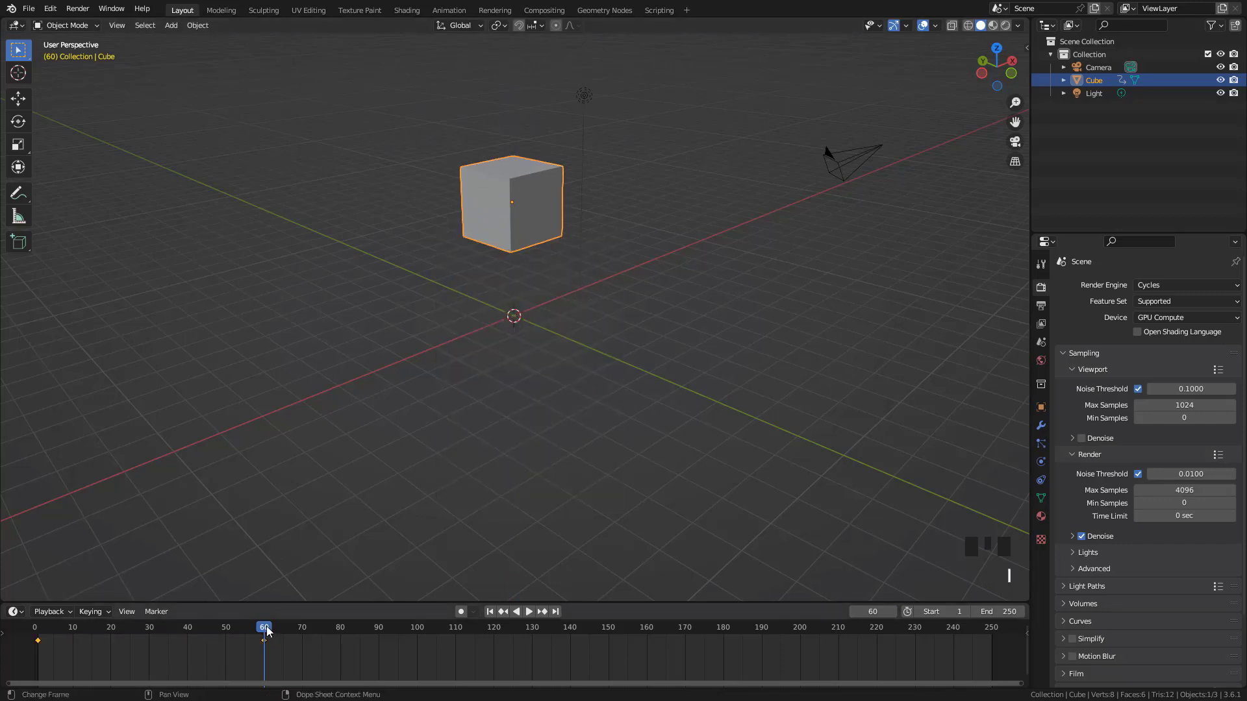
Scrub back to frame 23 and delete the cube's keyframes at frames 1 and 60
drag(266, 630, 123, 630)
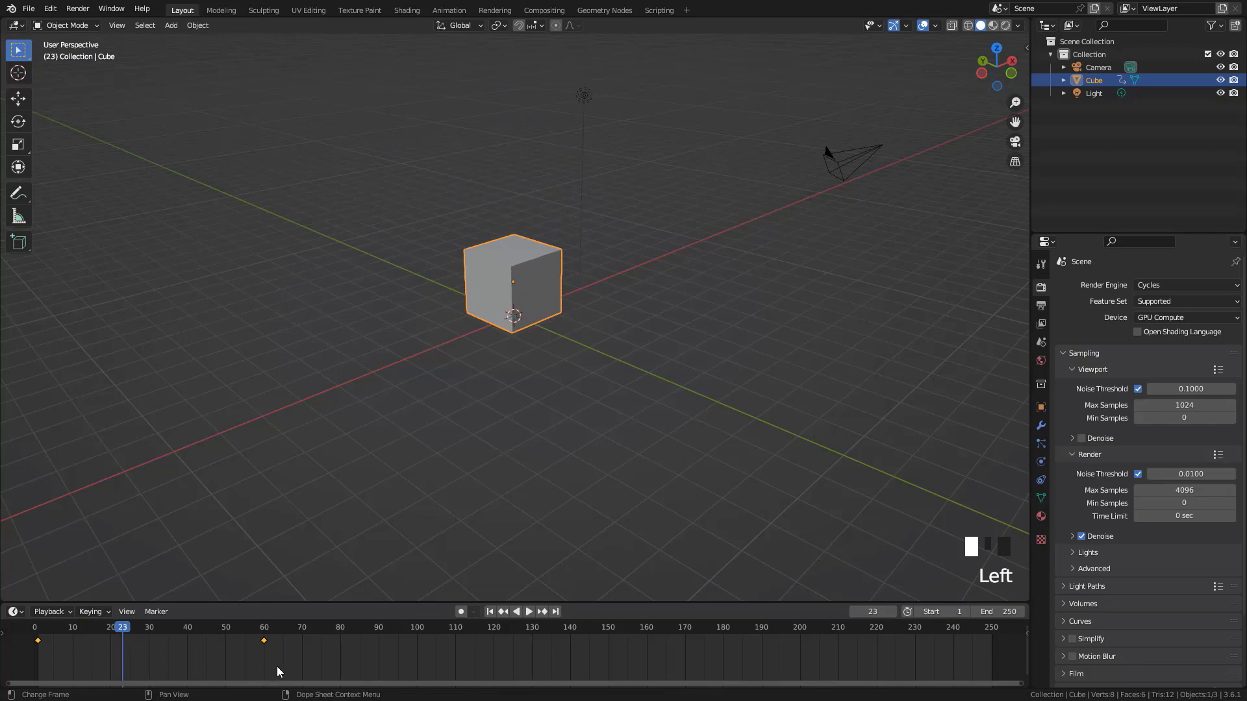
drag(297, 660, 2, 617)
key(Delete)
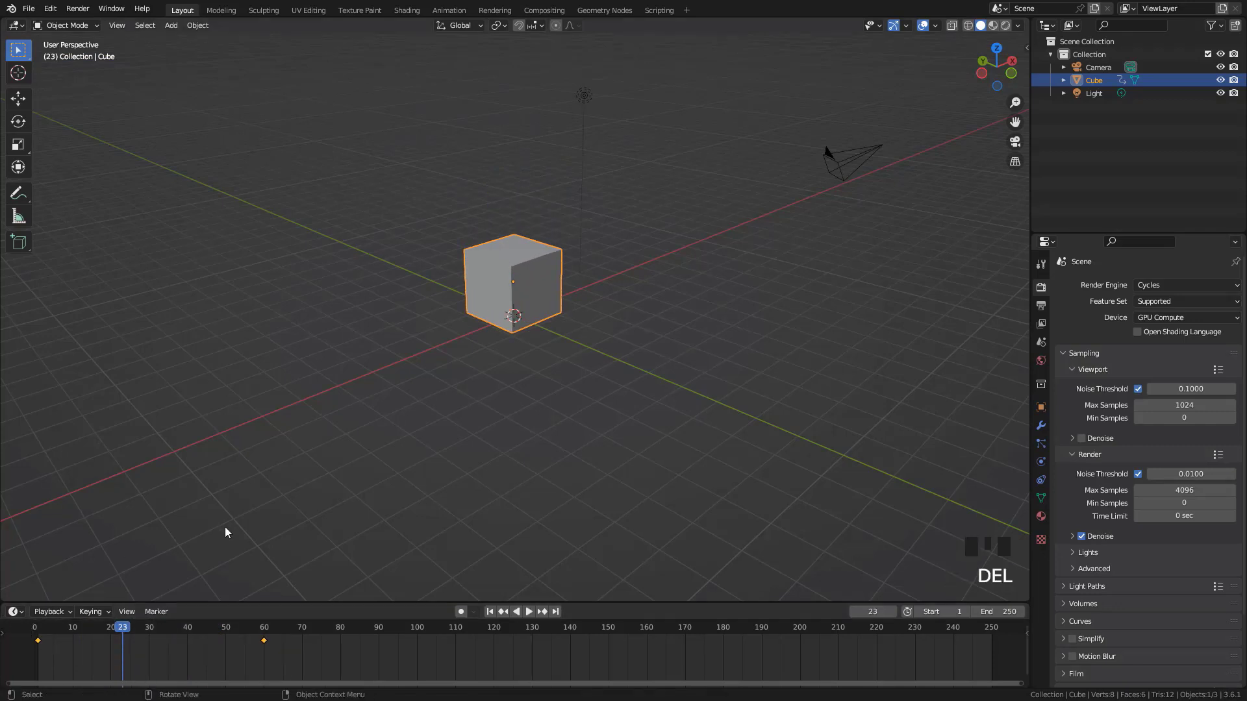
click(227, 661)
drag(294, 660, 26, 629)
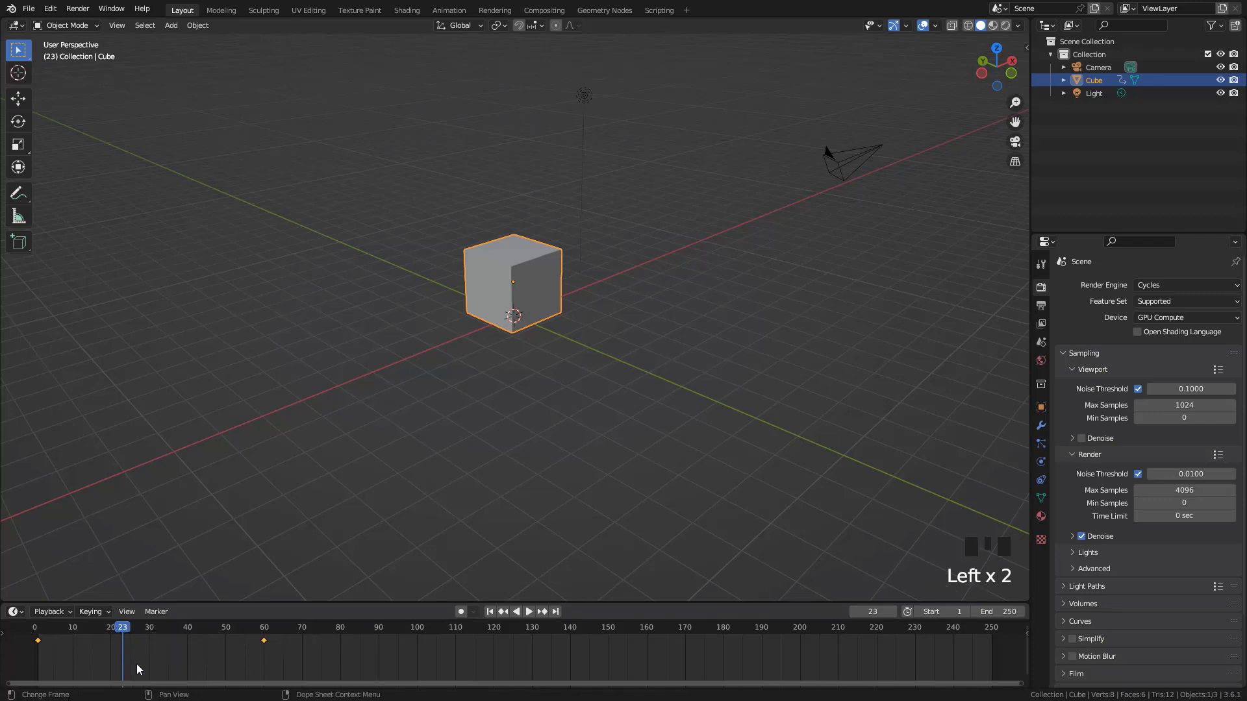
key(Delete)
click(142, 663)
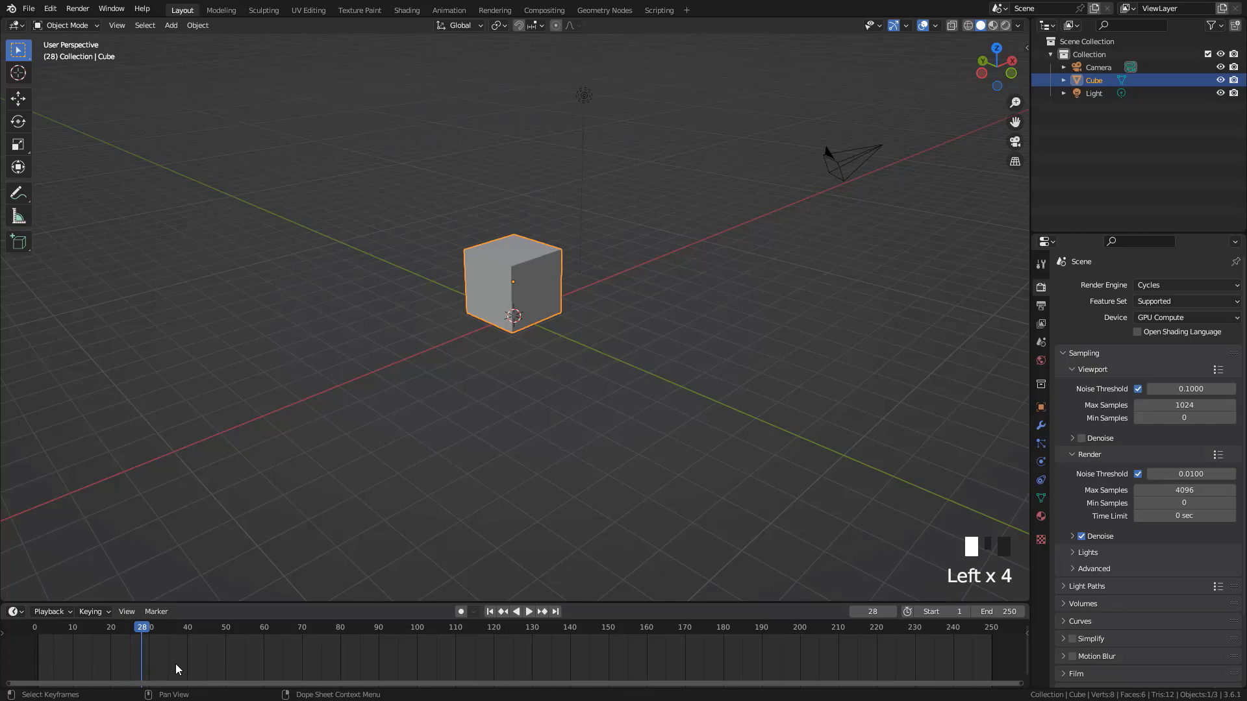
Jump between the first and last frames of the timeline, ending on frame 250
key(shift+Left)
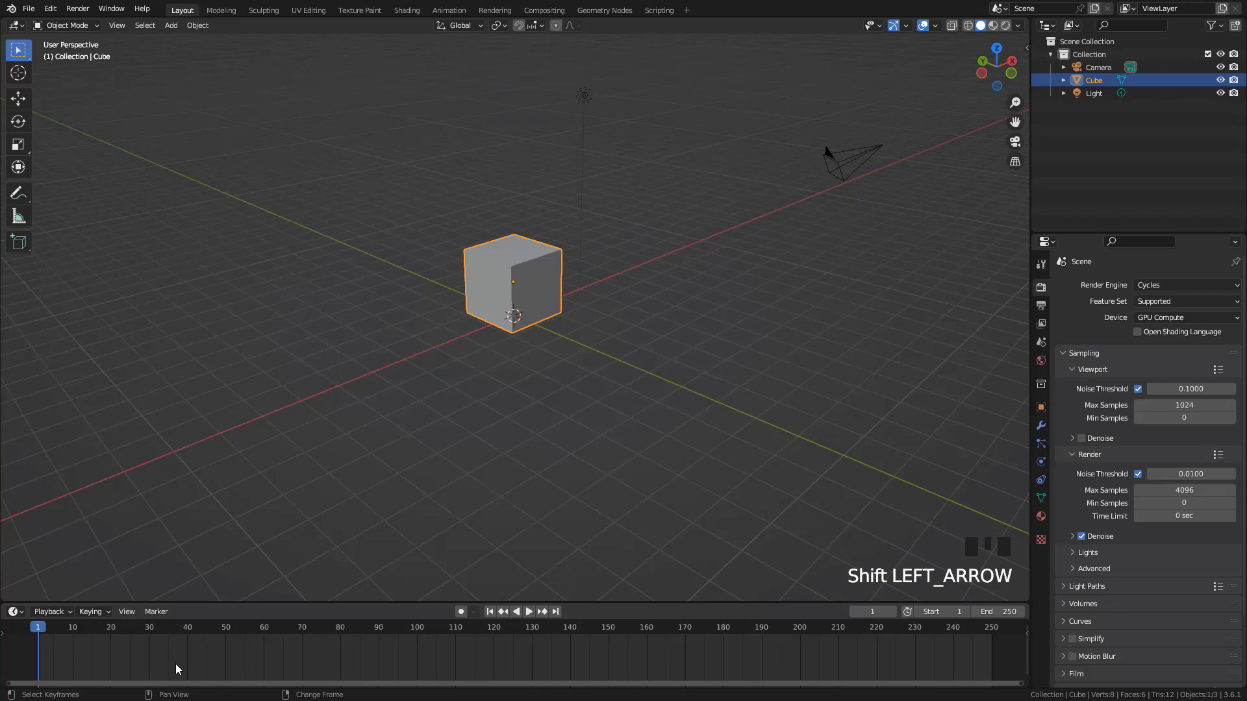
key(shift+Right)
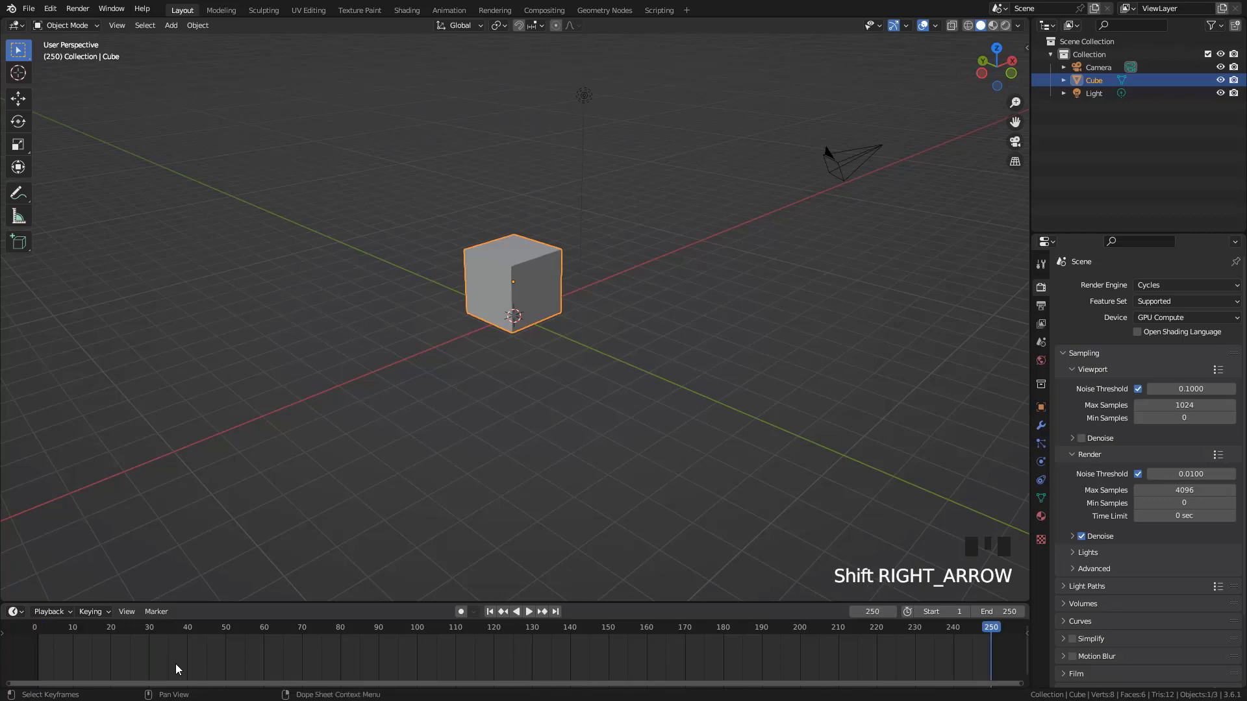
key(shift+Left)
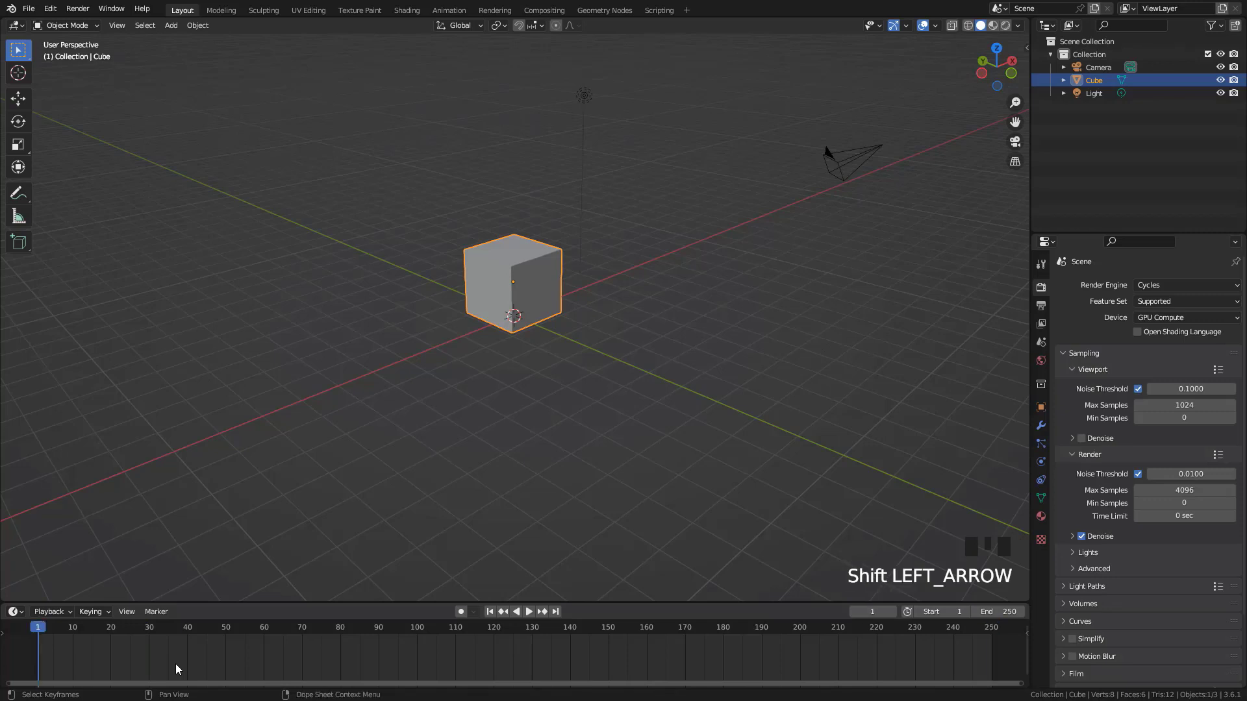
click(554, 612)
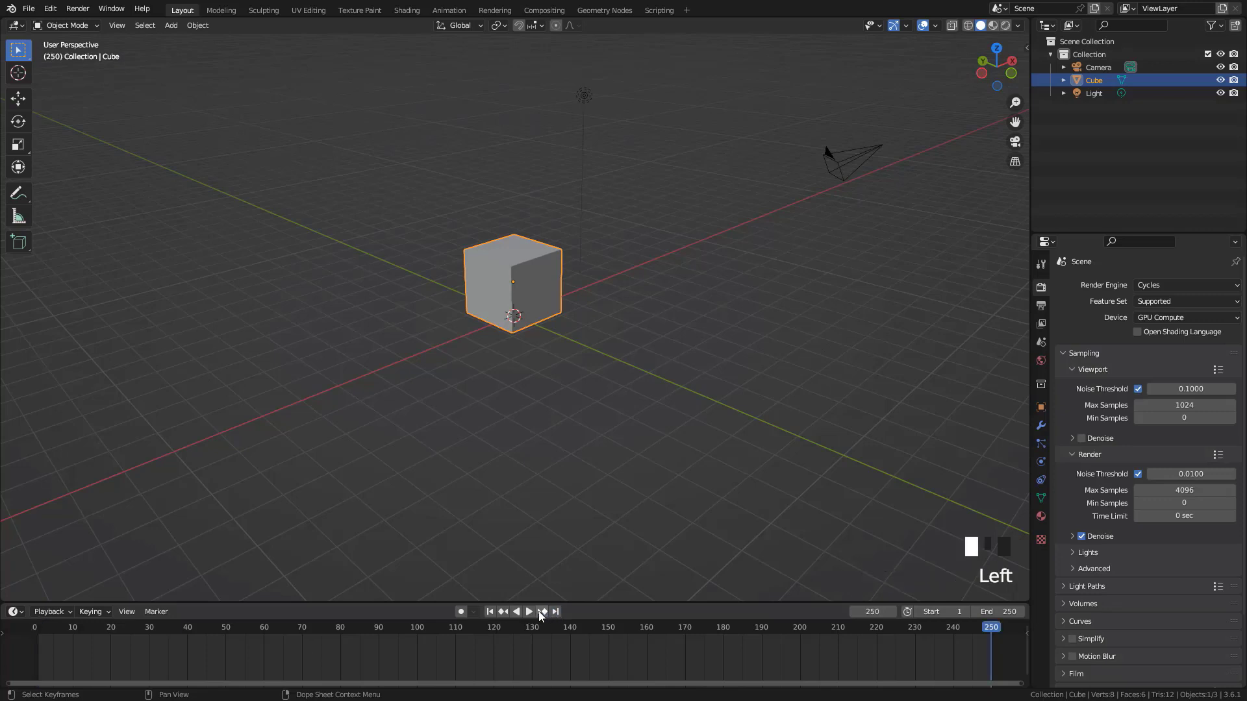
Return to frame 1, clear the cube's location to the origin, and insert a Location keyframe there
click(490, 613)
click(556, 611)
click(489, 611)
scroll(558, 284, up, 1)
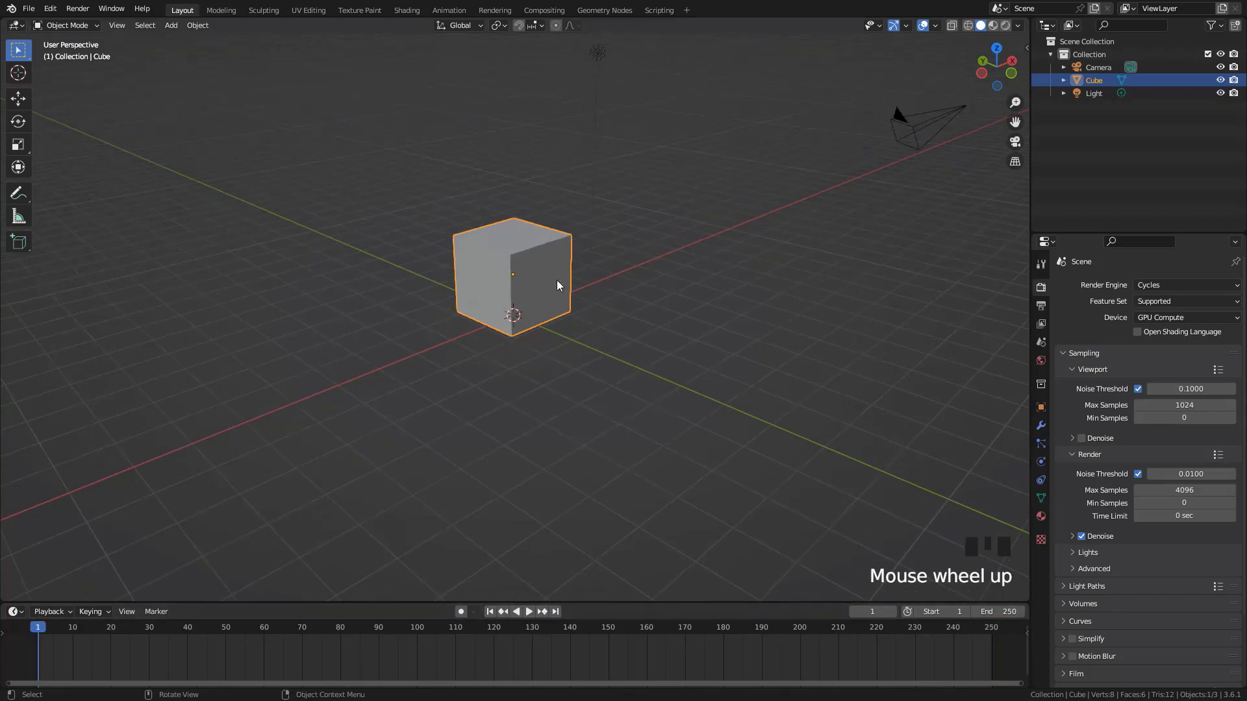
key(alt+g)
scroll(557, 285, up, 2)
shift+middle_drag(586, 297, 588, 284)
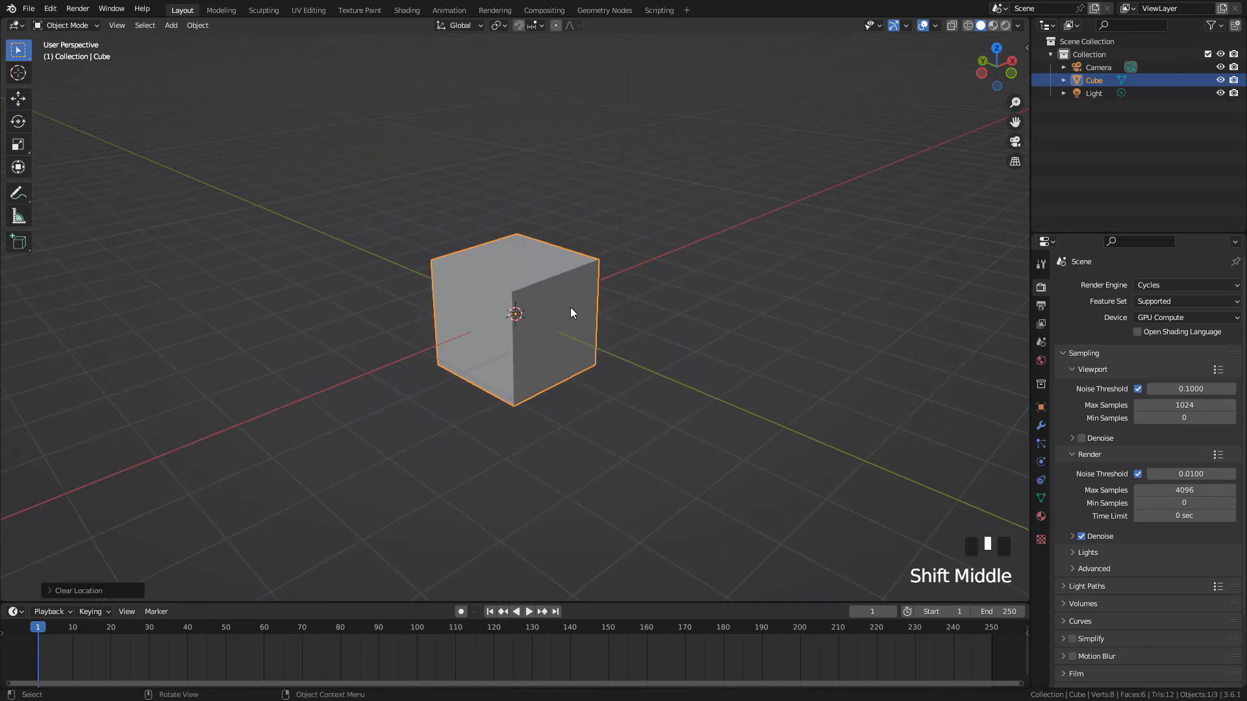
scroll(565, 331, down, 2)
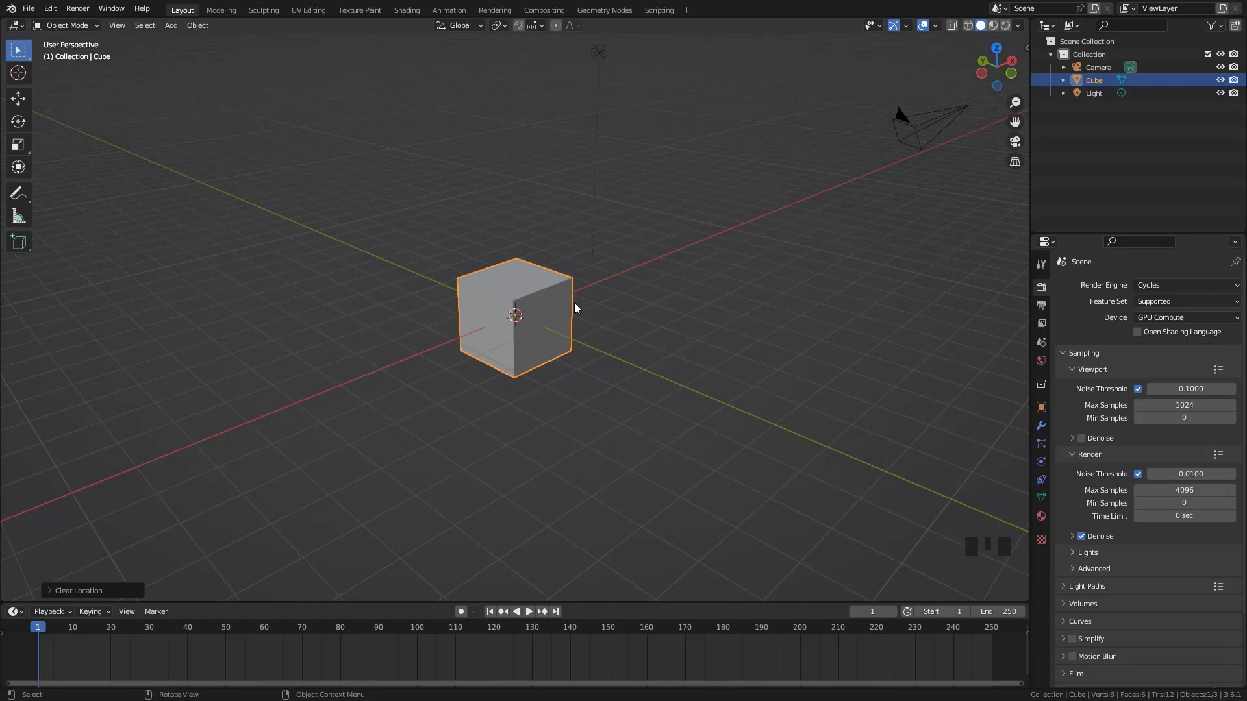
key(i)
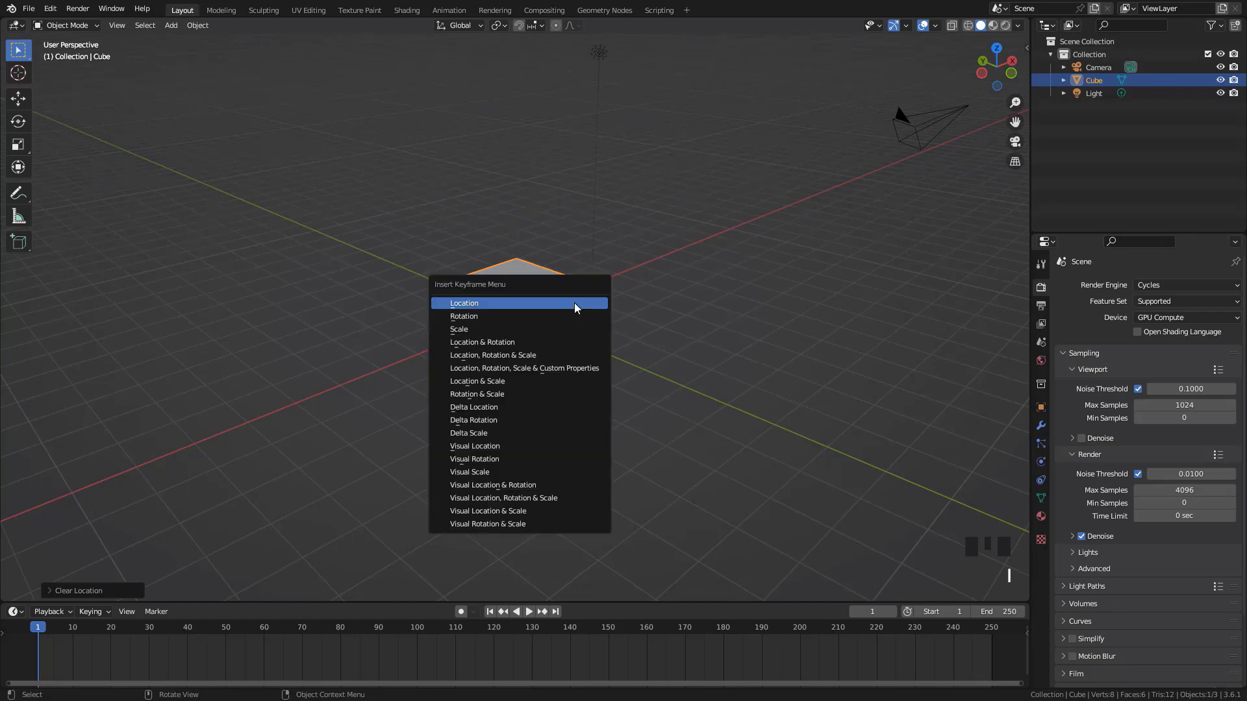
click(574, 302)
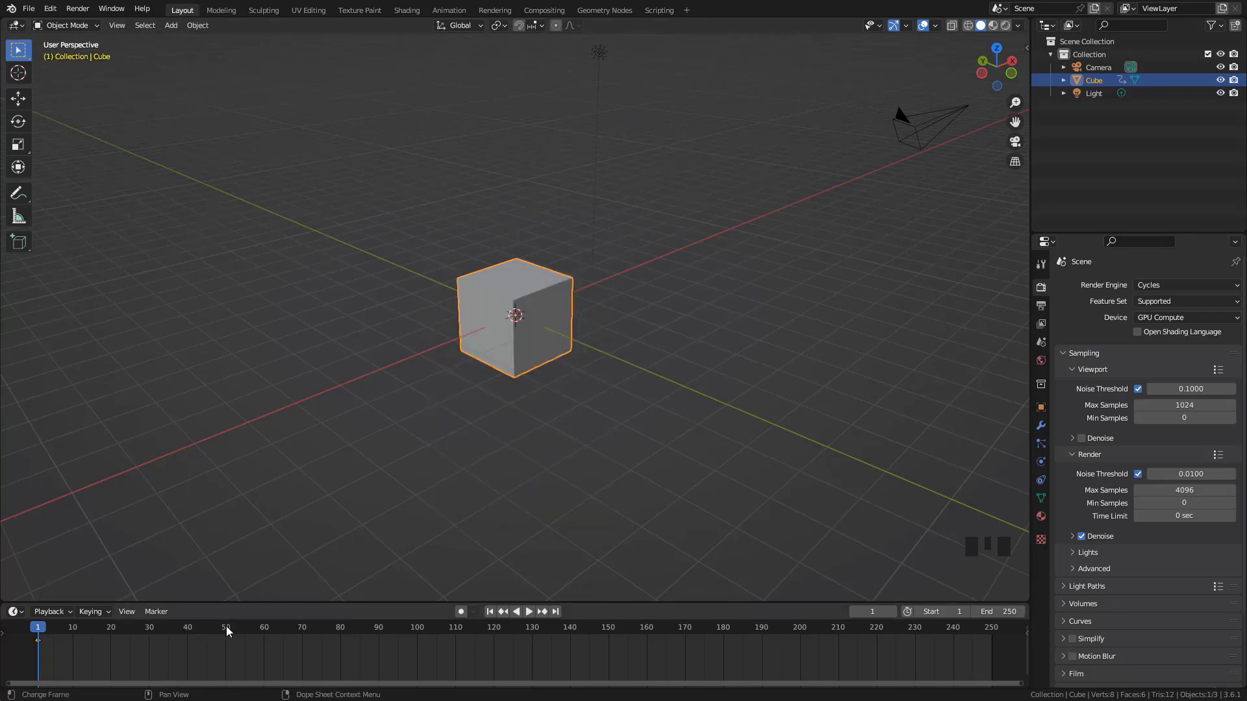
At frame 60, move the cube up and away from the origin and insert a Location keyframe
click(263, 628)
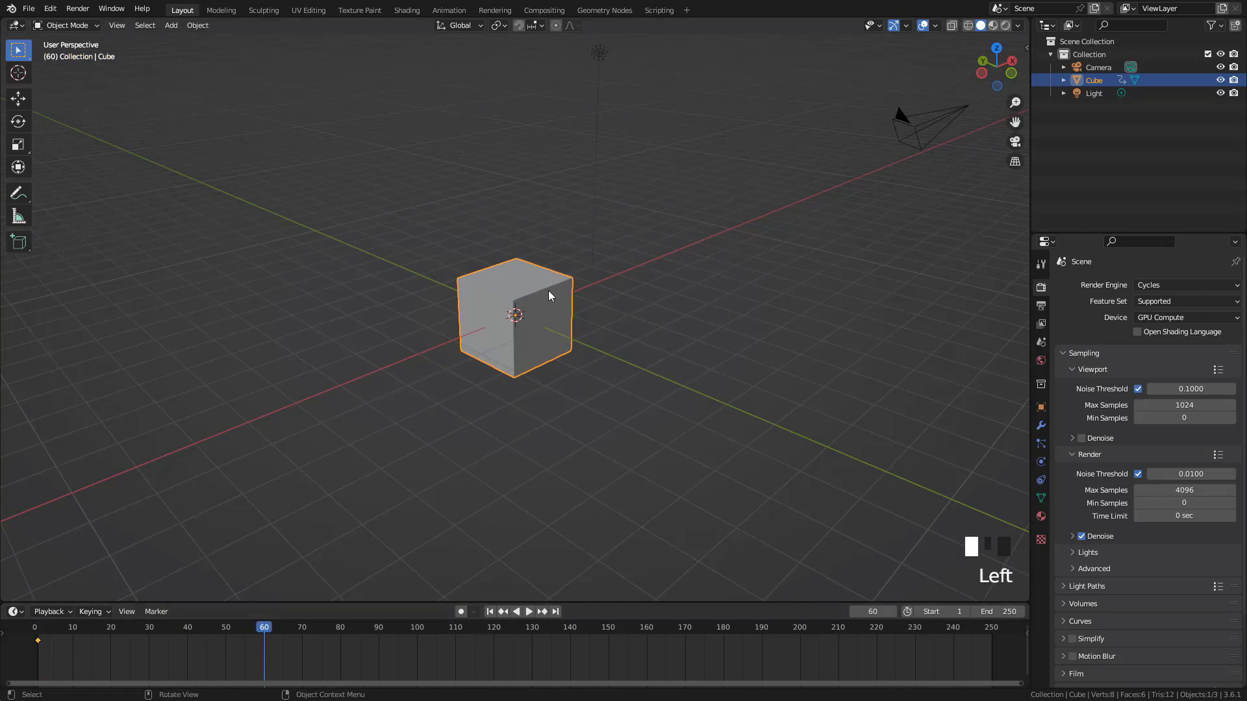
key(g)
click(617, 183)
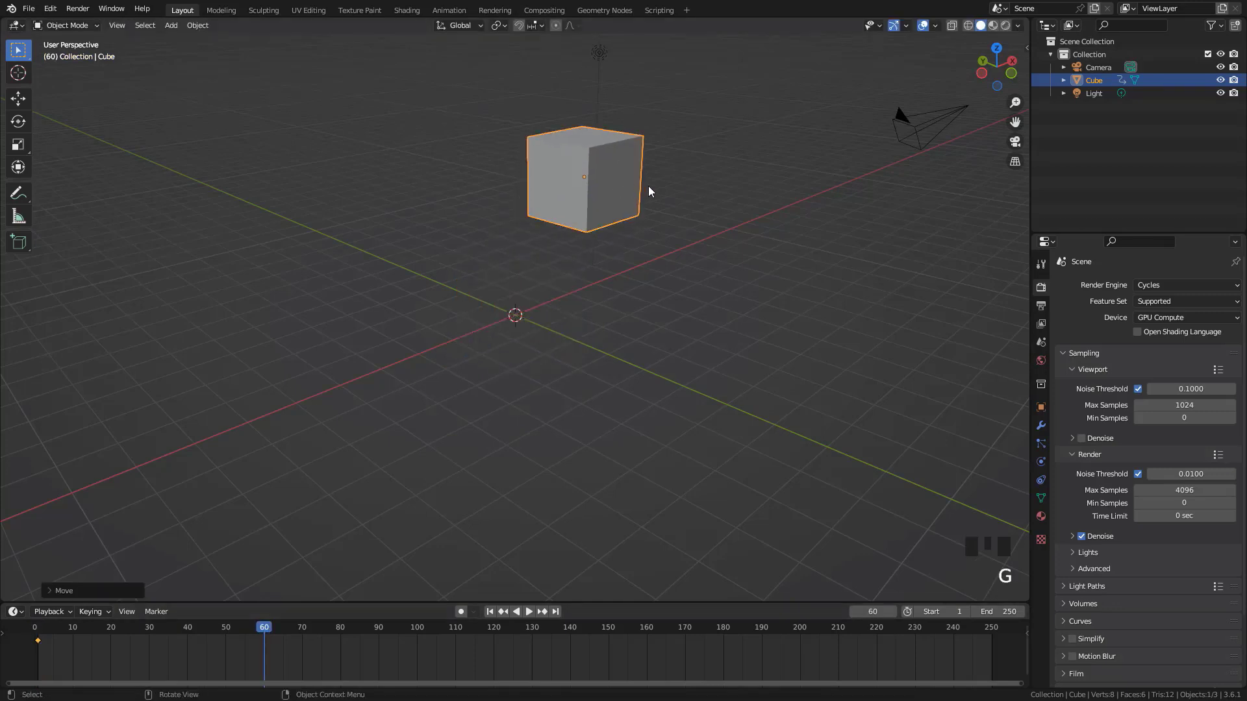
key(i)
click(649, 188)
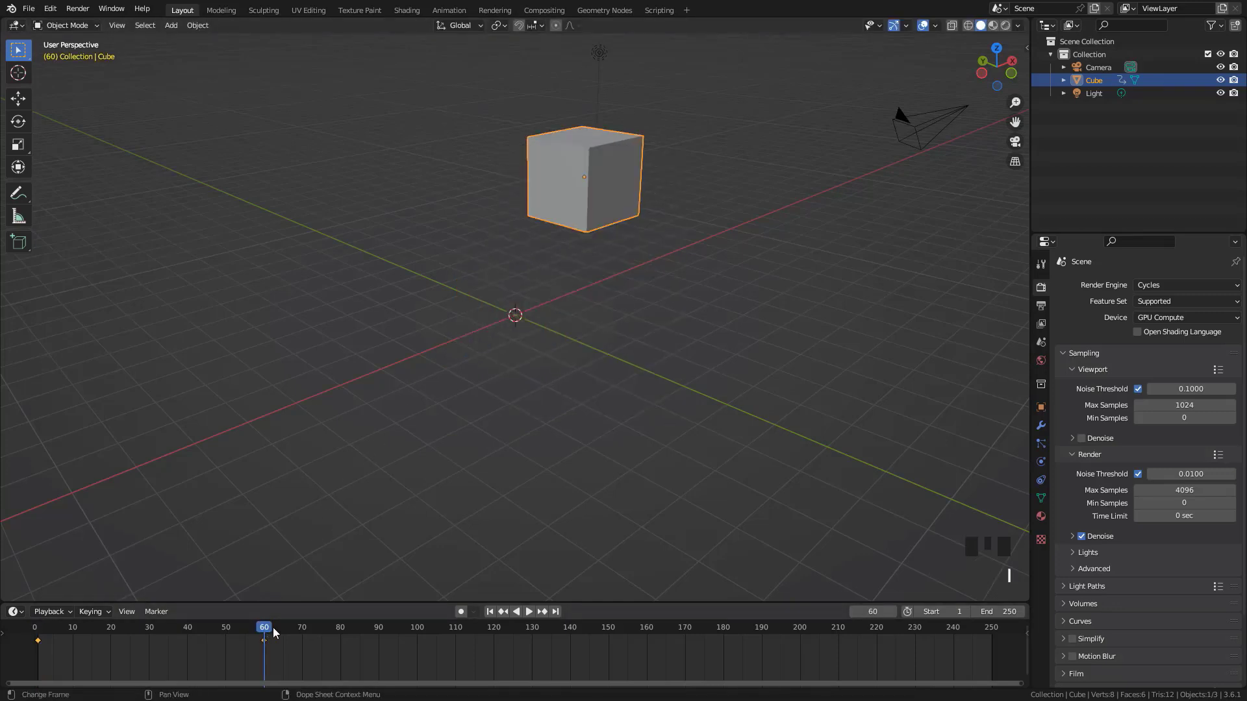
Scrub back through the animation to frame 1 and delete the cube's keyframes at frames 1 and 60
drag(261, 630, 159, 656)
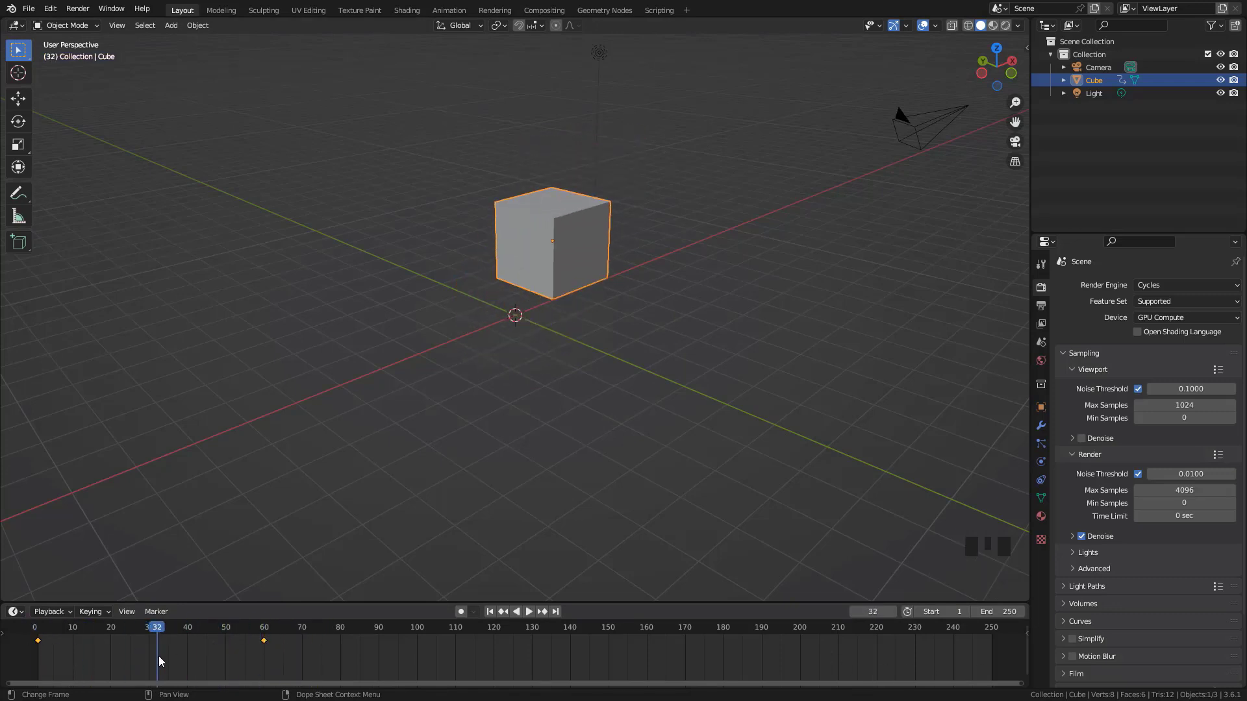
key(shift+Left)
key(Left)
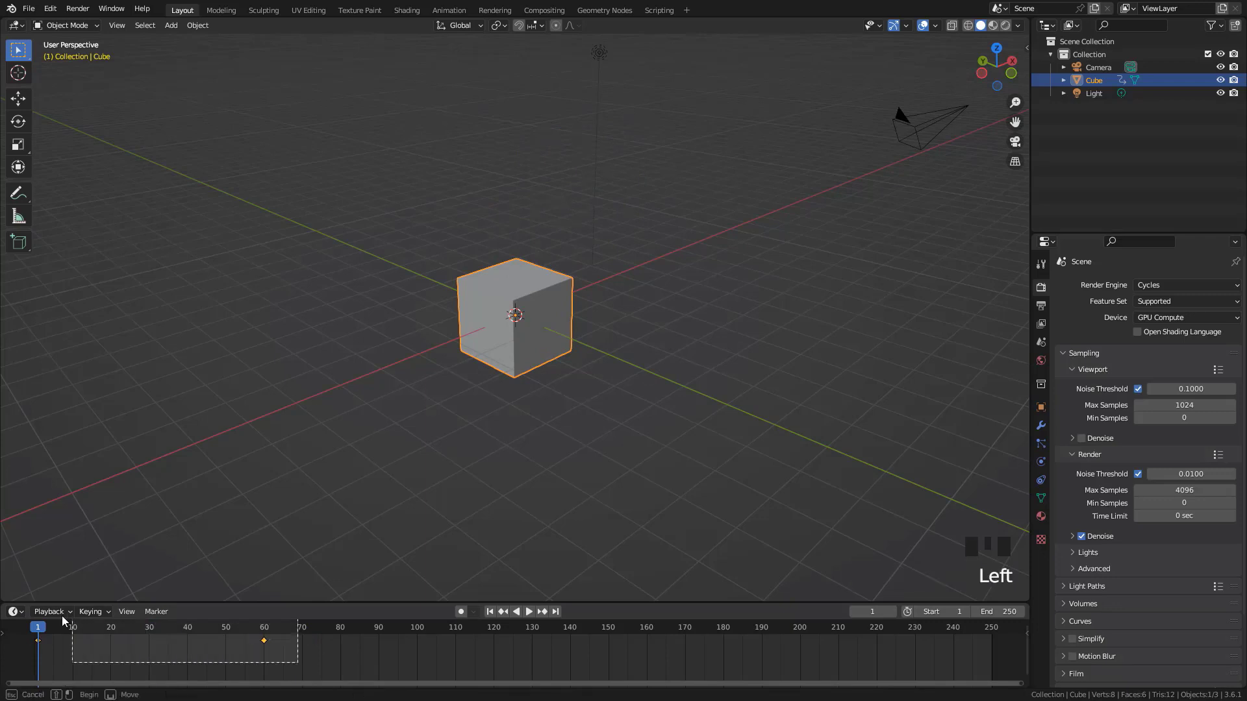
key(Delete)
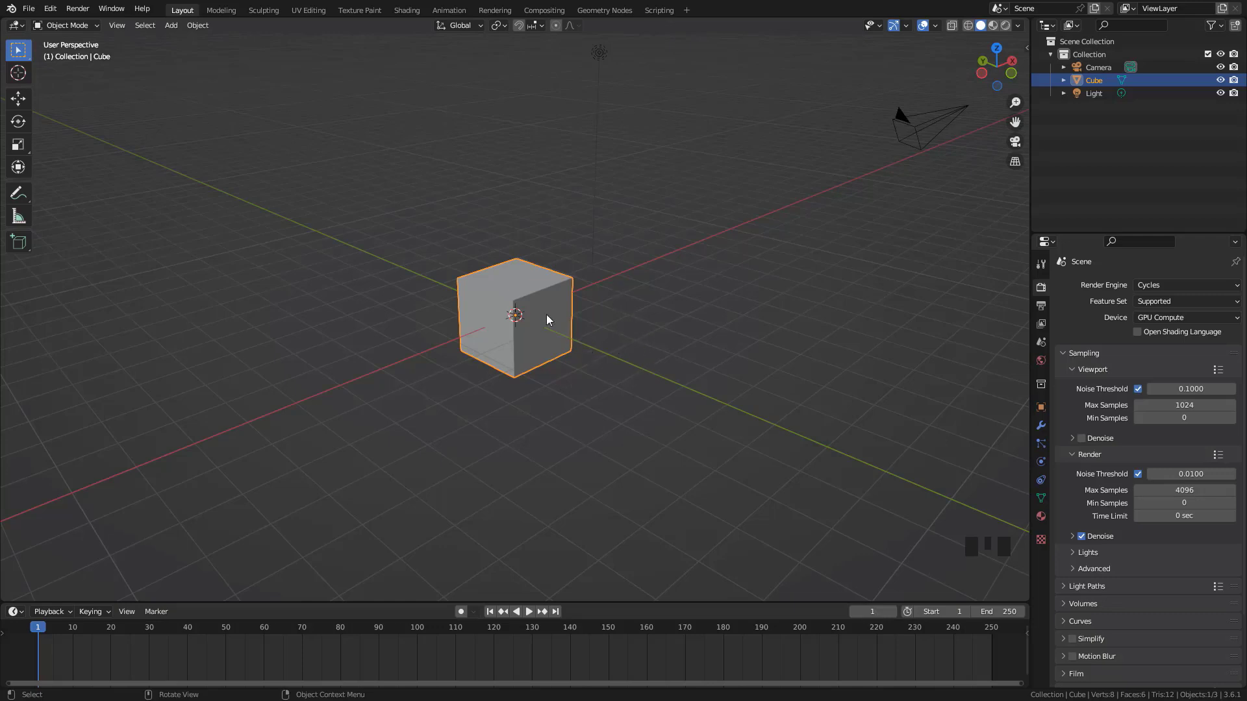
Try scaling the cube up, and view the list of modifiers that can be added to it
key(s)
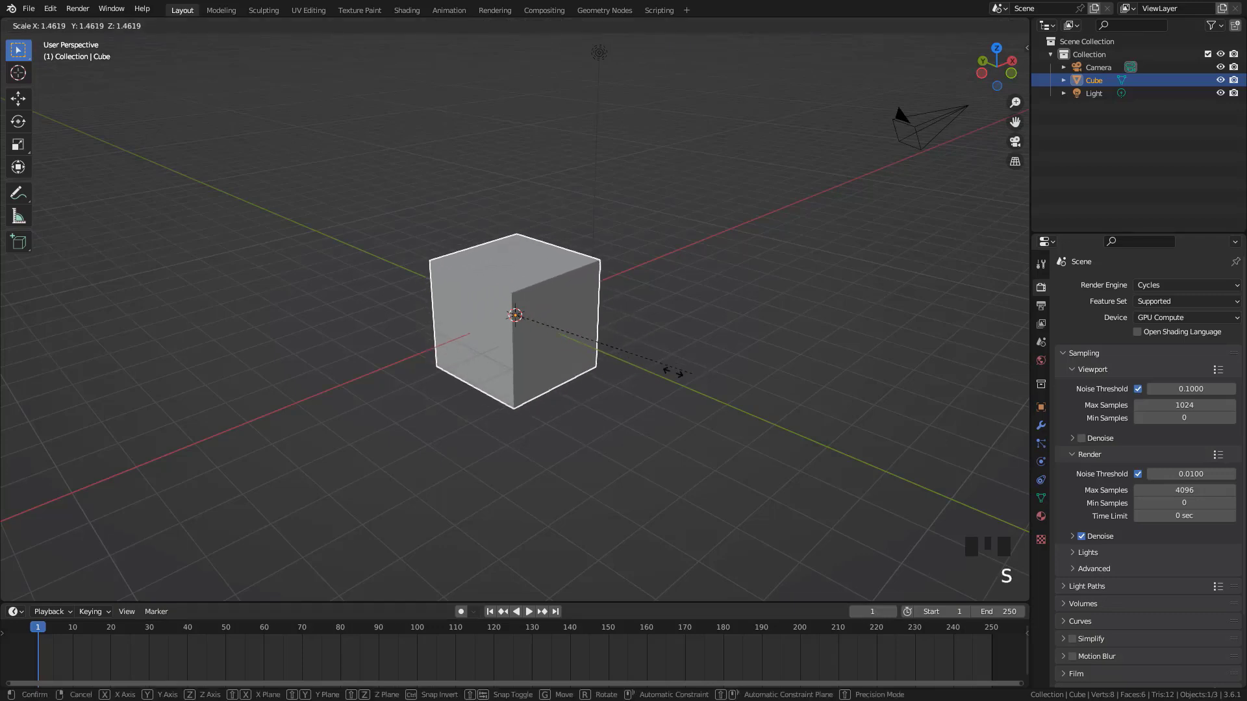
right_click(662, 371)
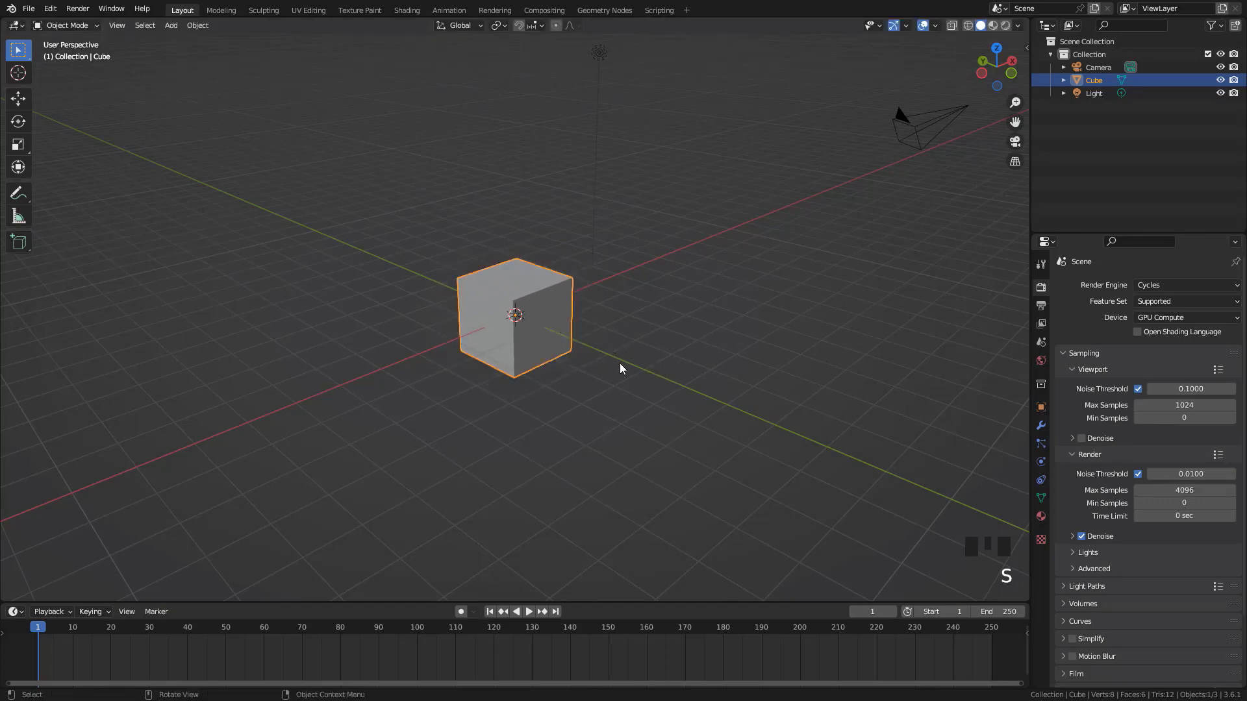
click(1041, 426)
click(1098, 287)
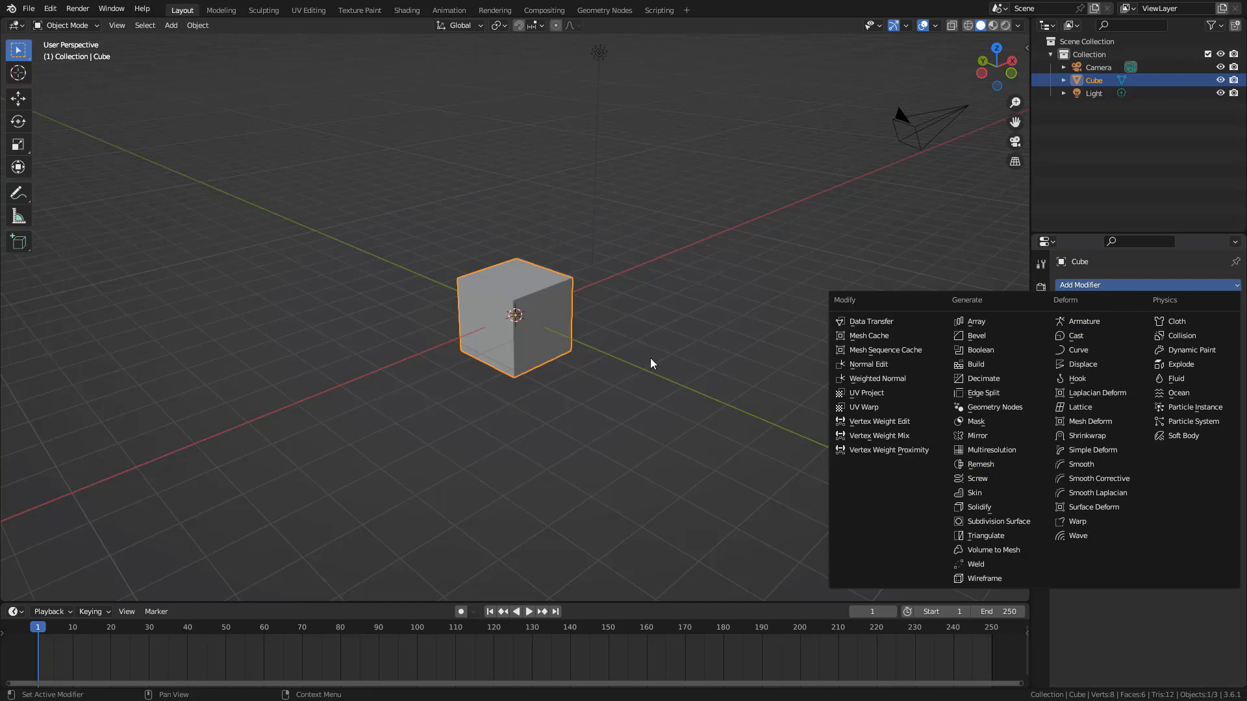
click(617, 357)
Show the cube's mesh data properties with its vertex groups and shape keys
scroll(522, 289, down, 2)
click(1041, 498)
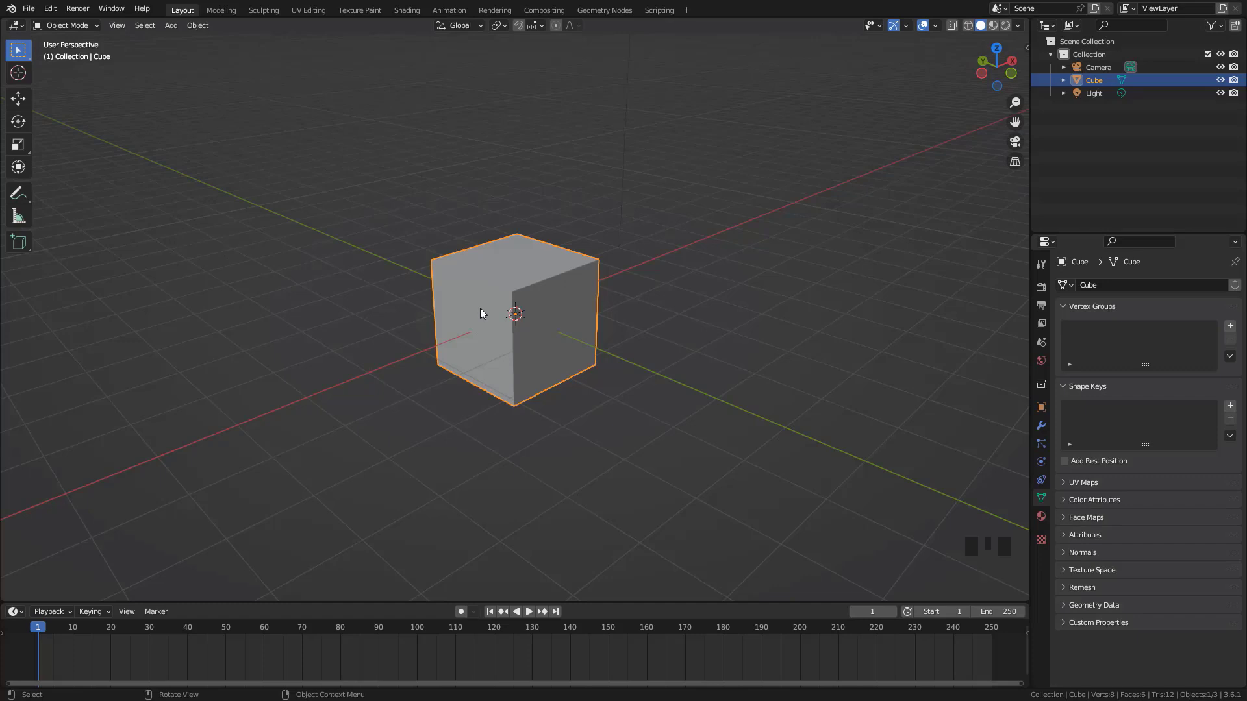
scroll(481, 307, down, 6)
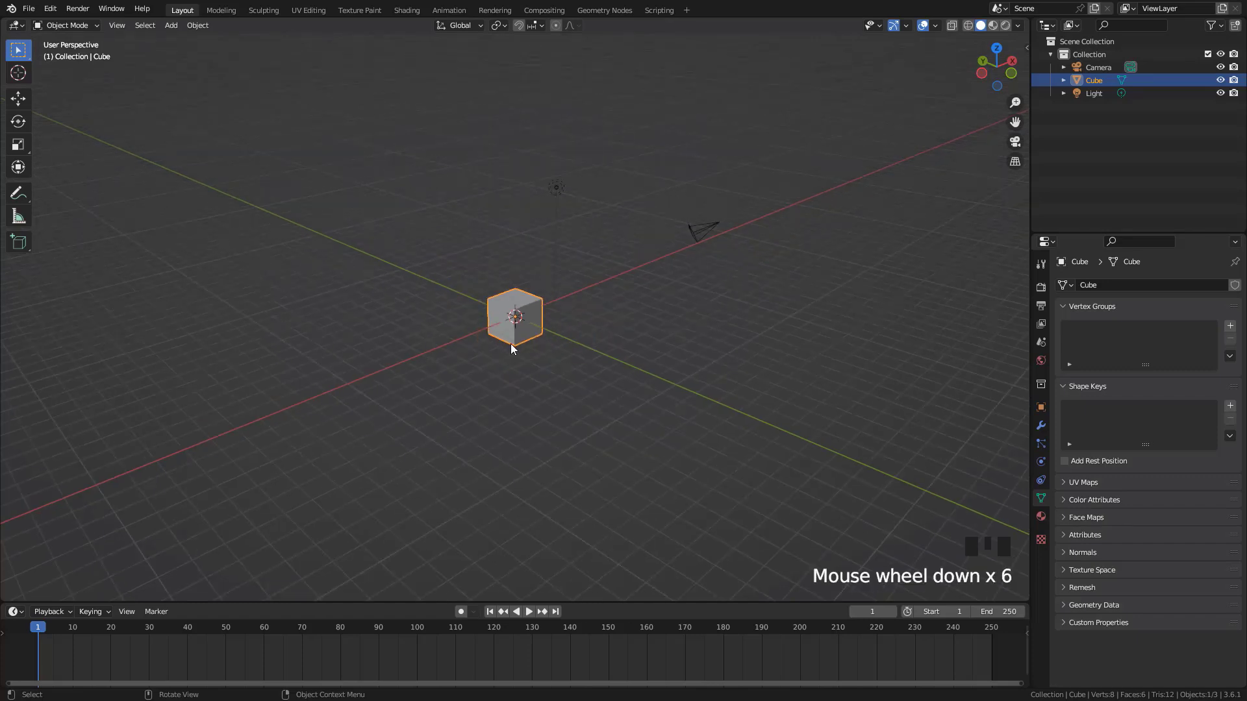
scroll(510, 349, up, 2)
scroll(561, 350, down, 2)
scroll(579, 379, up, 3)
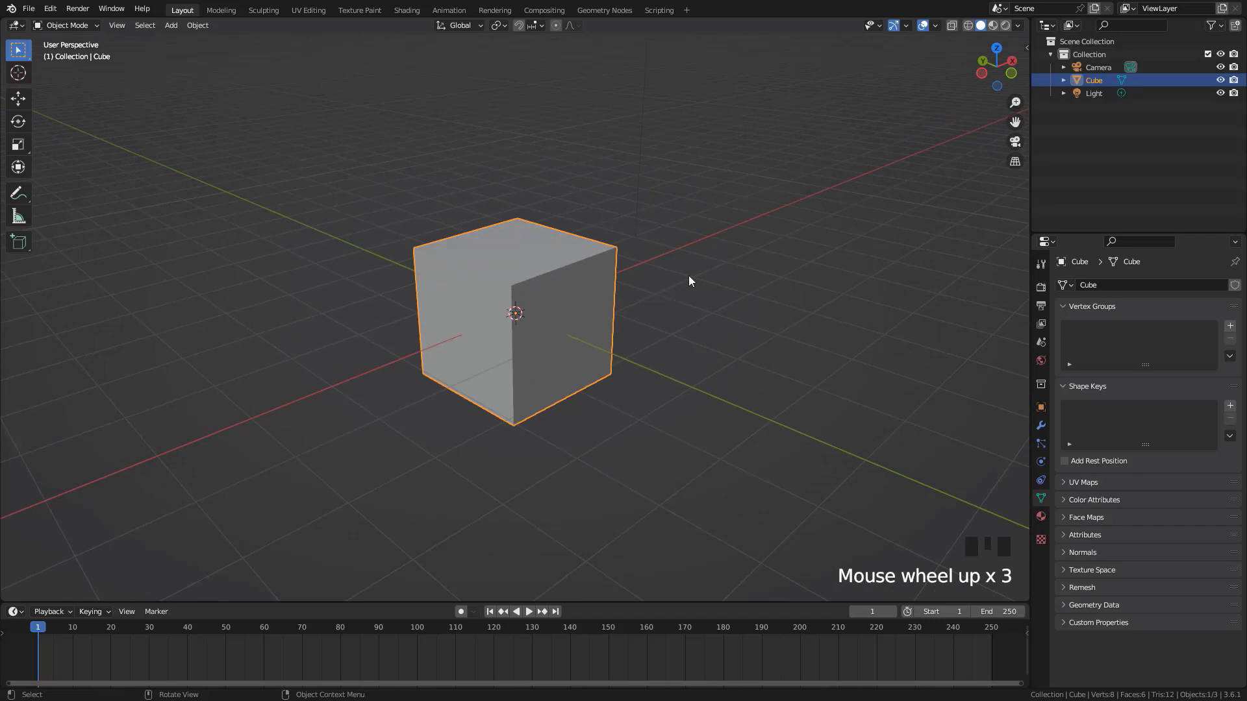
Insert a Location, Rotation & Scale keyframe for the cube at frame 1
key(i)
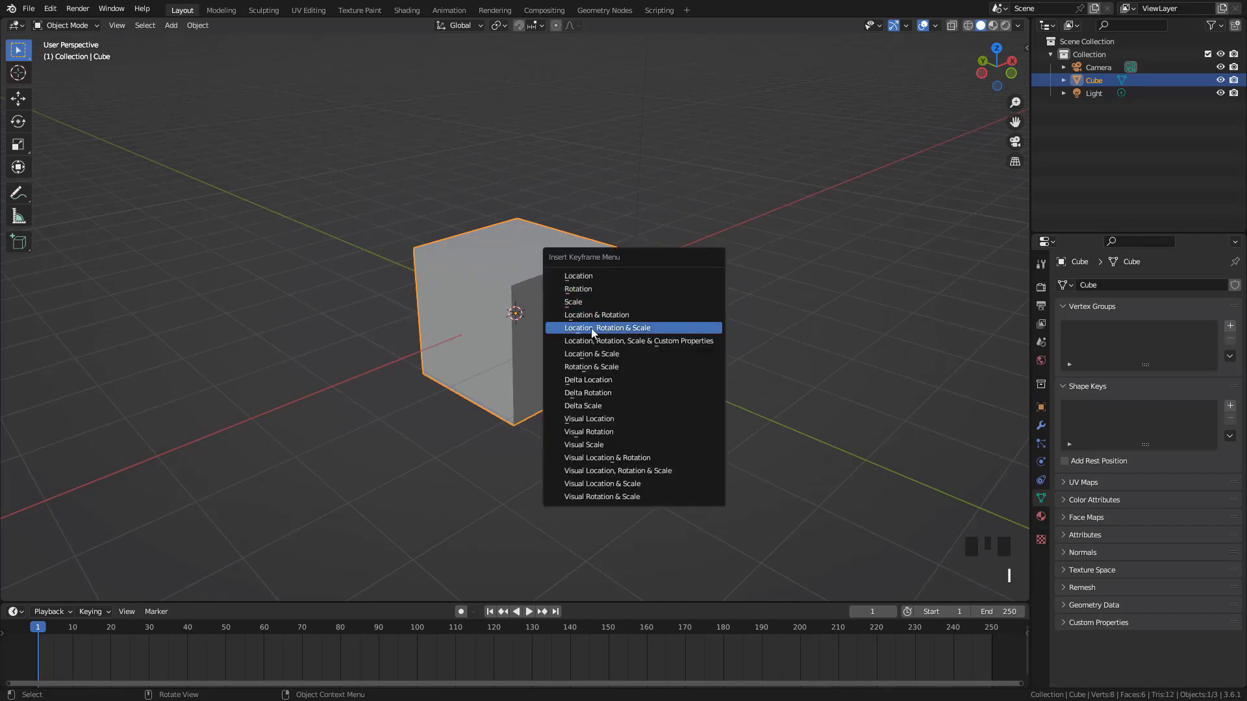
click(636, 329)
scroll(357, 550, down, 3)
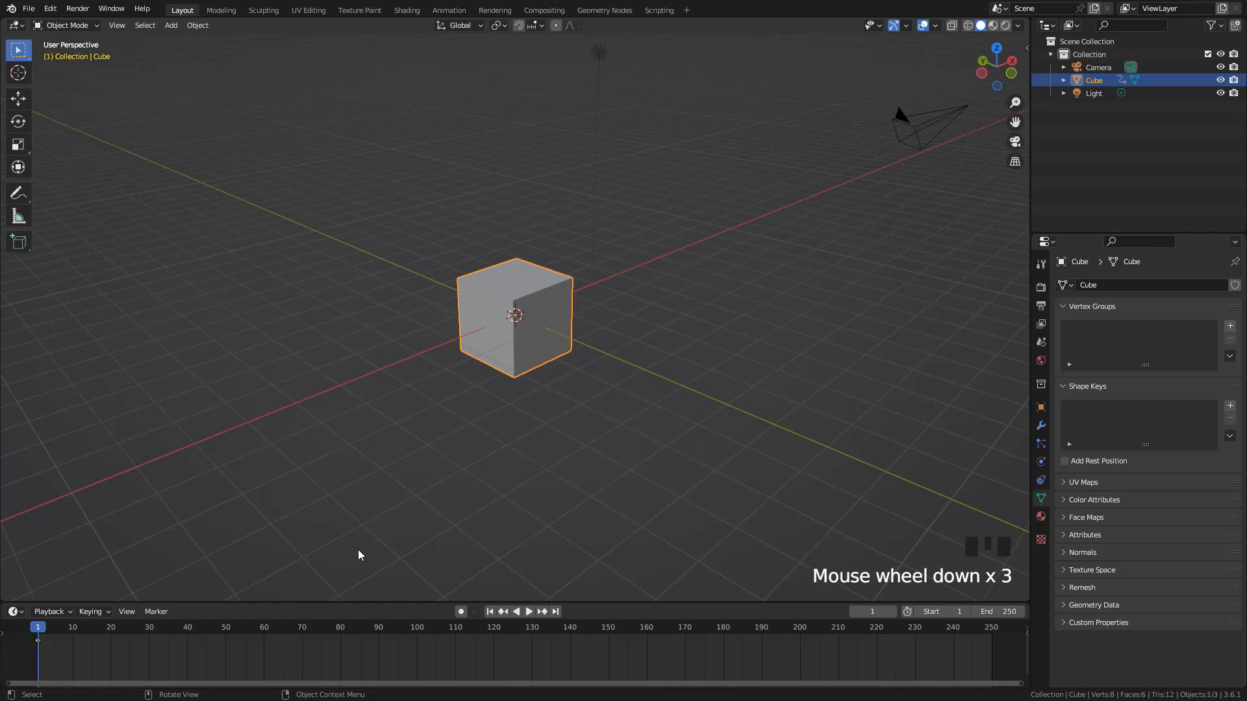
At frame 60, raise the cube along Z, rotate and shrink it, and insert a Location, Rotation & Scale keyframe
click(263, 630)
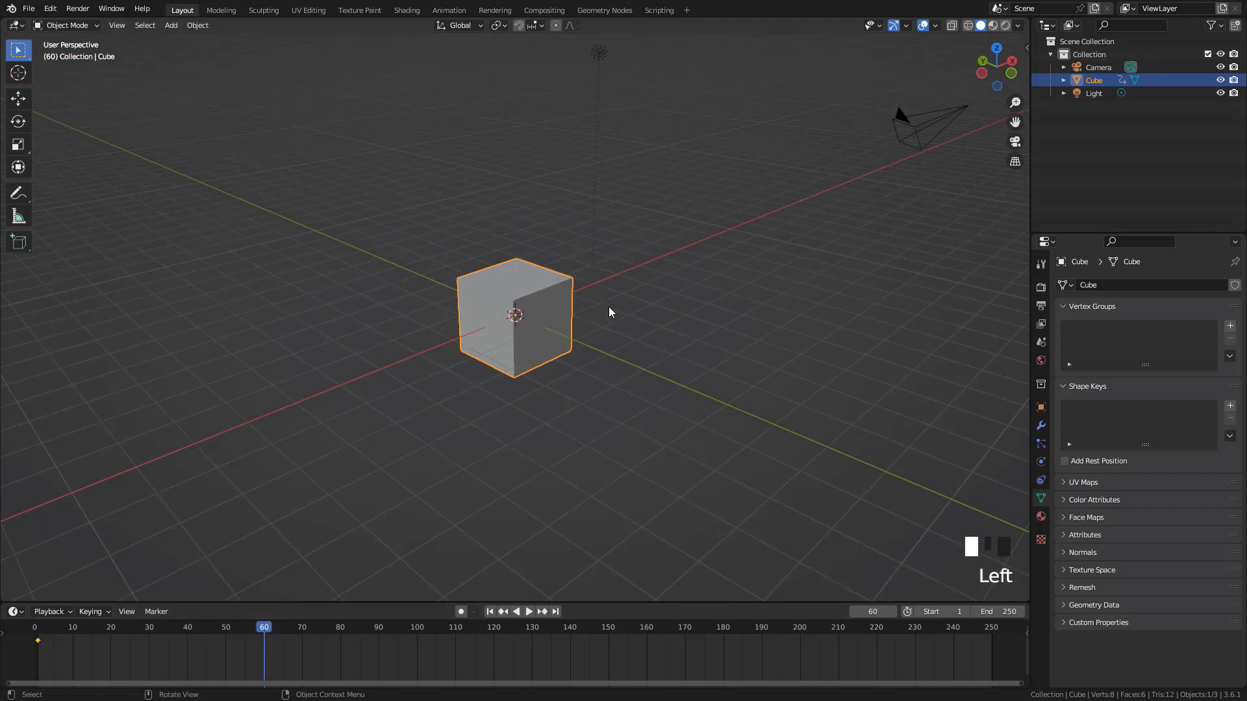
key(g)
key(z)
click(622, 170)
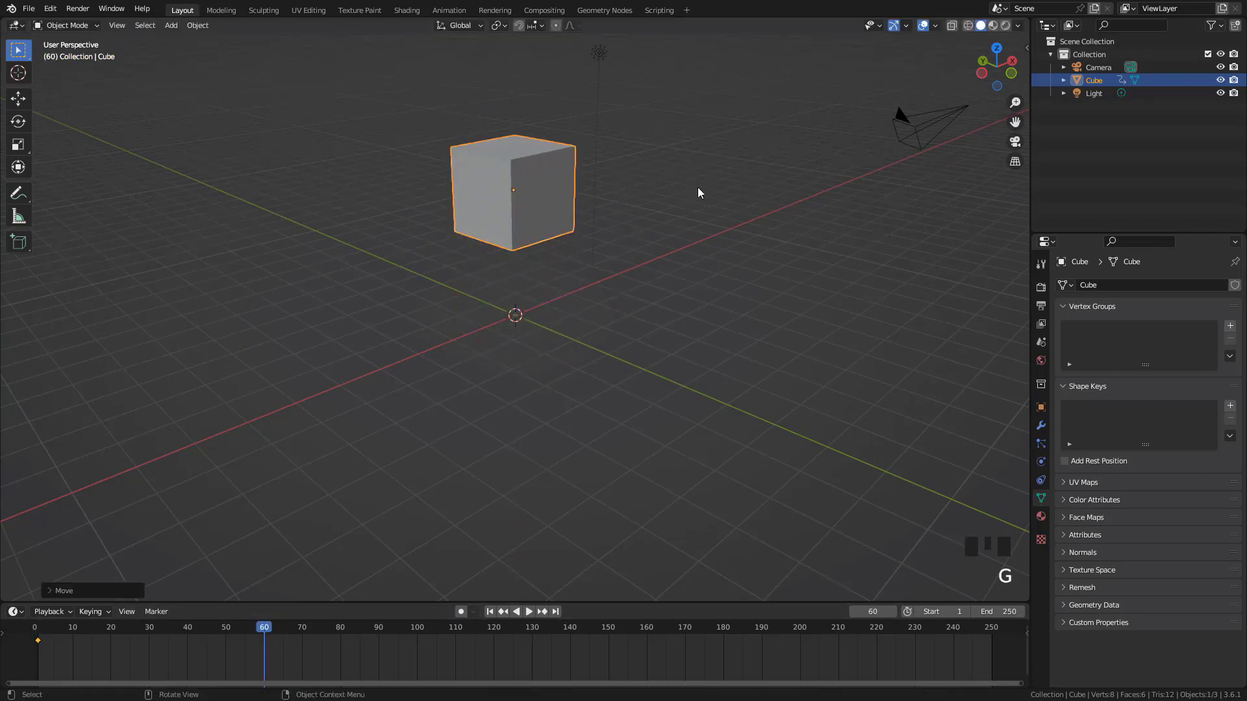
key(r)
click(766, 367)
key(s)
click(649, 302)
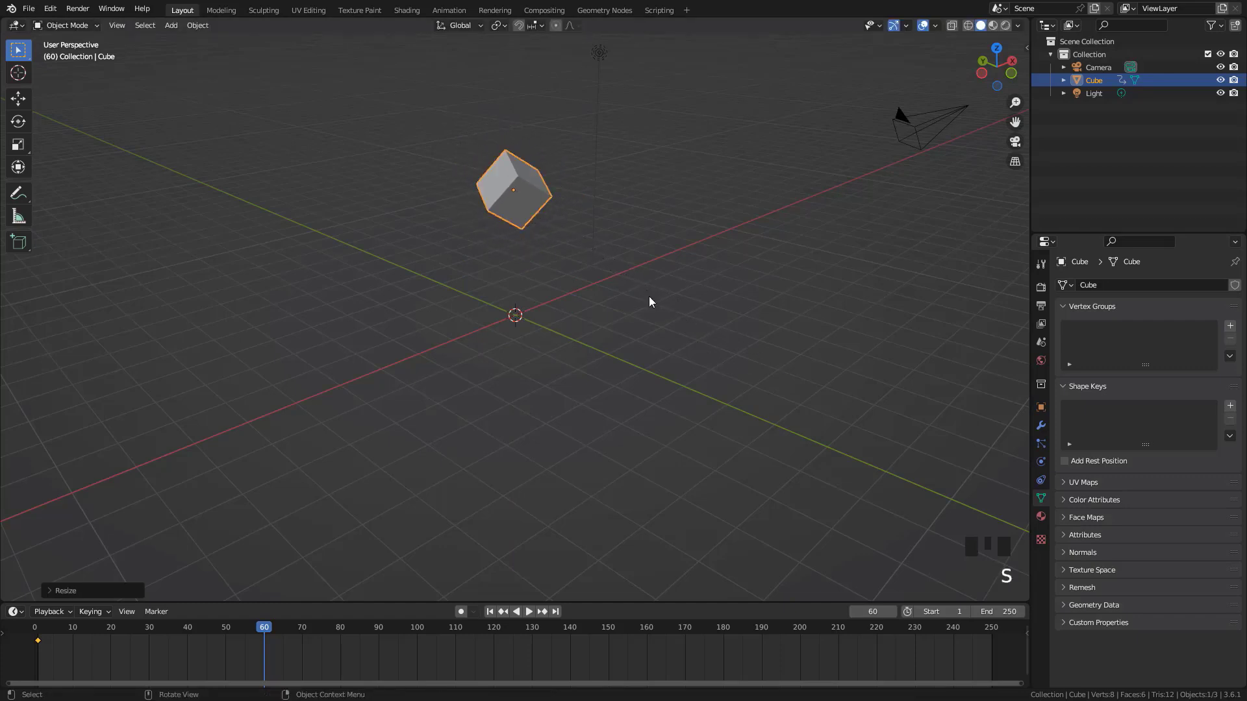
key(i)
click(649, 296)
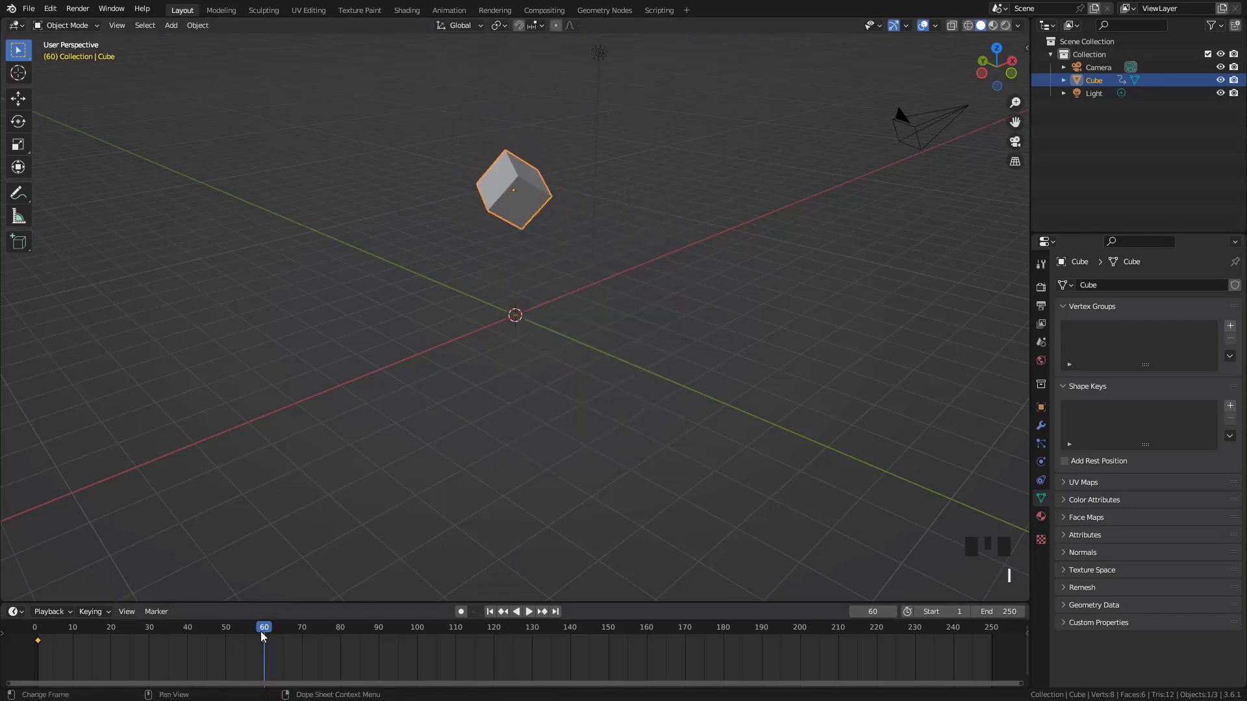
Scrub the timeline, return to frame 1, and play the cube's animation before stopping it
mouse_move(260, 631)
mouse_down()
mouse_move(100, 635)
mouse_move(241, 639)
mouse_move(114, 660)
mouse_move(267, 652)
mouse_up()
key(shift+Left)
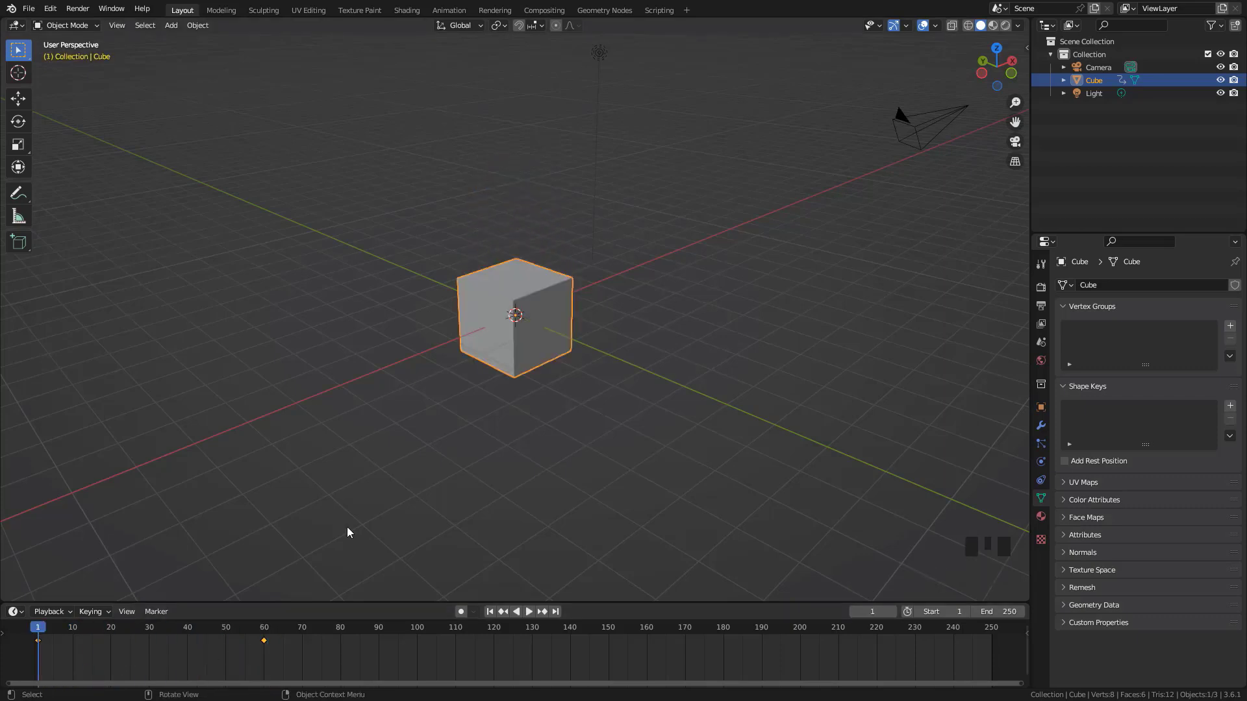
click(530, 611)
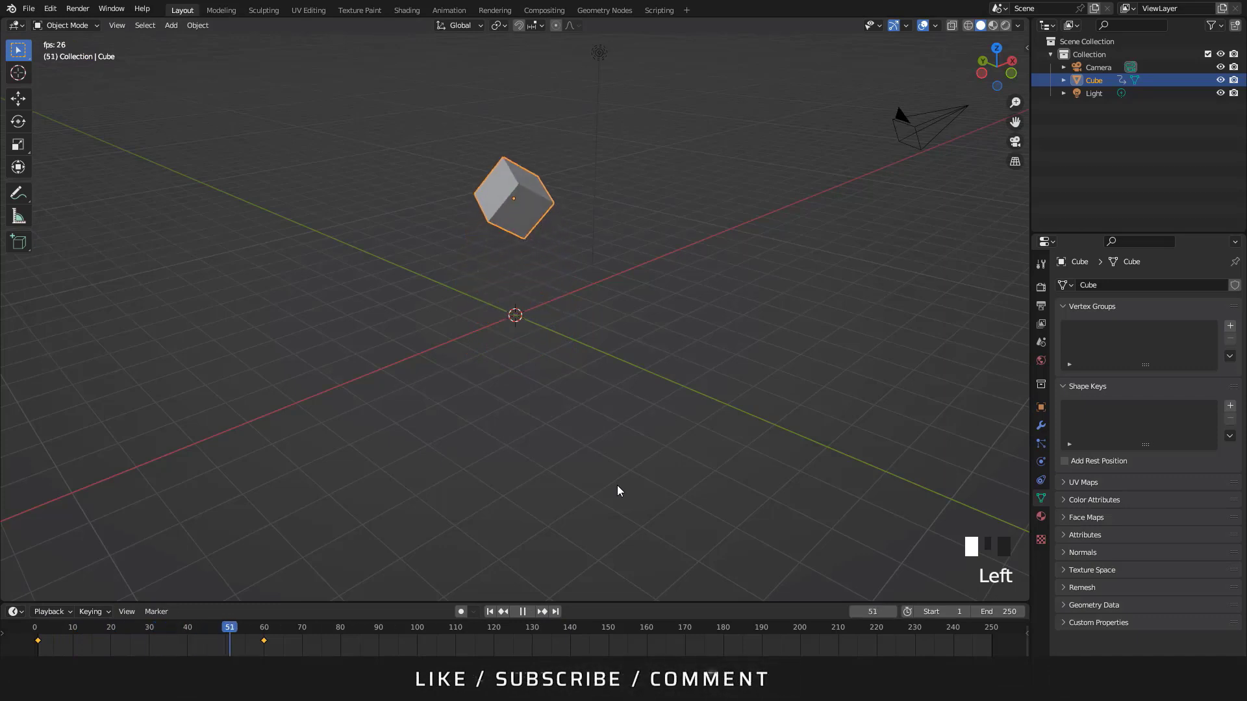
key(Escape)
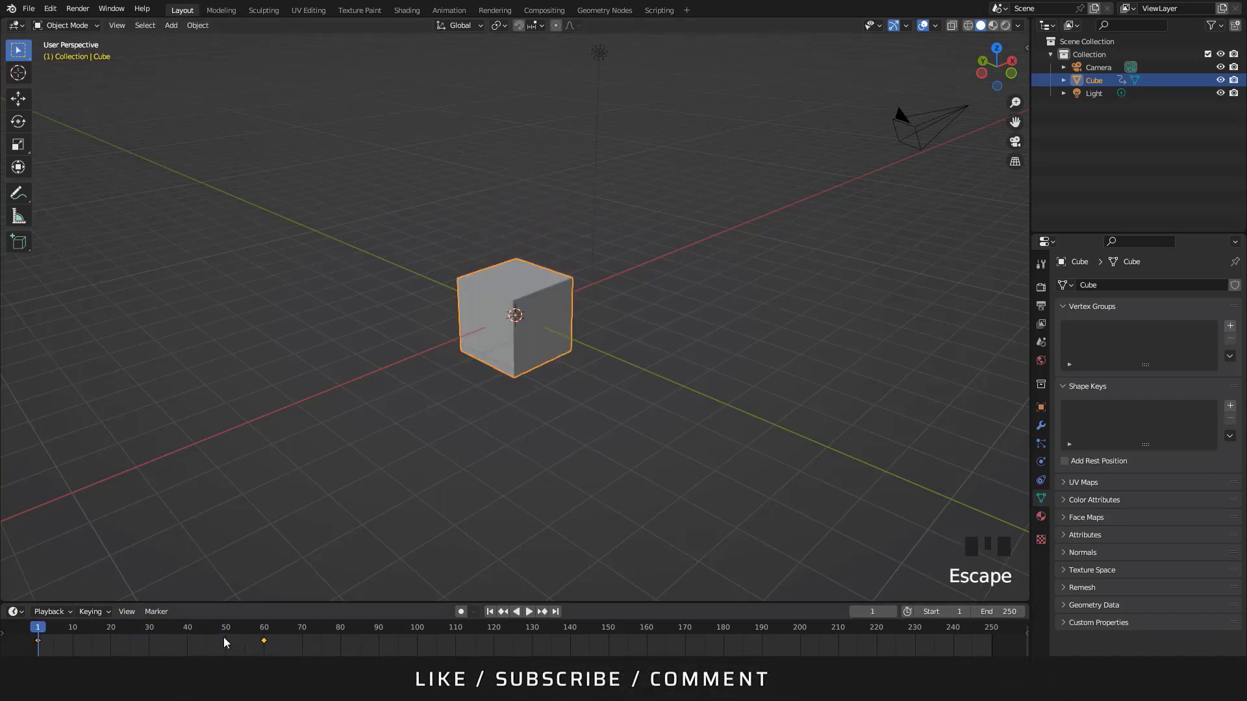
Move the cube's keyframe from frame 60 to frame 180 and play the slower animation
click(264, 640)
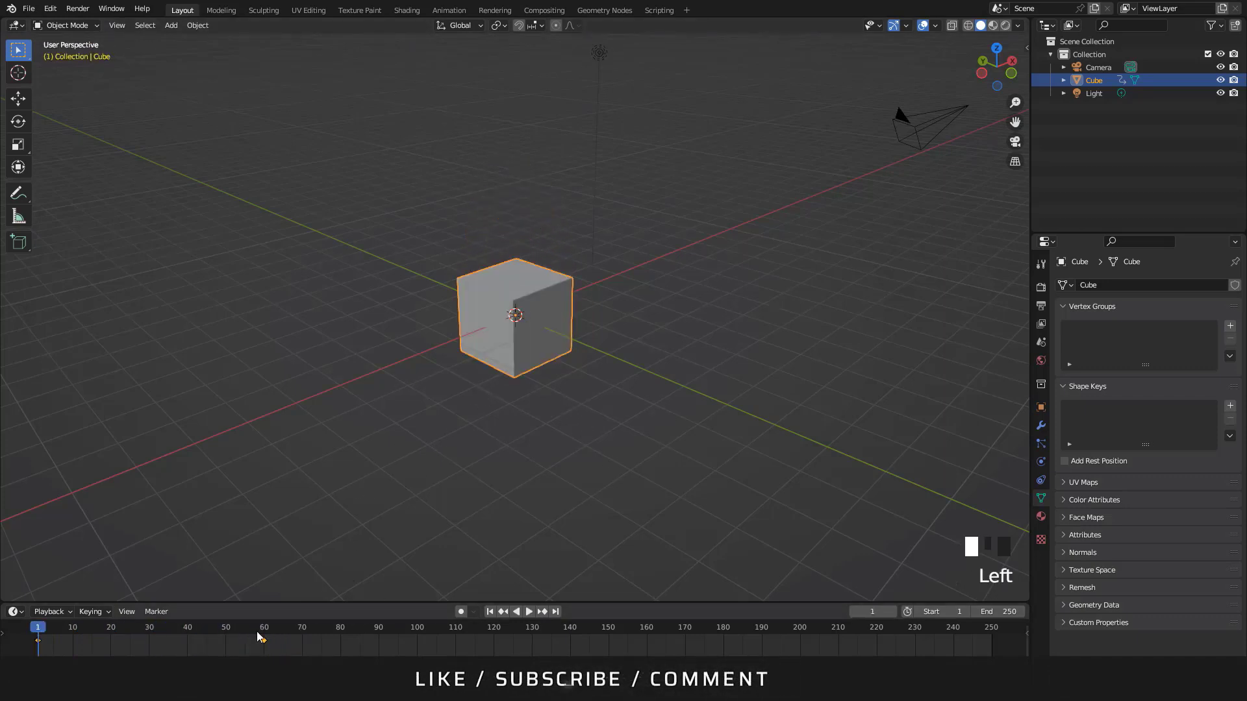
key(g)
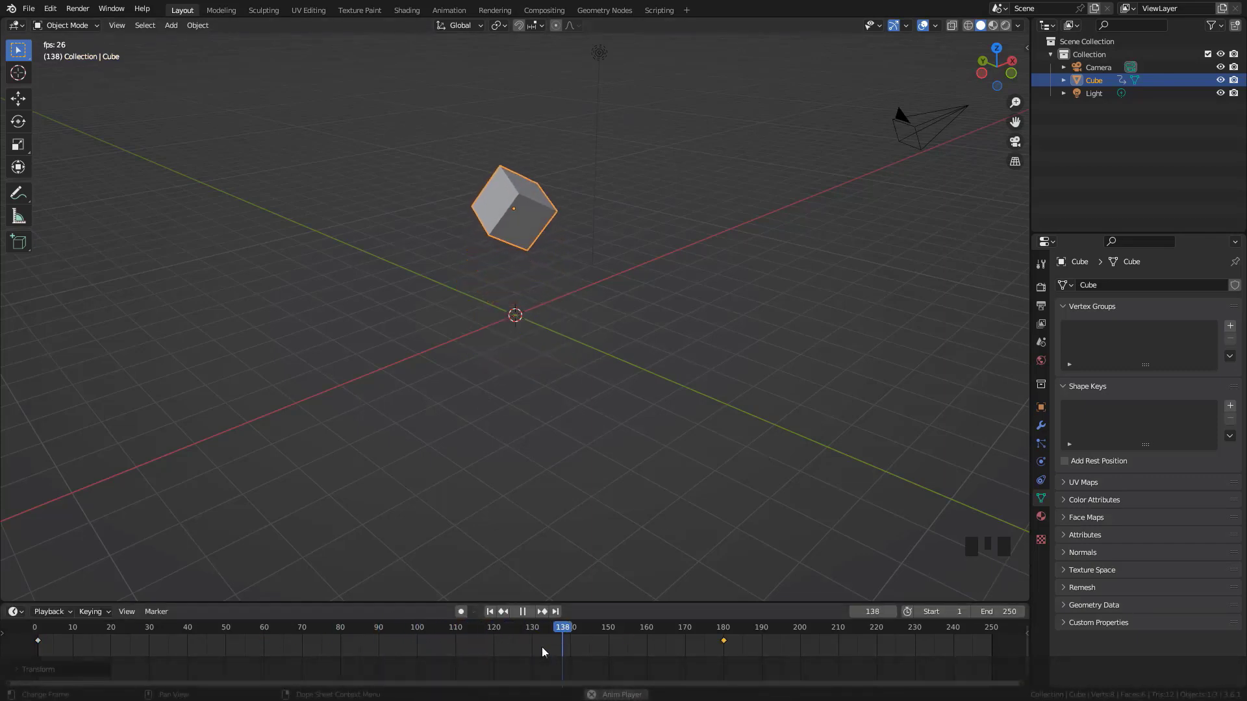
key(Escape)
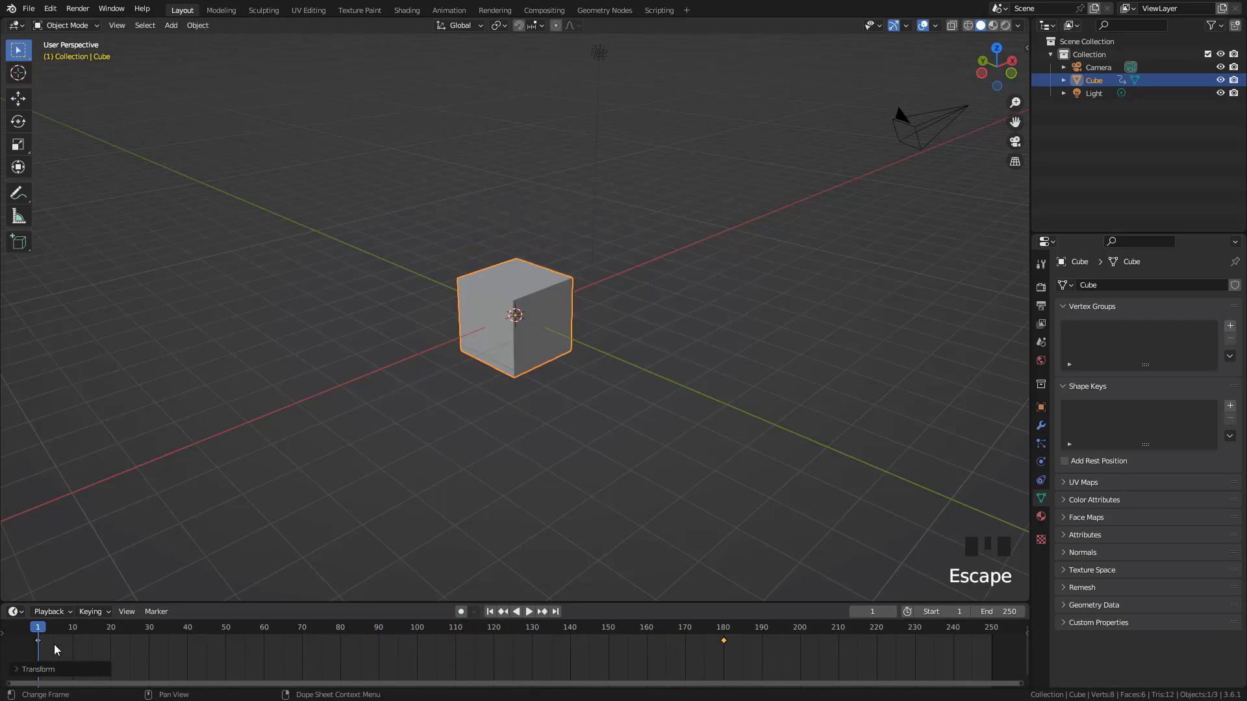
Scrub through the slowed animation, return to frame 1, and move the cube's last keyframe to frame 40
drag(40, 634, 719, 697)
key(shift+Left)
key(g)
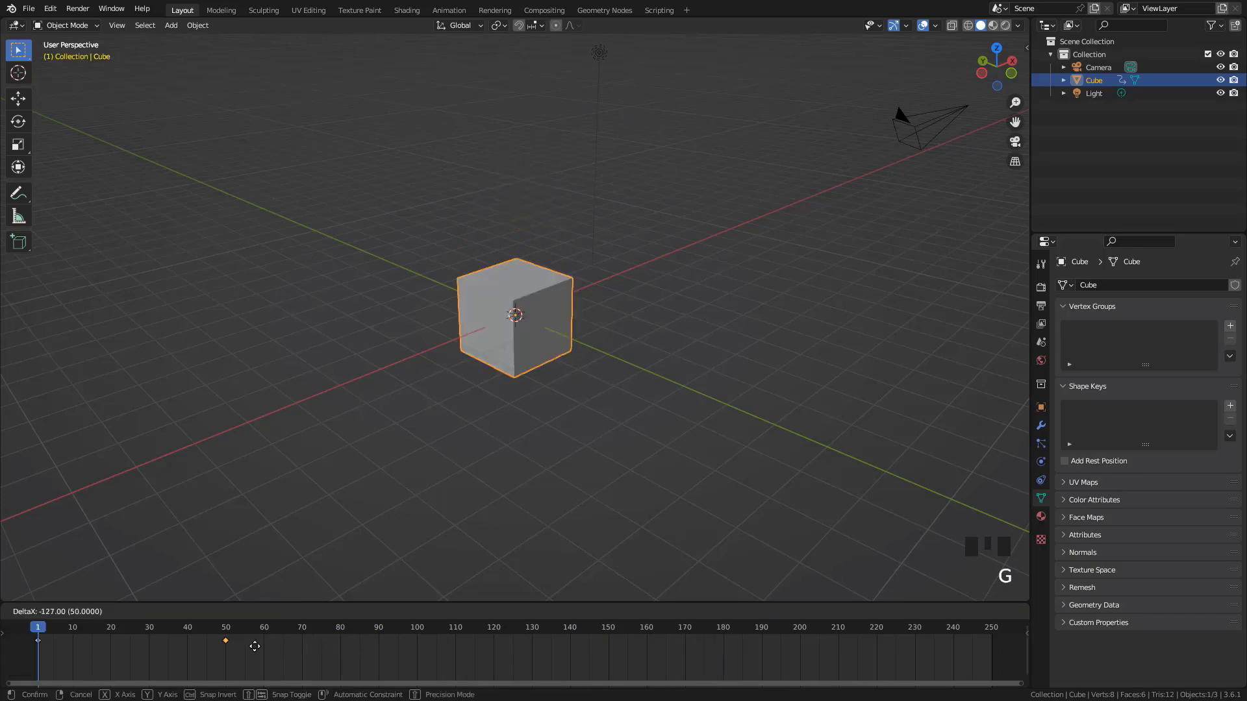
click(235, 650)
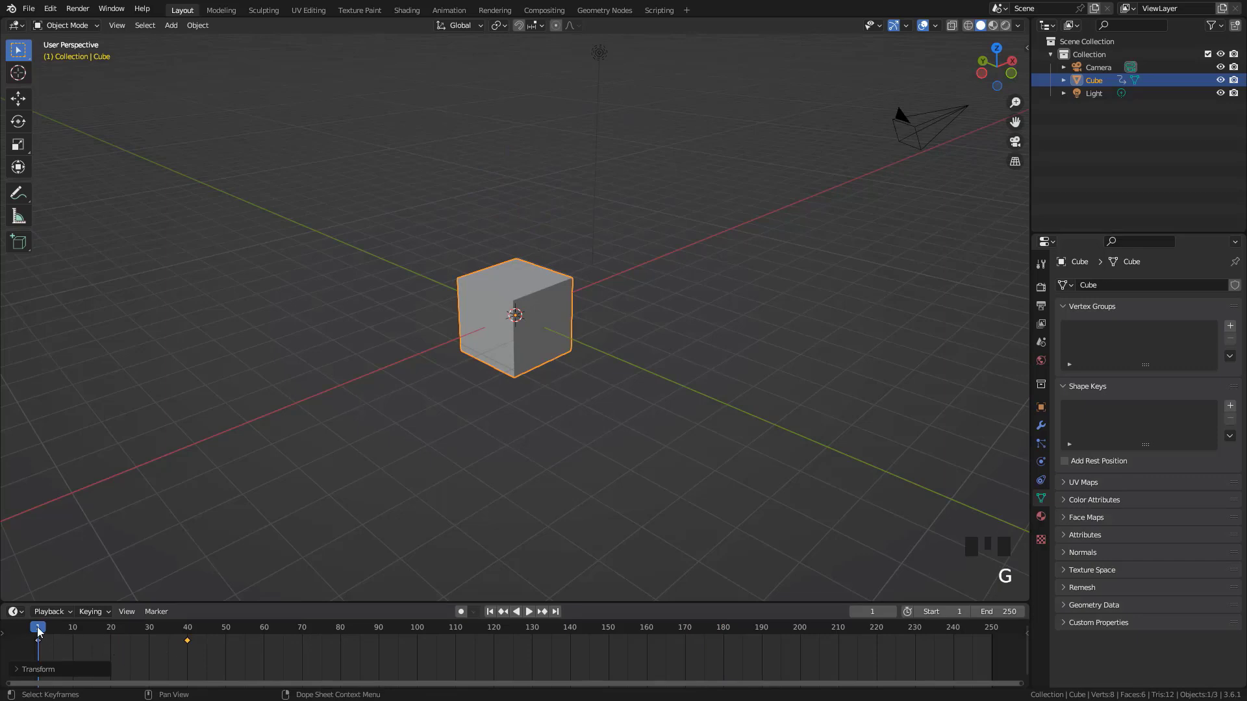
Scrub the shortened animation to frame 10, deselect the keyframes, and return to frame 1
drag(37, 629, 73, 647)
click(135, 666)
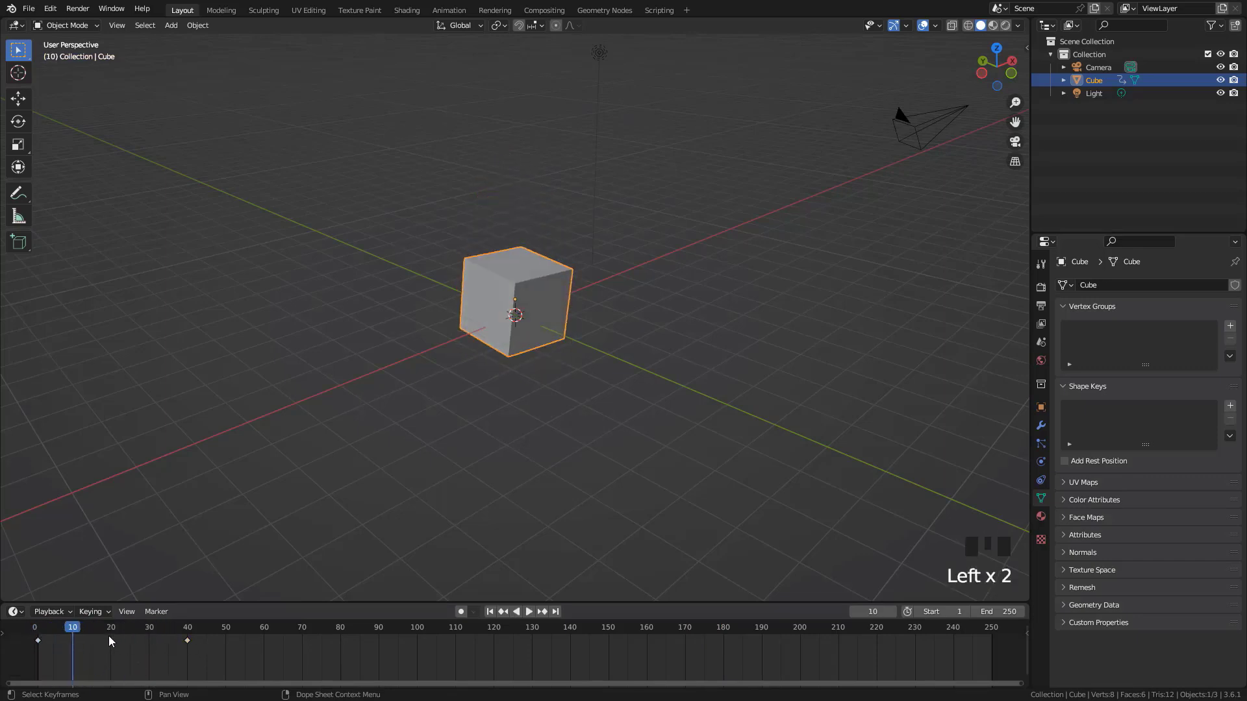
key(shift+Left)
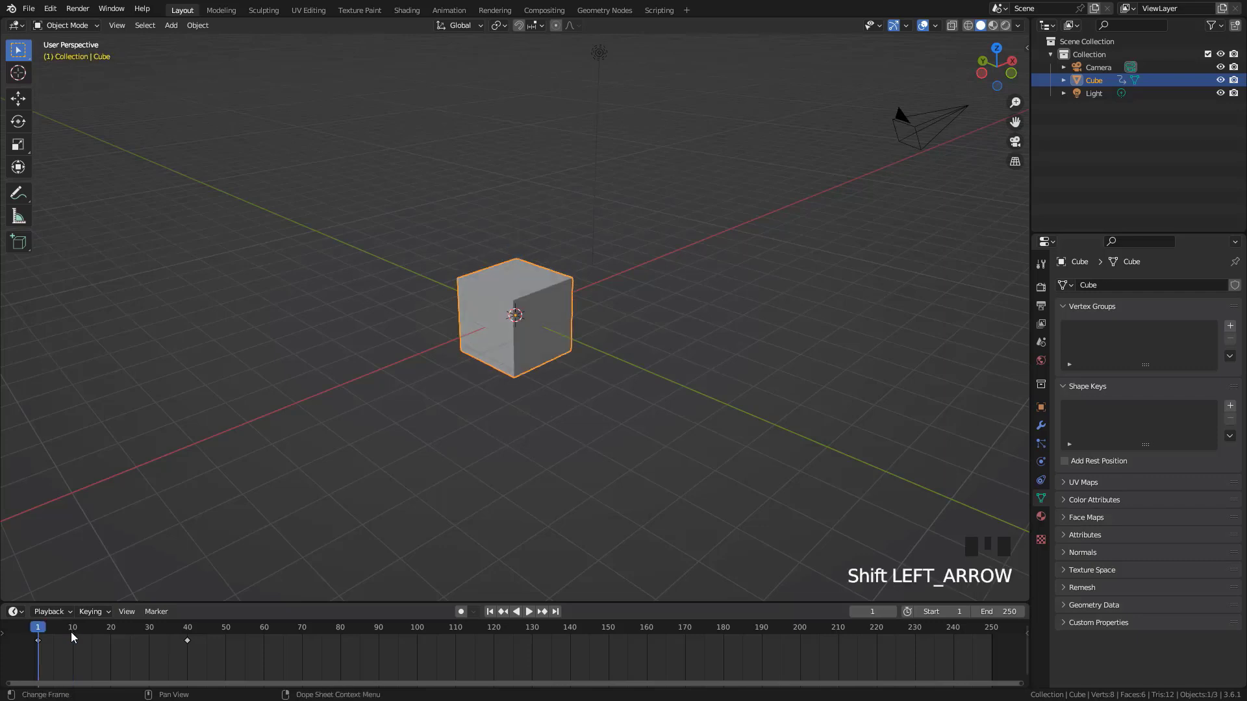
Select both of the cube's keyframes, set their interpolation to Linear, and play the animation before stopping it
drag(230, 661, 22, 628)
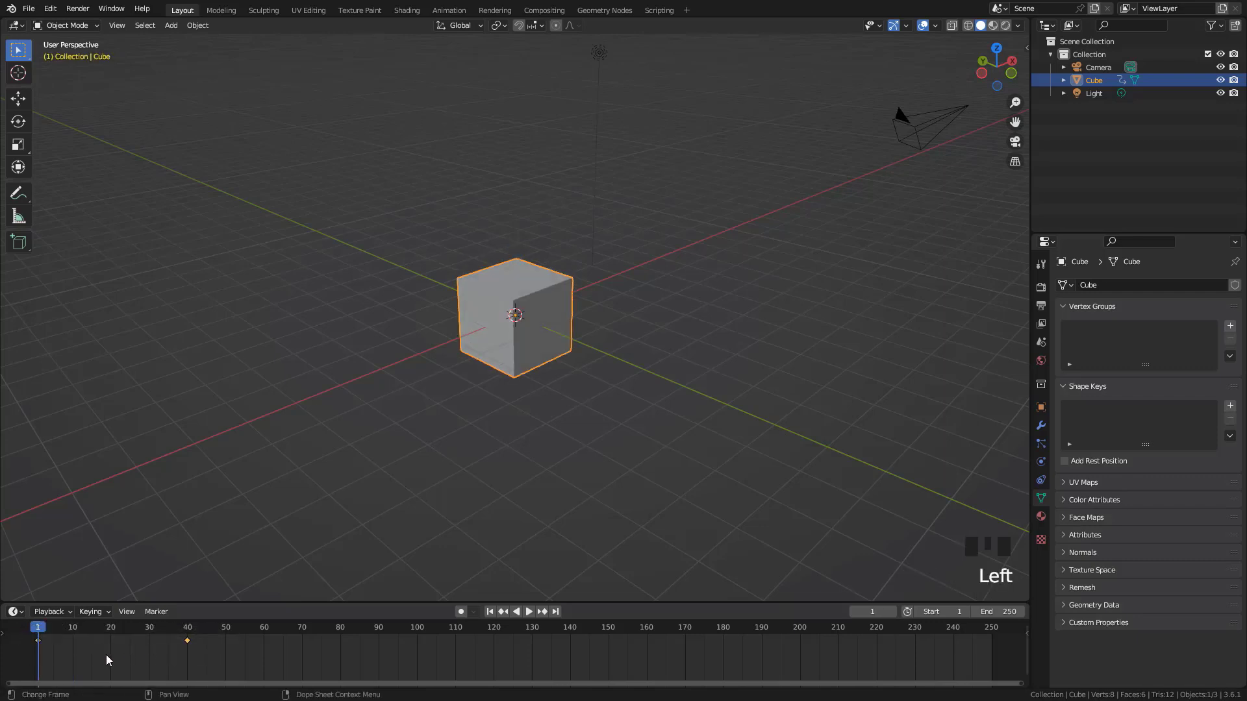
key(t)
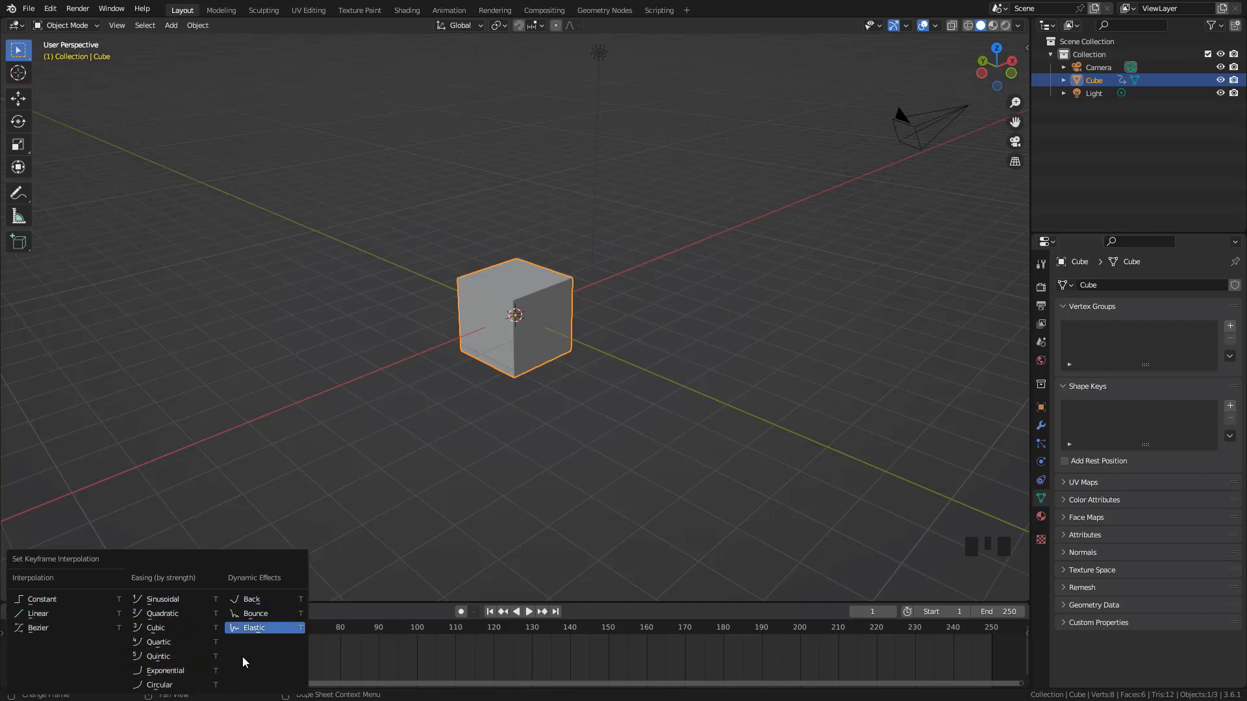
click(57, 615)
key(space)
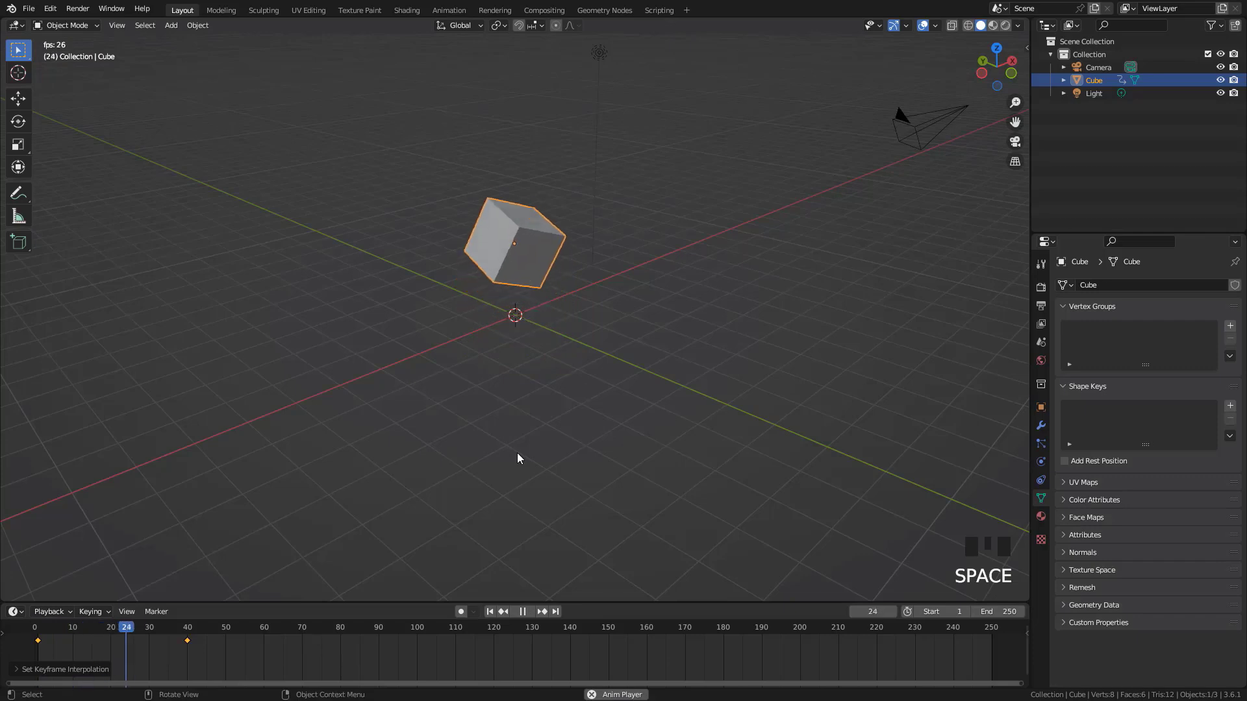
key(Escape)
Set the selected keyframes' interpolation to Bounce and play the animation before stopping it
key(t)
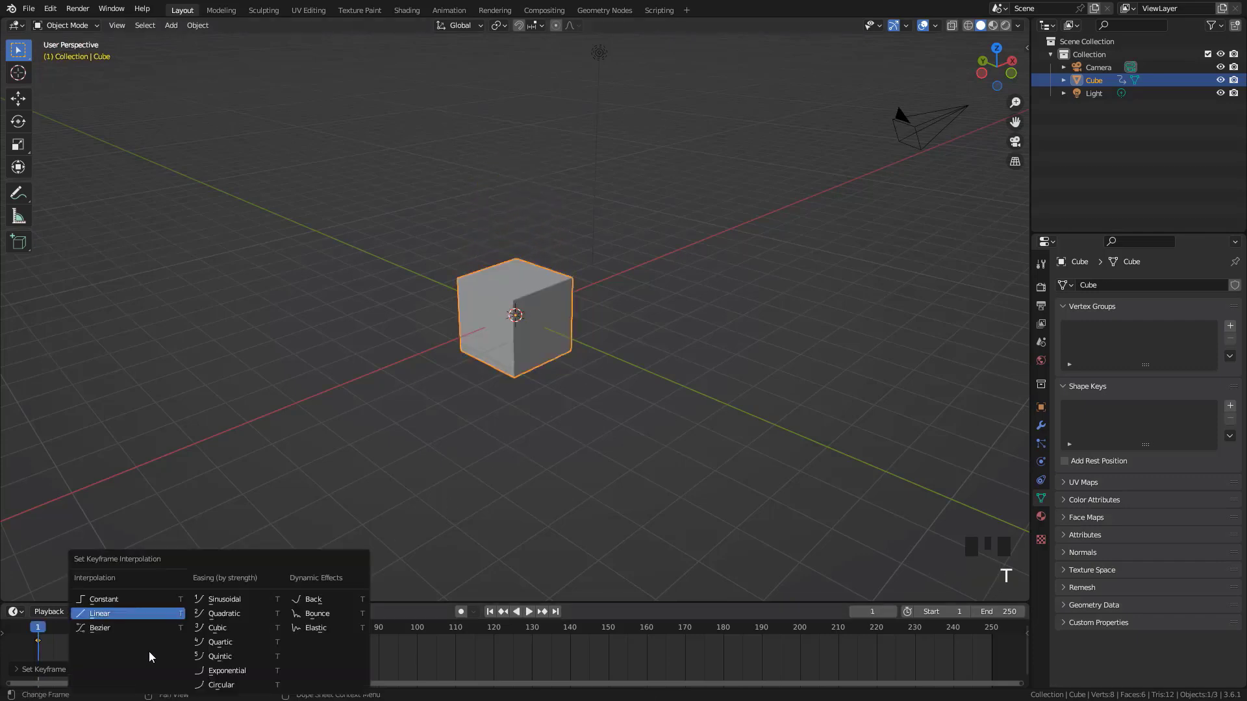
click(316, 613)
key(space)
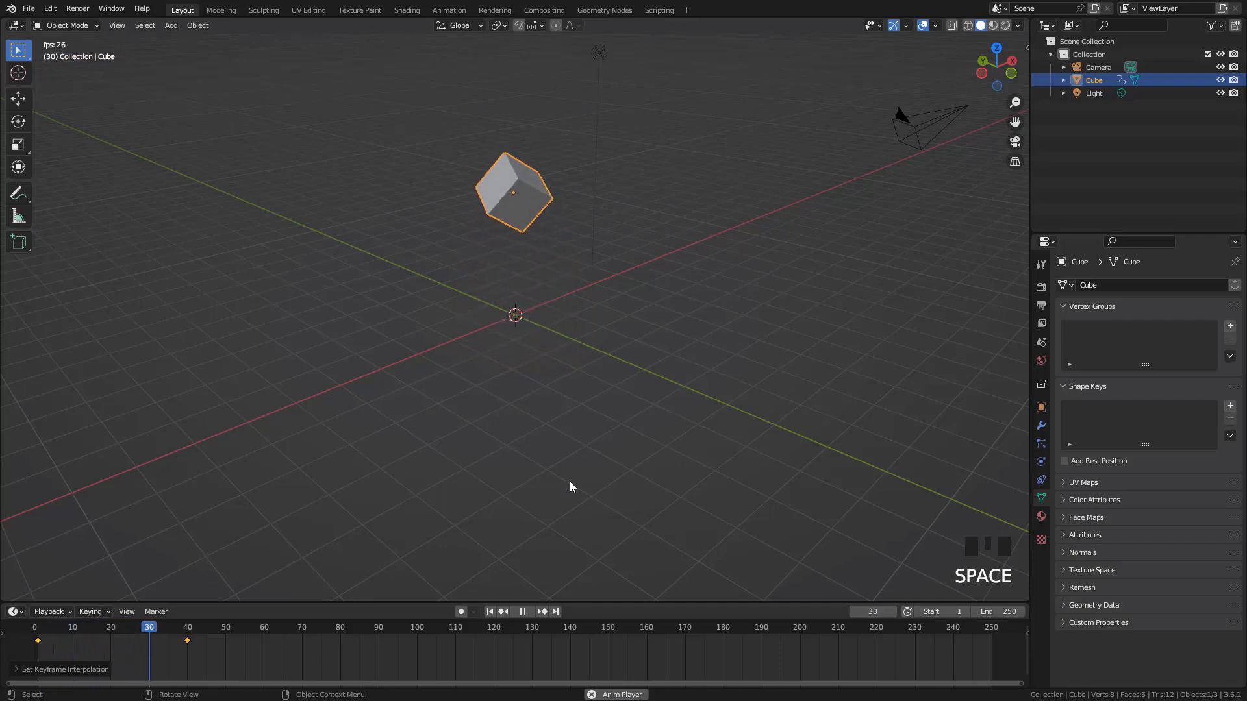
key(Escape)
Change the selected keyframes' interpolation to Elastic and preview the resulting motion before stopping playback
key(t)
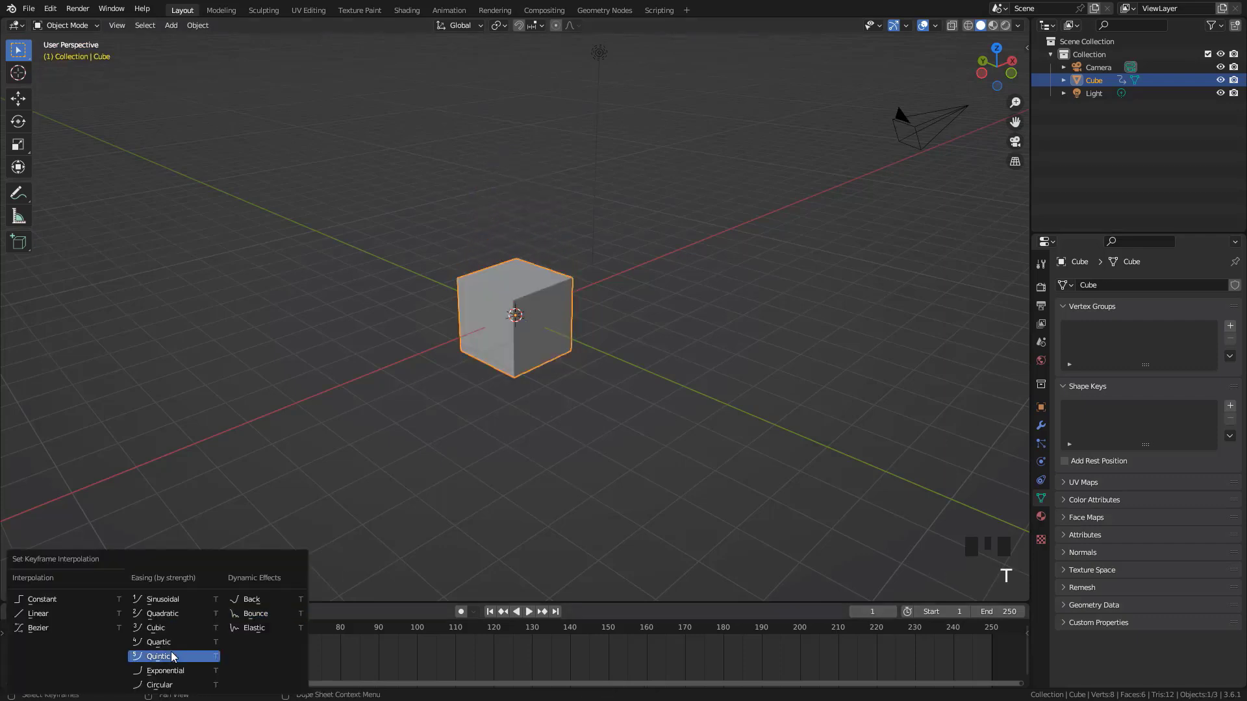
click(286, 627)
key(space)
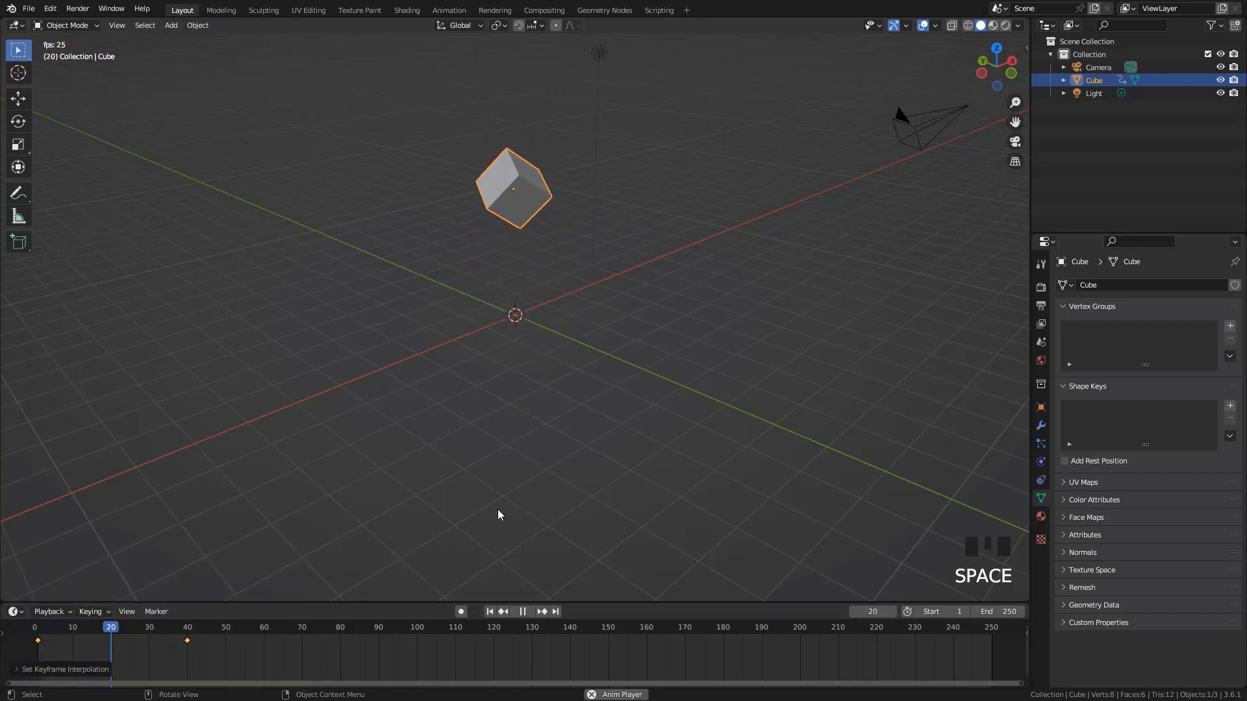
key(Escape)
Select the cube's last keyframe at frame 40 and delete it
drag(213, 657, 1, 633)
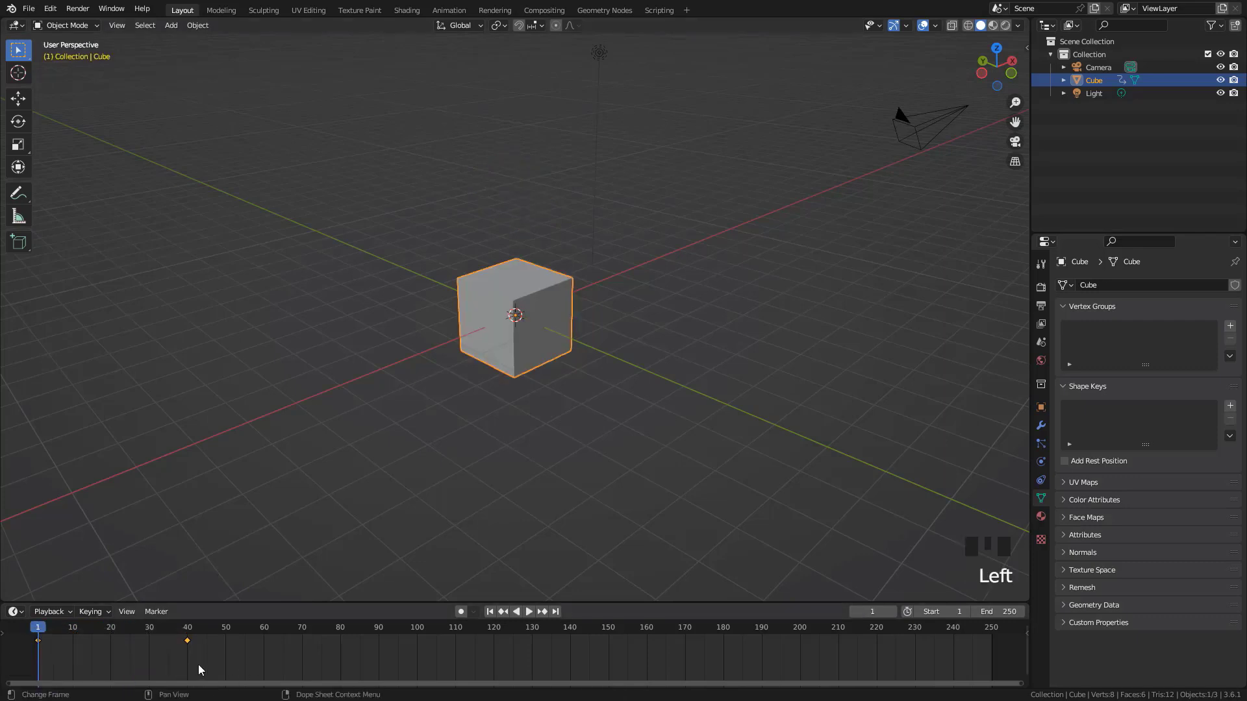
drag(217, 655, 163, 626)
key(Delete)
click(145, 650)
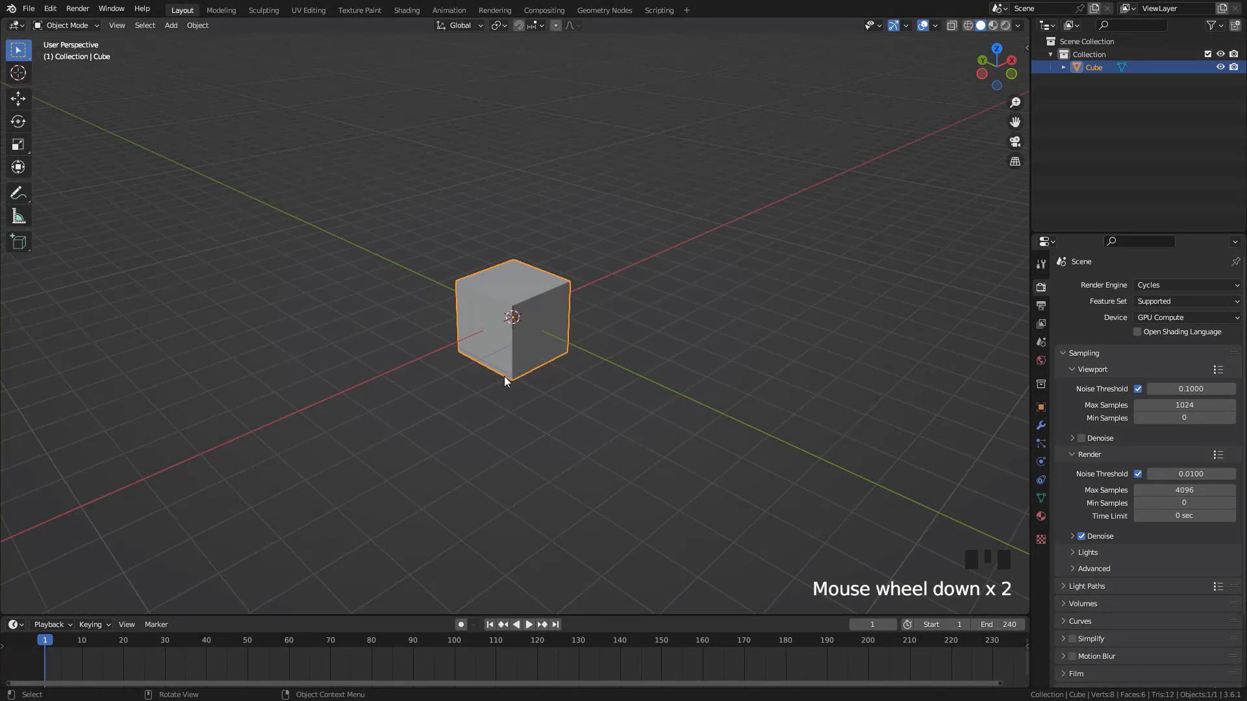
Go to frame 10 and insert a Location, Rotation & Scale keyframe for the cube
click(83, 640)
middle_drag(451, 383, 578, 313)
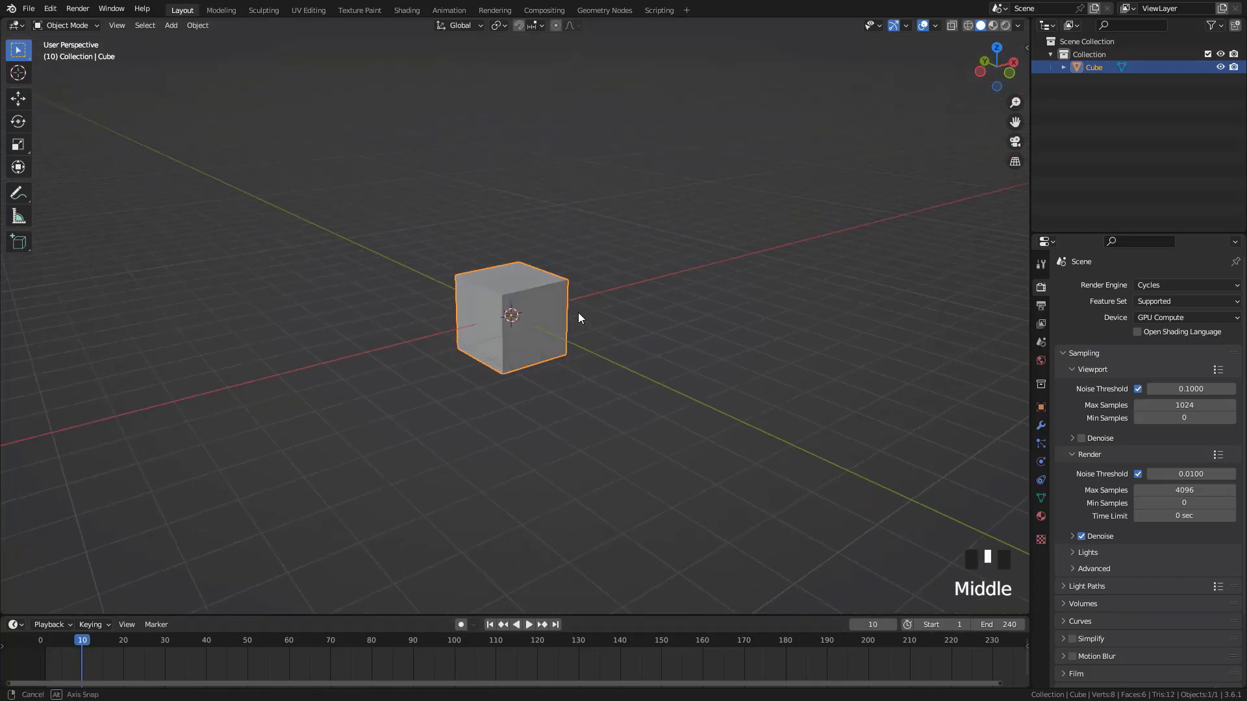
scroll(643, 248, up, 2)
middle_drag(644, 253, 703, 201)
key(i)
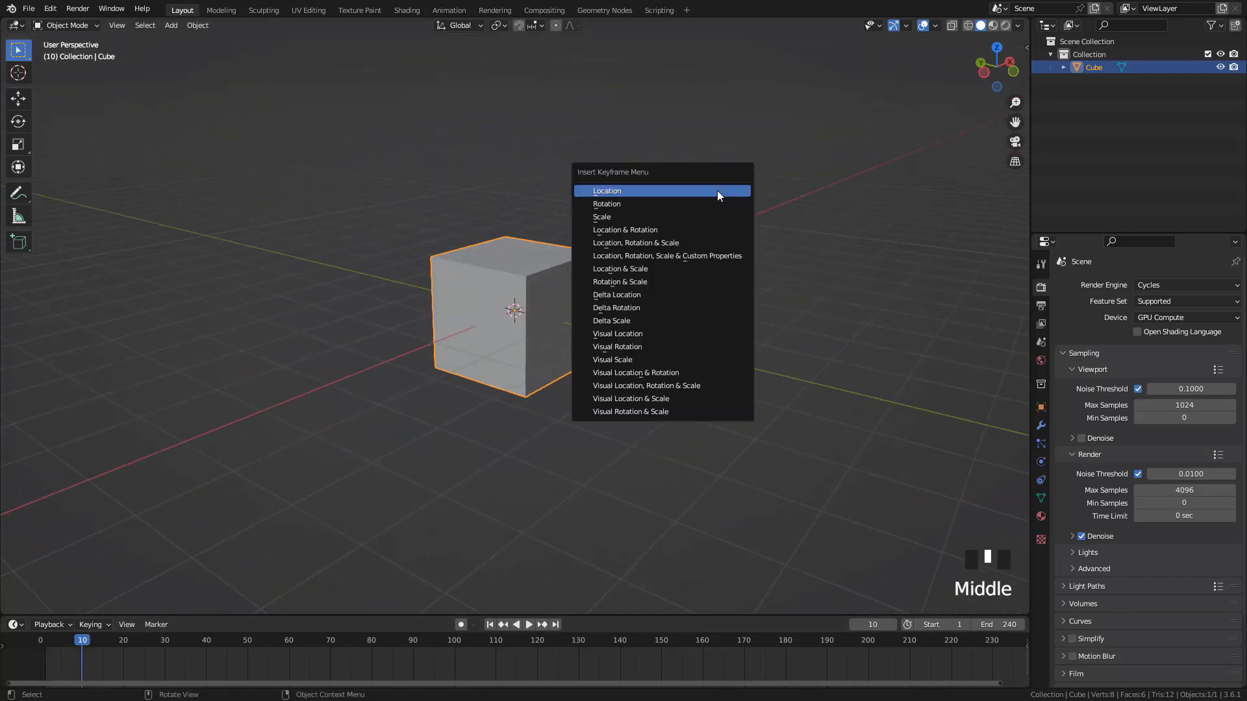
click(681, 241)
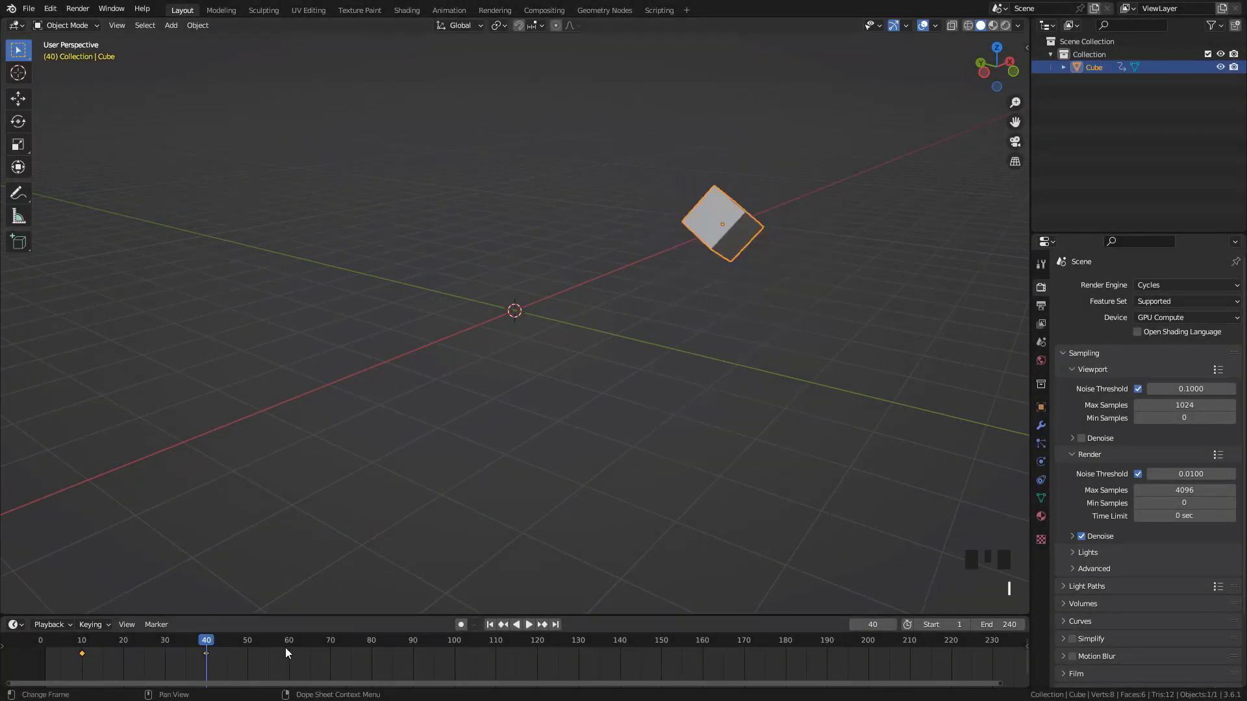
Keyframe a new pose of the cube at frame 40, and move the cube and insert another keyframe at frame 60
click(372, 642)
click(289, 641)
key(g)
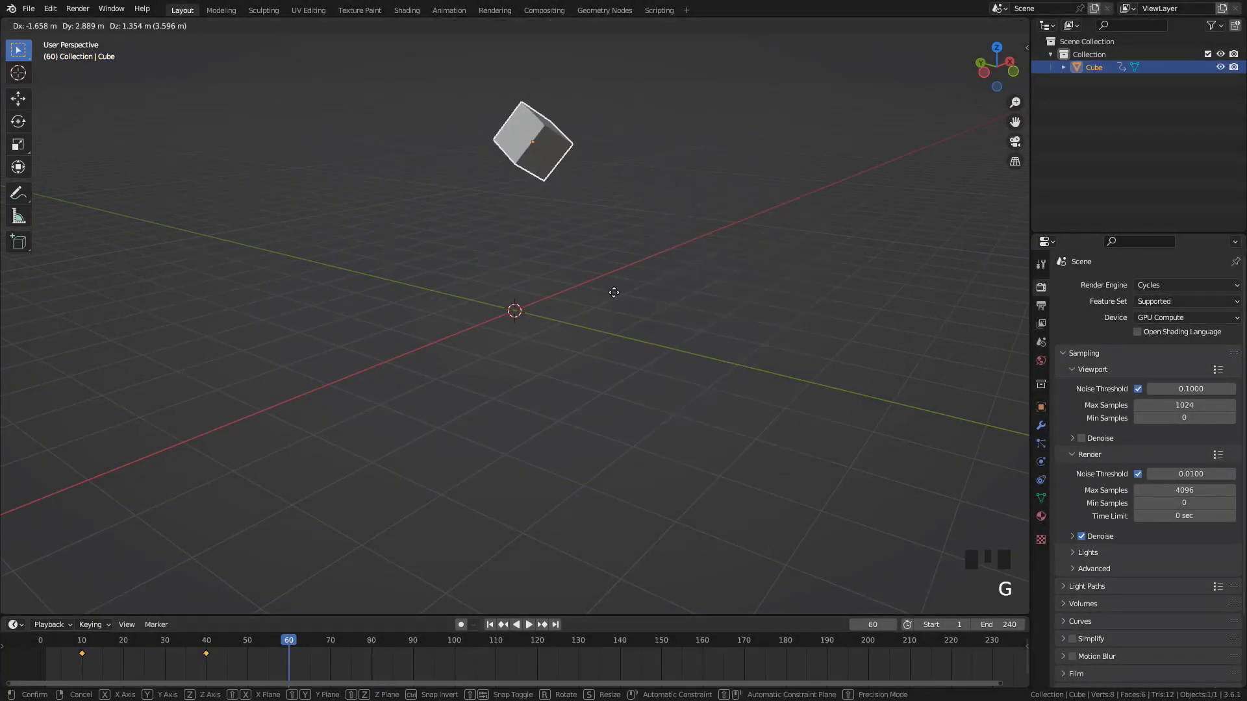
click(539, 284)
key(i)
click(676, 162)
Return to frame 1 and play the three-keyframe cube animation before stopping it
click(45, 641)
key(space)
key(Up)
key(Up)
key(Up)
key(Up)
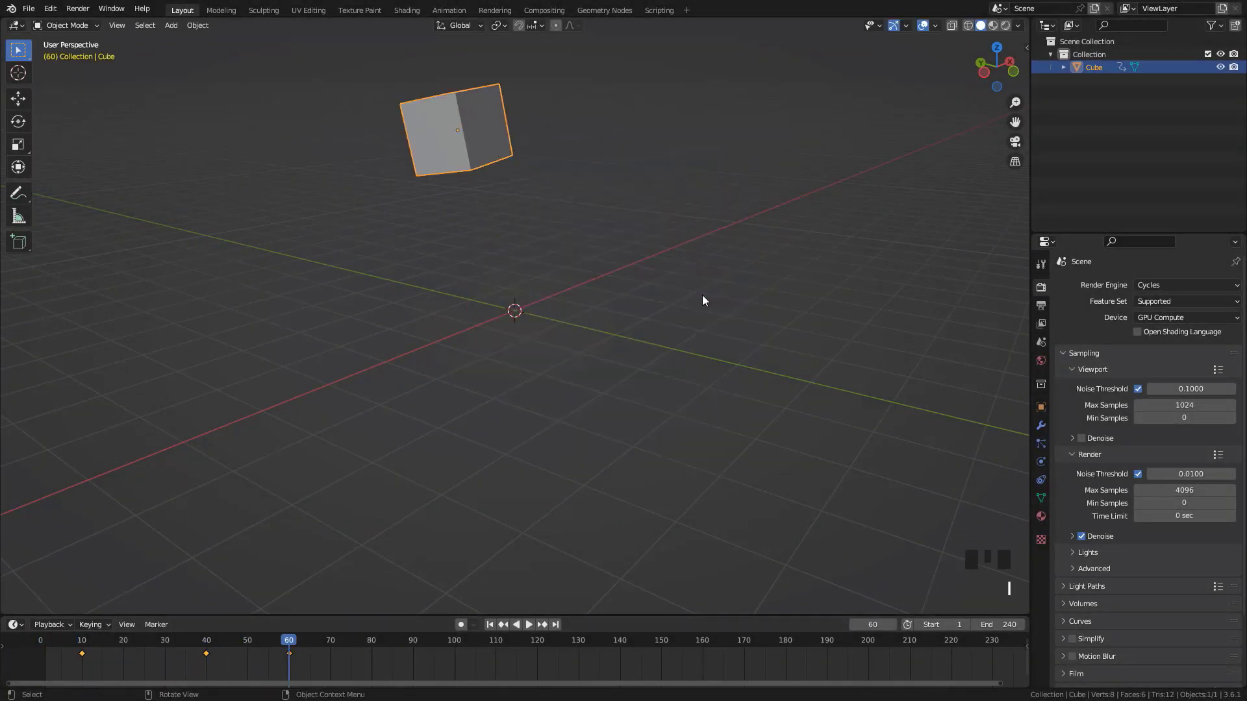
key(space)
key(Escape)
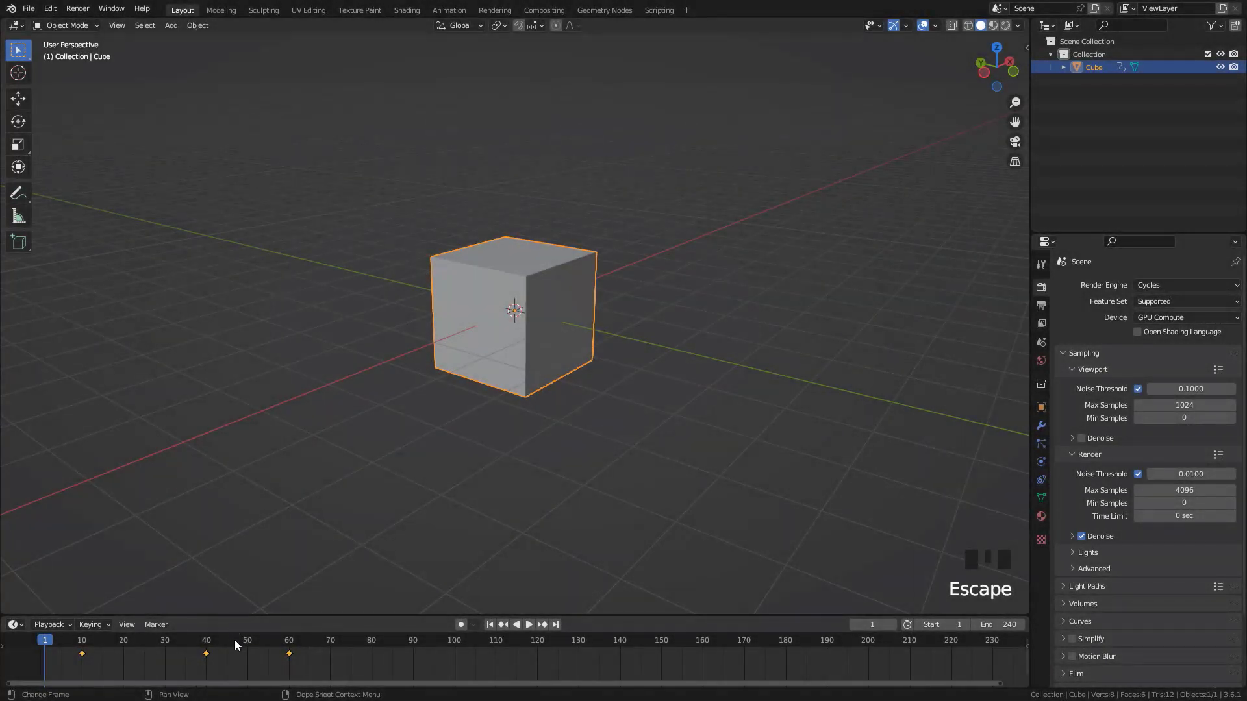
Try to stretch the keyframe spacing from frame 10 by a factor of about 2.17
mouse_move(60, 641)
mouse_down()
mouse_move(101, 643)
mouse_move(82, 644)
mouse_up()
key(Down)
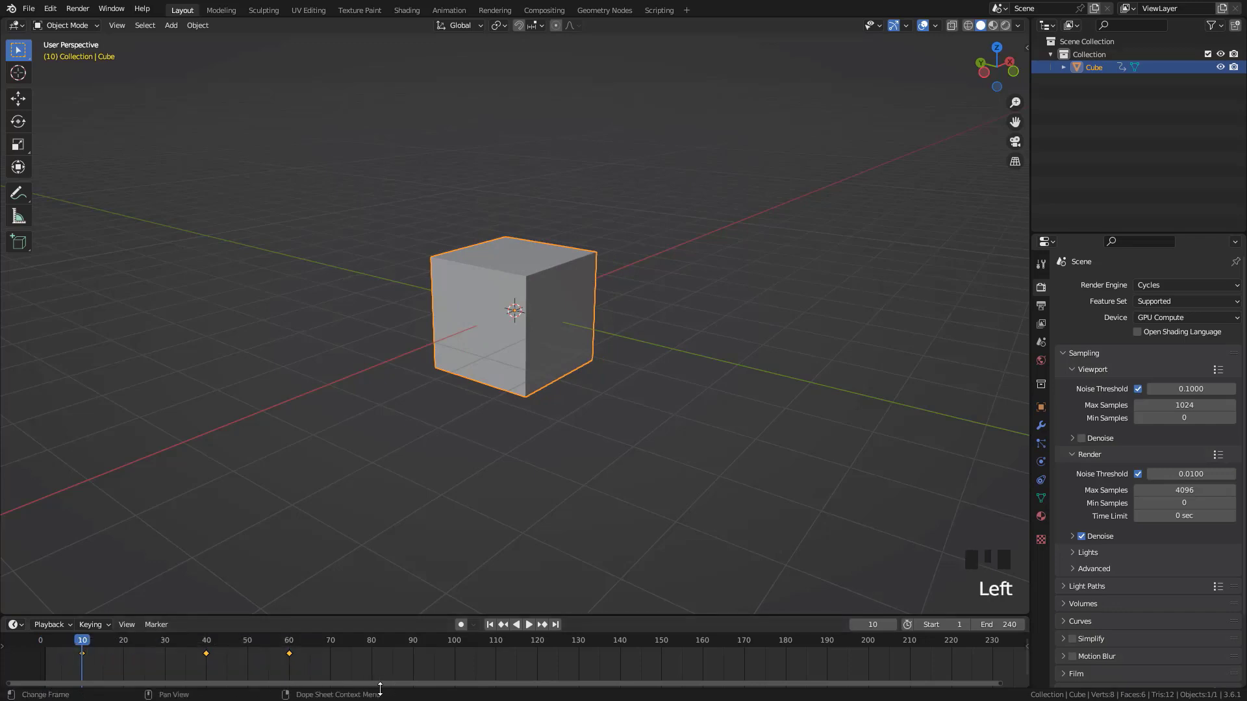
key(s)
key(s)
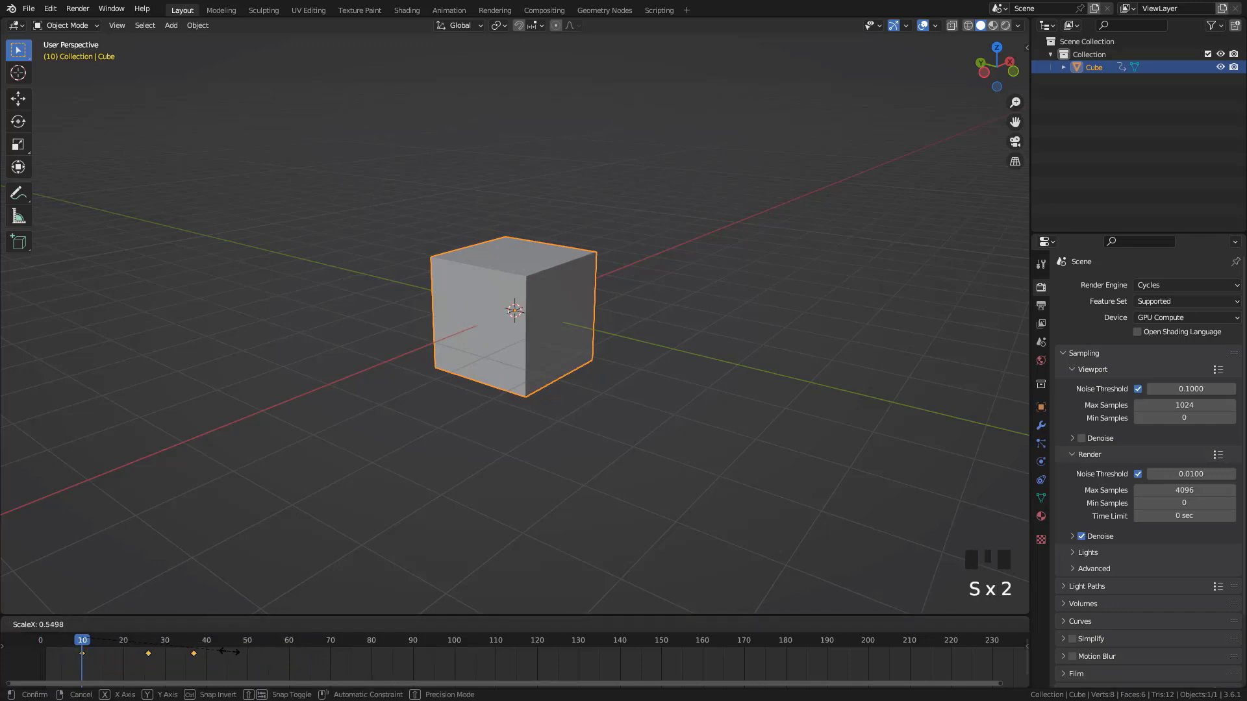
right_click(665, 660)
key(ctrl+z)
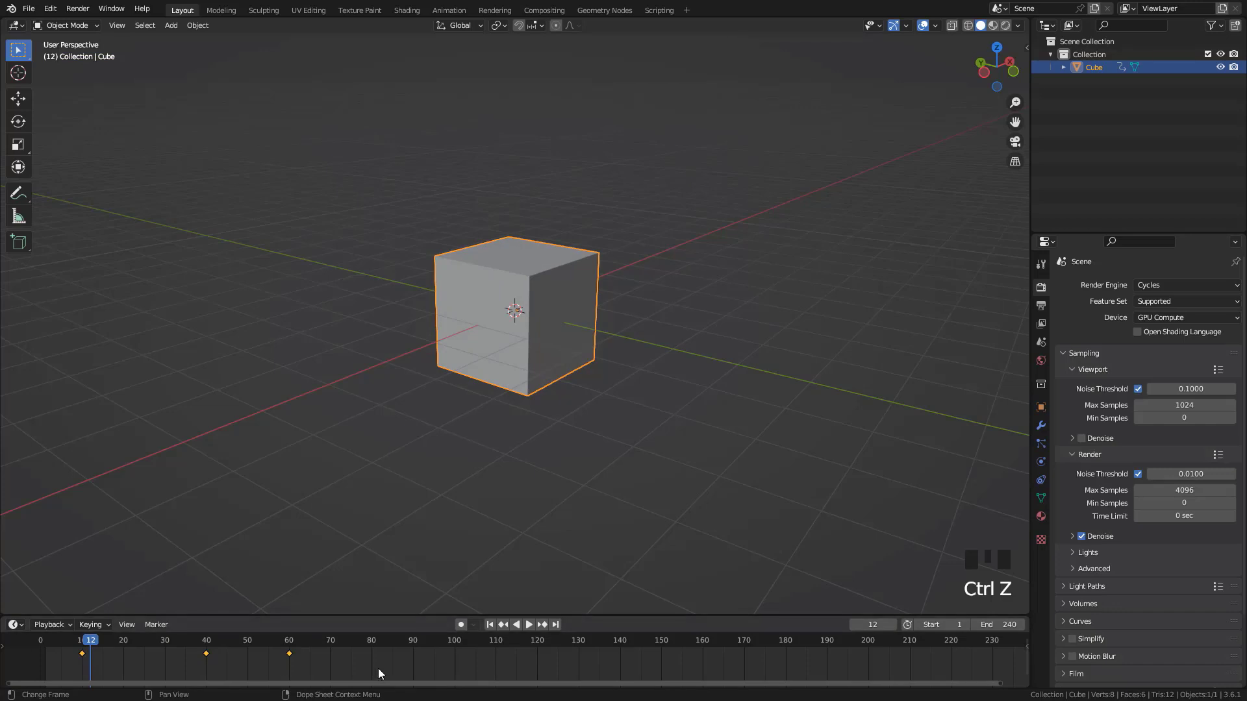
Set the cube's F-curve extrapolation to Make Cyclic and play the looping animation before stopping it
key(shift+e)
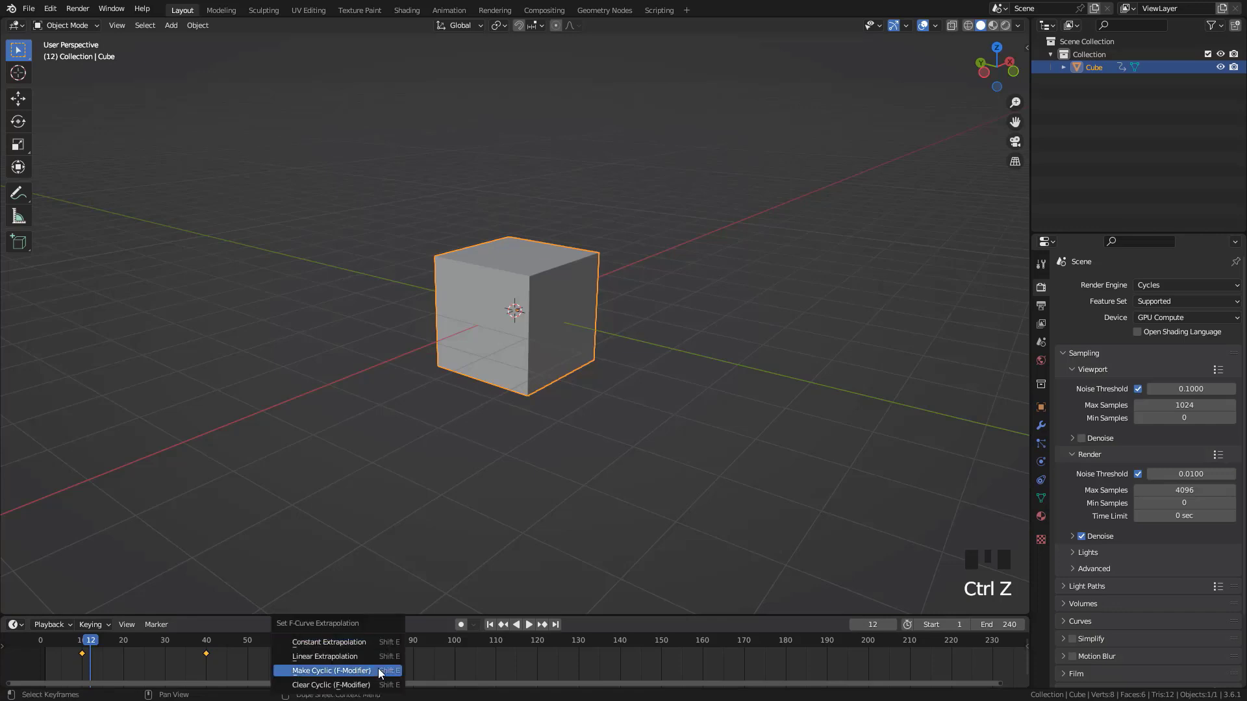
click(335, 672)
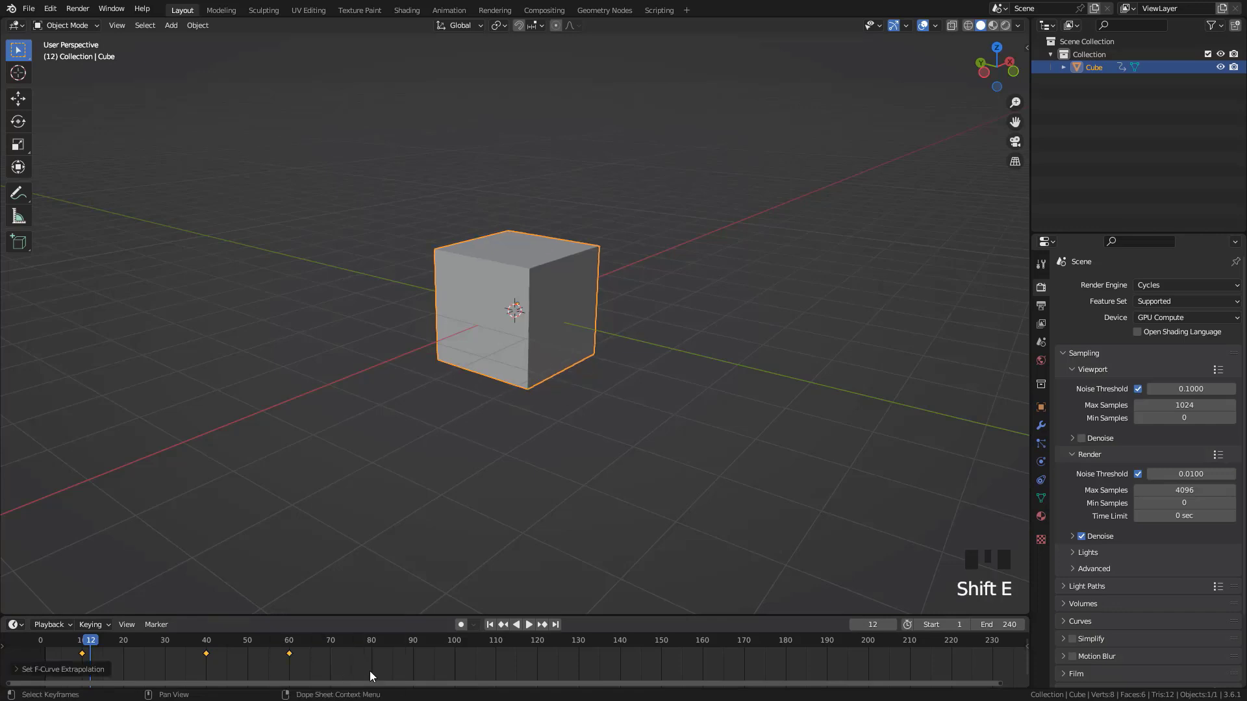
key(space)
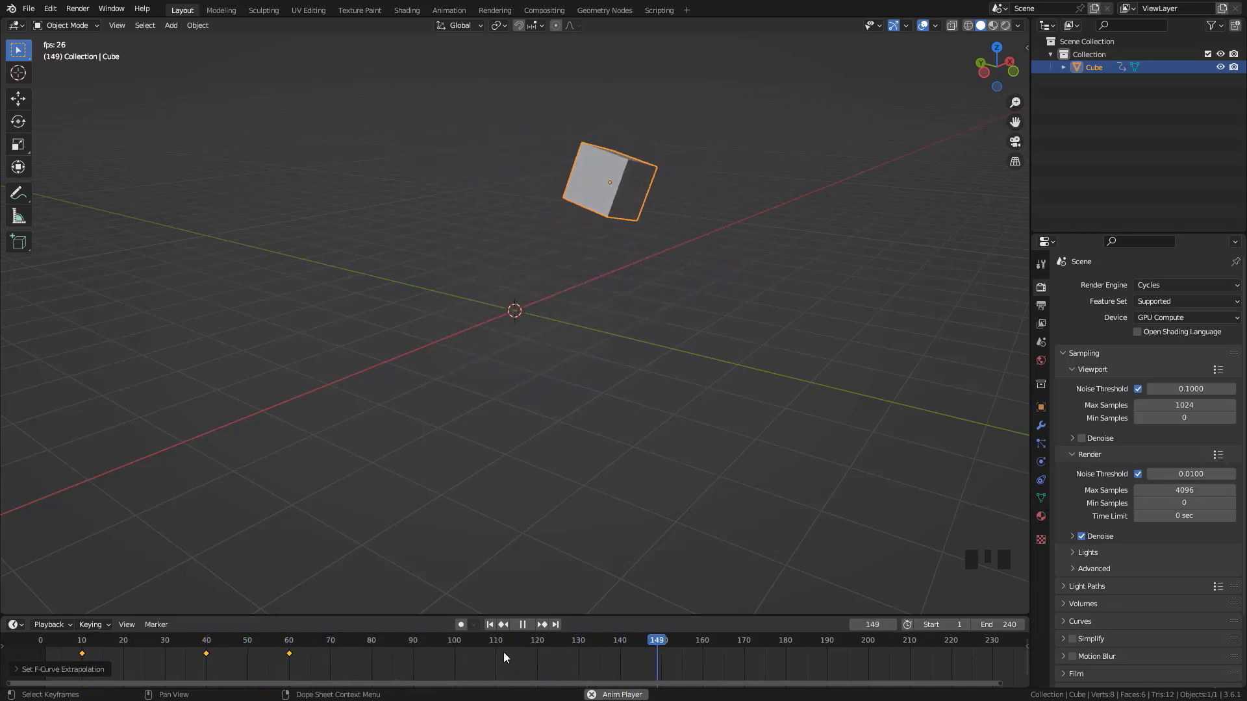
key(Escape)
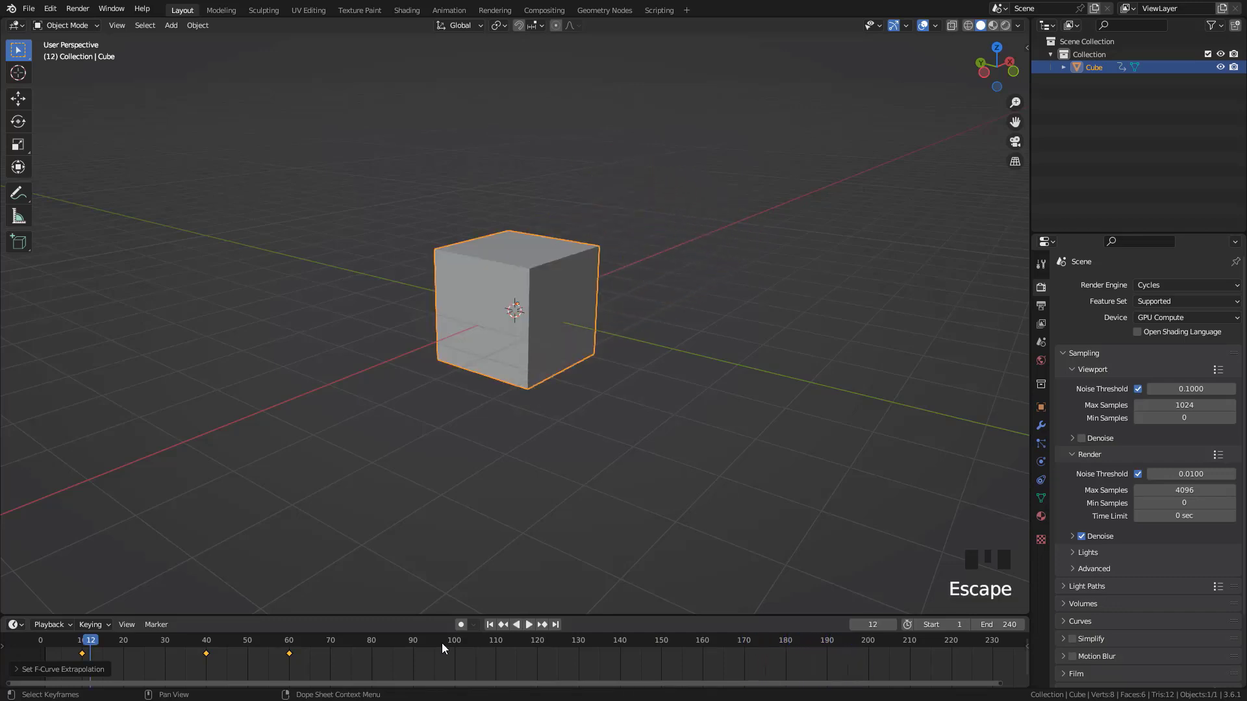
Undo the cyclic extrapolation and the preceding timeline changes
key(ctrl+z)
key(ctrl+z)
key(ctrl+z)
key(ctrl+z)
key(ctrl+z)
key(ctrl+z)
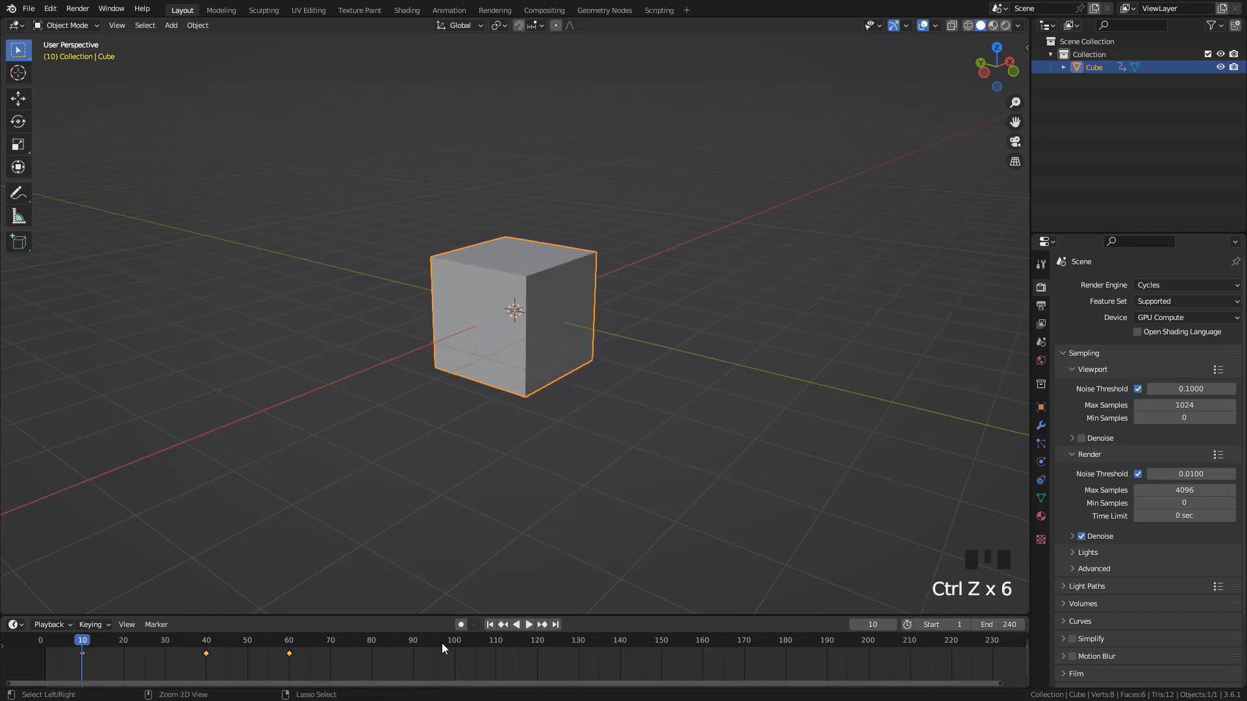
key(ctrl+z)
key(ctrl+z)
key(ctrl+z)
key(ctrl+z)
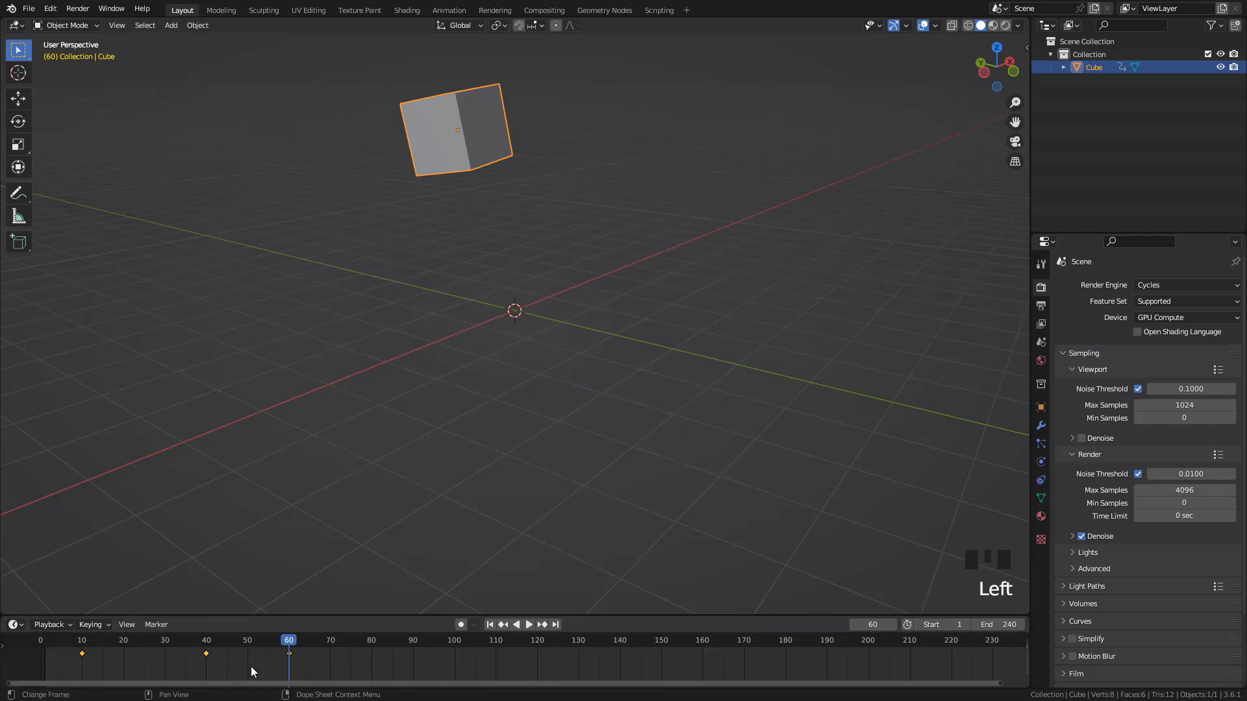
Duplicate the three selected keyframes 60 frames later and repeat the duplication along the timeline
key(shift+d)
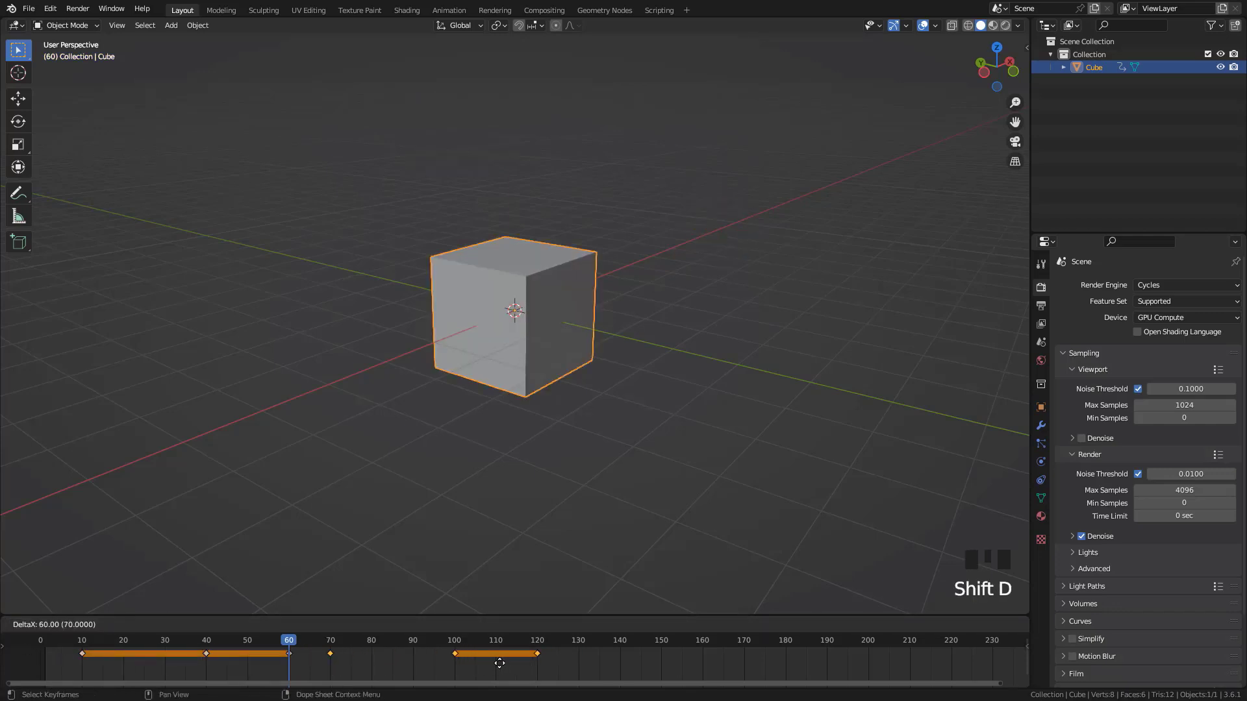
click(493, 662)
key(shift+r)
key(shift+r)
key(shift+r)
key(shift+r)
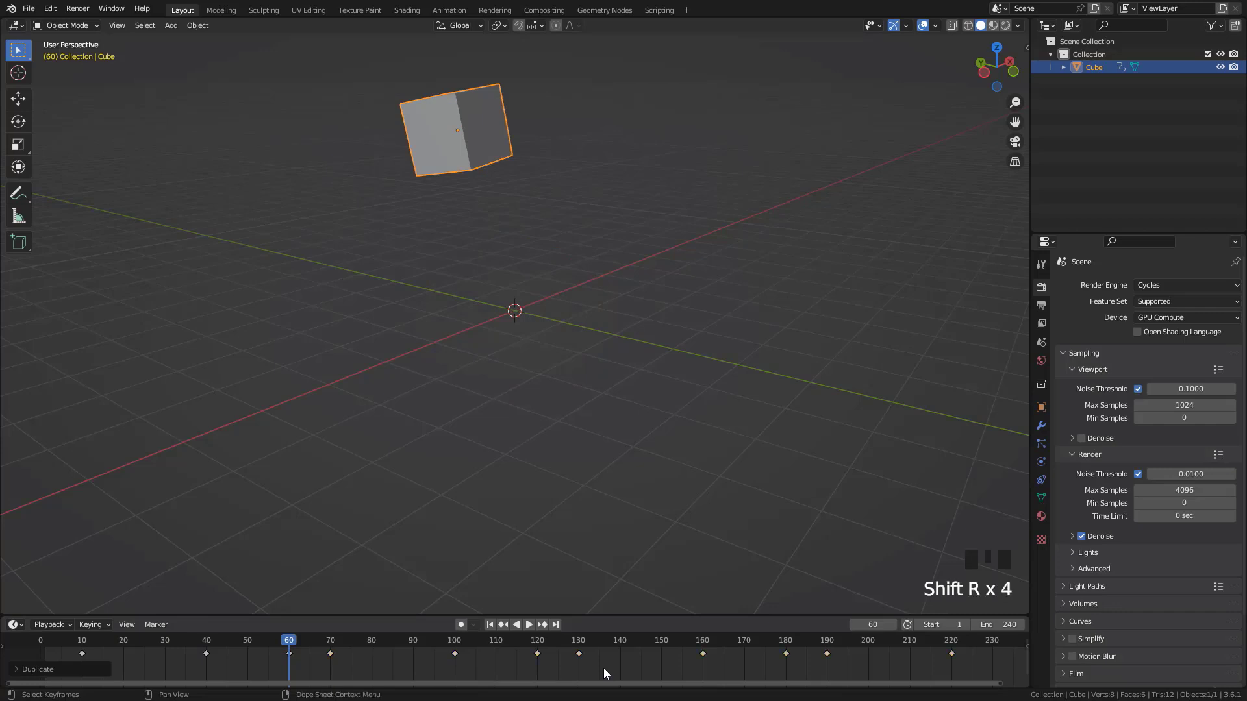
Play the repeated animation from about frame 11 and stop it
click(87, 641)
key(space)
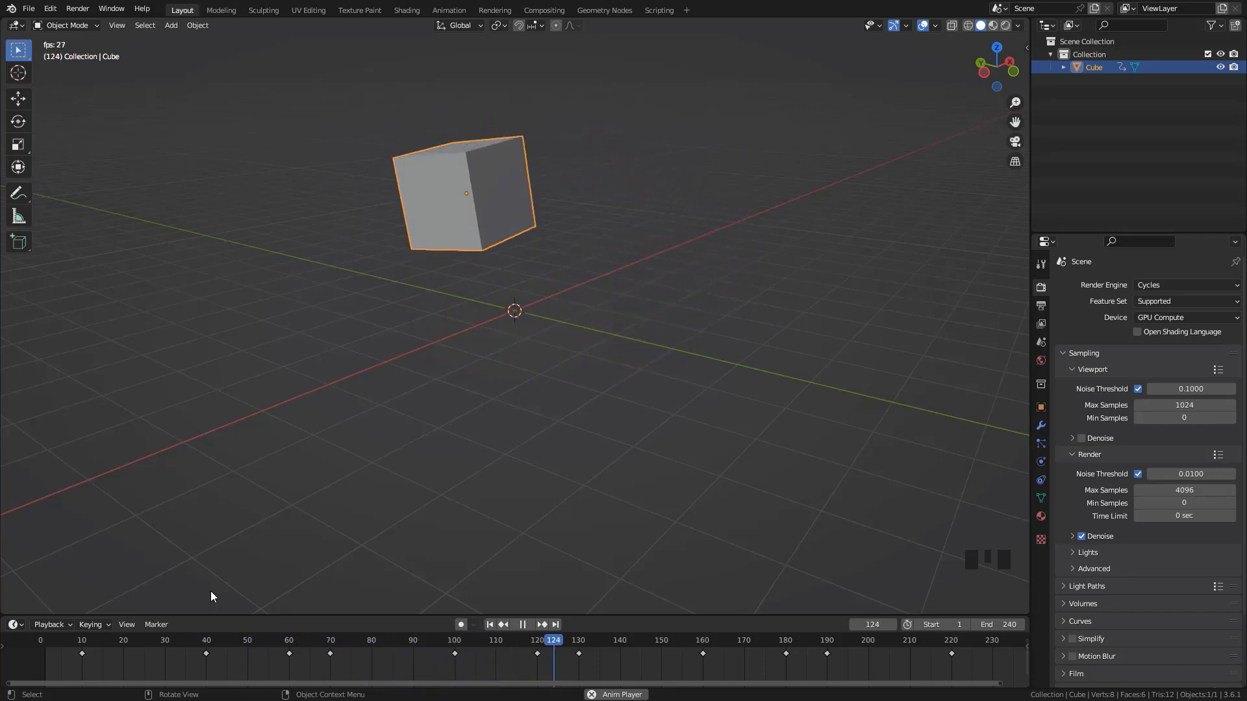
key(Escape)
Undo the keyframe duplications and select the keyframes at frames 10, 40 and 60
key(ctrl+z)
key(ctrl+z)
key(ctrl+z)
key(ctrl+z)
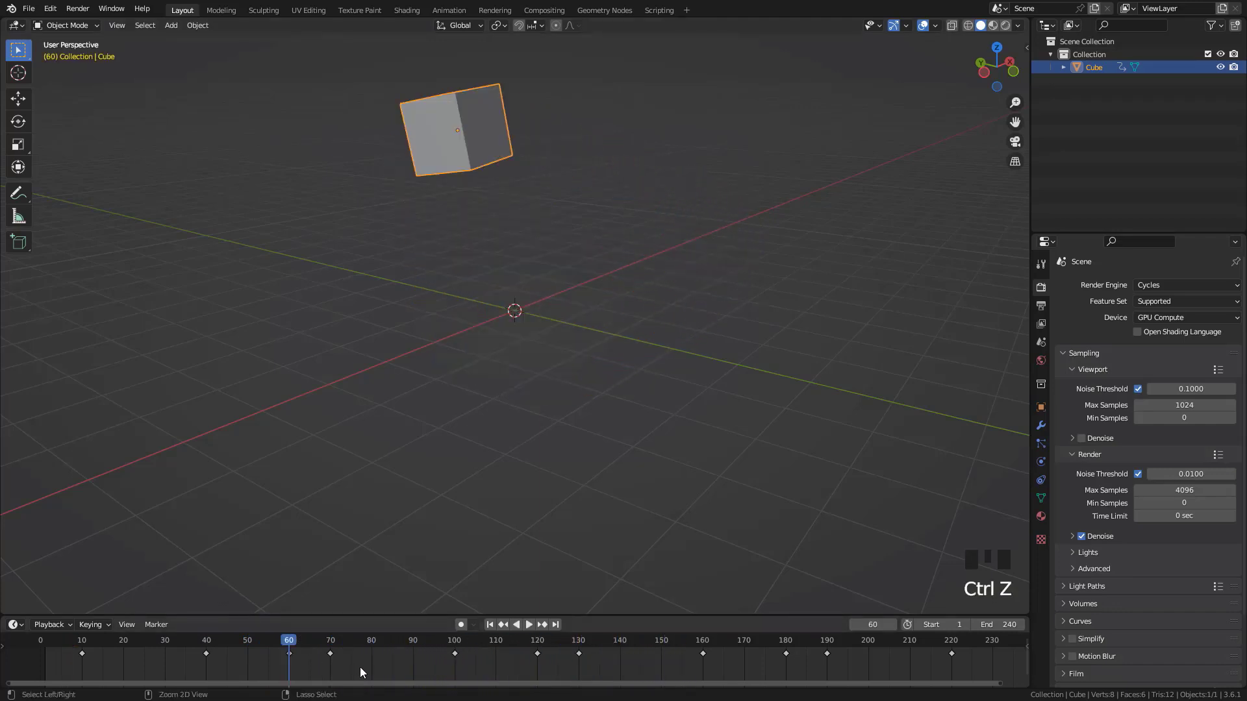
drag(338, 664, 98, 650)
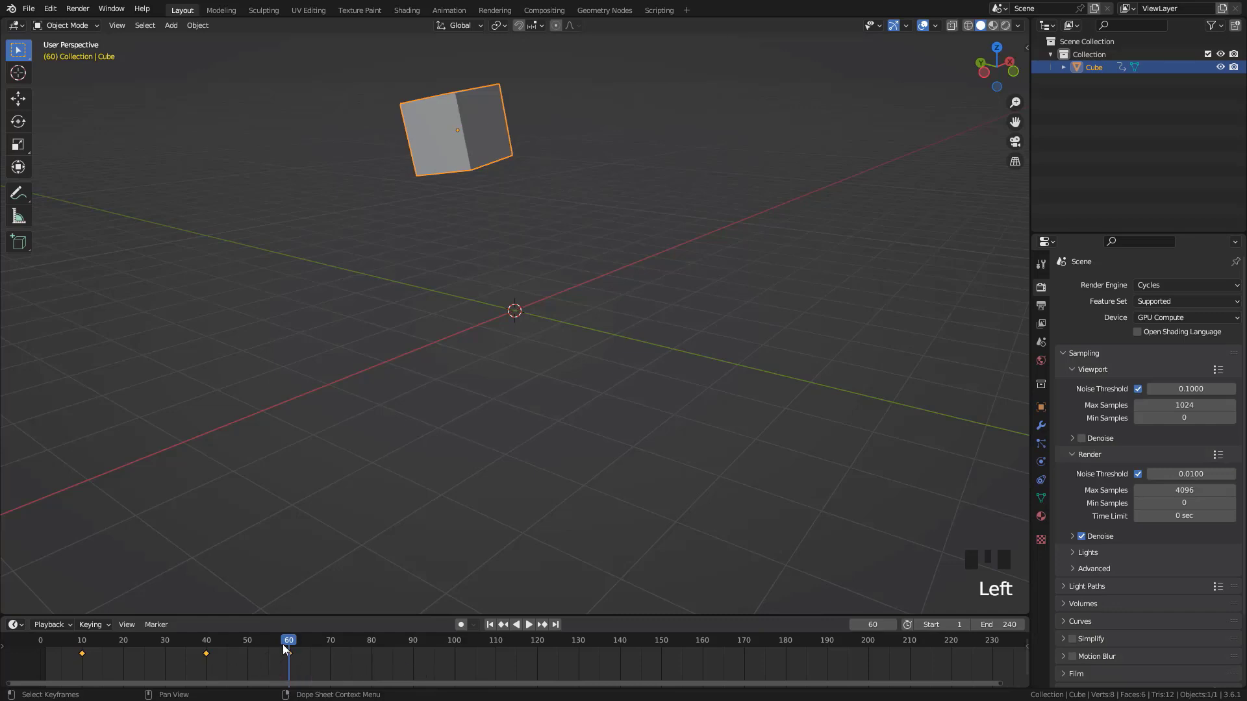
Jump to frame 60, select all three keyframes, and mirror them around that frame by scaling their timing by about -1
mouse_move(283, 644)
mouse_down()
mouse_move(228, 649)
mouse_move(263, 646)
mouse_up()
key(Up)
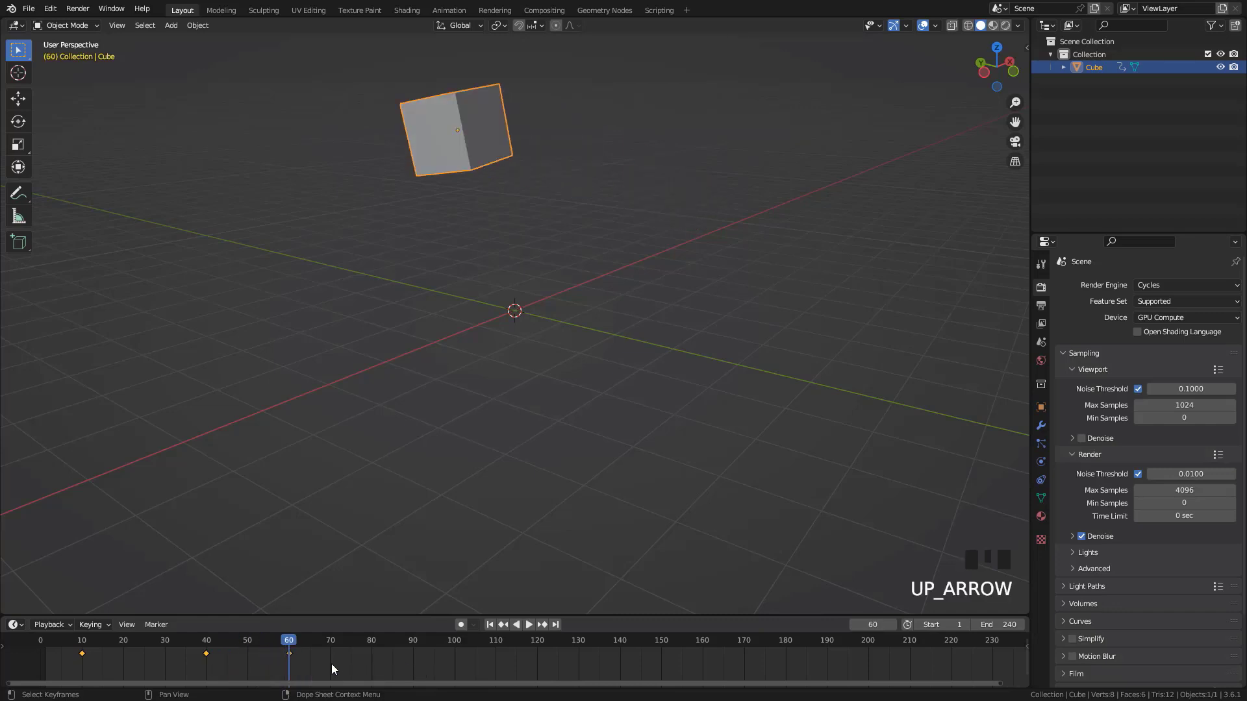
drag(331, 664, 13, 628)
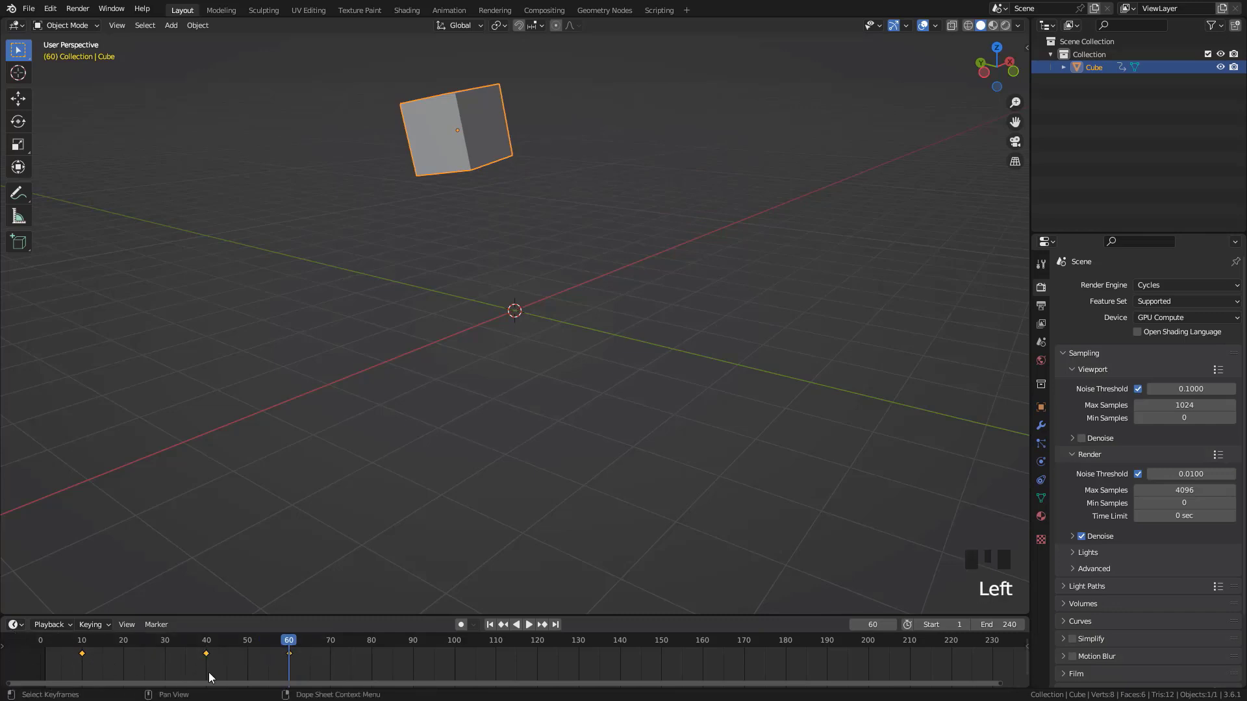
key(s)
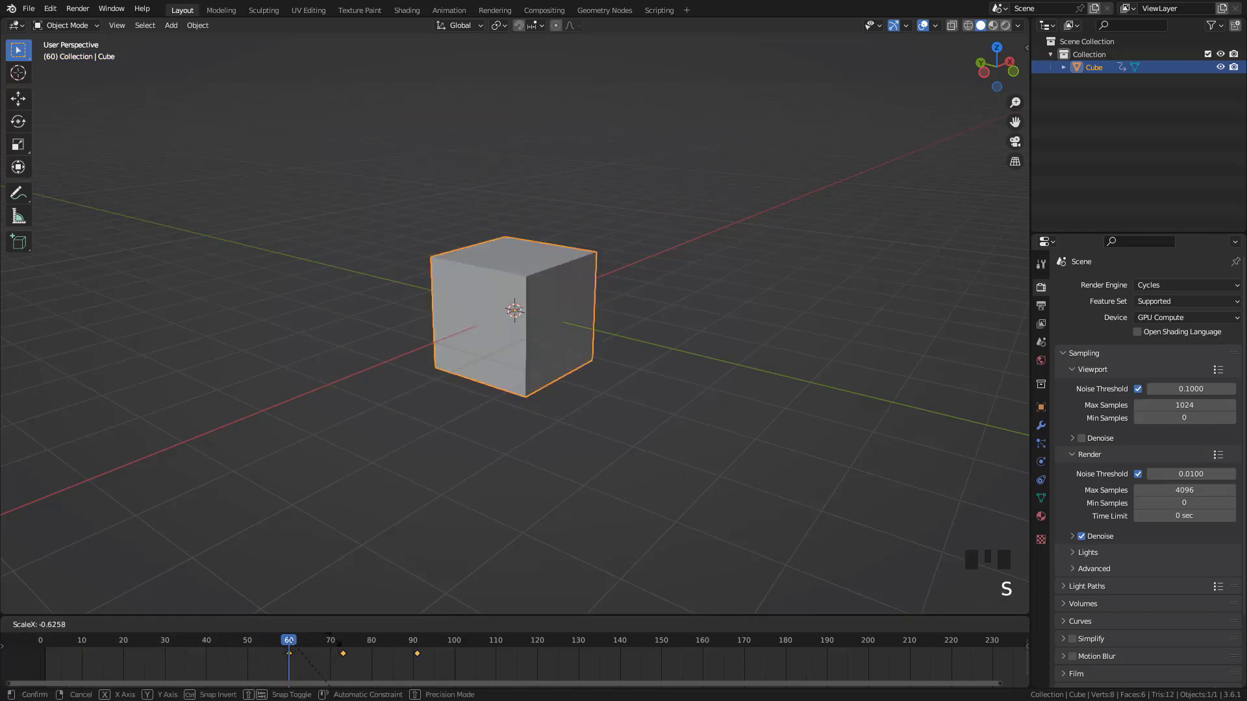
click(365, 639)
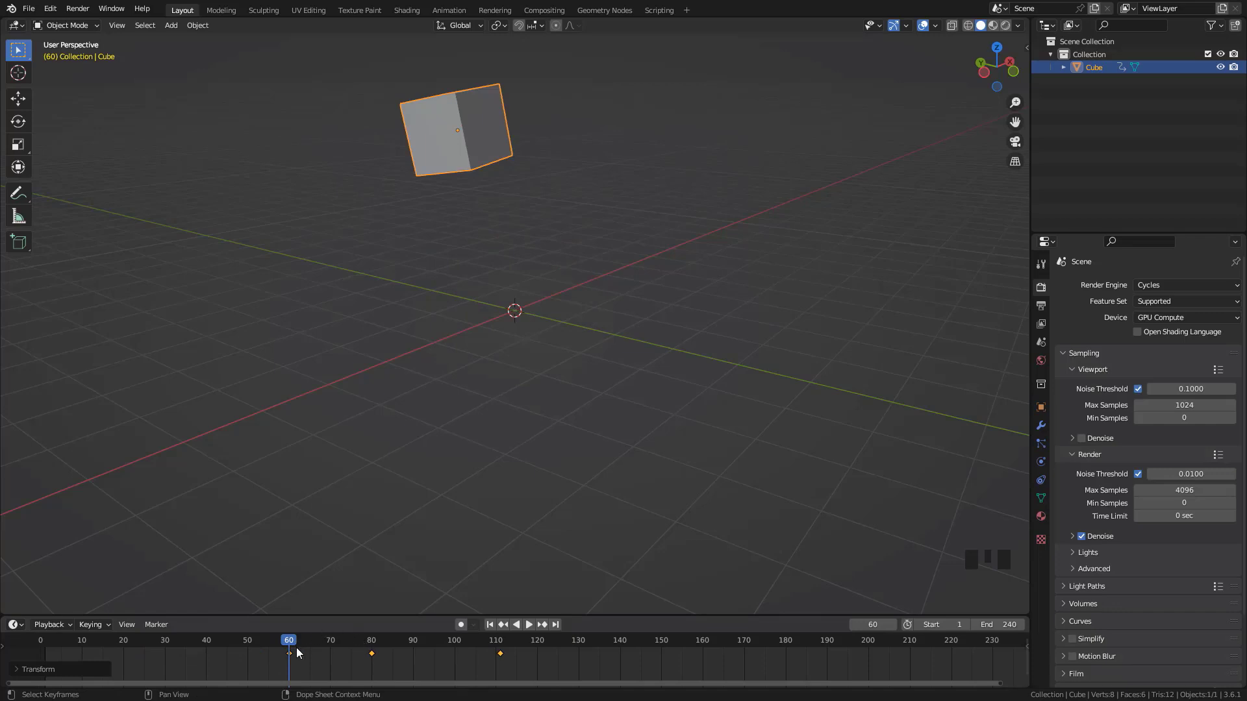
Play the reversed animation from frame 49 and stop it
click(244, 649)
key(space)
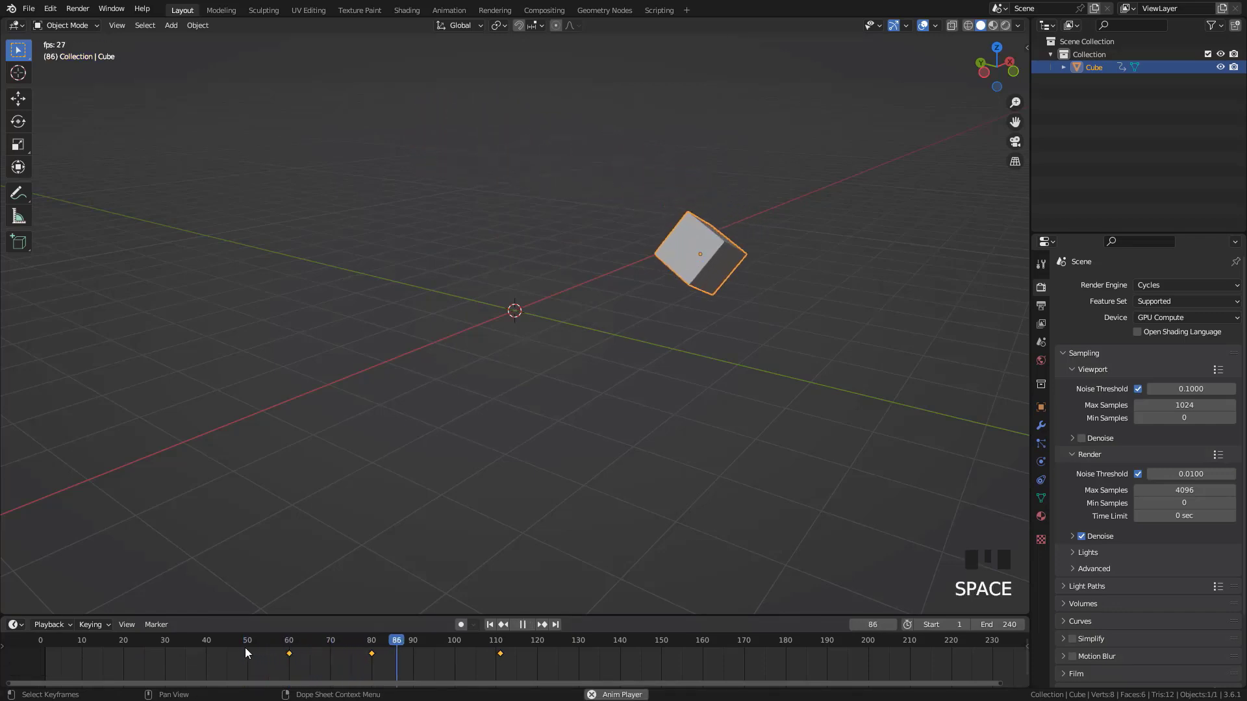
key(Escape)
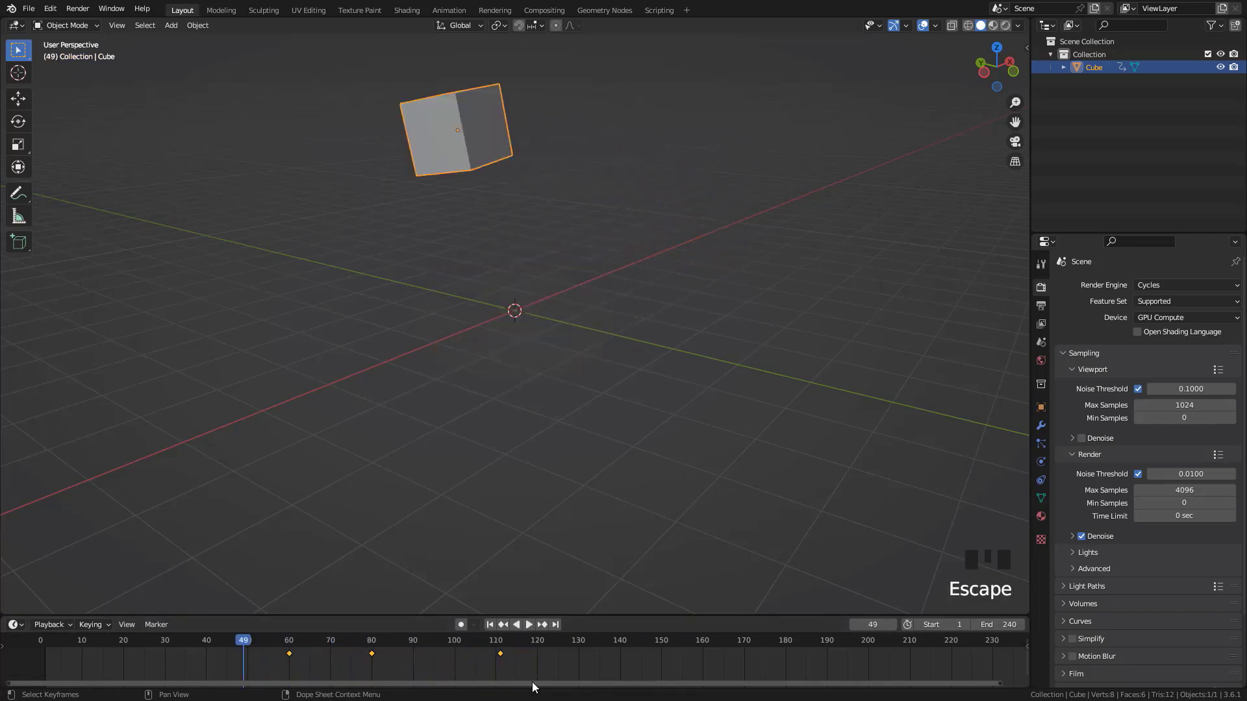
Delete all of the cube's keyframes on the timeline and return to the start frame
drag(532, 683, 240, 641)
key(Delete)
key(shift+Left)
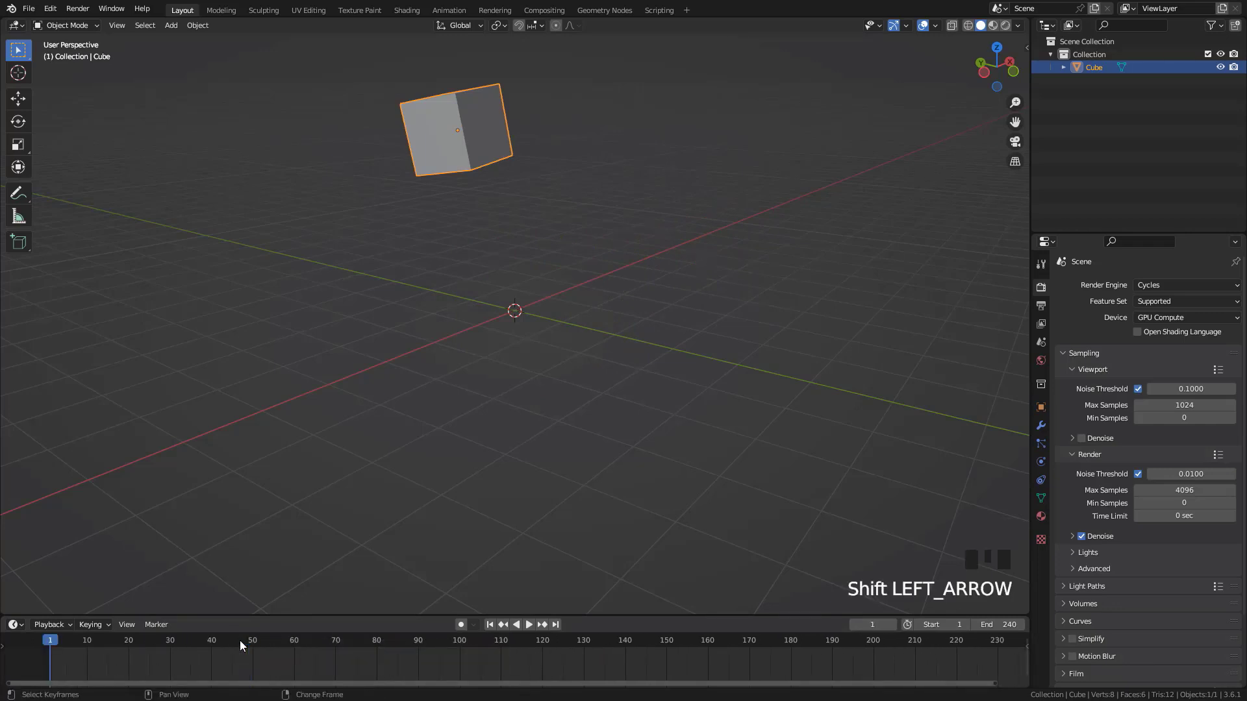
scroll(410, 663, down, 3)
middle_drag(432, 665, 381, 666)
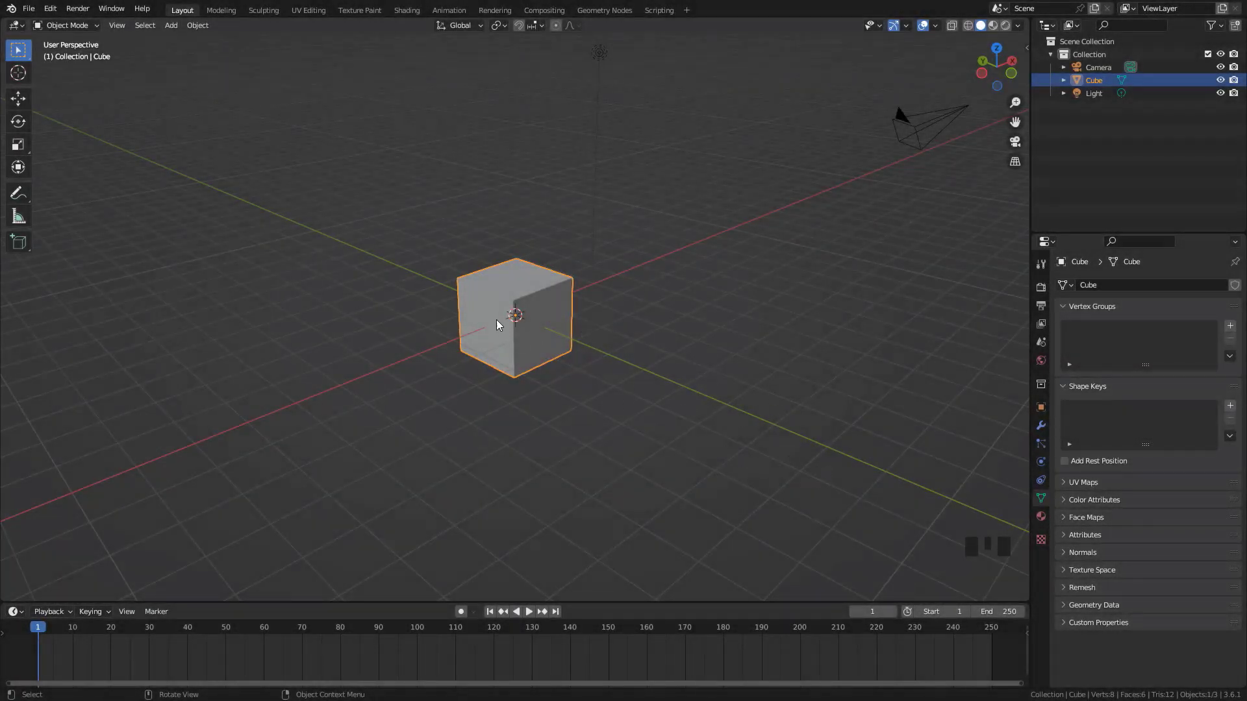
Add a Bevel modifier to the cube and keyframe its Amount and Segments at frame 1
click(1040, 425)
click(1070, 286)
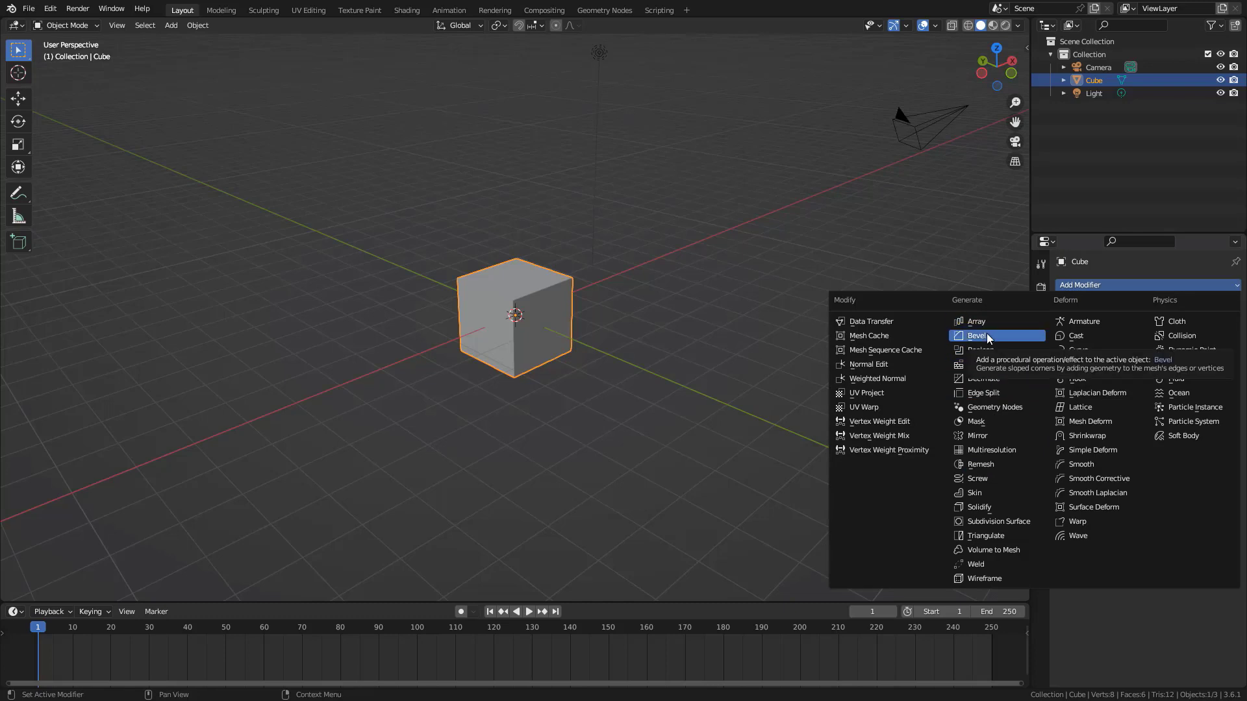
click(987, 335)
scroll(660, 338, up, 5)
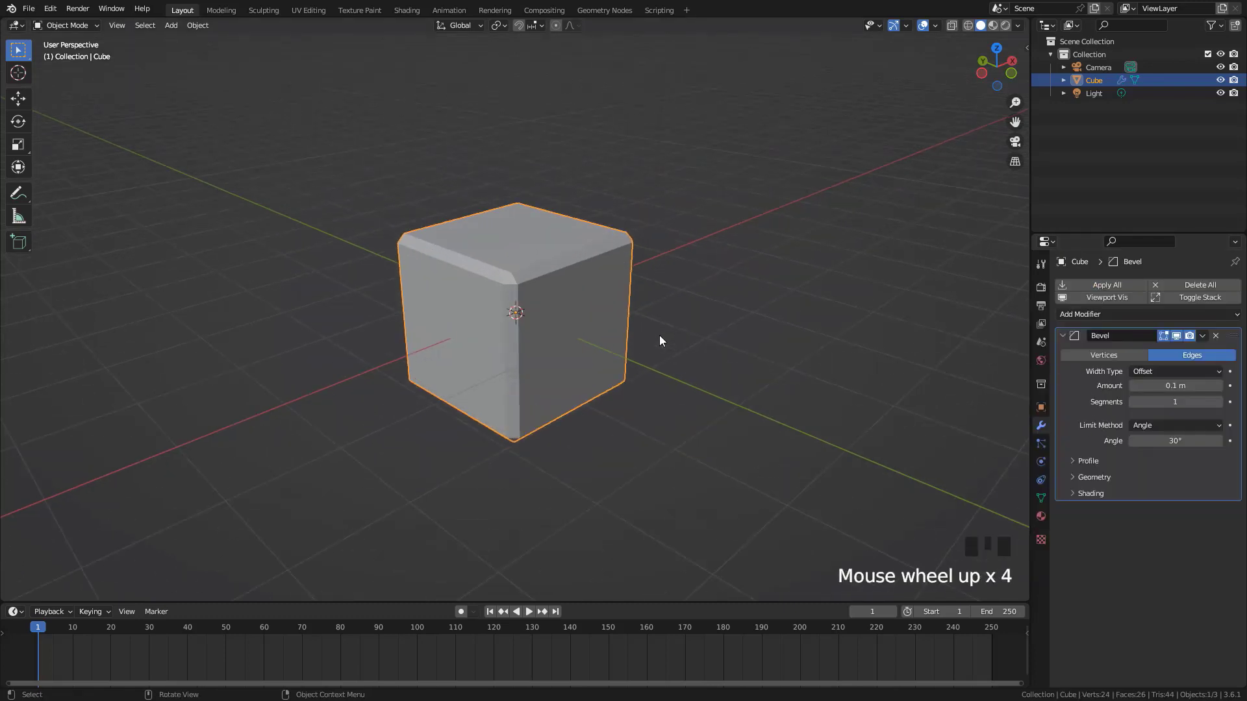
click(1230, 386)
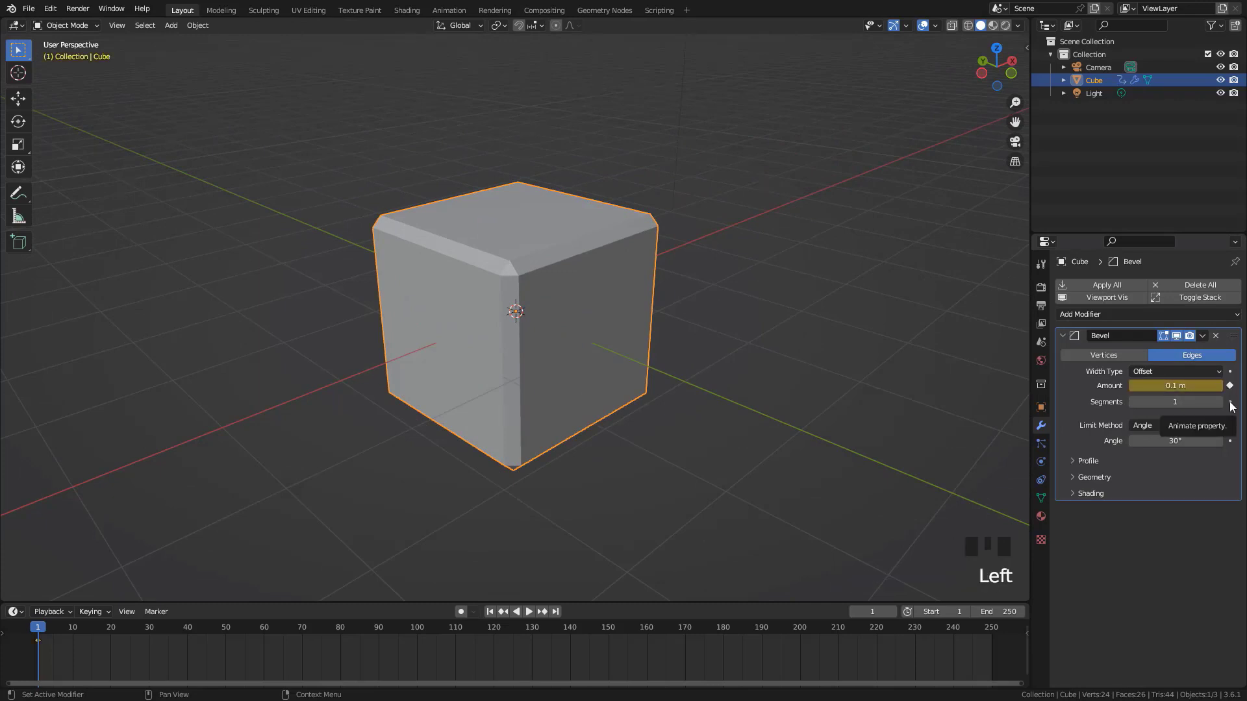
click(1229, 403)
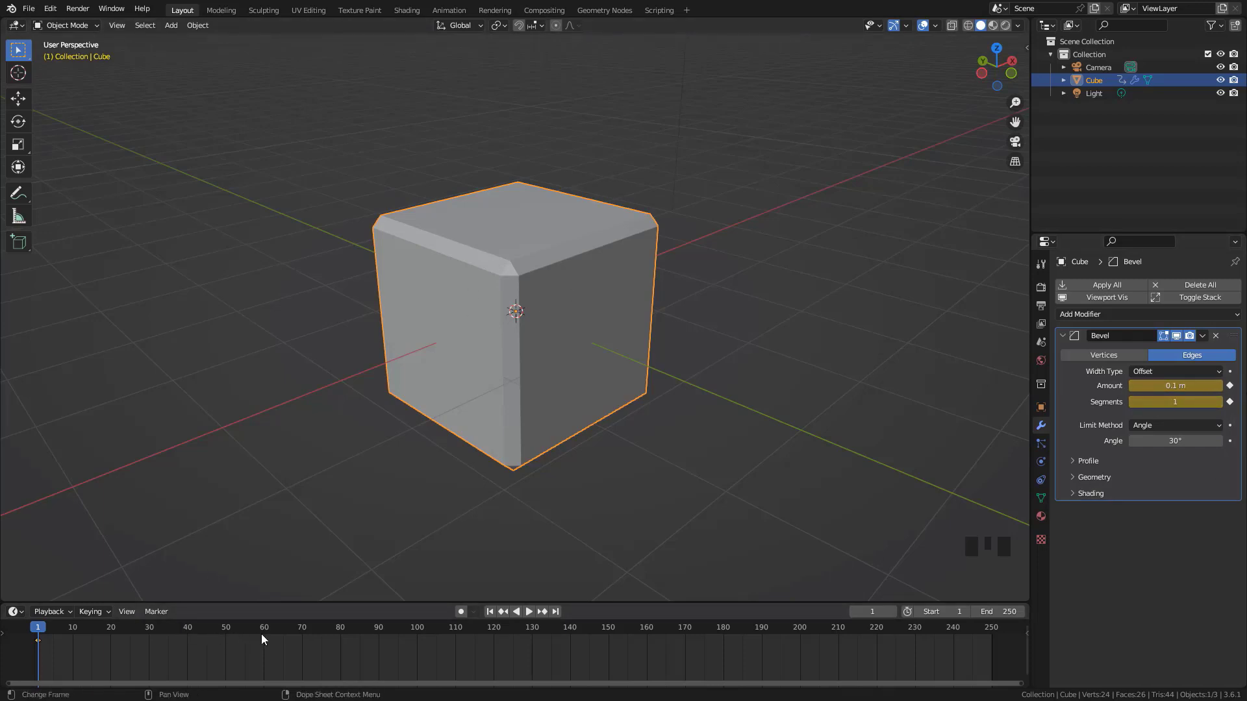
At frame 60, set the bevel Segments to 12 and Amount to about 0.6 m, and keyframe both values
click(187, 636)
click(263, 629)
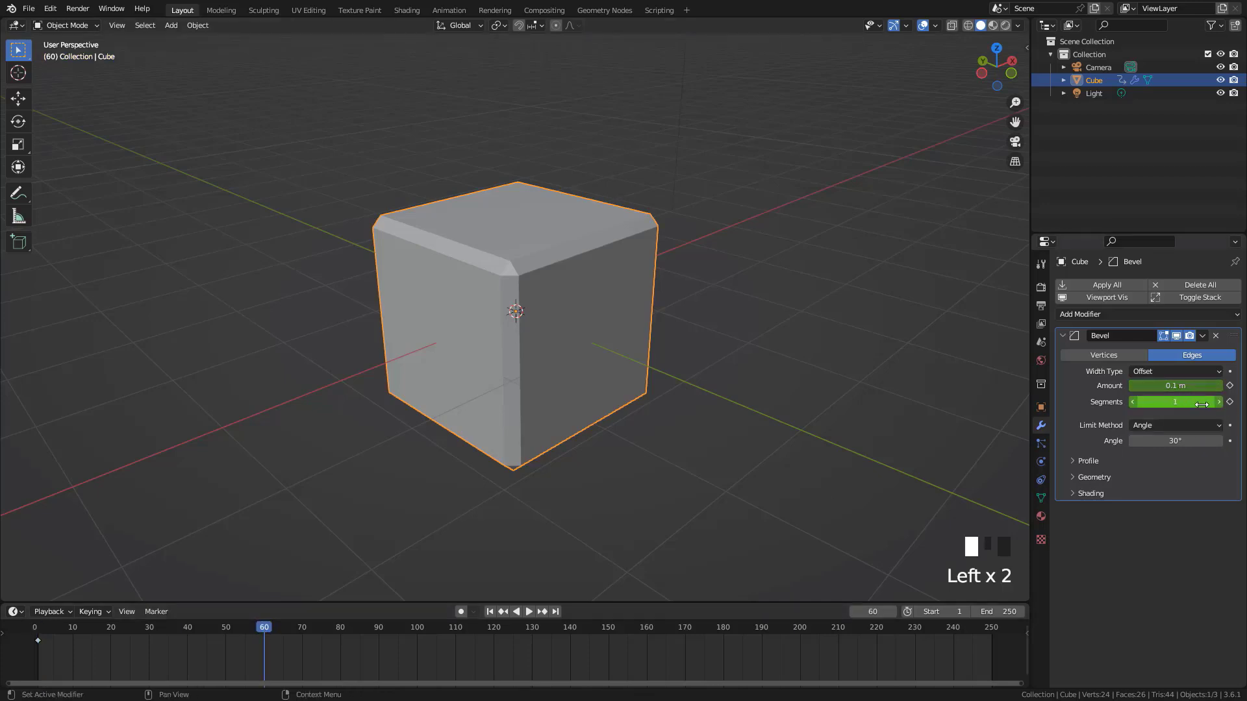
drag(1199, 404, 1228, 404)
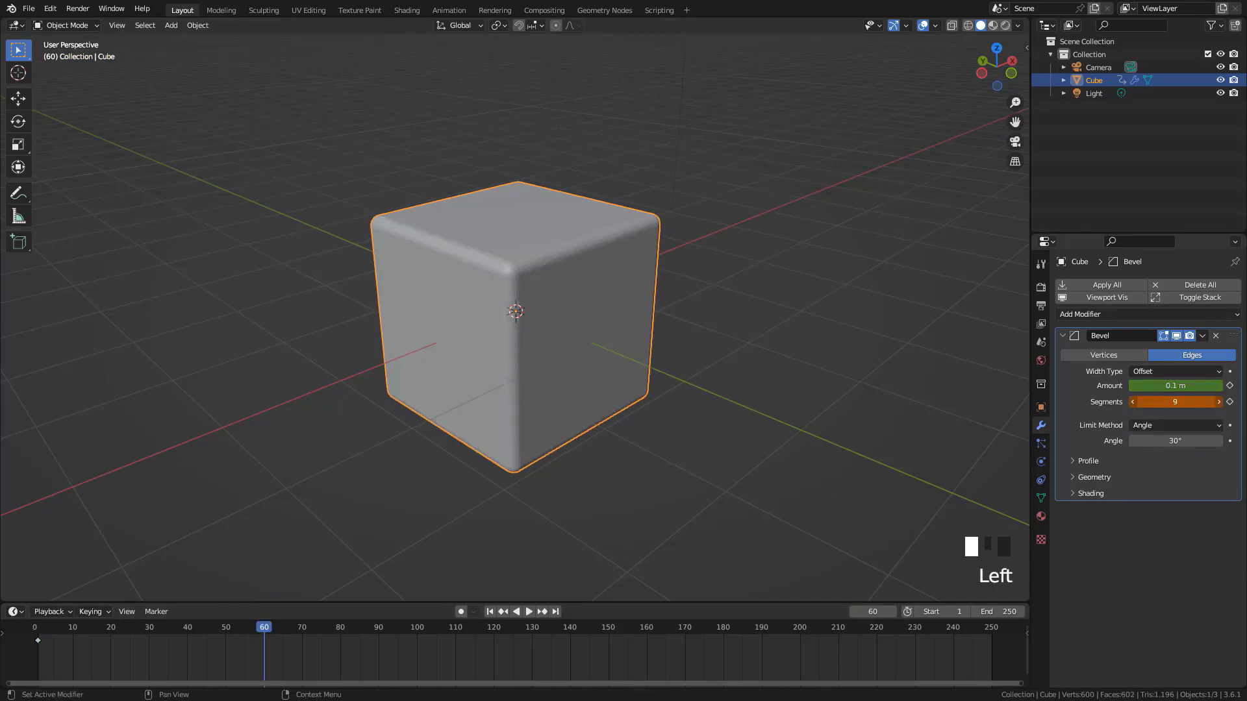
click(1196, 403)
key(Return)
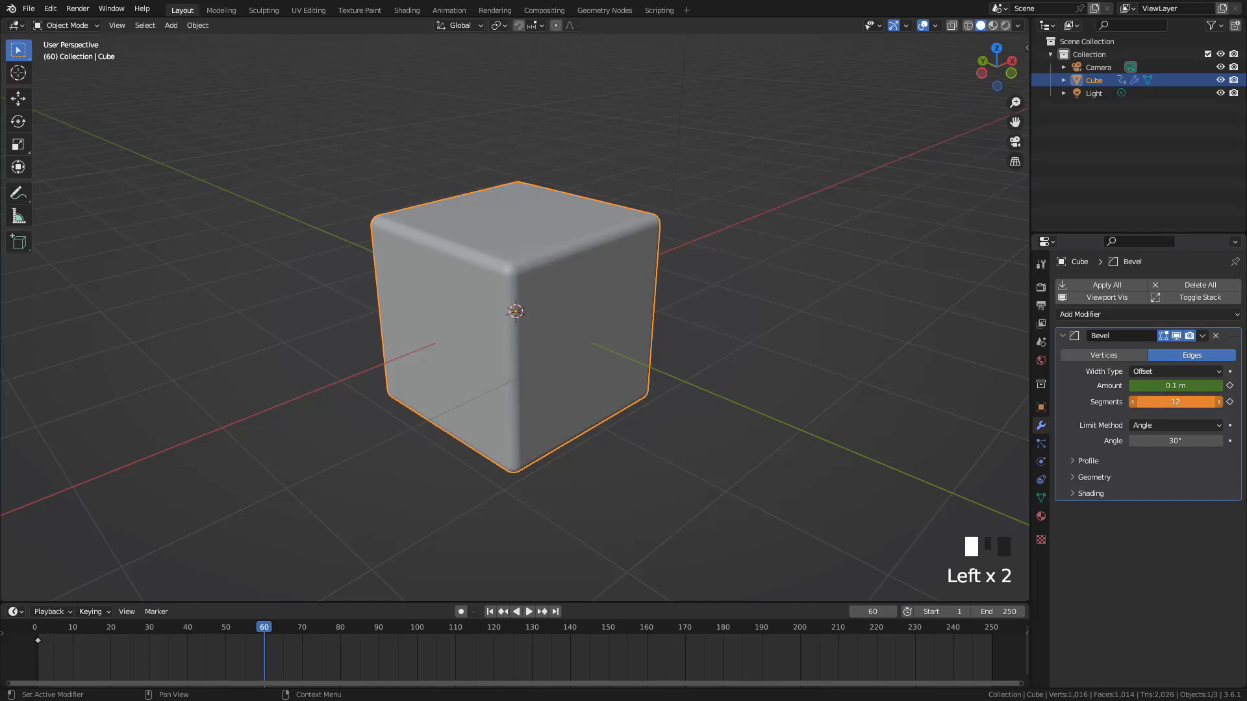
drag(1175, 386, 1221, 386)
click(1229, 387)
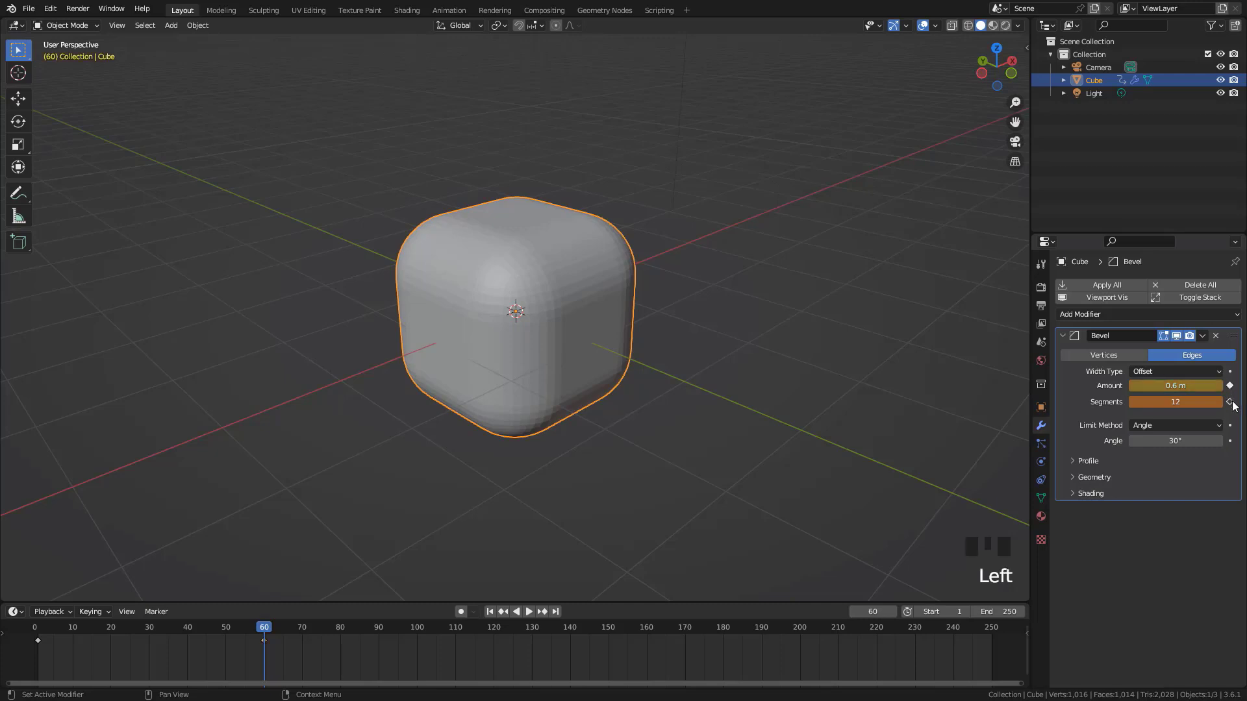
click(1230, 402)
Play the bevel animation from frame 1 and stop it
key(shift+Left)
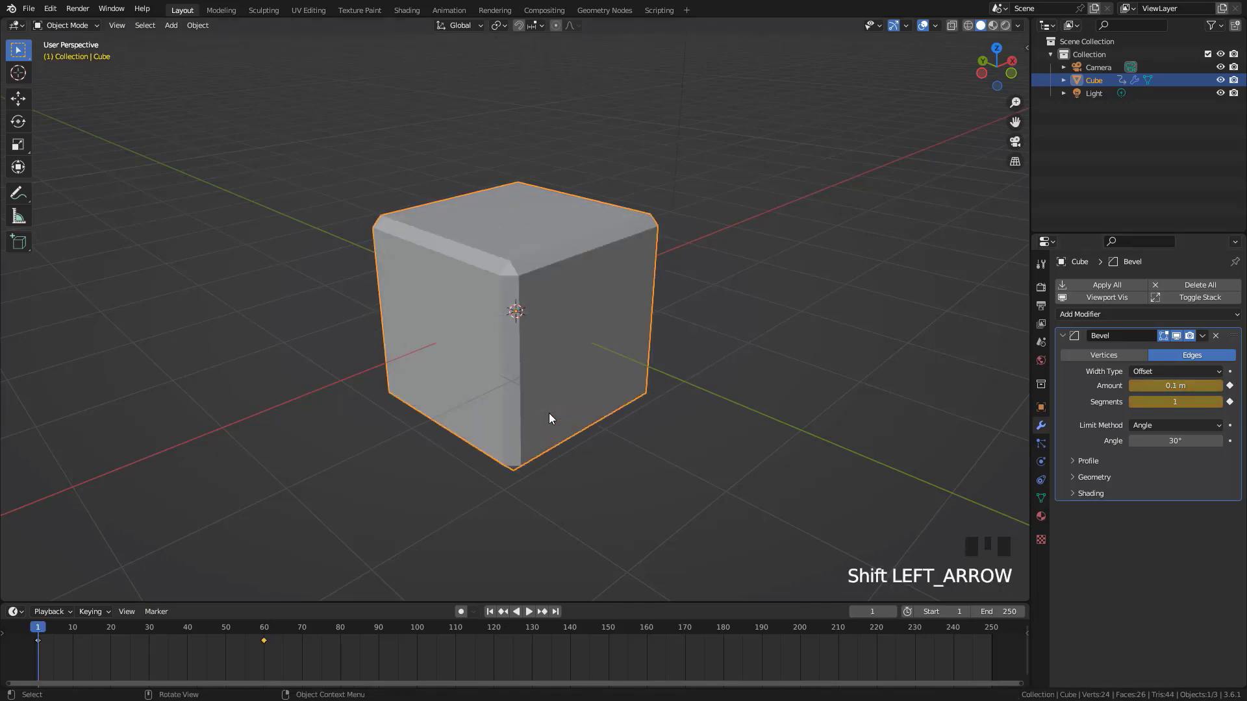
key(space)
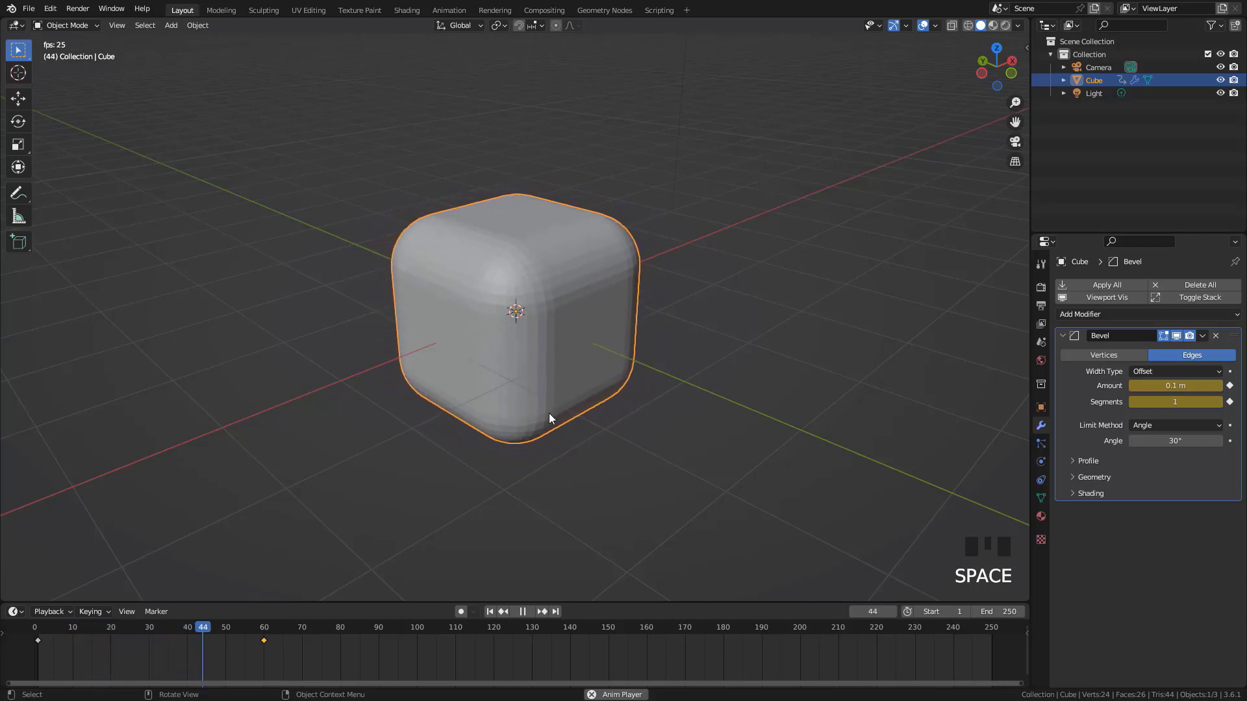
key(Escape)
Delete the bevel keyframes at frames 1 and 60
drag(298, 634, 65, 671)
key(Delete)
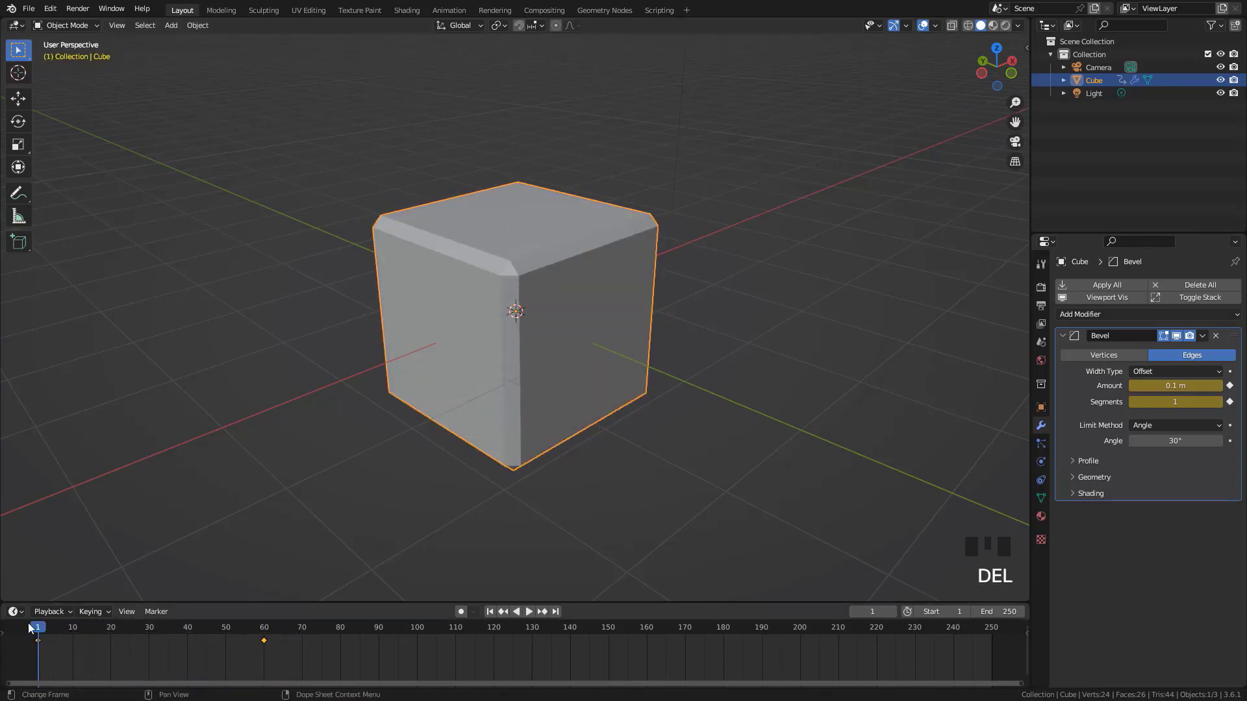
key(Delete)
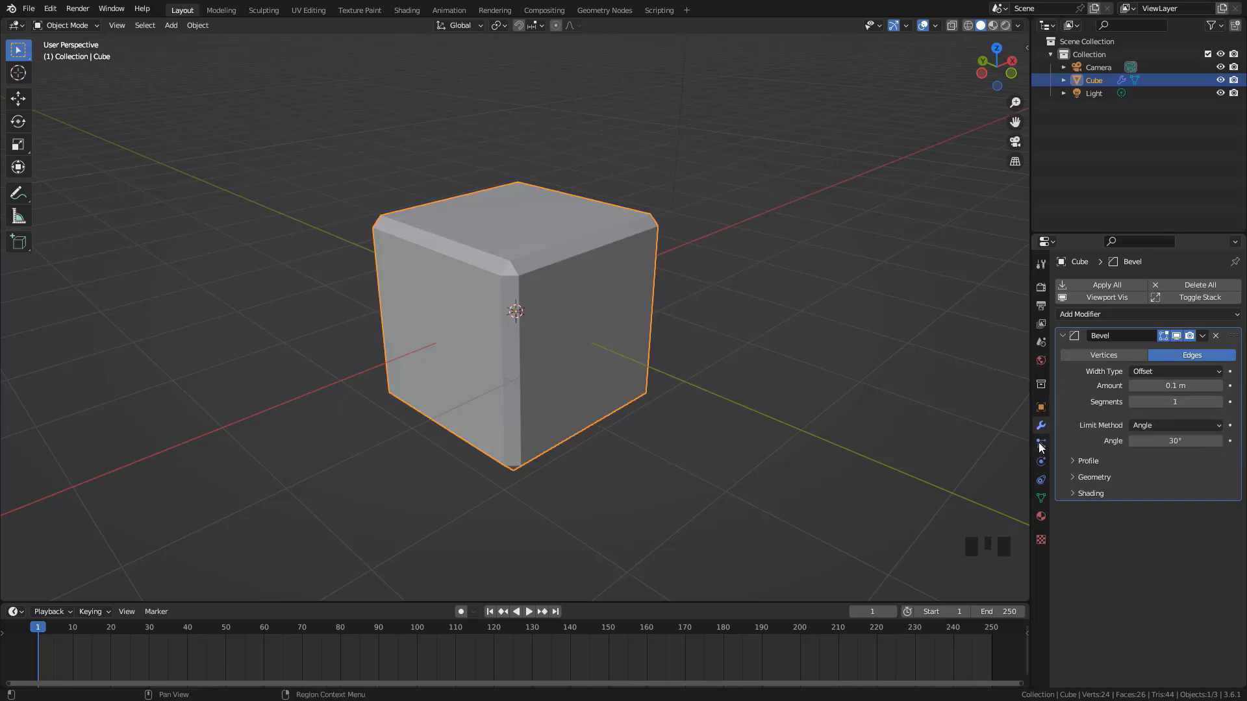
Add a Basis shape key and a second shape key to the cube in its mesh data settings
click(1042, 498)
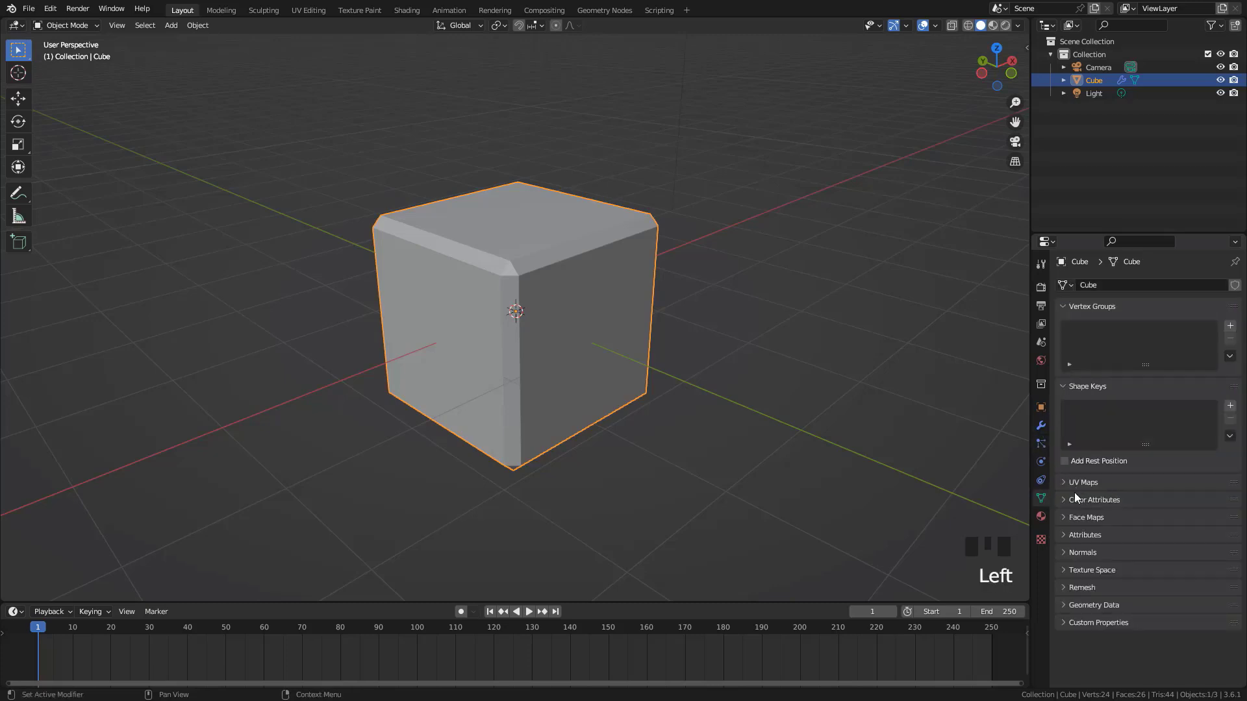
click(1072, 553)
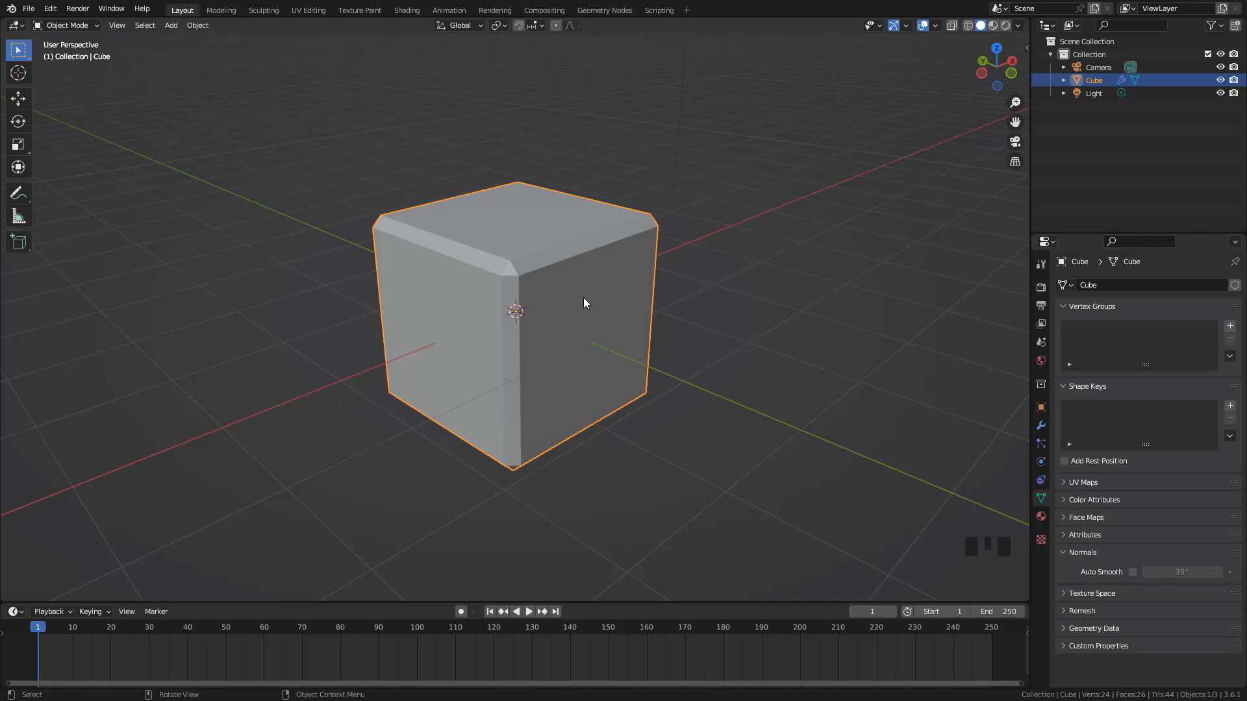
scroll(545, 314, down, 2)
click(511, 330)
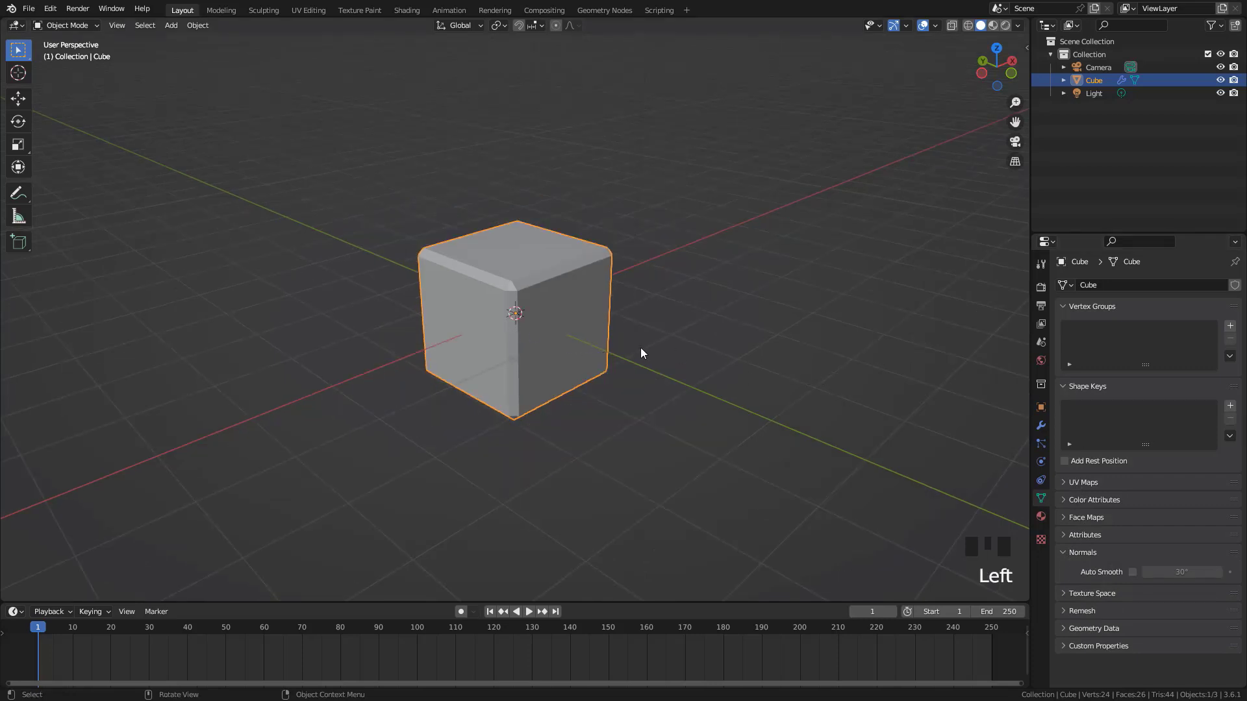
click(1230, 406)
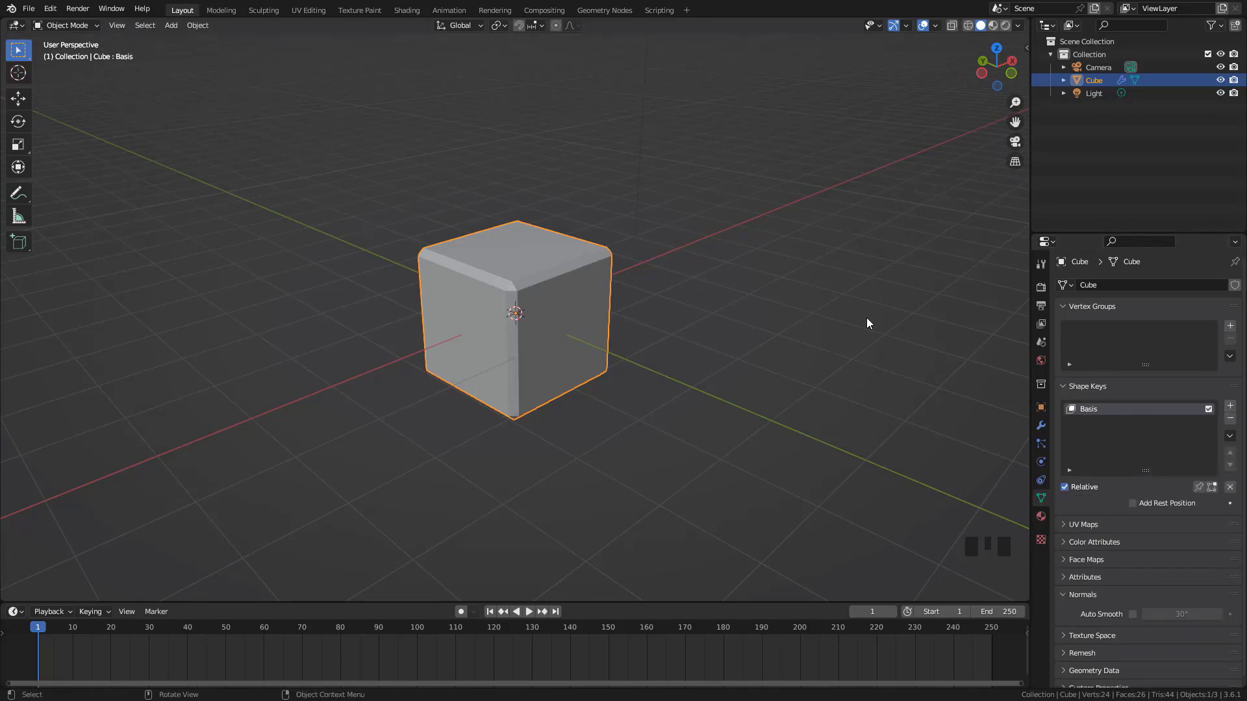
click(1230, 406)
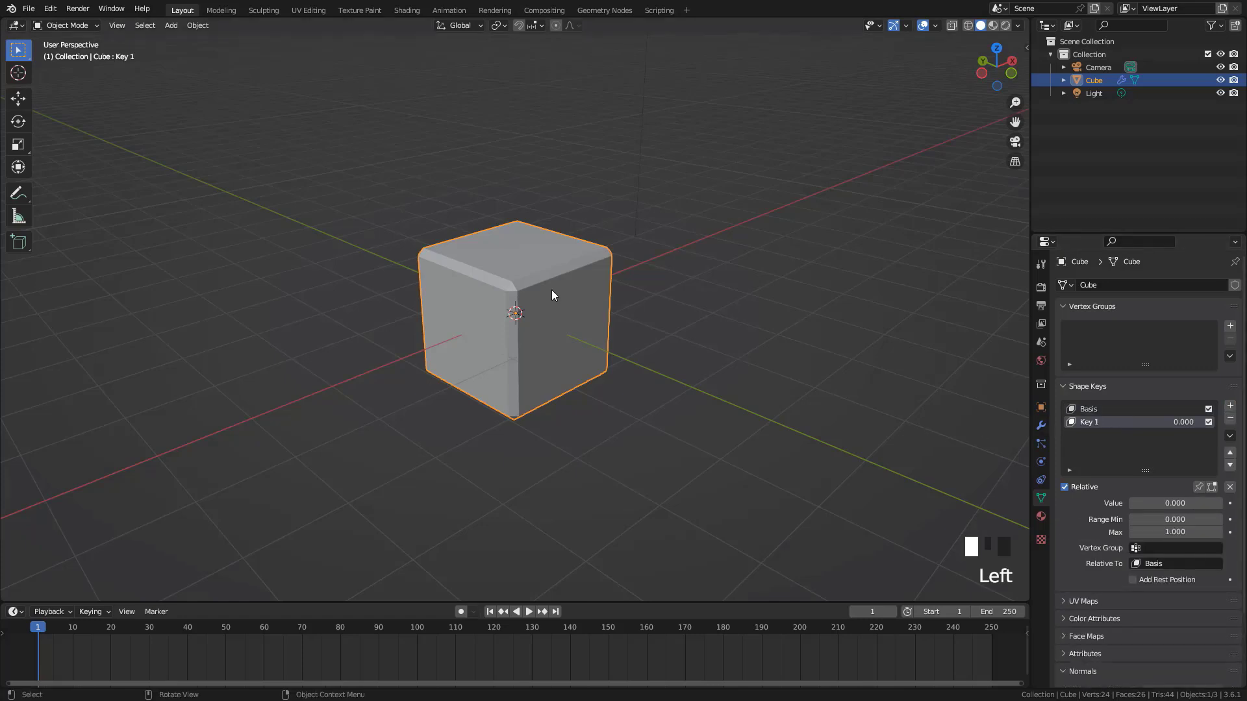
Shape Key 1 by scaling down the cube's four top vertices in Edit Mode, and return to Object Mode
key(Tab)
drag(273, 138, 744, 312)
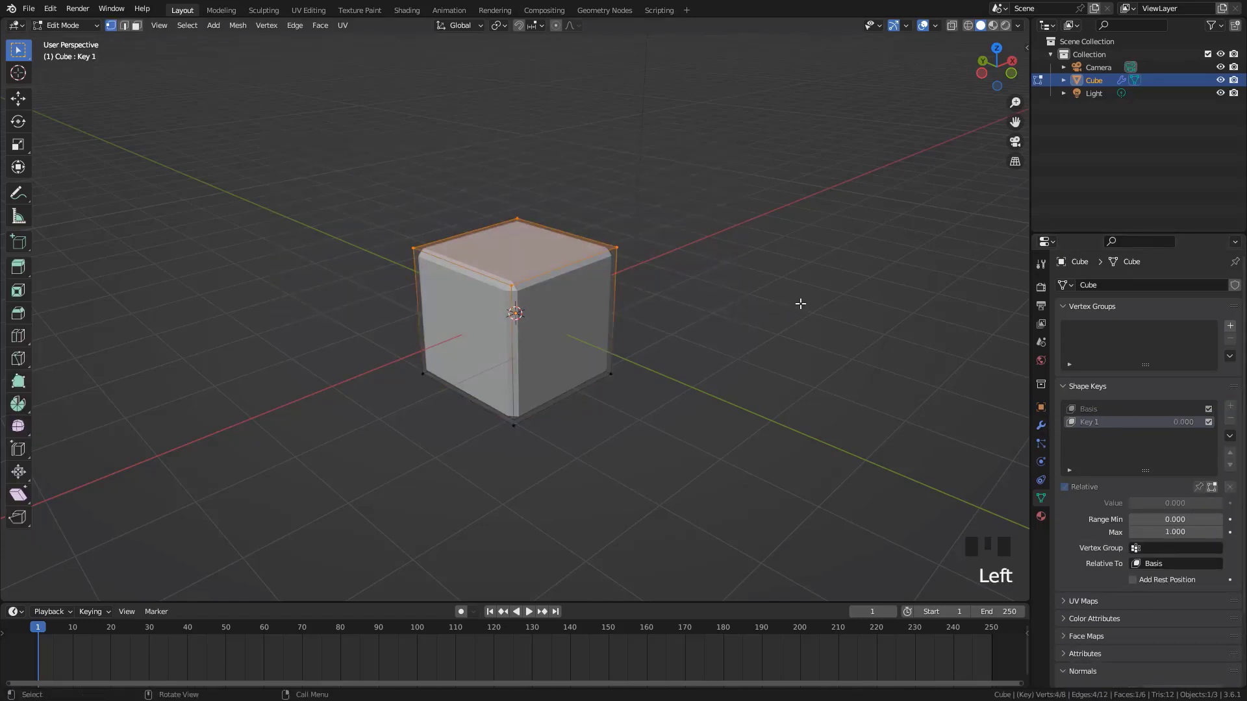
key(s)
click(657, 336)
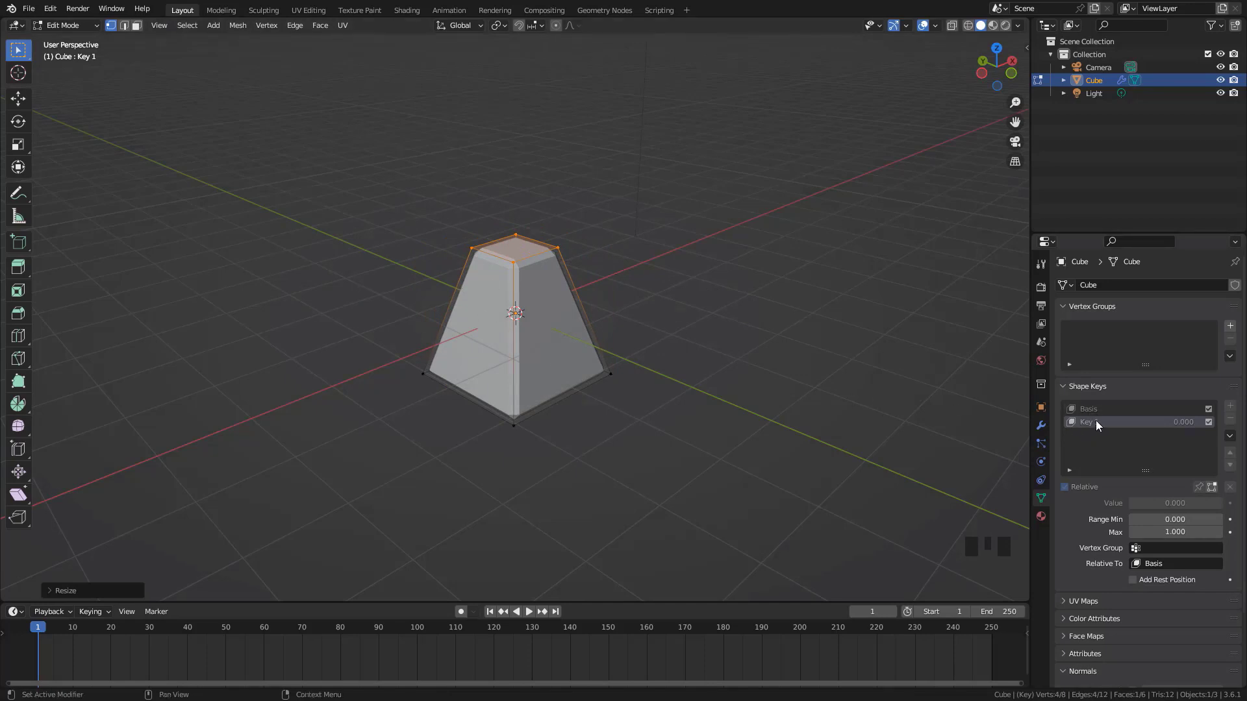
key(Tab)
key(Tab)
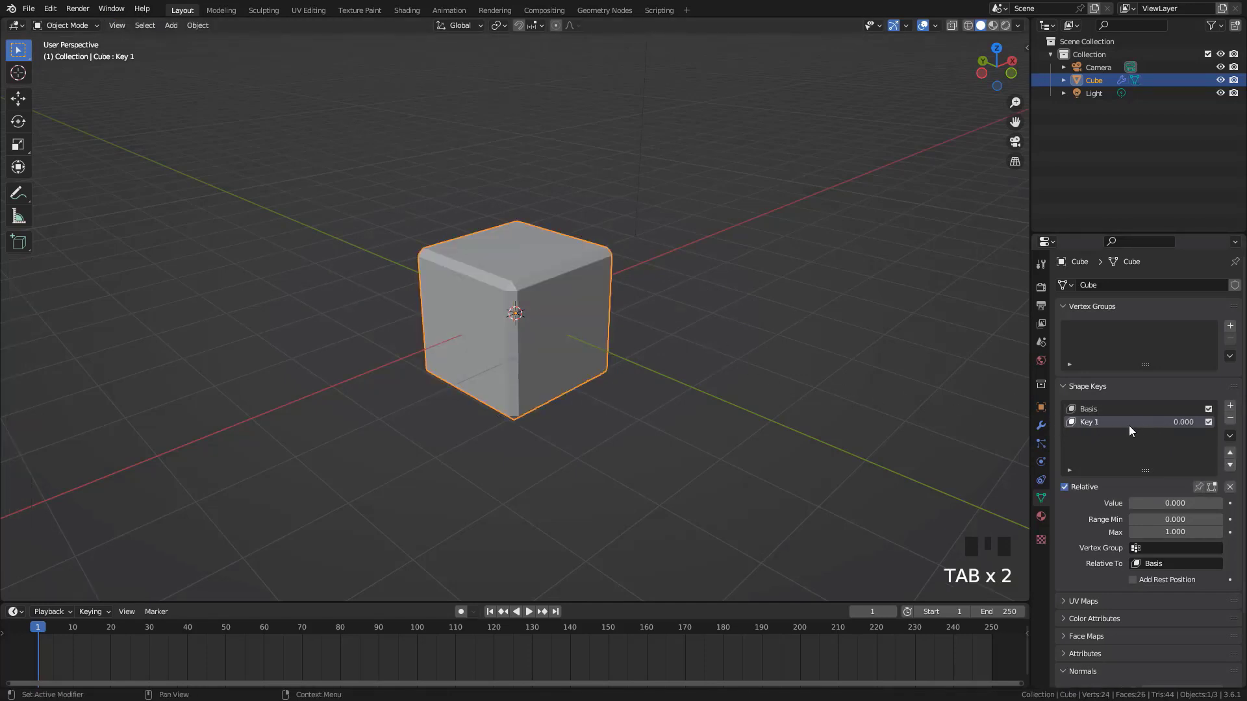
Add a third shape key and scale up the cube's top vertices for it in Edit Mode
click(1230, 407)
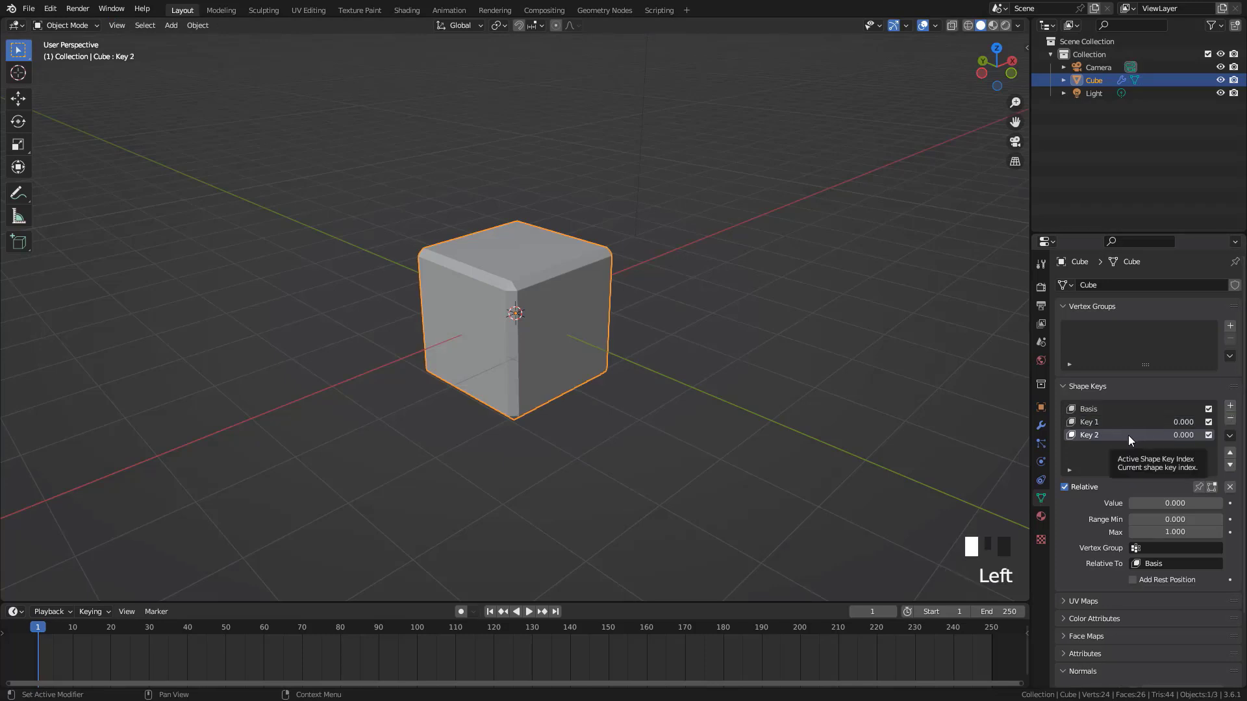
key(Tab)
key(Tab)
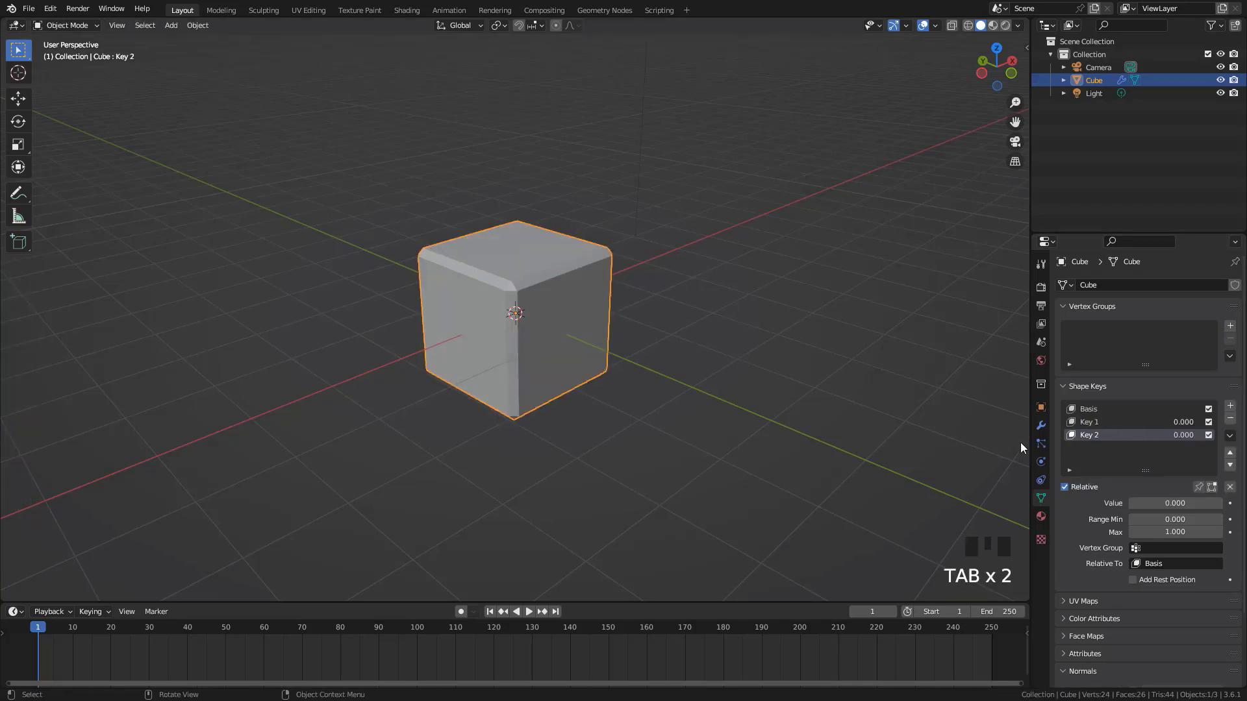
click(1105, 434)
key(Tab)
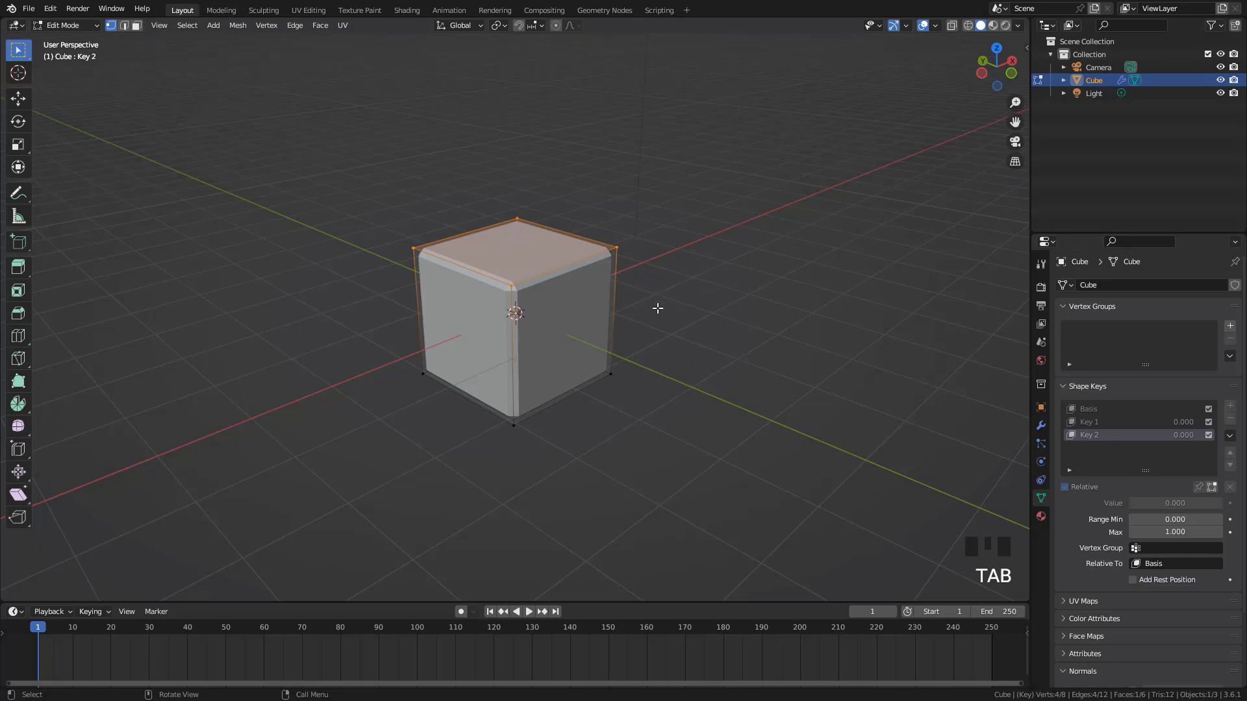
key(s)
click(763, 370)
key(Tab)
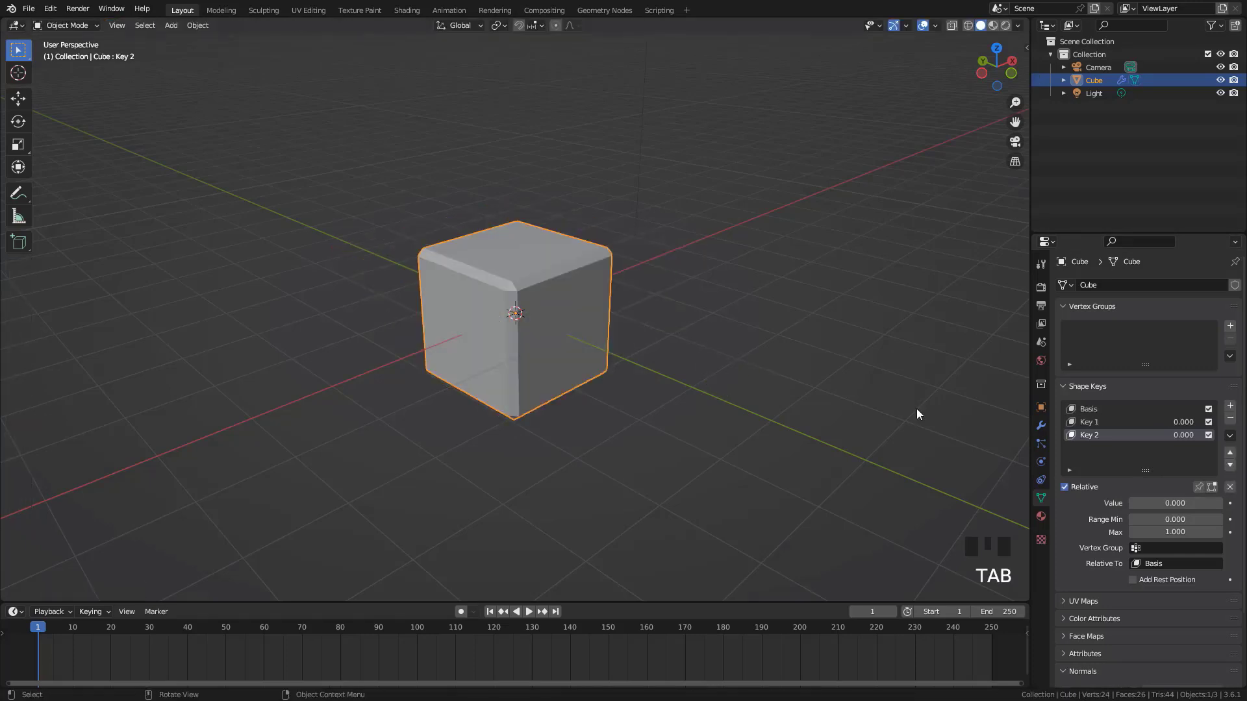
click(1097, 422)
click(1094, 434)
click(1095, 423)
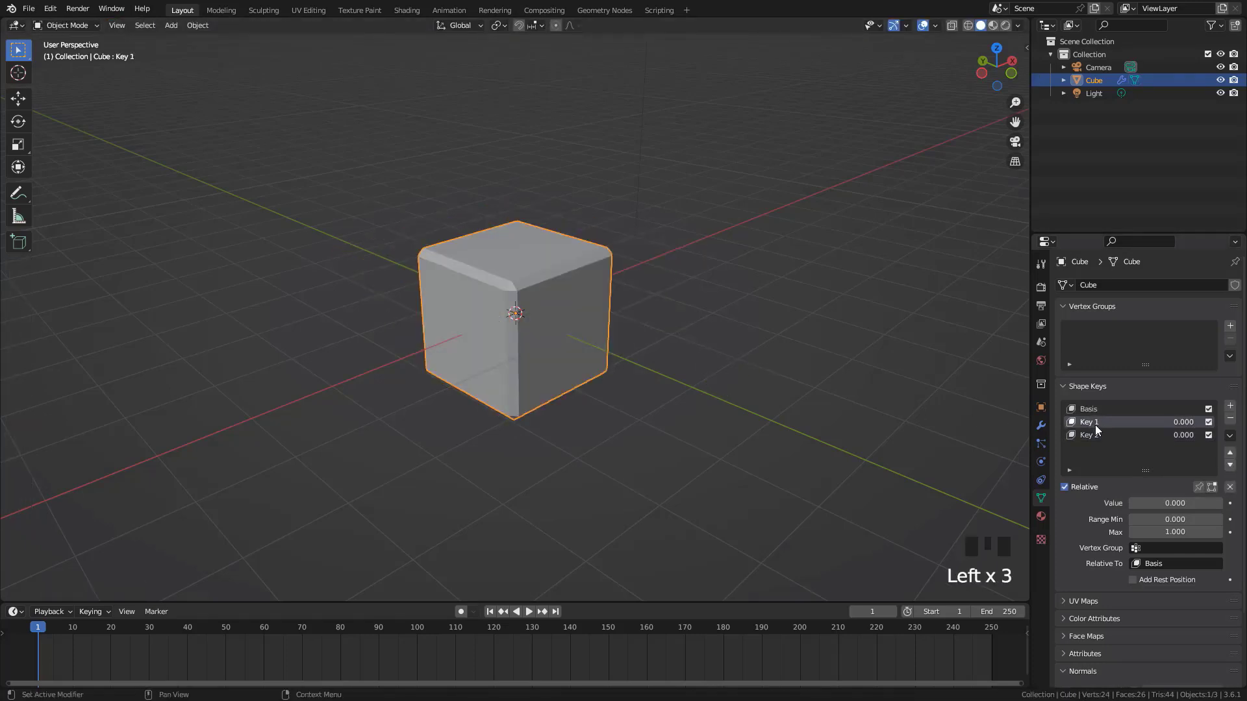
click(1097, 435)
scroll(591, 380, up, 3)
ctrl+middle_drag(598, 351, 629, 357)
Rename shape key Key 1 to SmallHead and Key 2 to BigHead
click(1102, 422)
double_click(1103, 422)
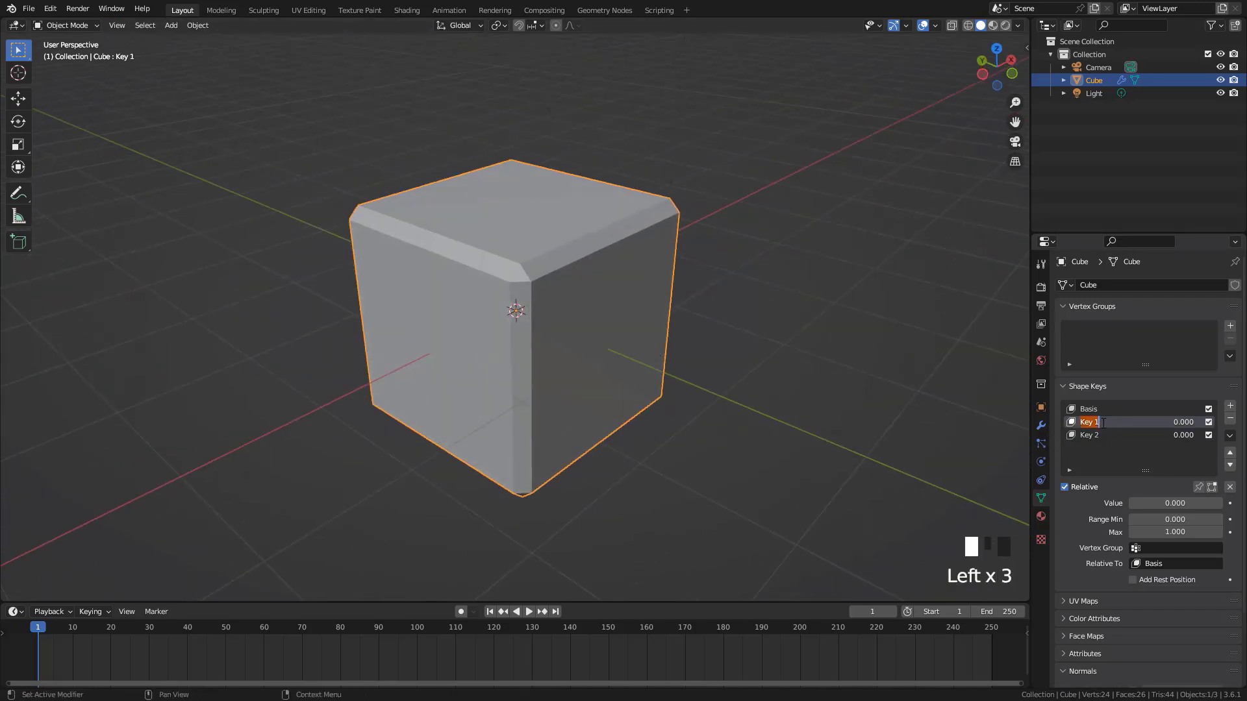
text(SmallHead)
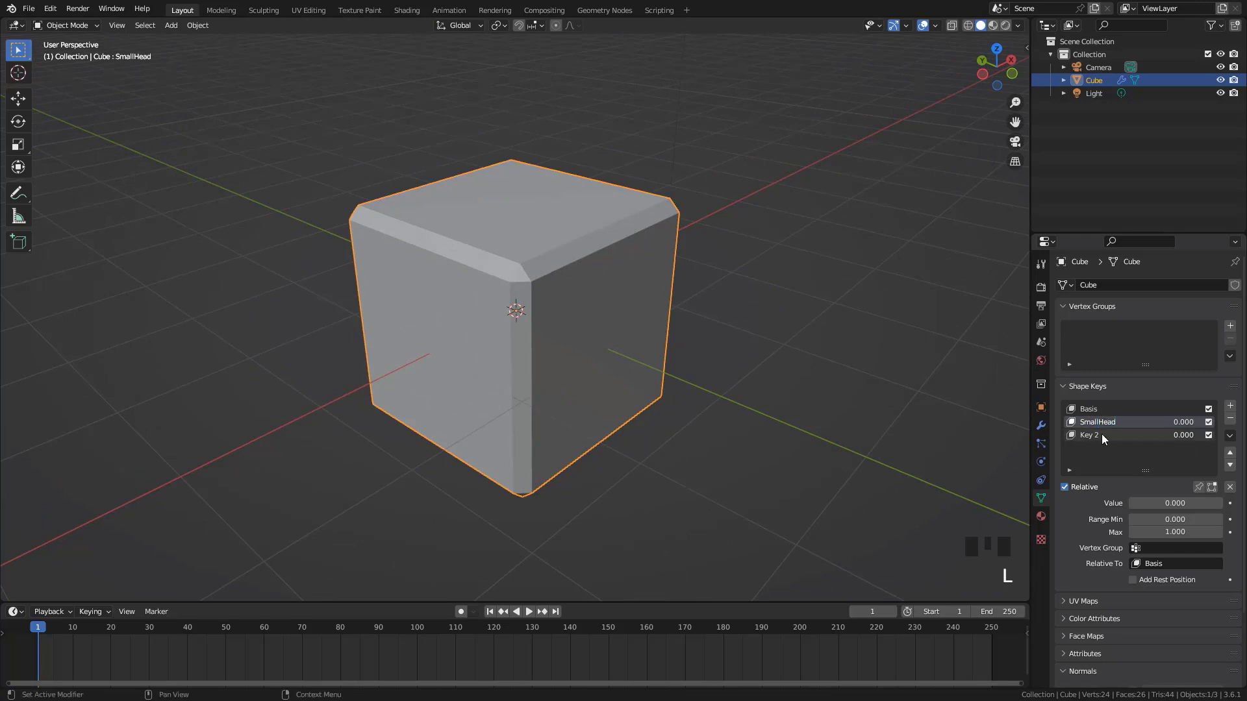
click(1103, 435)
double_click(1102, 435)
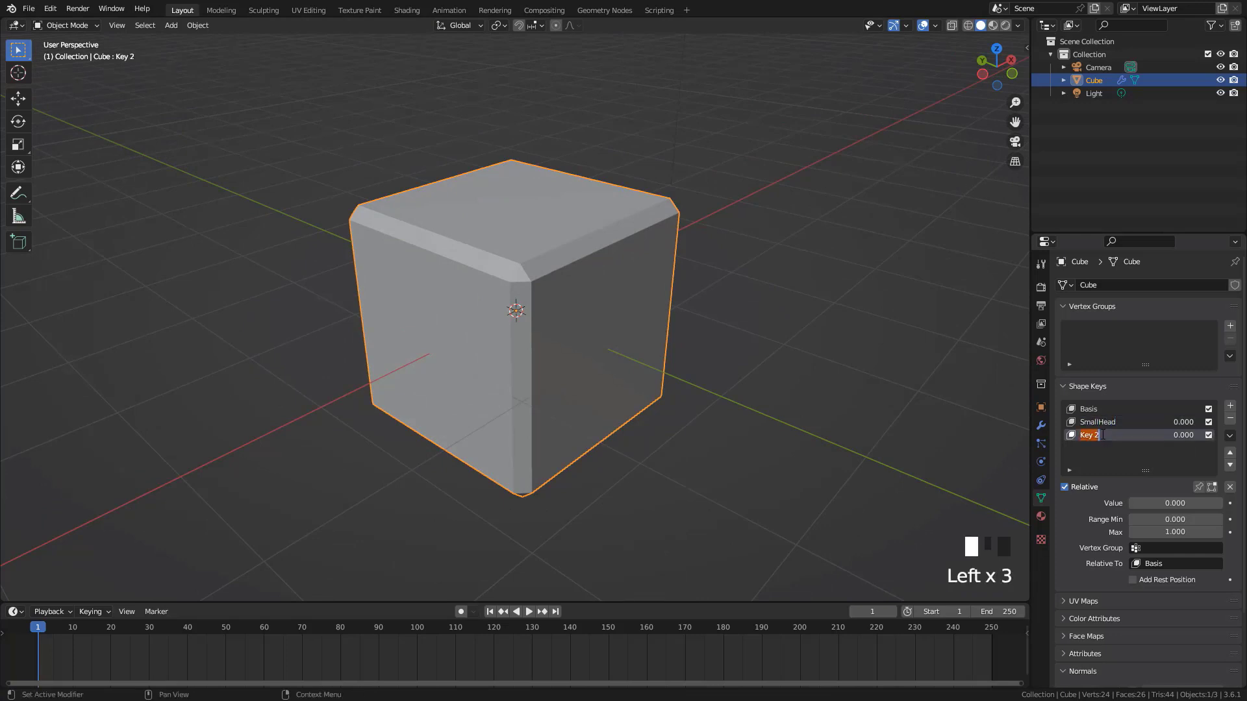
text(BigHead)
Preview the SmallHead shape key by raising its value to 1.000 and returning it to 0.000
click(1107, 424)
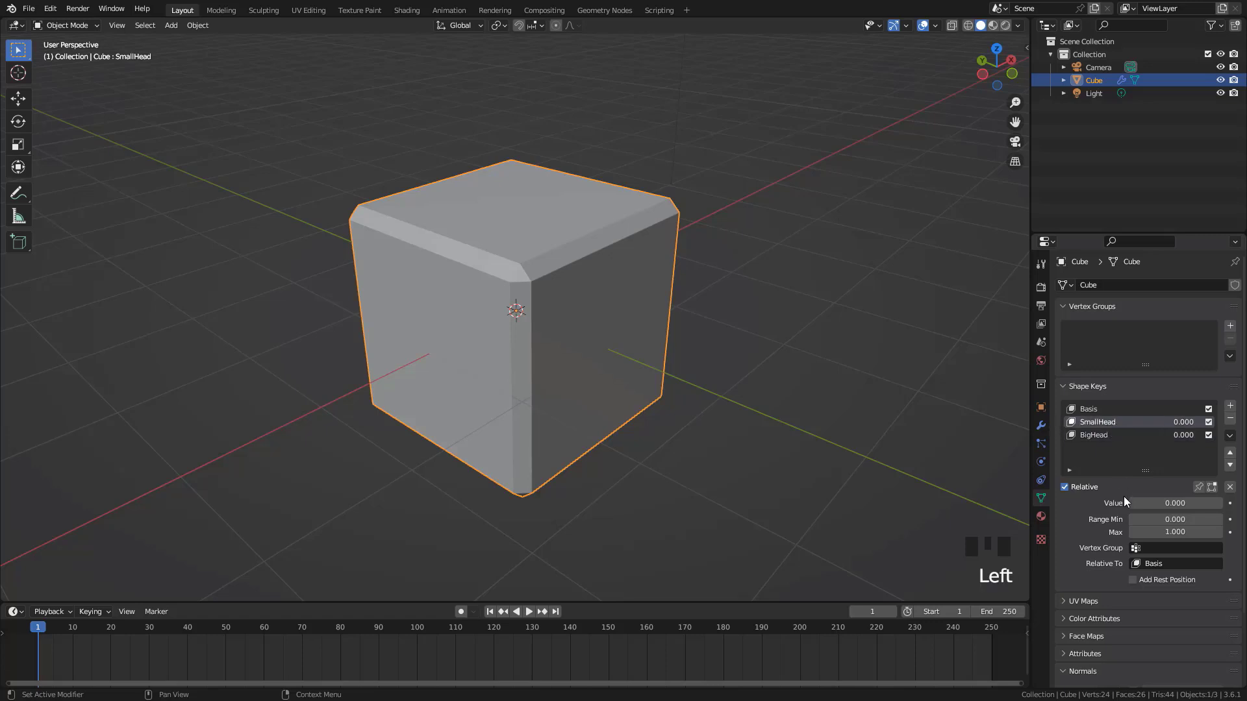
drag(1145, 506, 1221, 506)
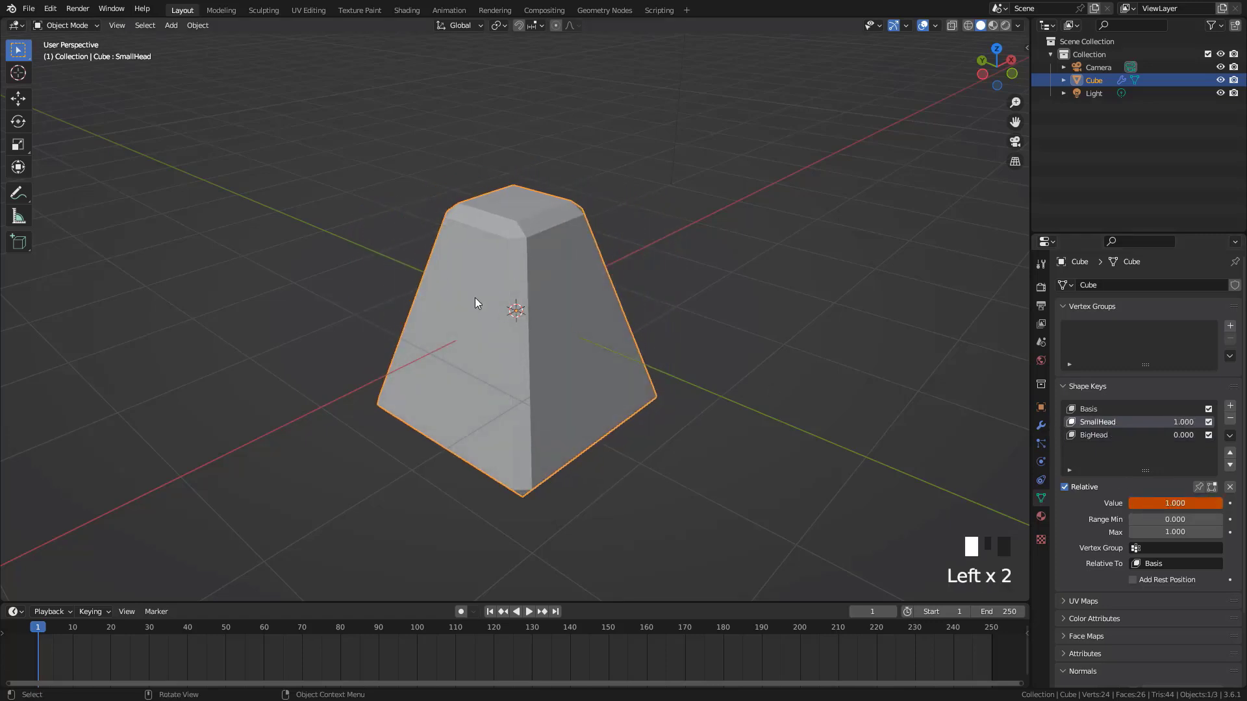
scroll(532, 285, down, 2)
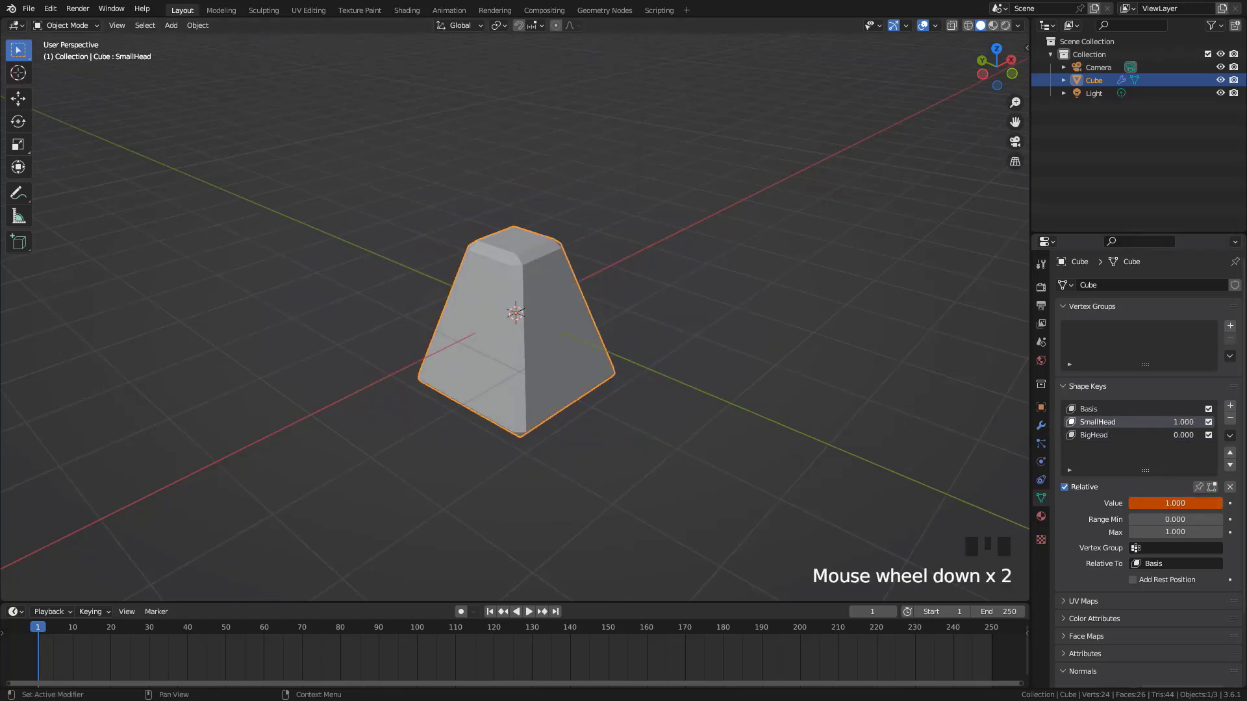
drag(1175, 505, 777, 545)
Go to frame 40 and keyframe the SmallHead shape key's value at 0.000
click(189, 639)
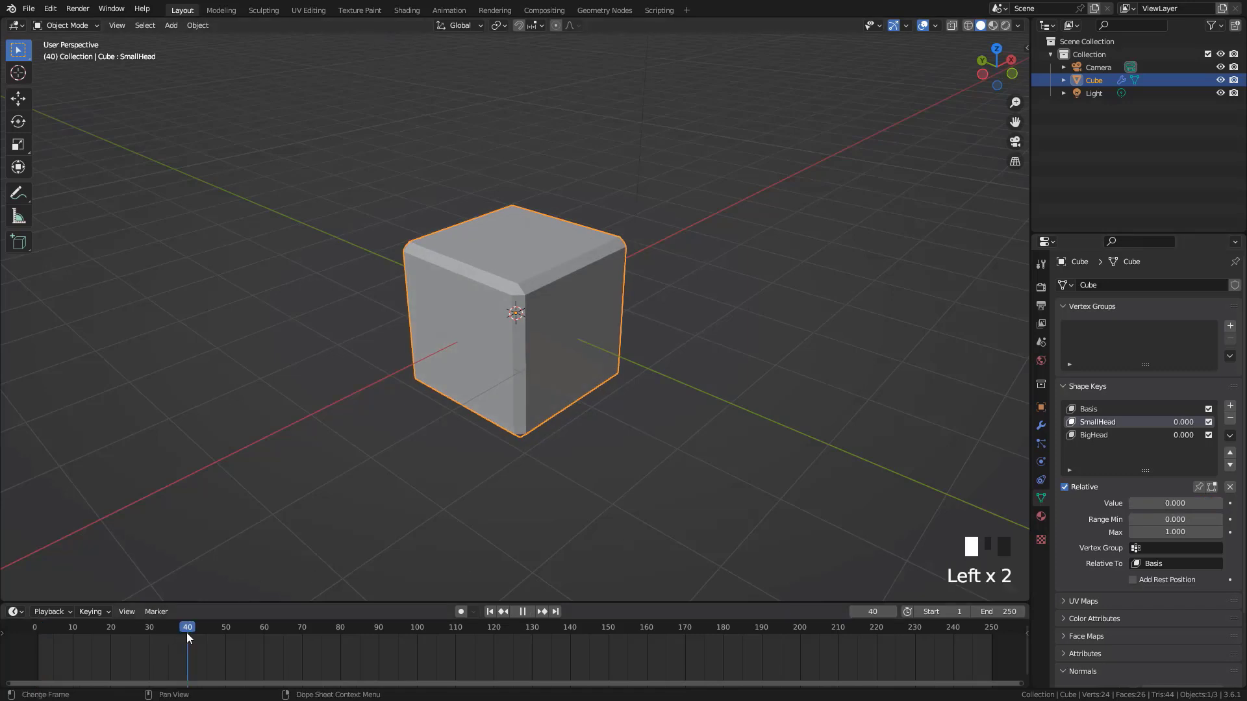
click(1230, 504)
scroll(1221, 507, up, 1)
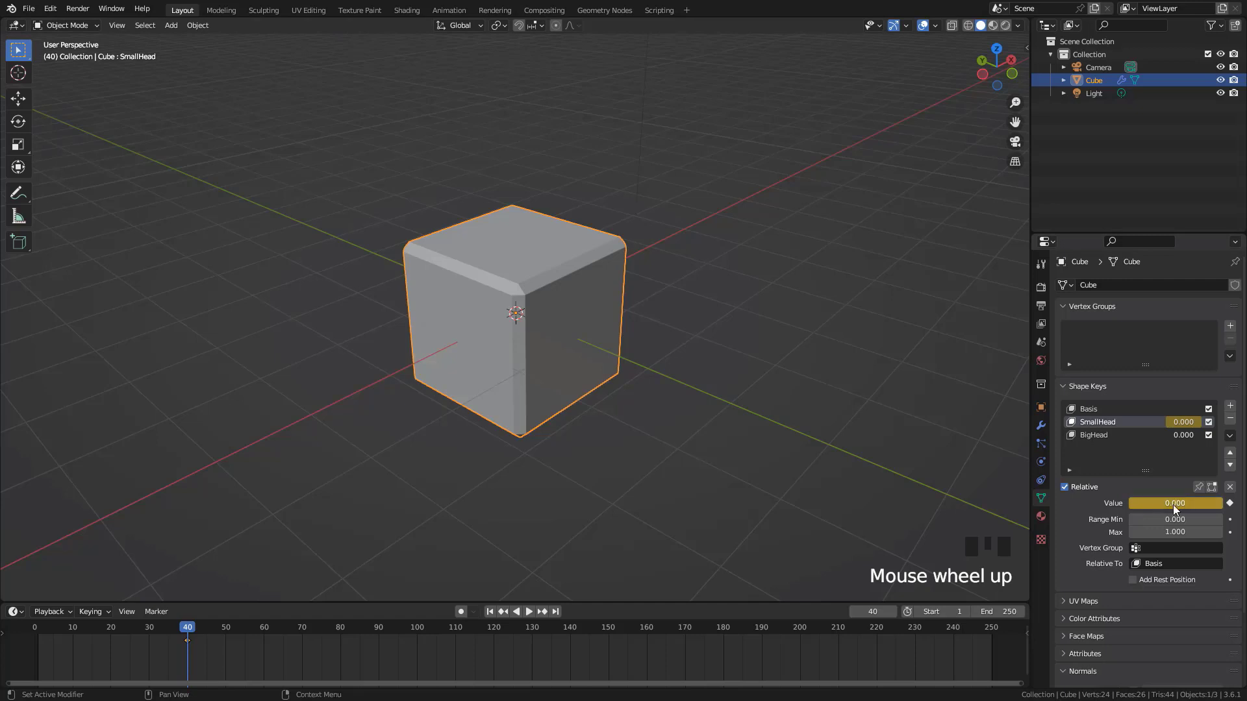
Go to frame 60 and keyframe the SmallHead shape key's value at 1.000
scroll(185, 635, down, 1)
drag(216, 635, 283, 635)
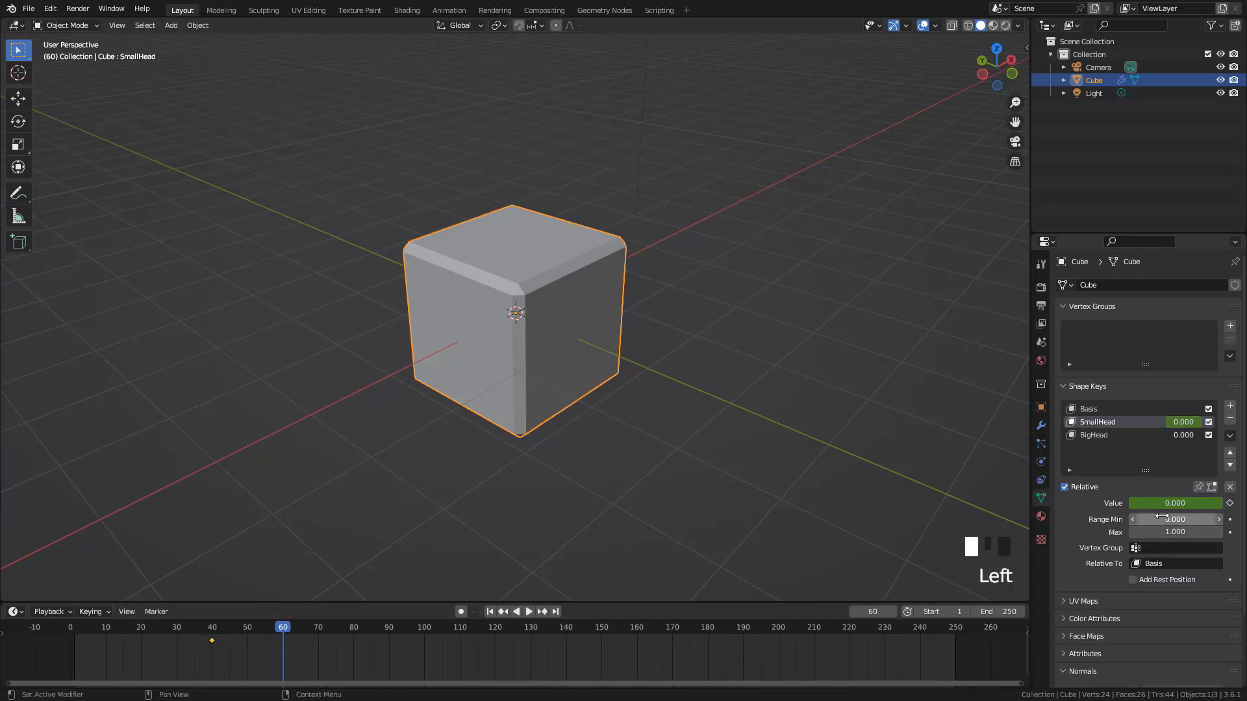
drag(1146, 504, 1225, 505)
click(1229, 503)
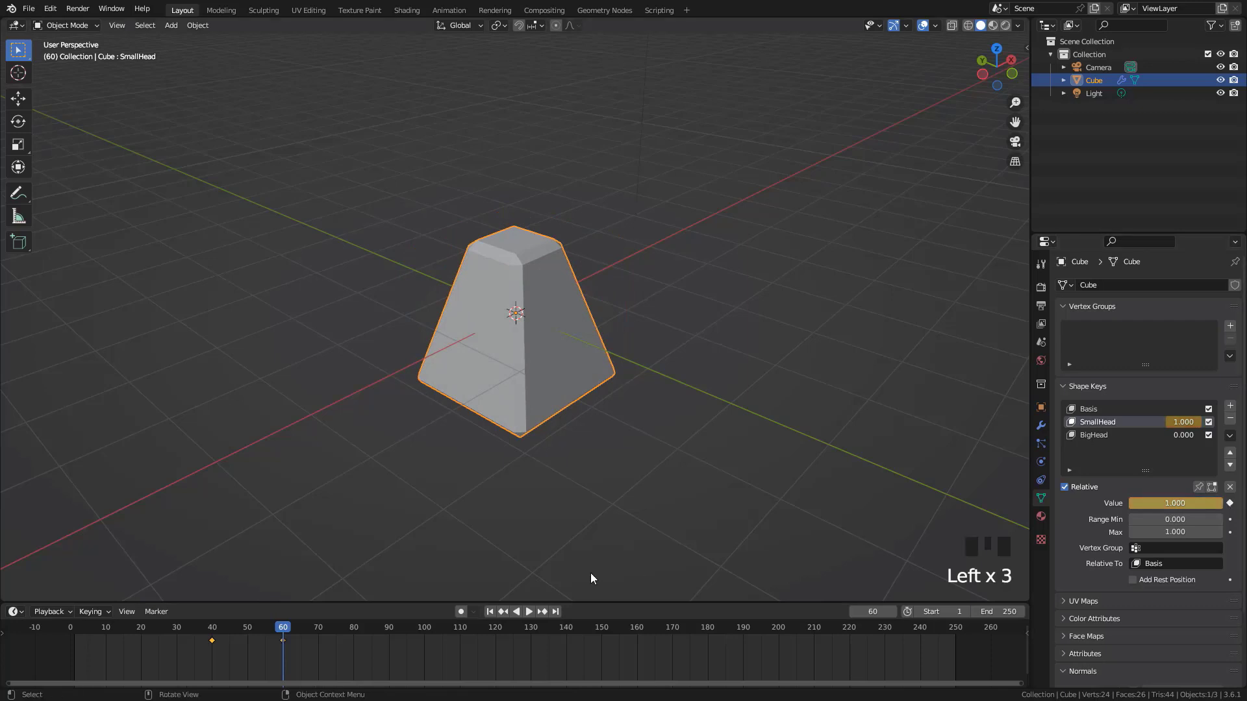
Go to frame 70 and keyframe the SmallHead shape key's value at 0.000
drag(284, 628, 361, 634)
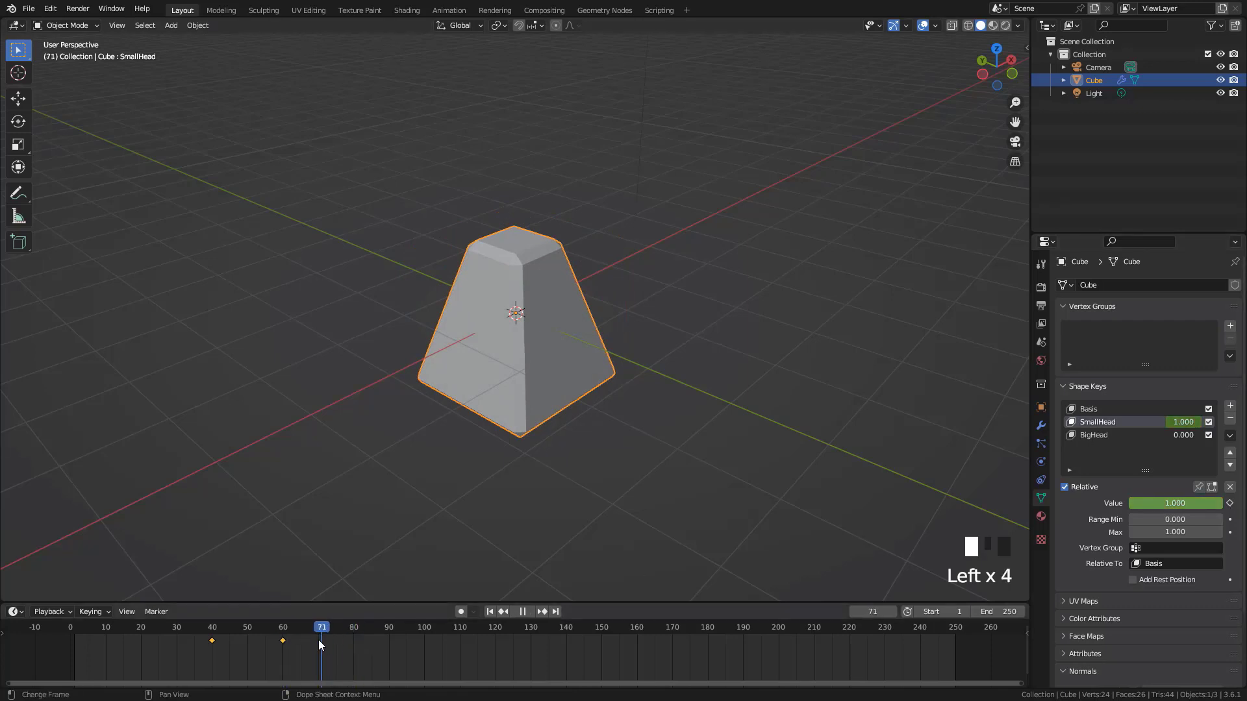
drag(1199, 504, 1105, 504)
click(1230, 504)
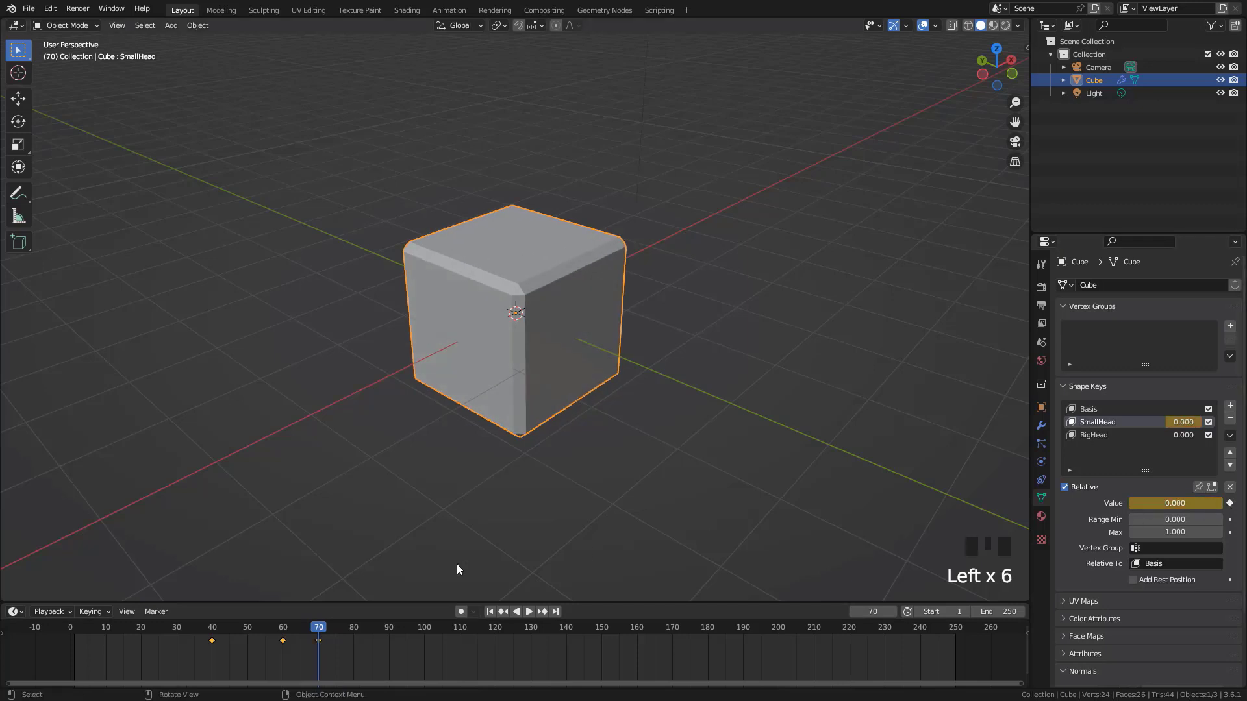
Keyframe the BigHead shape key's value at 0.000 on frame 70 and at 1.000 on frame 90
click(1115, 436)
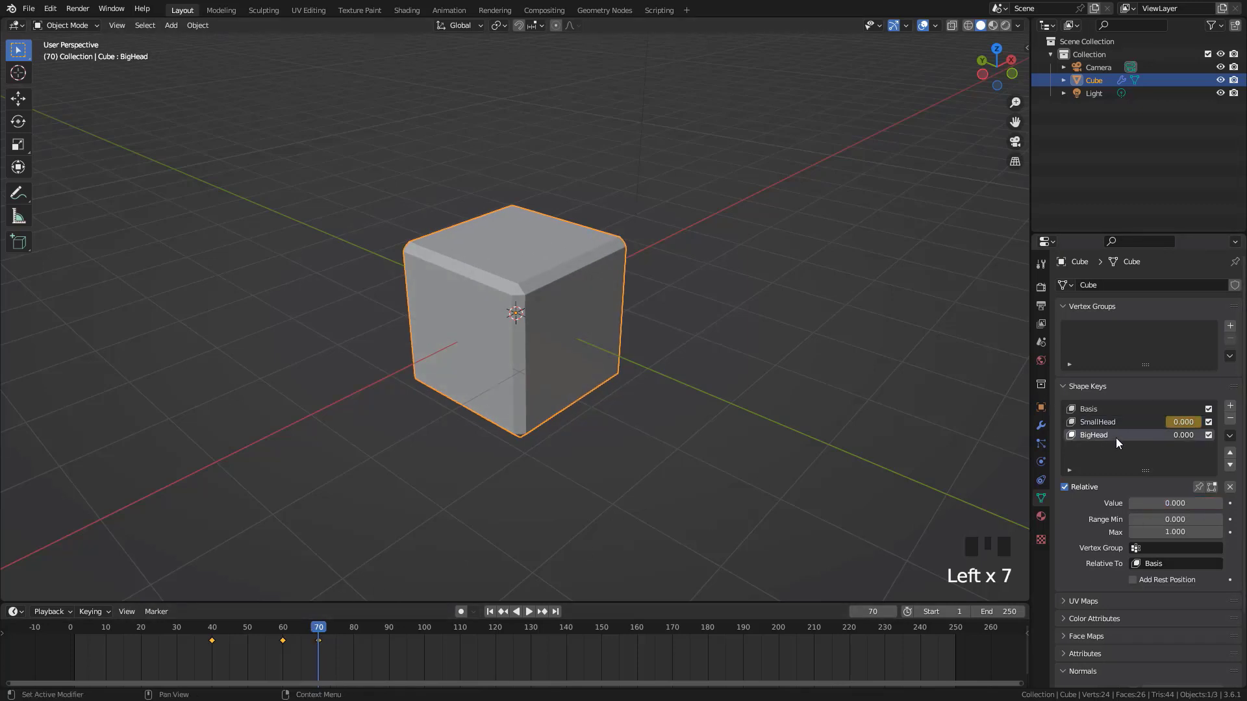
click(1229, 503)
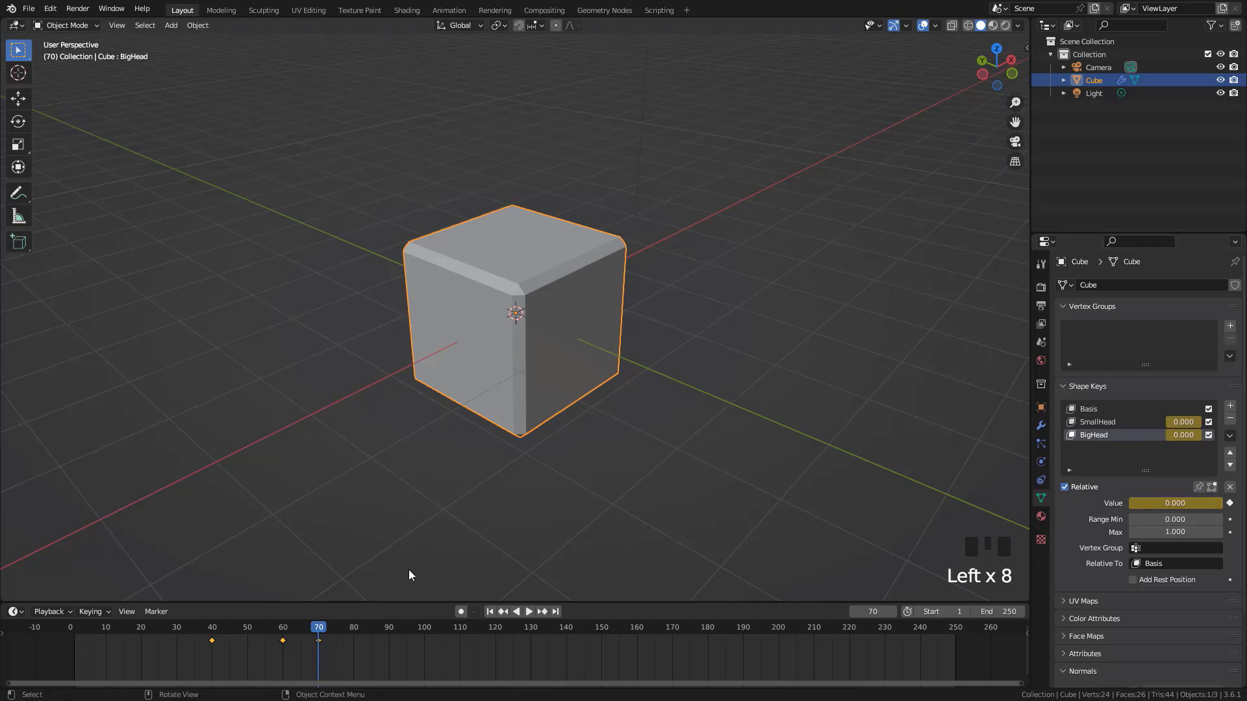
drag(330, 629, 389, 629)
drag(1156, 504, 1223, 504)
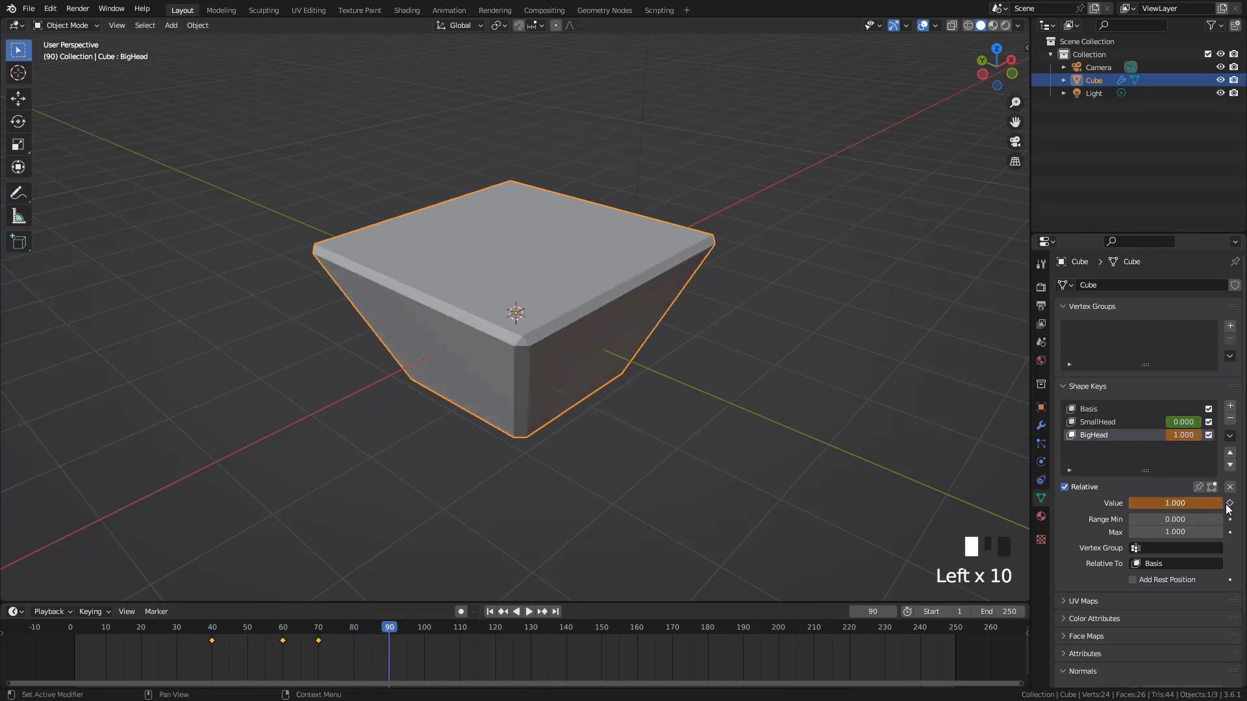
click(1228, 504)
Play the SmallHead and BigHead animation from near the start of the timeline
drag(182, 633, 88, 633)
key(space)
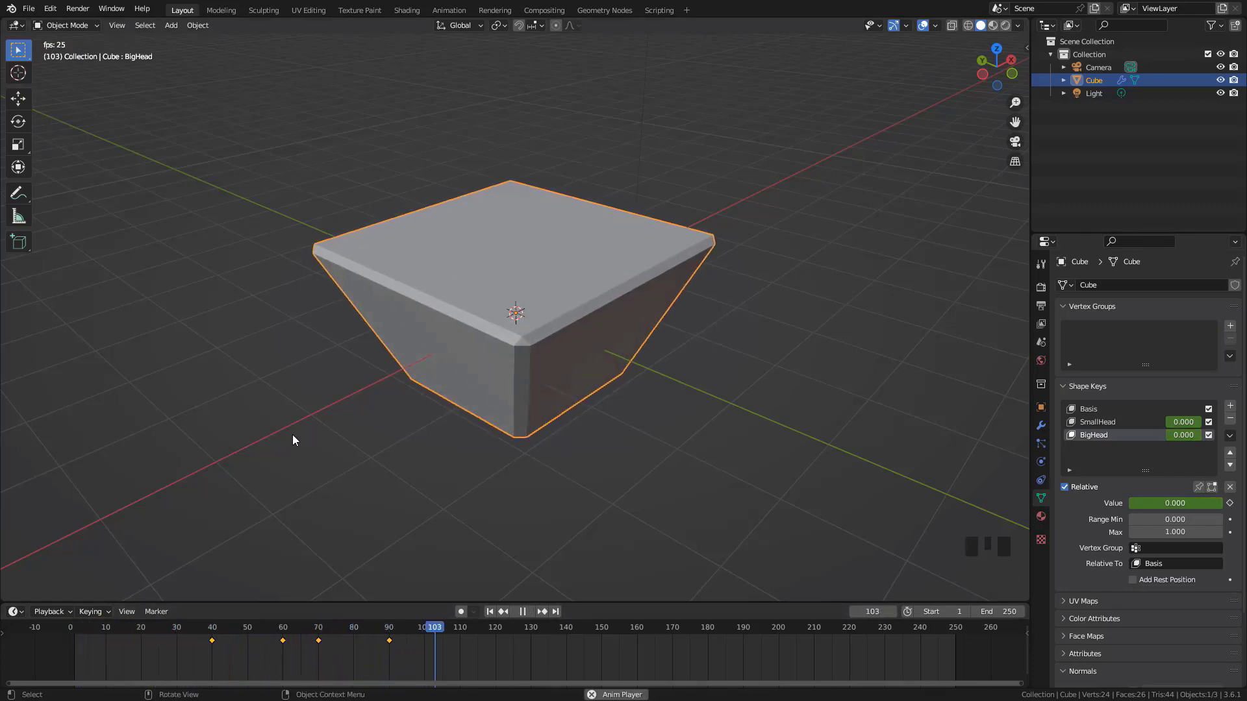
key(space)
Keyframe the BigHead shape key's value at 0.000 on frame 120 and play back the animation
drag(445, 630, 496, 634)
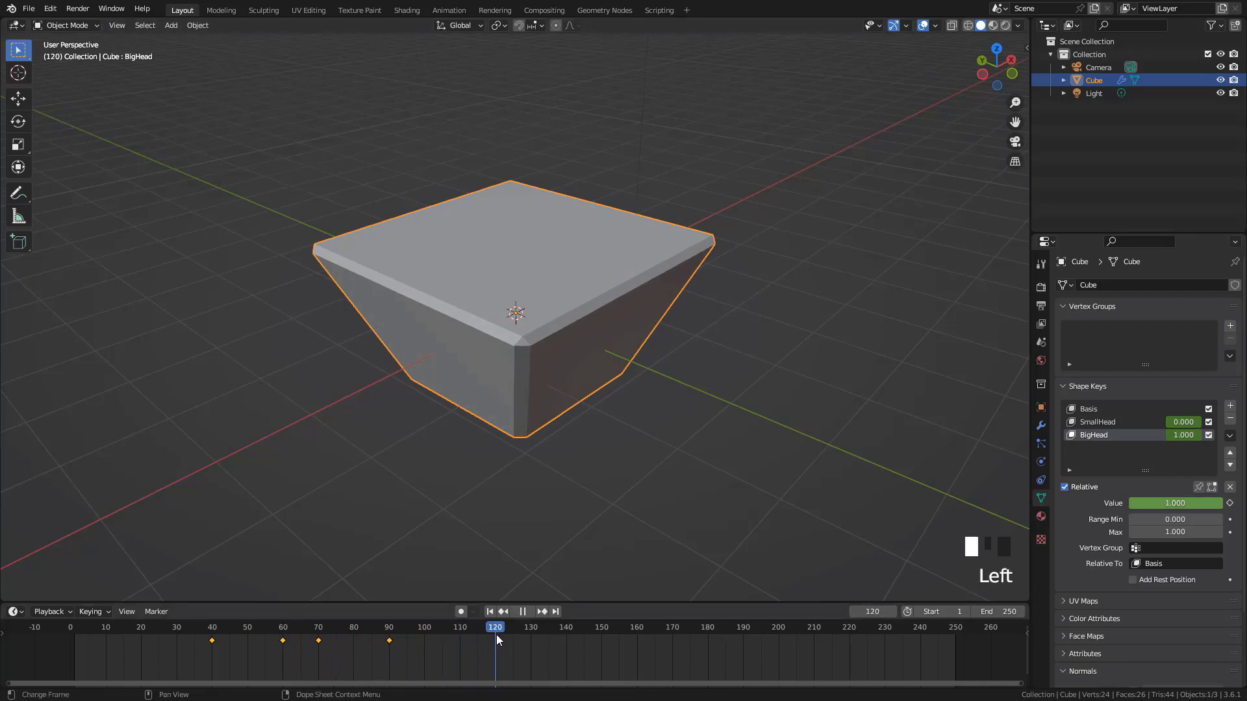
drag(1206, 503, 1107, 503)
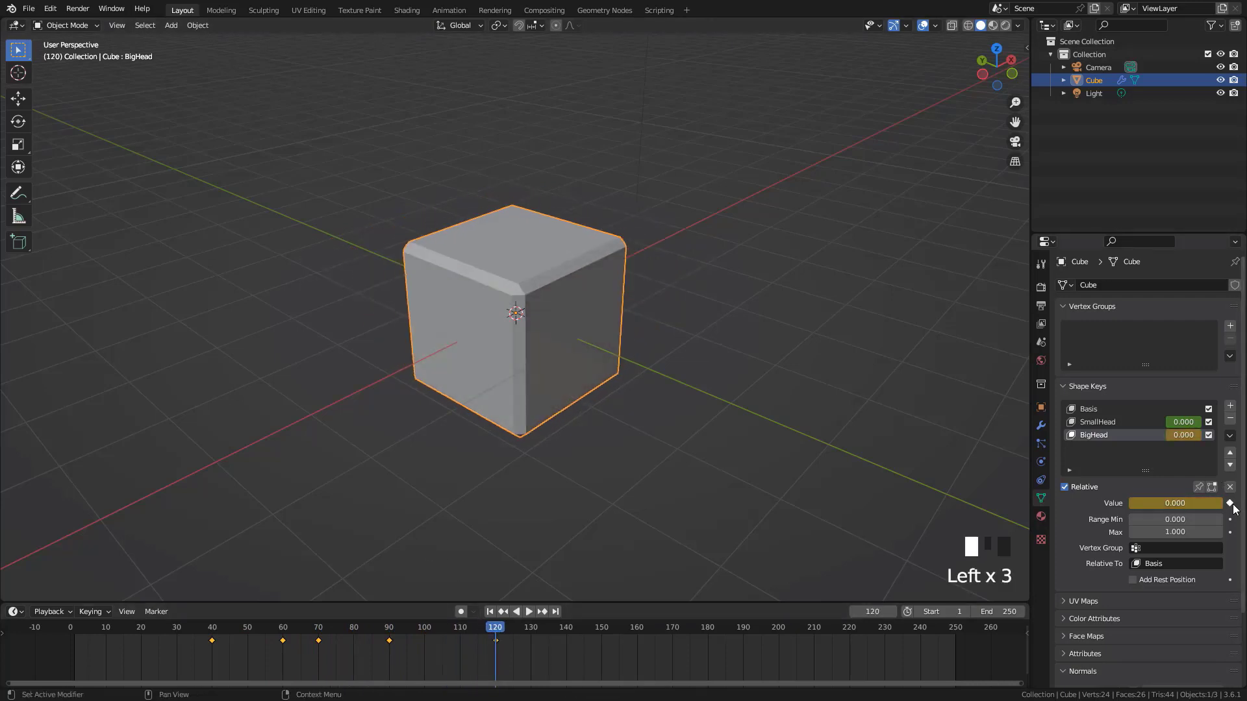
key(space)
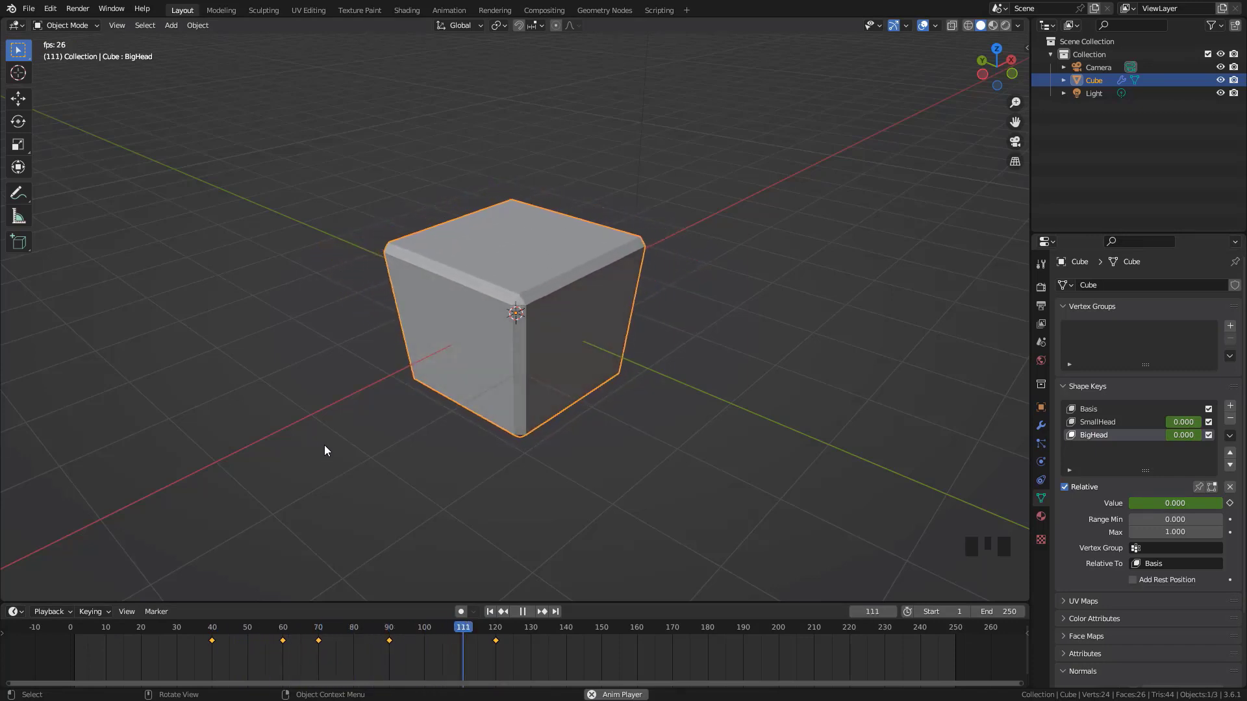
key(Escape)
Delete all the shape key keyframes from the timeline and return to frame 1
key(Left)
drag(516, 667, 120, 638)
key(Delete)
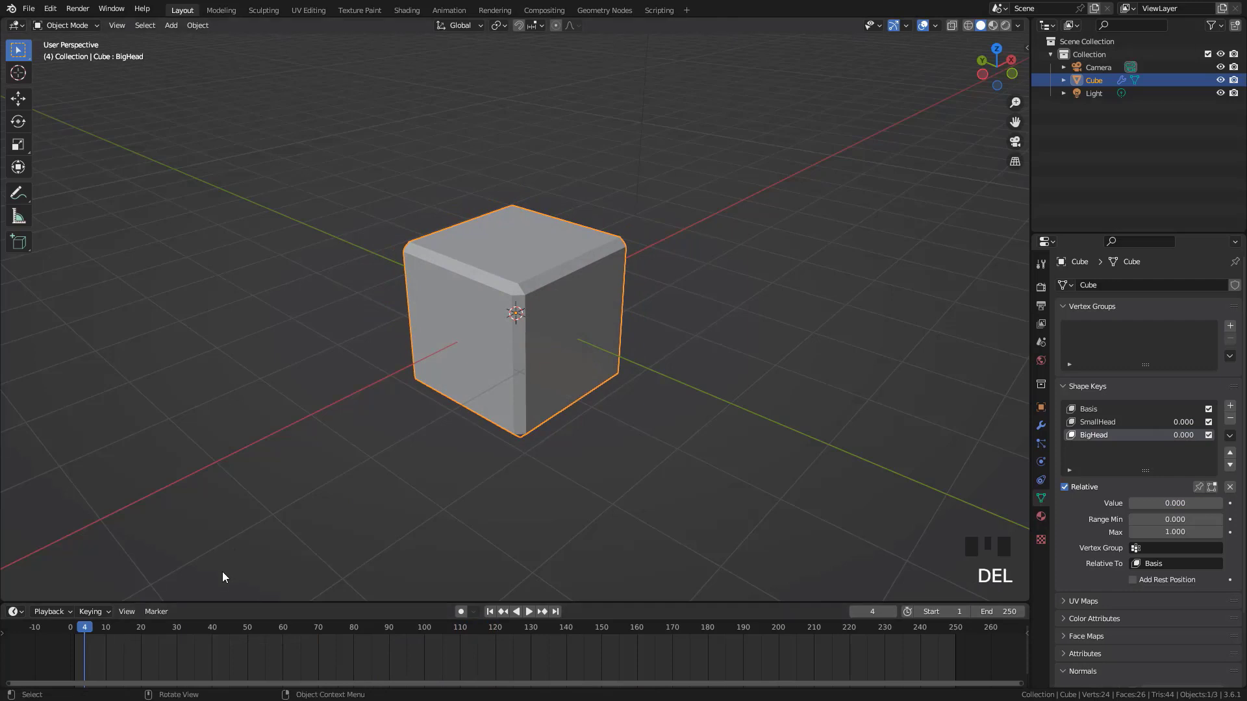
key(shift+Left)
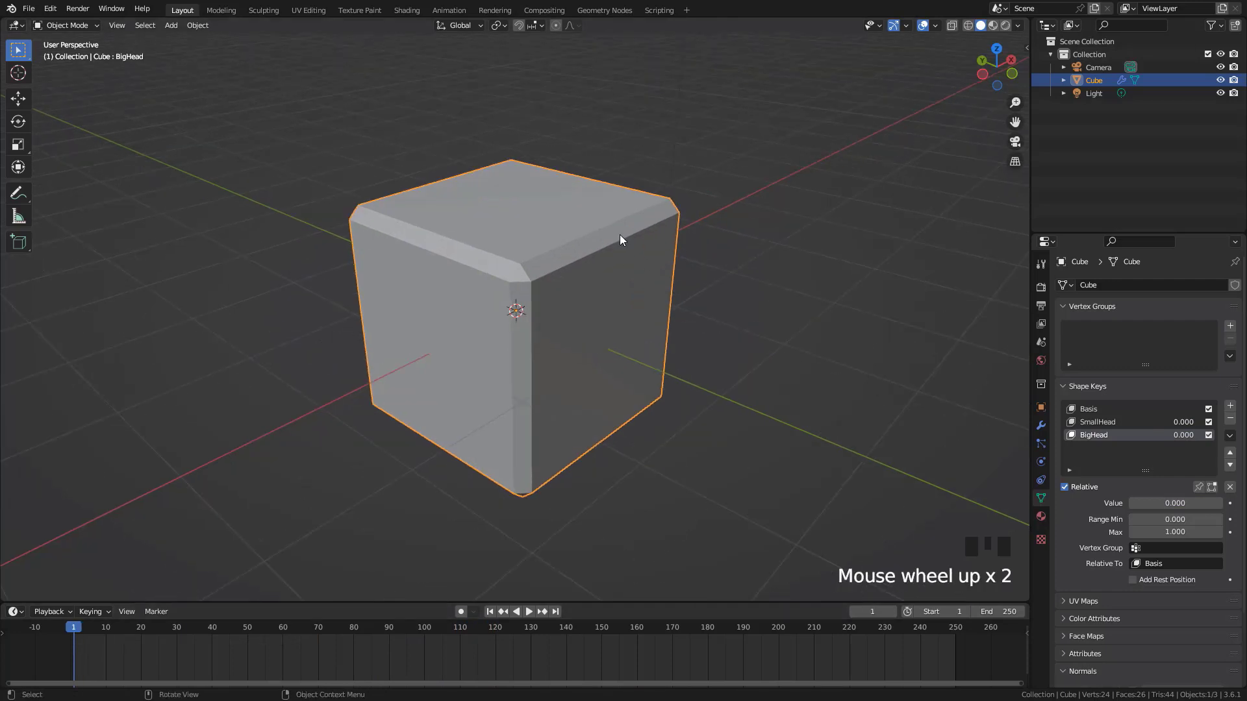
Switch to the Shading workspace and keyframe the cube material's white Base Color at frame 1
click(407, 10)
scroll(301, 317, up, 1)
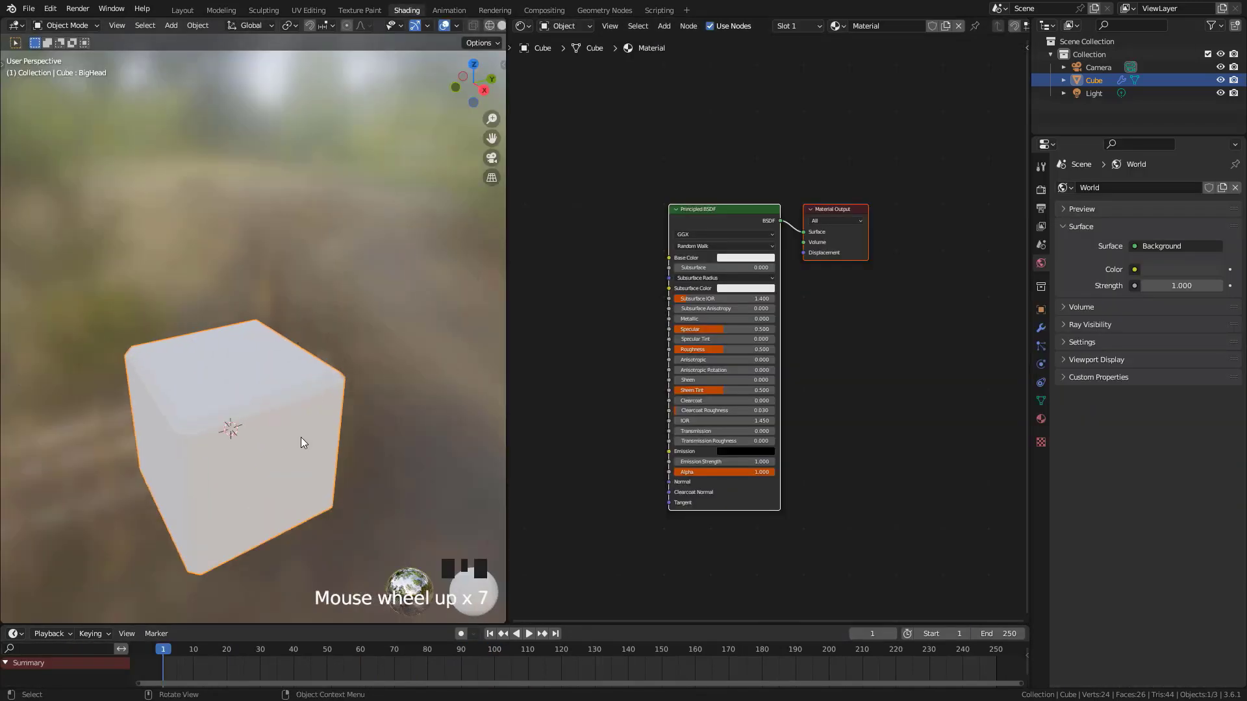
shift+middle_drag(302, 437, 322, 294)
scroll(327, 303, up, 3)
scroll(322, 295, down, 2)
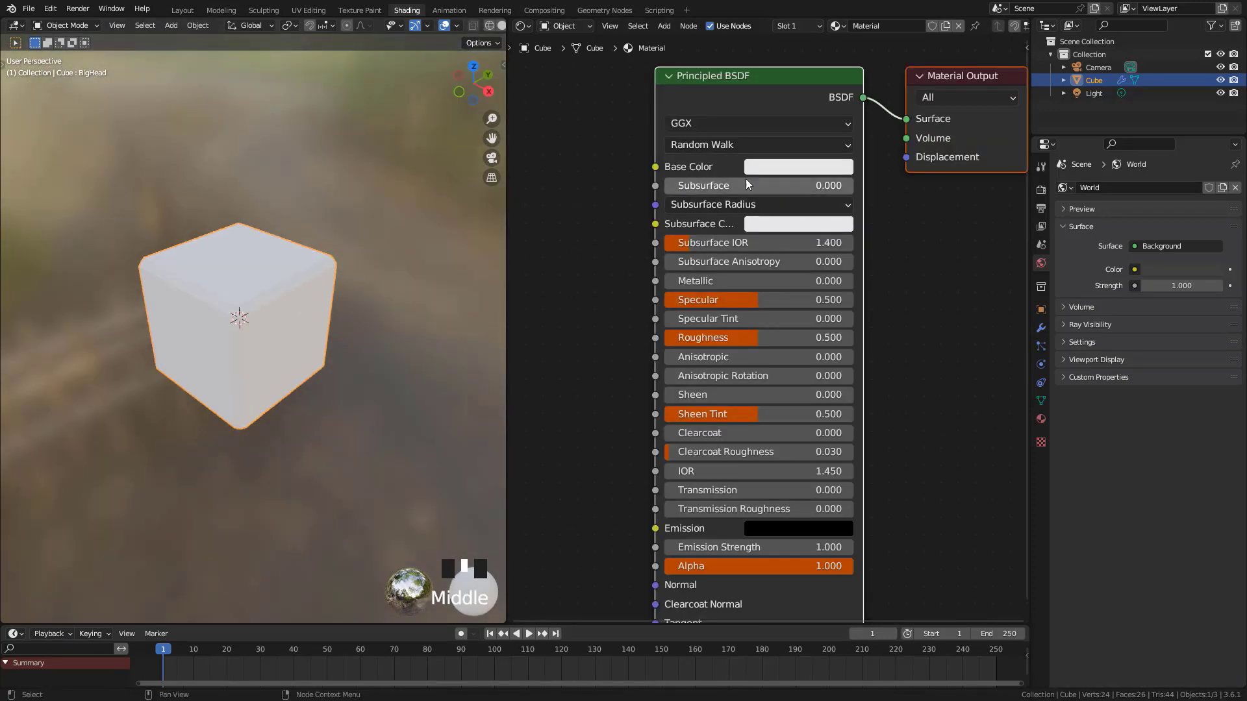
middle_drag(617, 218, 627, 260)
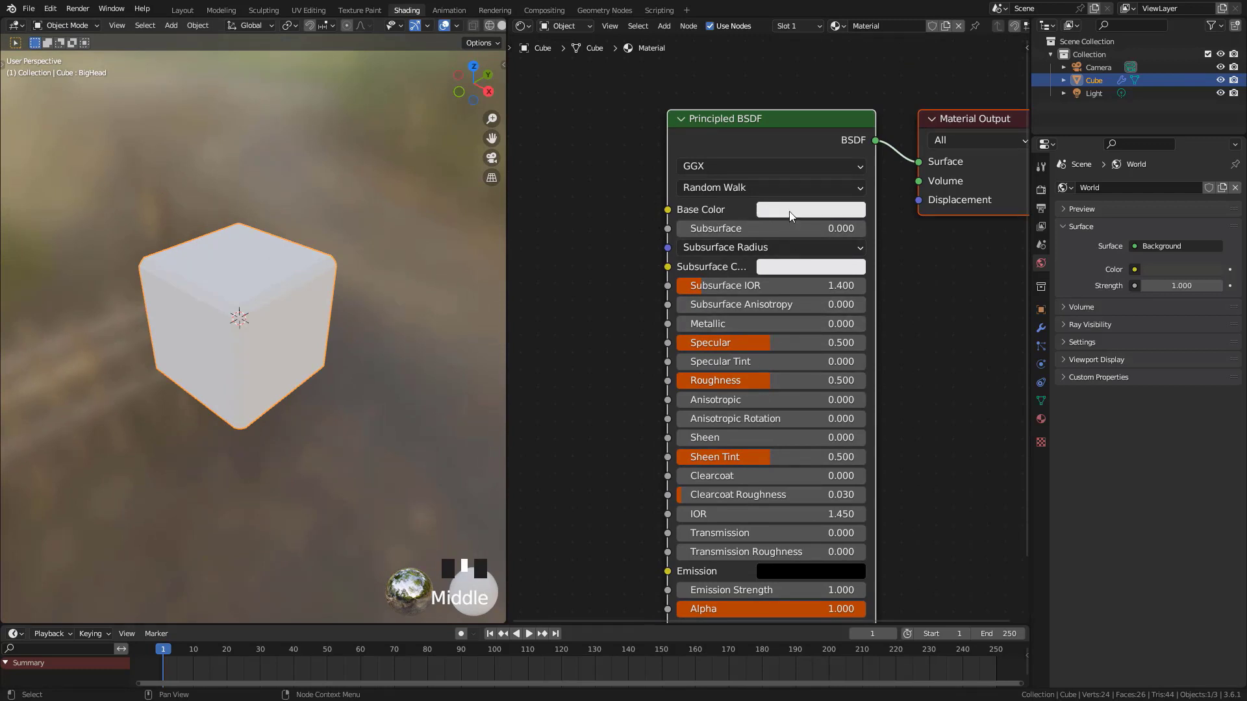
key(i)
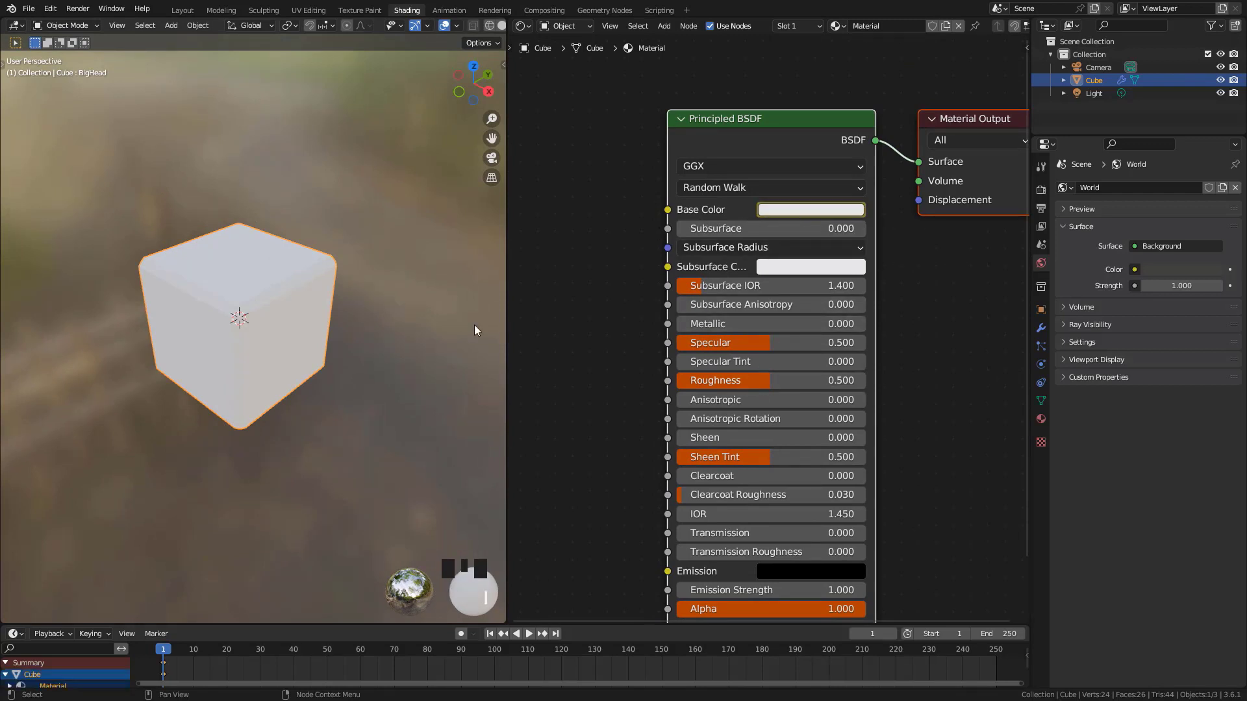
Go to frame 20, change the Principled BSDF's Base Color to orange, and keyframe it
drag(210, 624, 214, 603)
drag(164, 645, 294, 626)
click(226, 630)
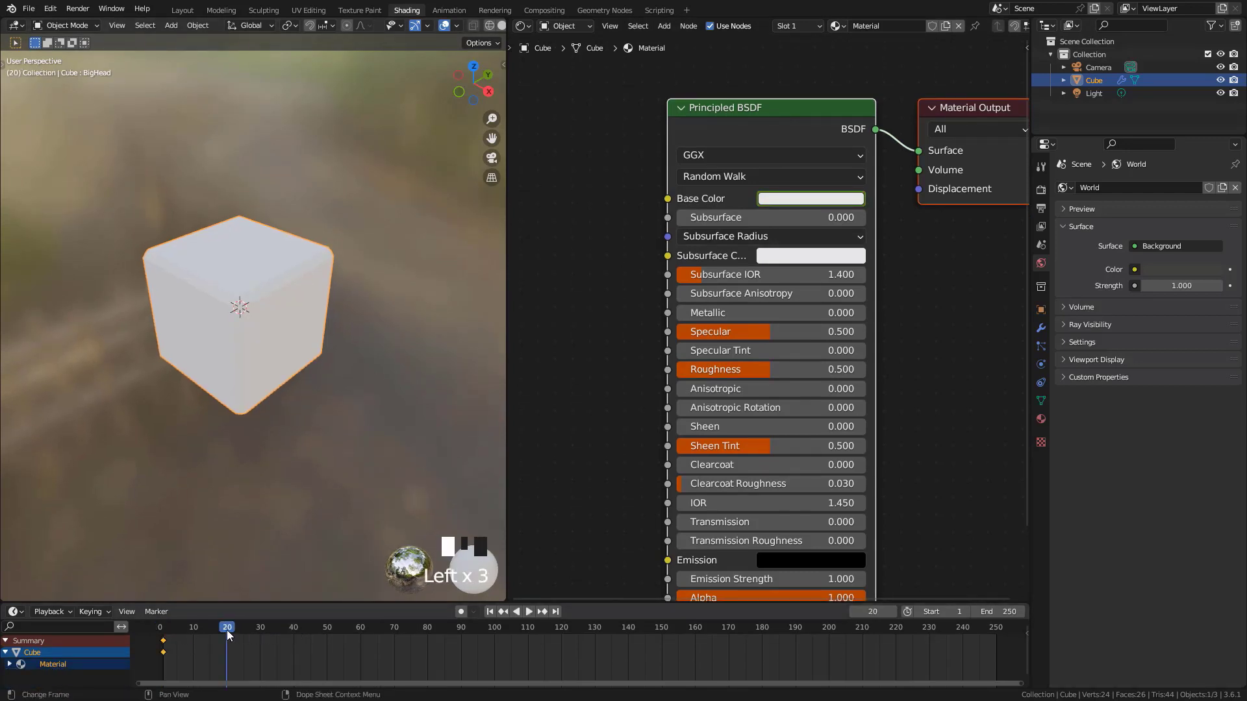
click(805, 200)
click(806, 331)
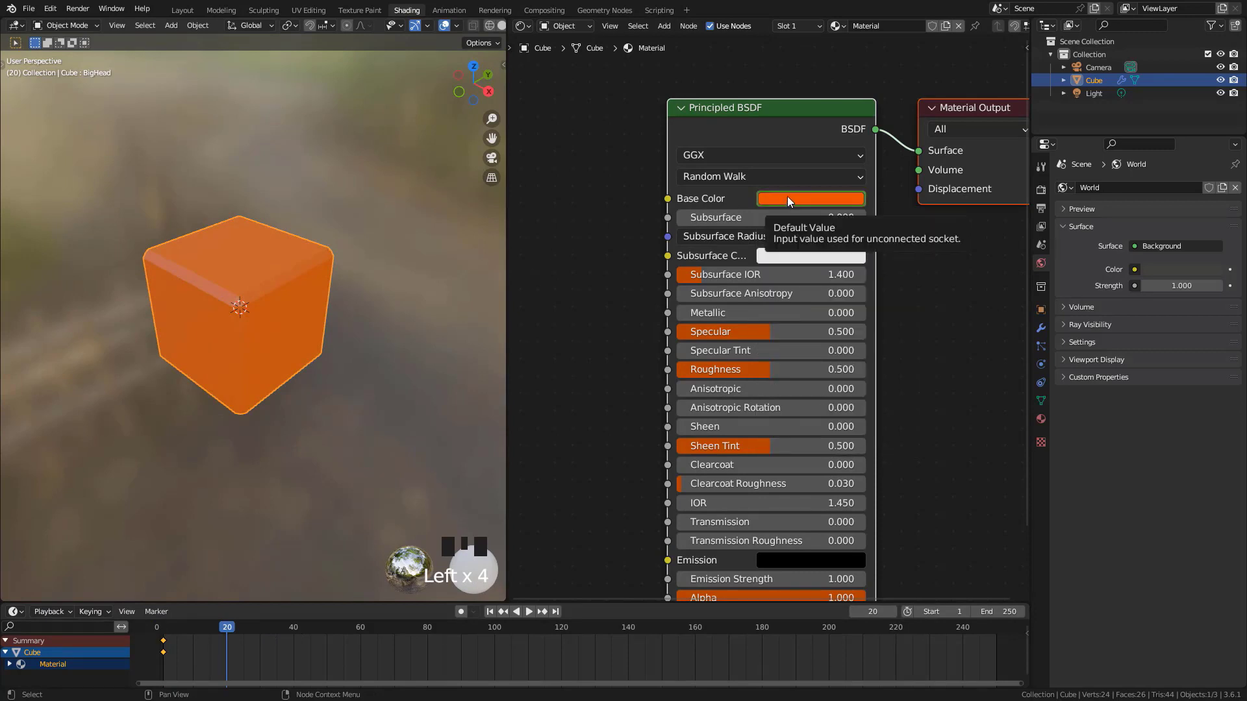
key(i)
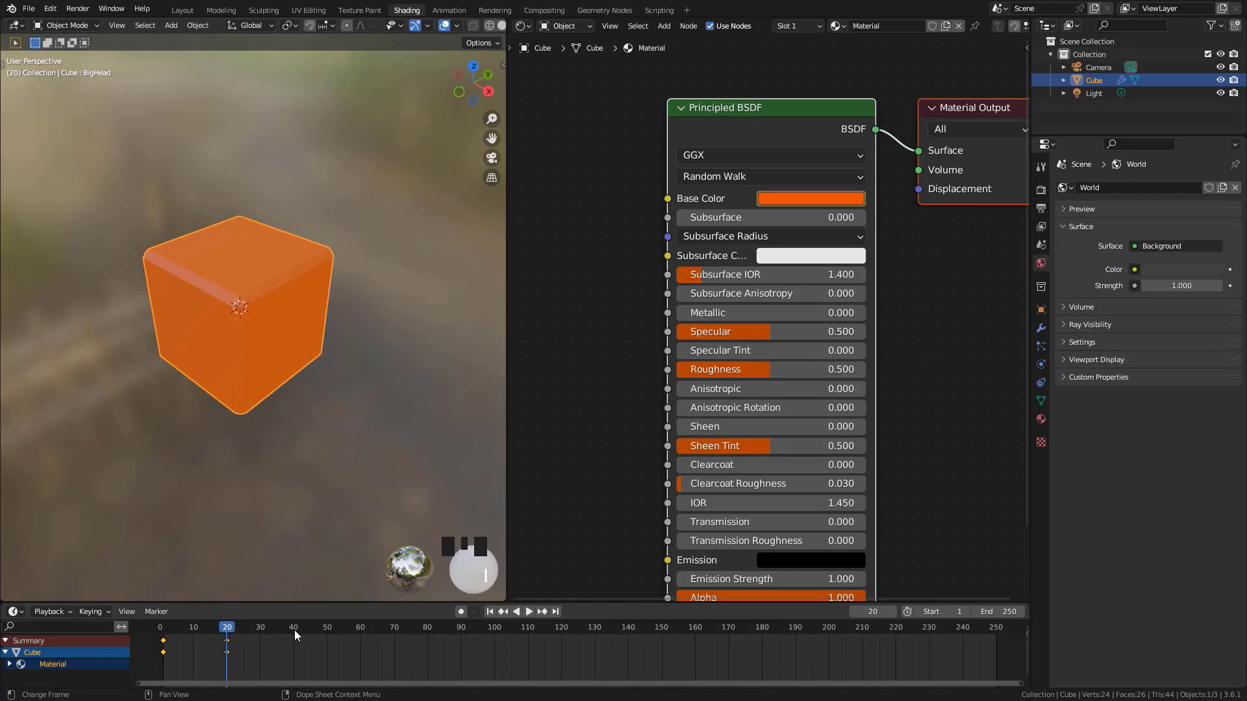
Go to frame 40, change the Principled BSDF's Base Color to blue, and keyframe it
click(294, 629)
click(804, 200)
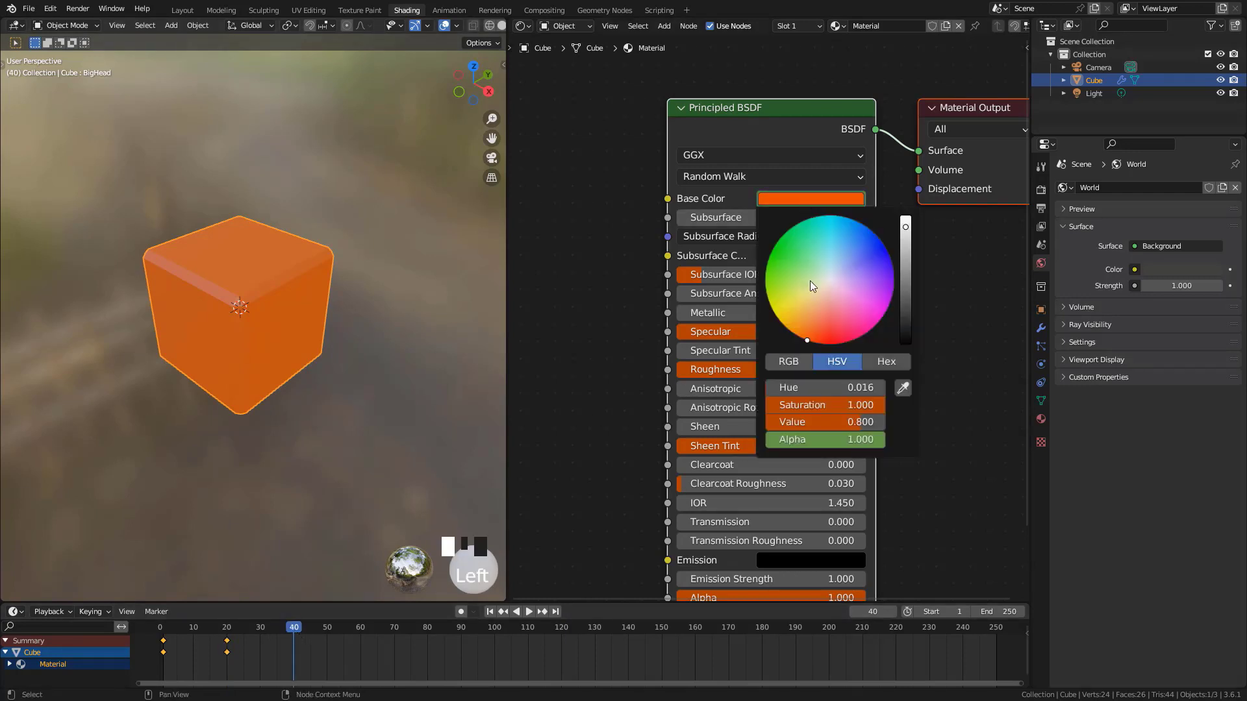
drag(854, 245, 875, 234)
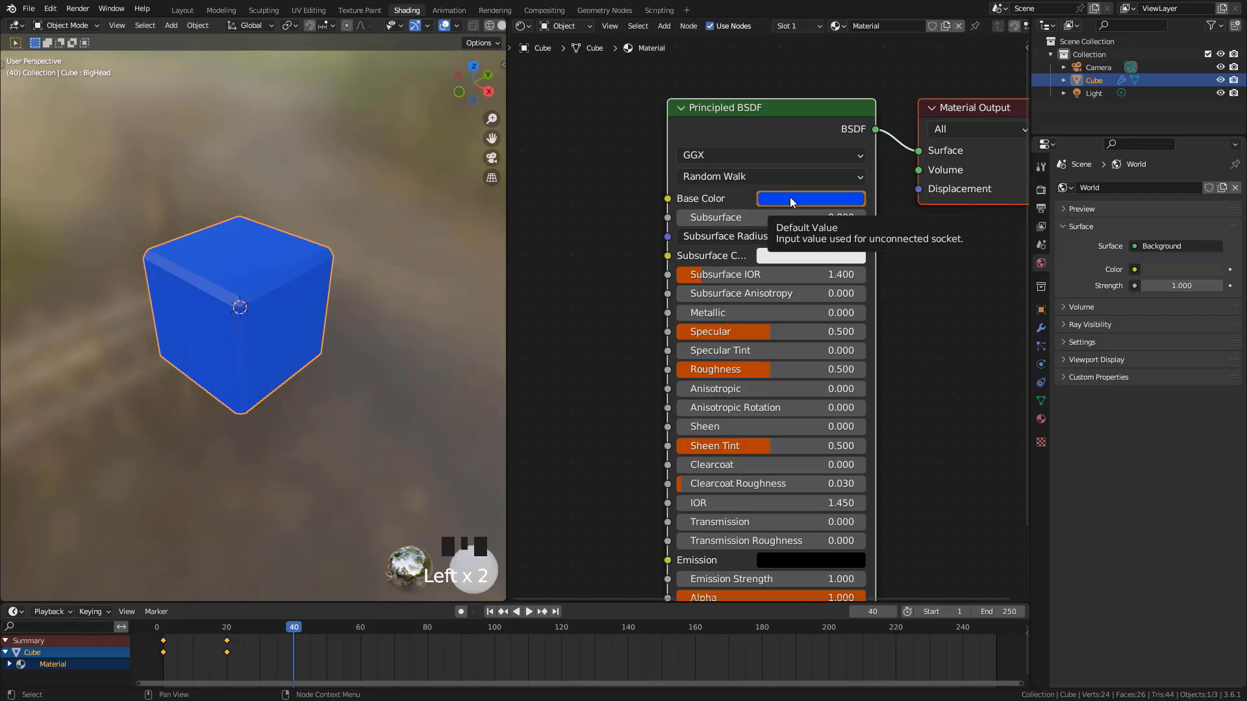
key(i)
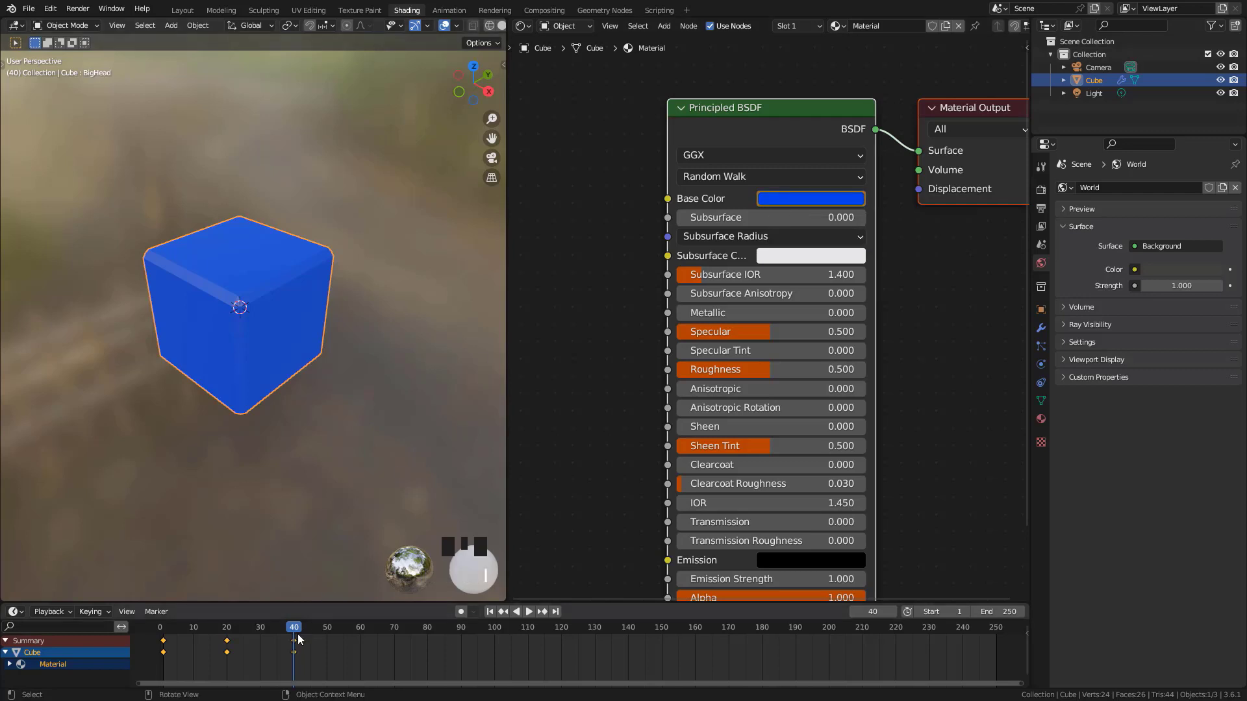
Play the Base Color animation from near the start of the timeline and stop it
drag(295, 629, 177, 647)
key(space)
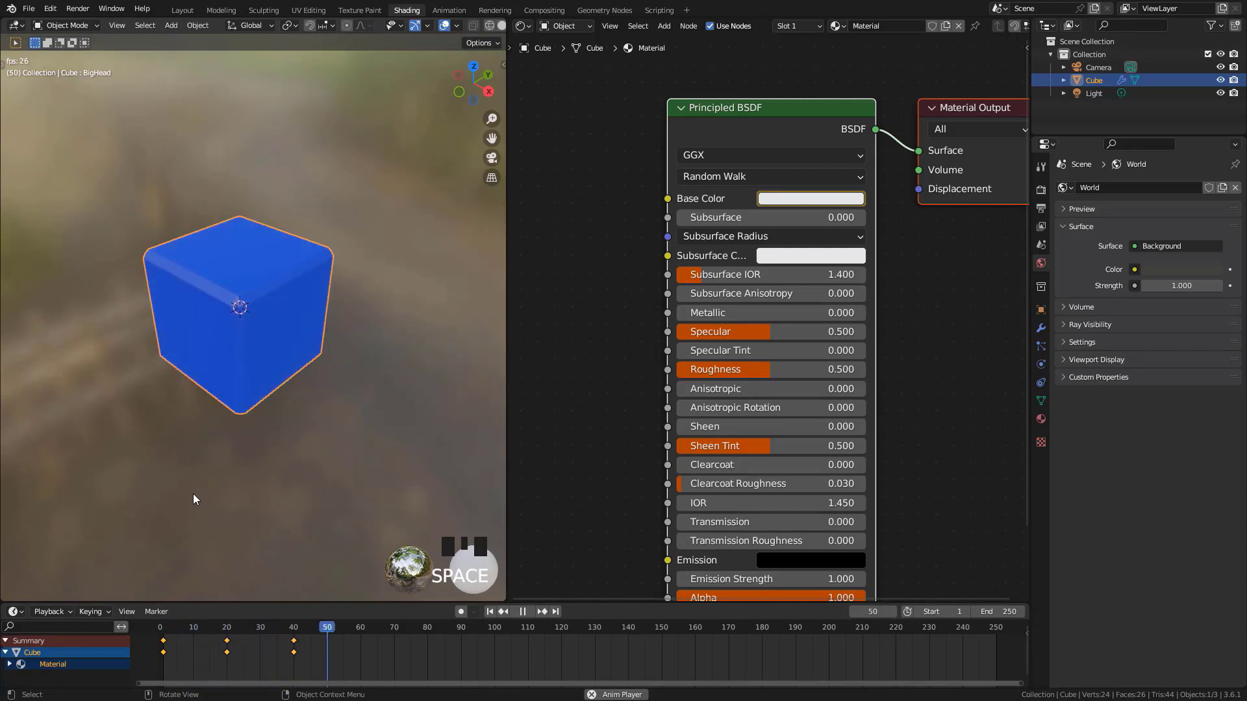
key(Escape)
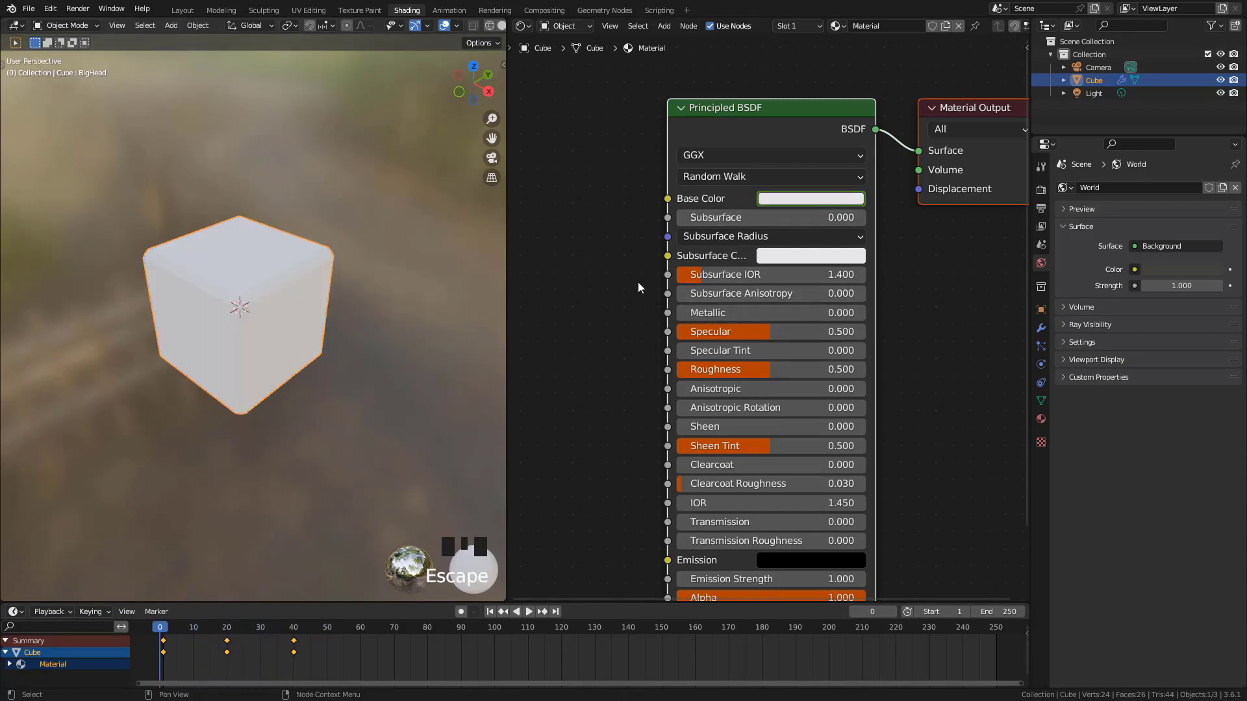
scroll(798, 295, down, 4)
Return to the Layout workspace, delete the Base Color keyframes, and go to frame 1
click(181, 11)
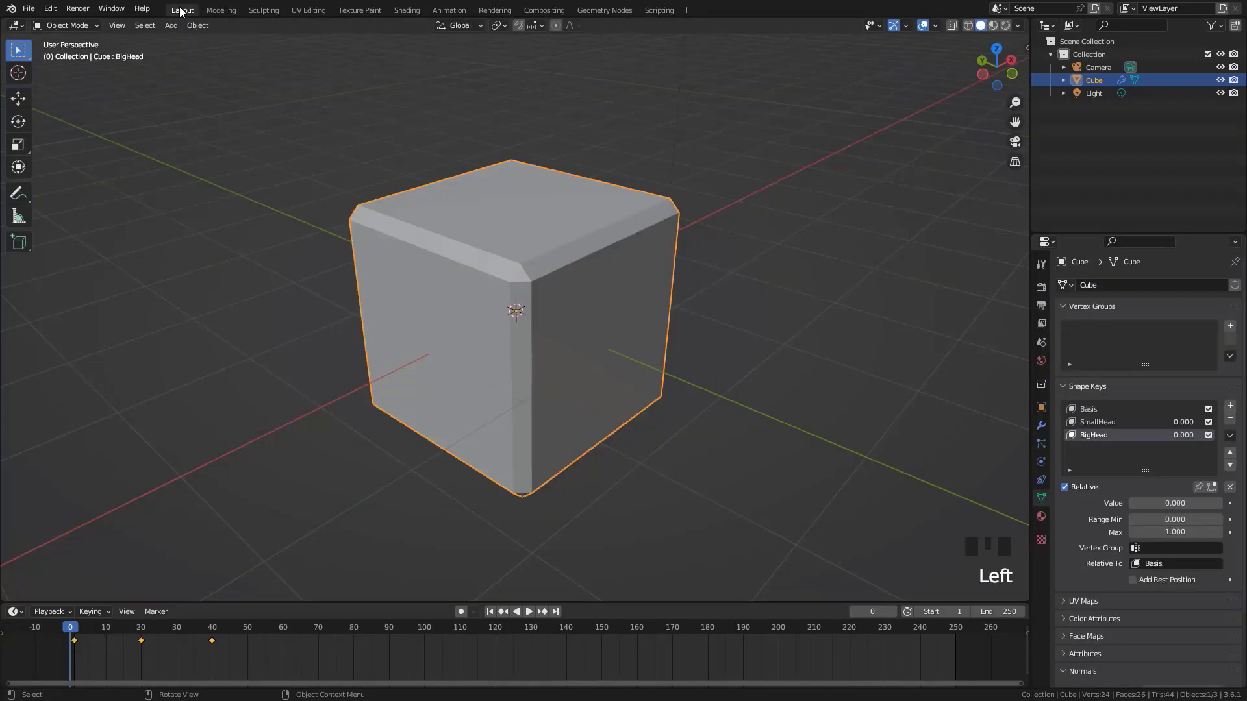
key(Delete)
key(Delete)
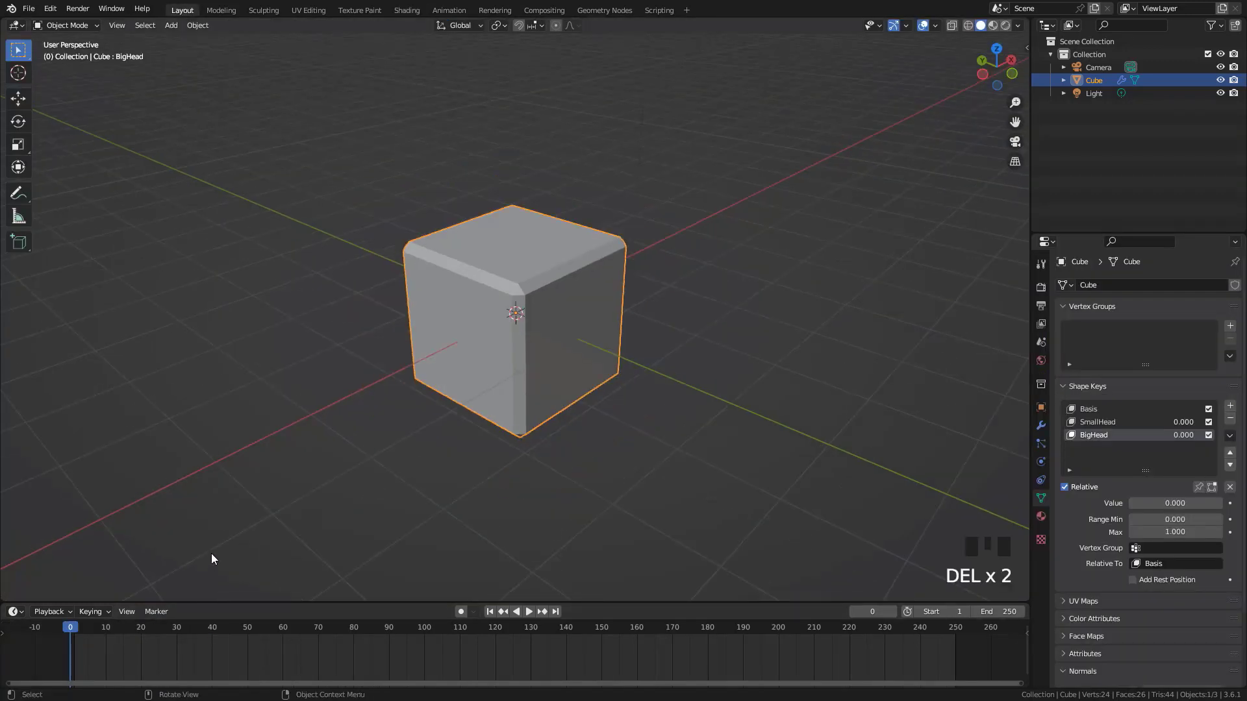
key(Right)
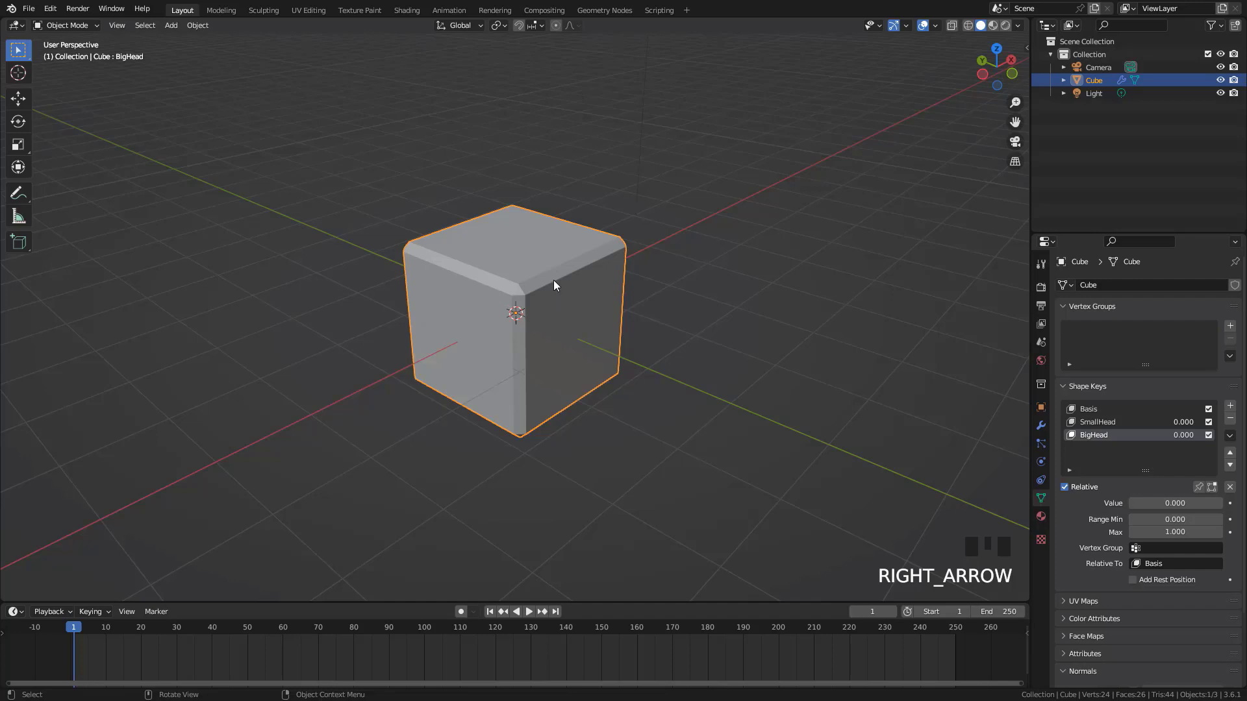
Check the cube's Insert Keyframe options, and try adding and clearing a keyframe on the BigHead value at frame 1
key(i)
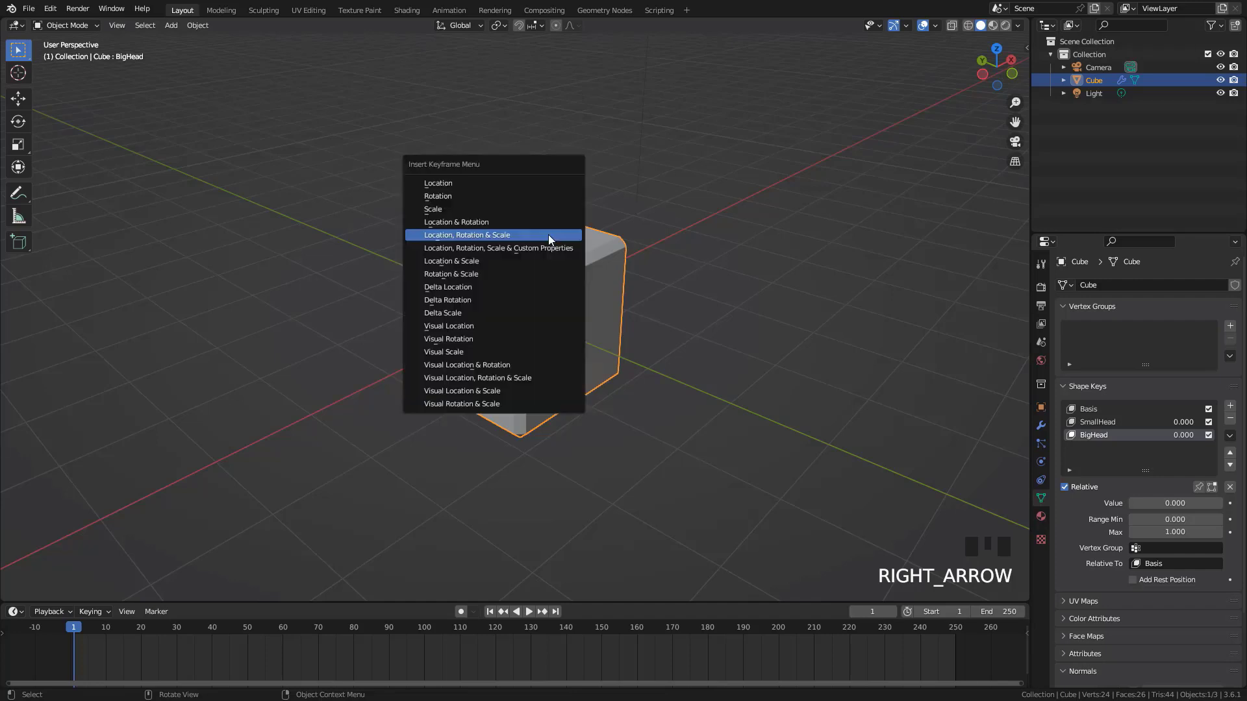
click(474, 195)
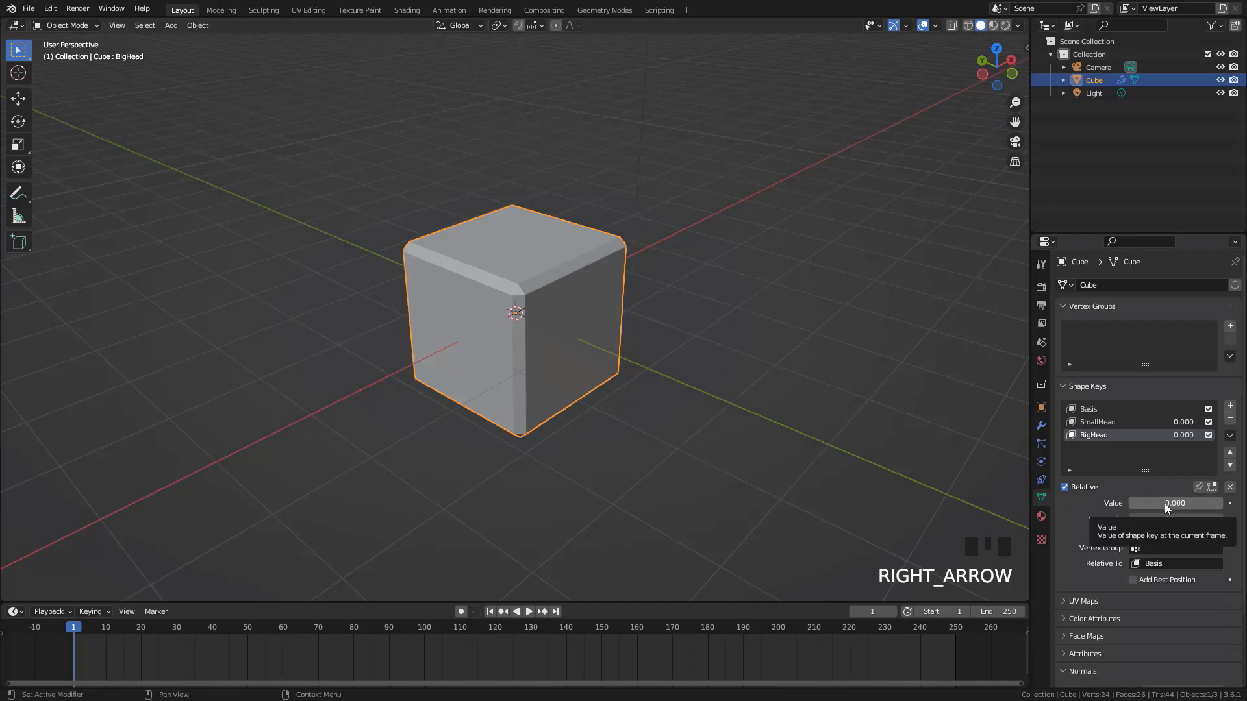
key(i)
key(i)
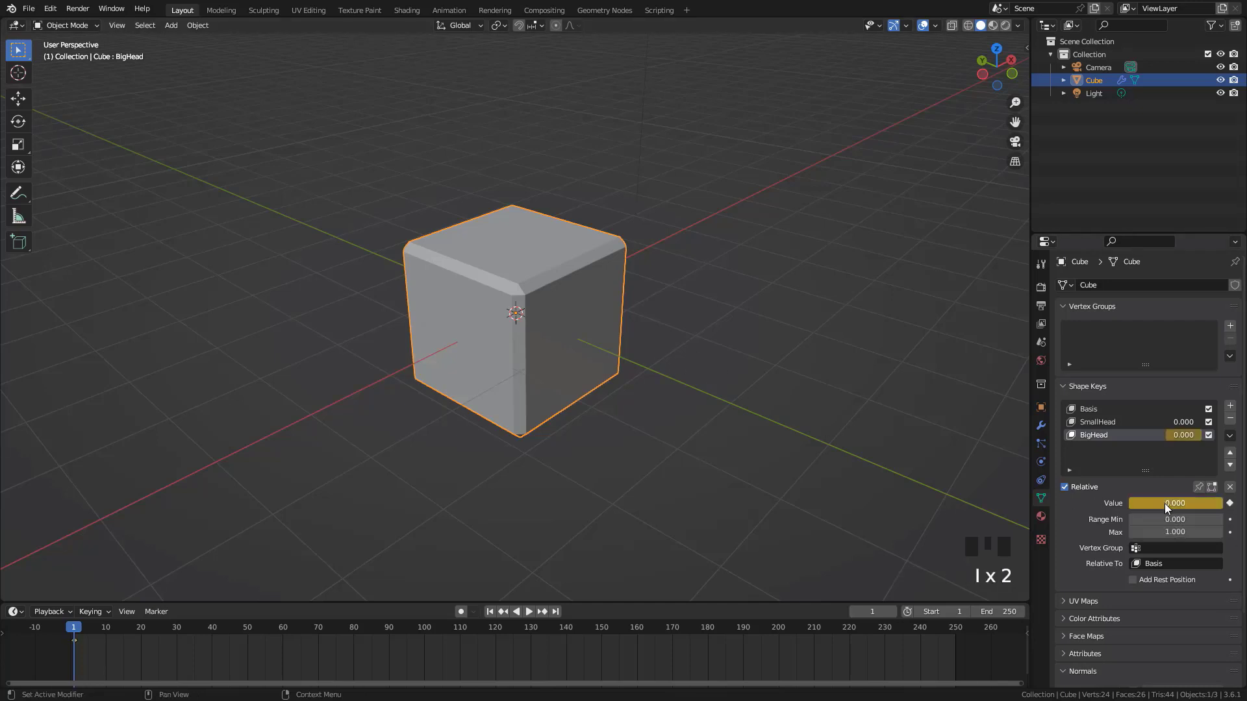
click(1230, 503)
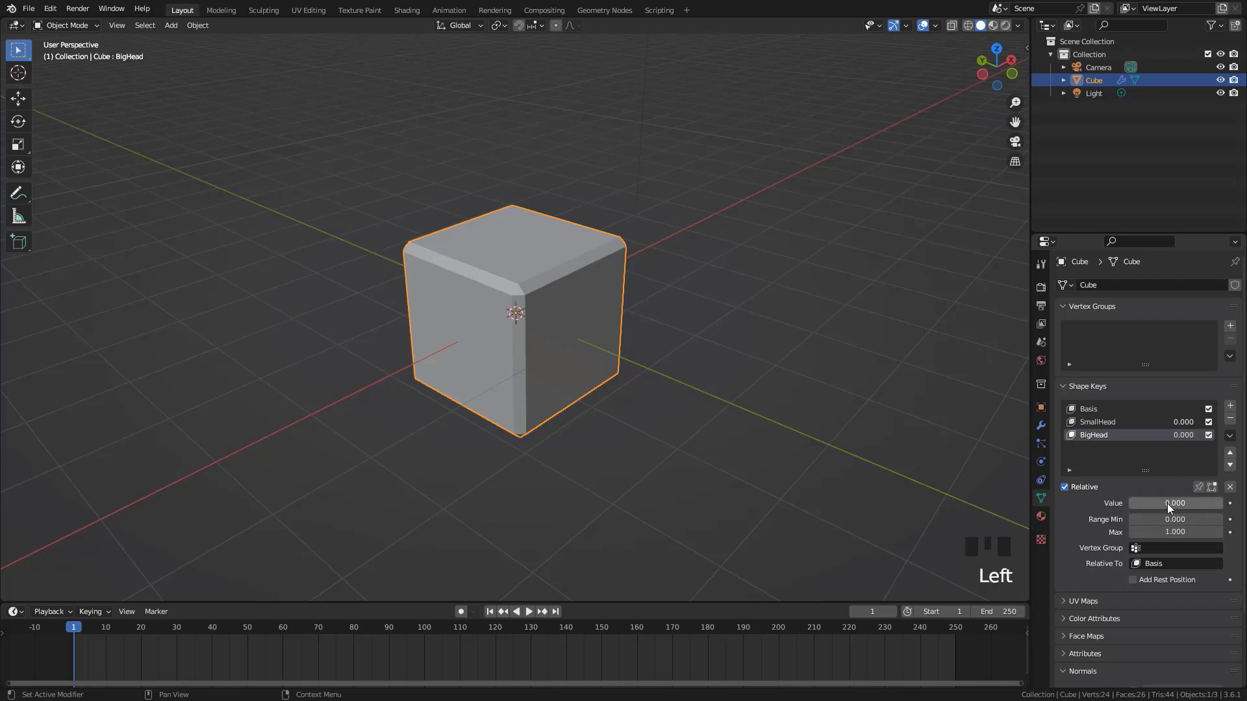
key(i)
key(alt+i)
Move the playhead to frame 40, scrub forward and back along the timeline, and return to frame 1
scroll(571, 295, down, 3)
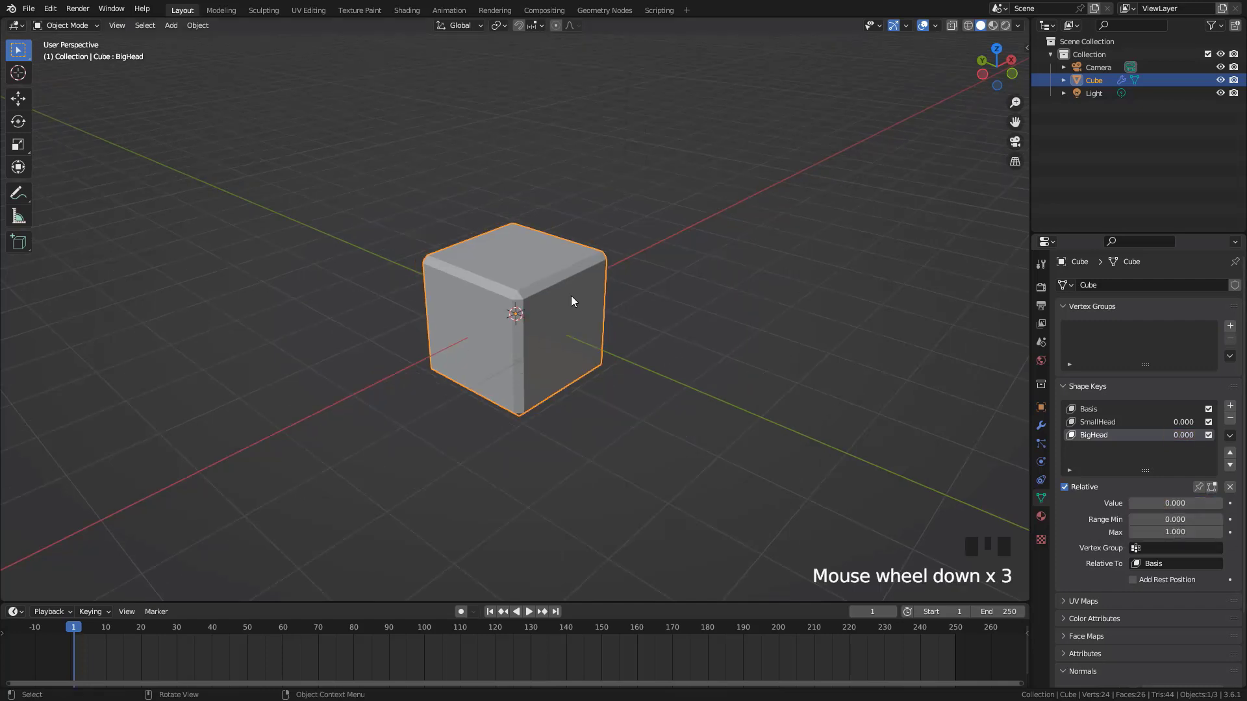
scroll(571, 300, down, 1)
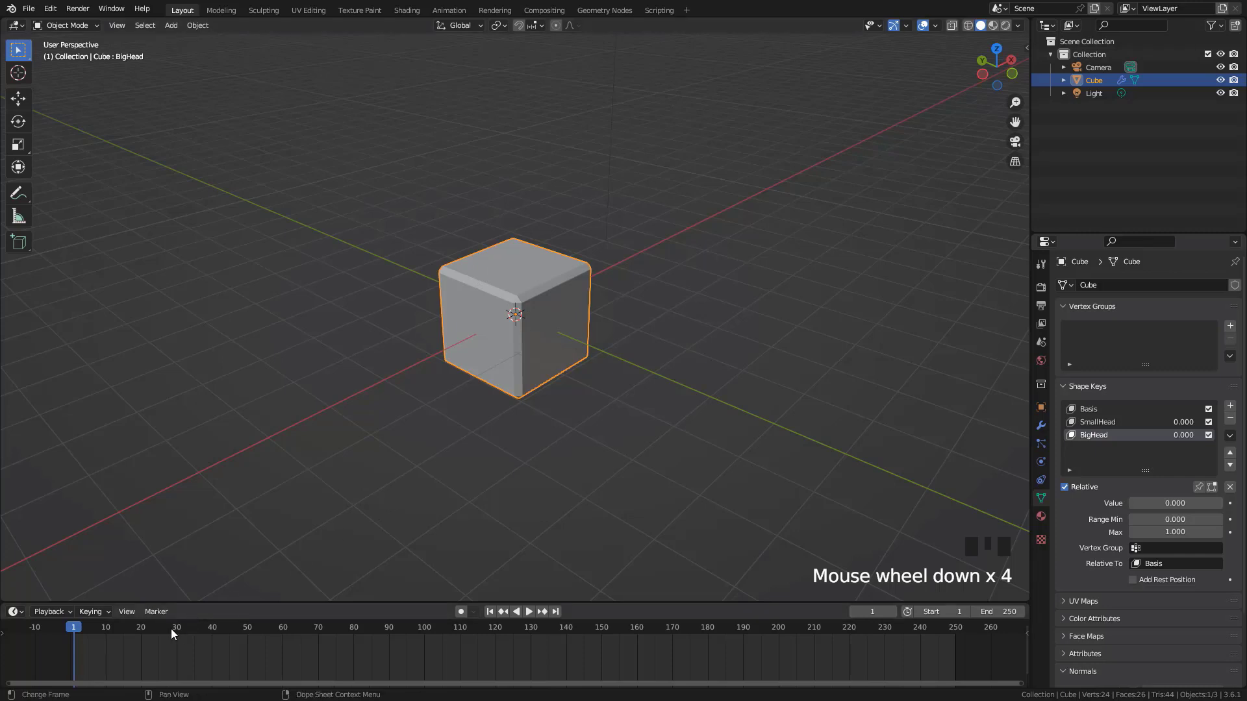
click(216, 629)
click(213, 628)
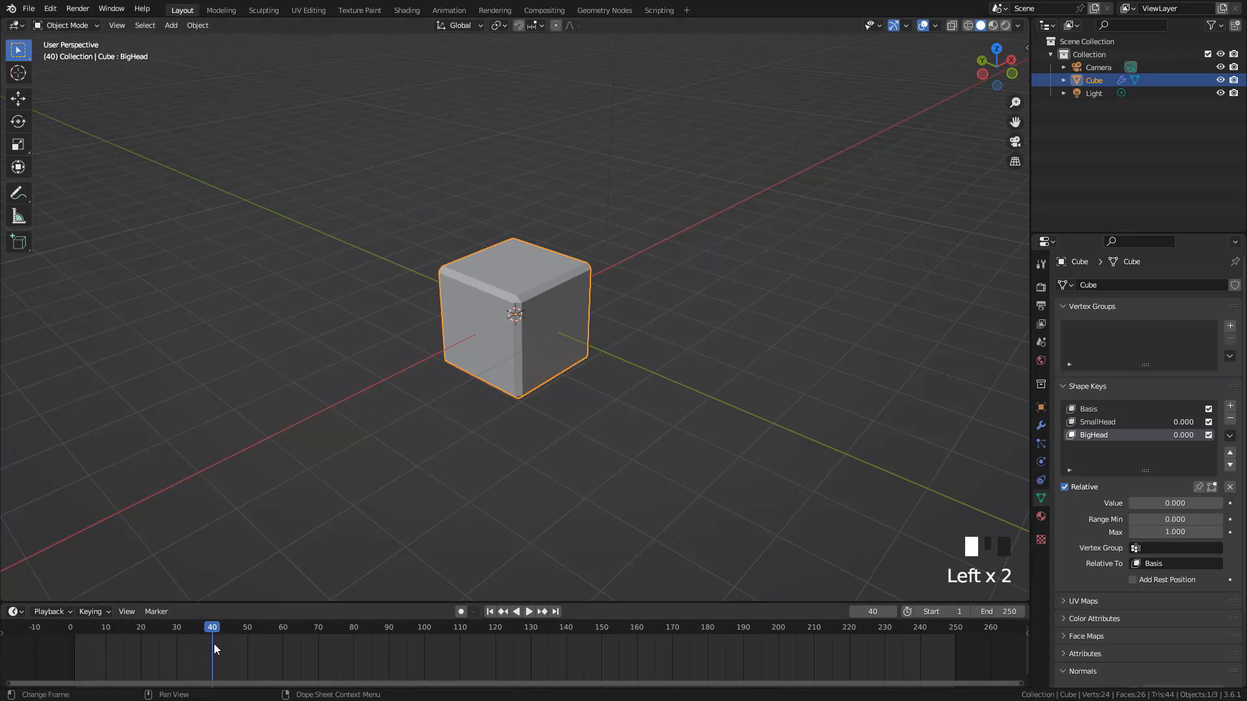
drag(213, 629, 352, 642)
drag(359, 634, 222, 611)
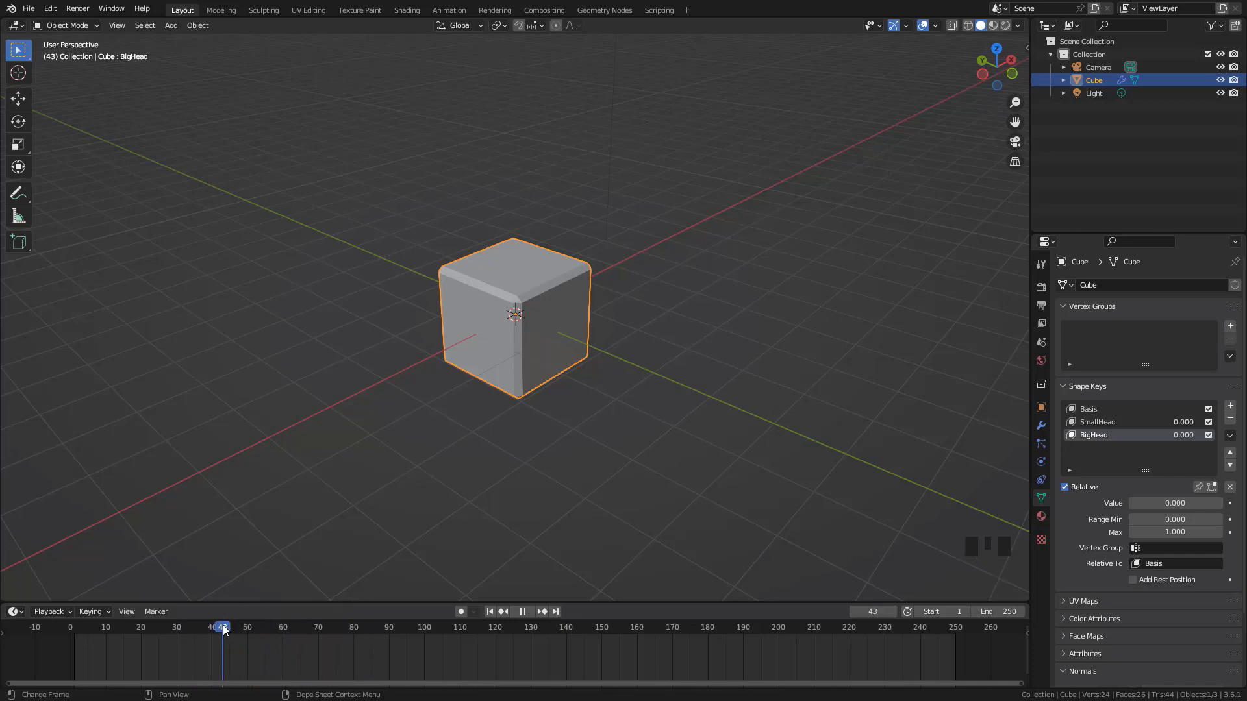
key(space)
click(217, 627)
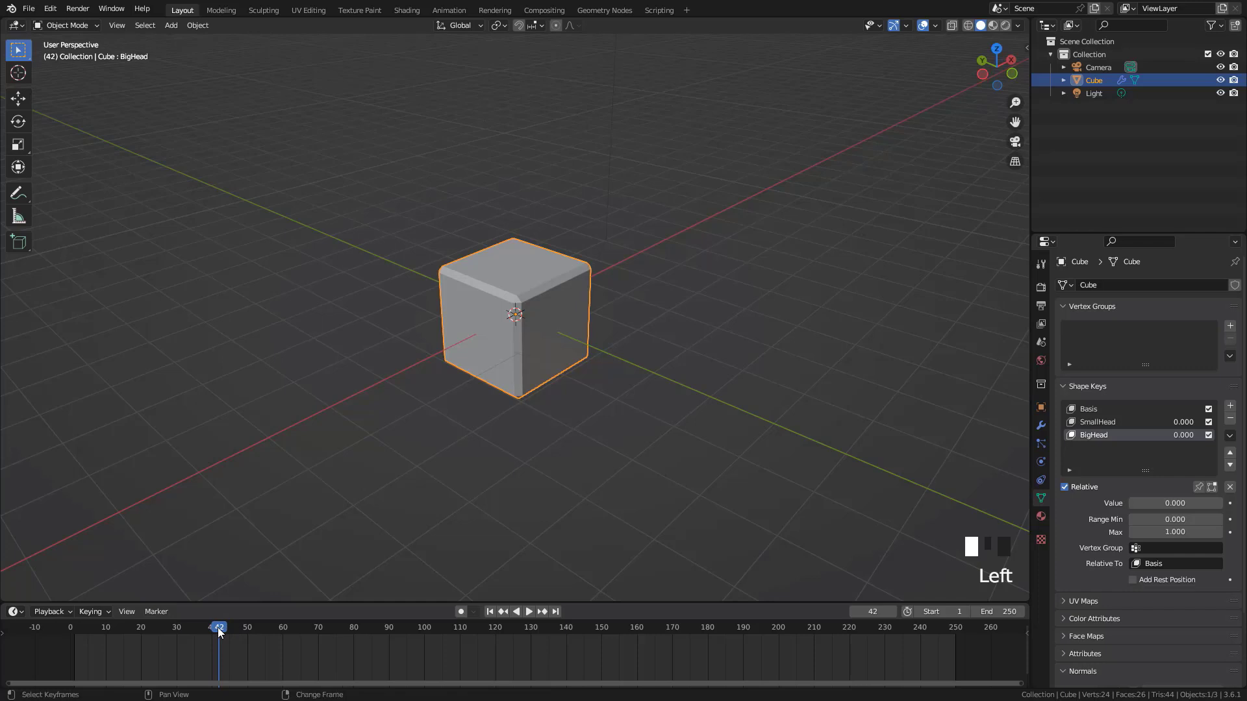
key(shift+Left)
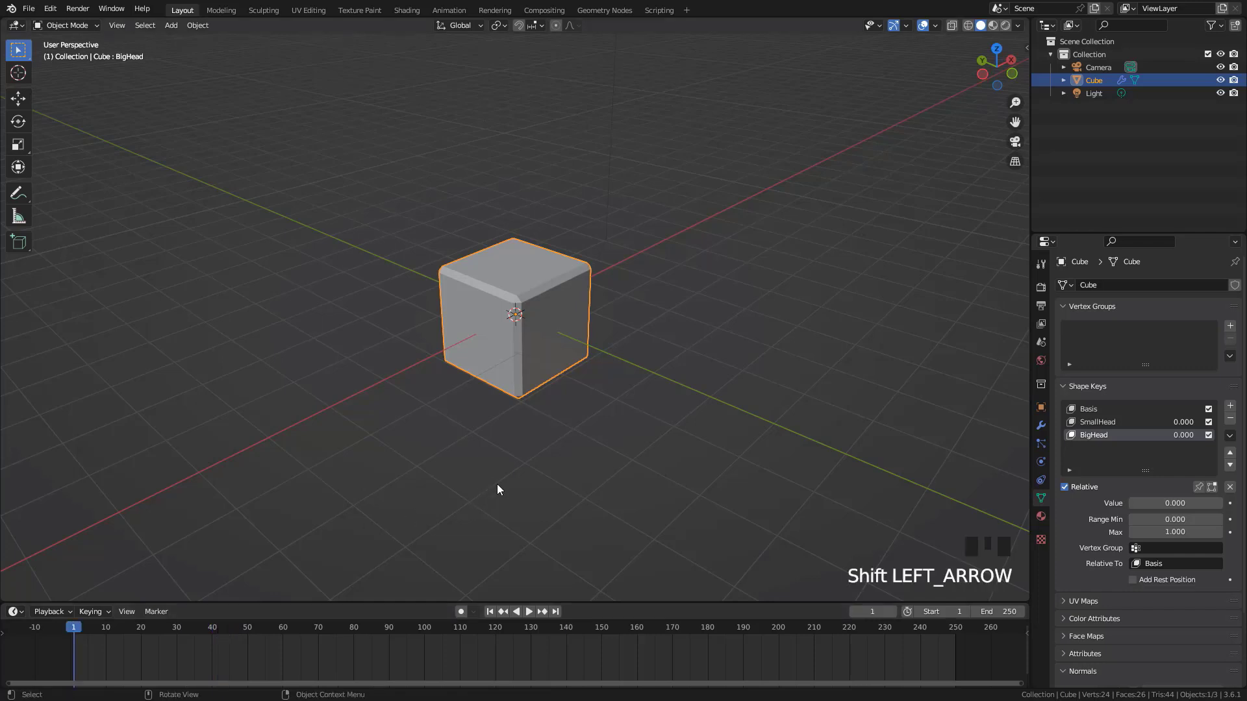
Slightly adjust the height of the Timeline area below the 3D viewport
drag(601, 601, 597, 607)
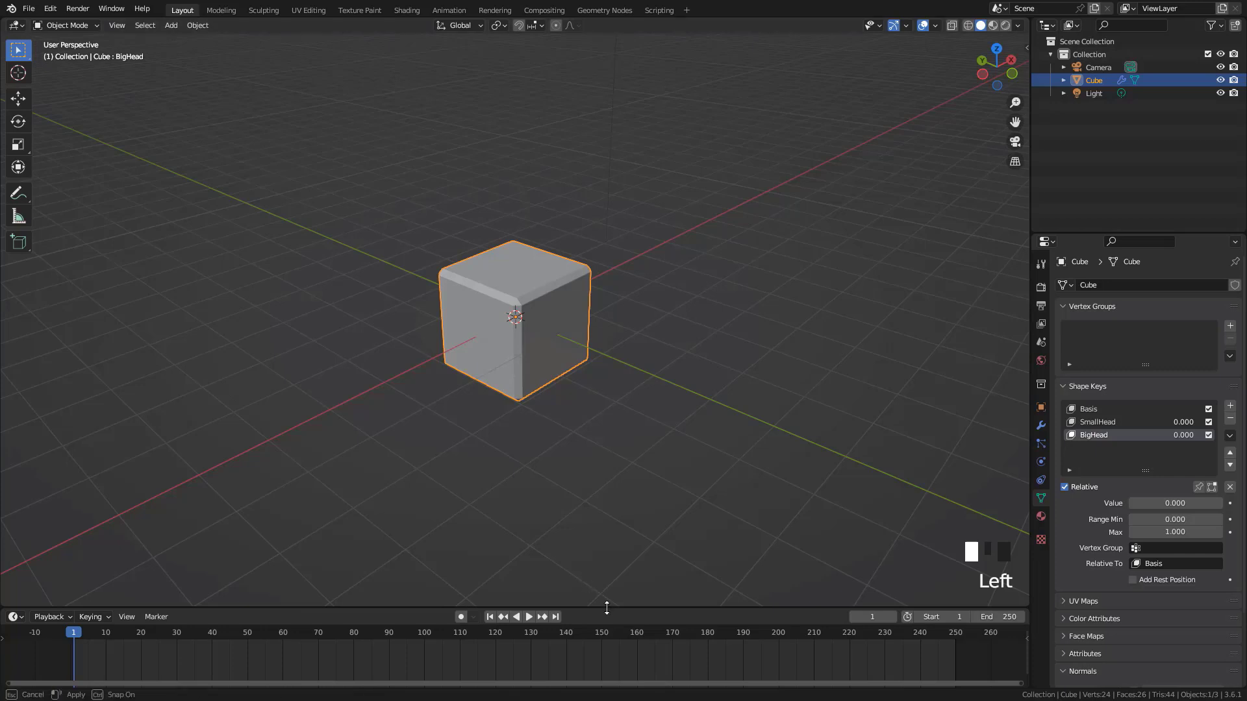
mouse_move(605, 609)
mouse_down()
mouse_move(605, 622)
mouse_move(586, 606)
mouse_up()
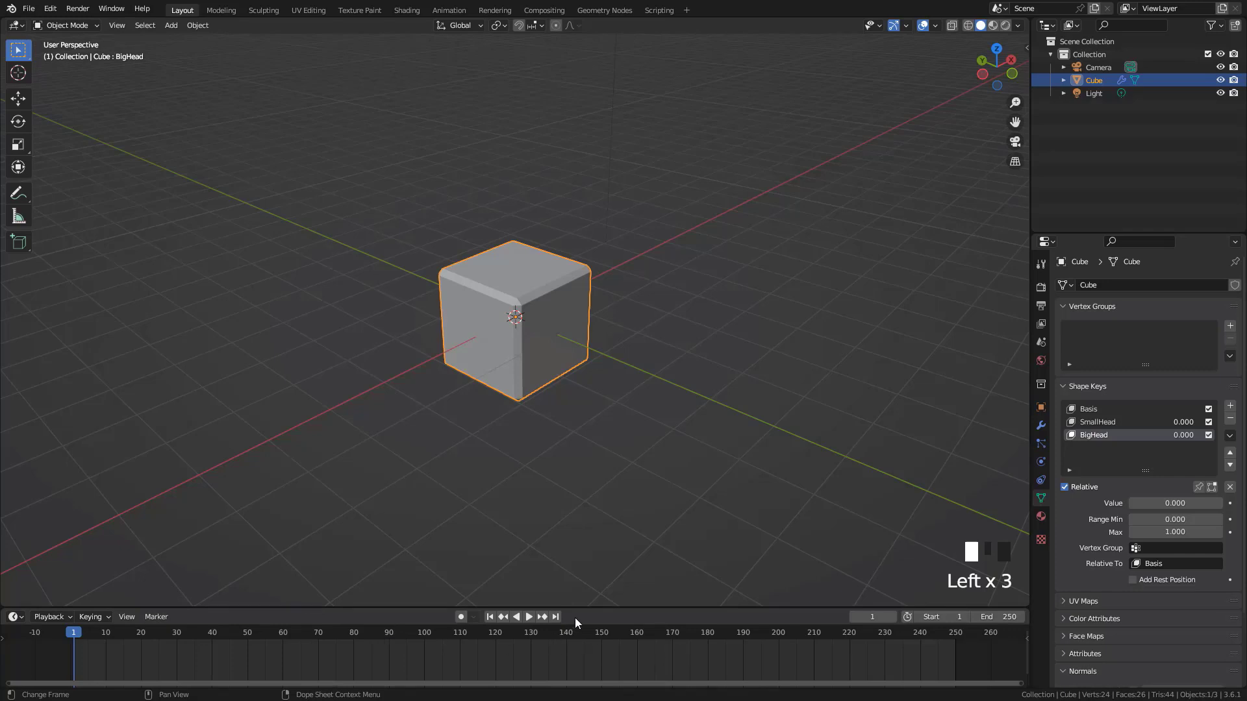
drag(587, 608, 584, 599)
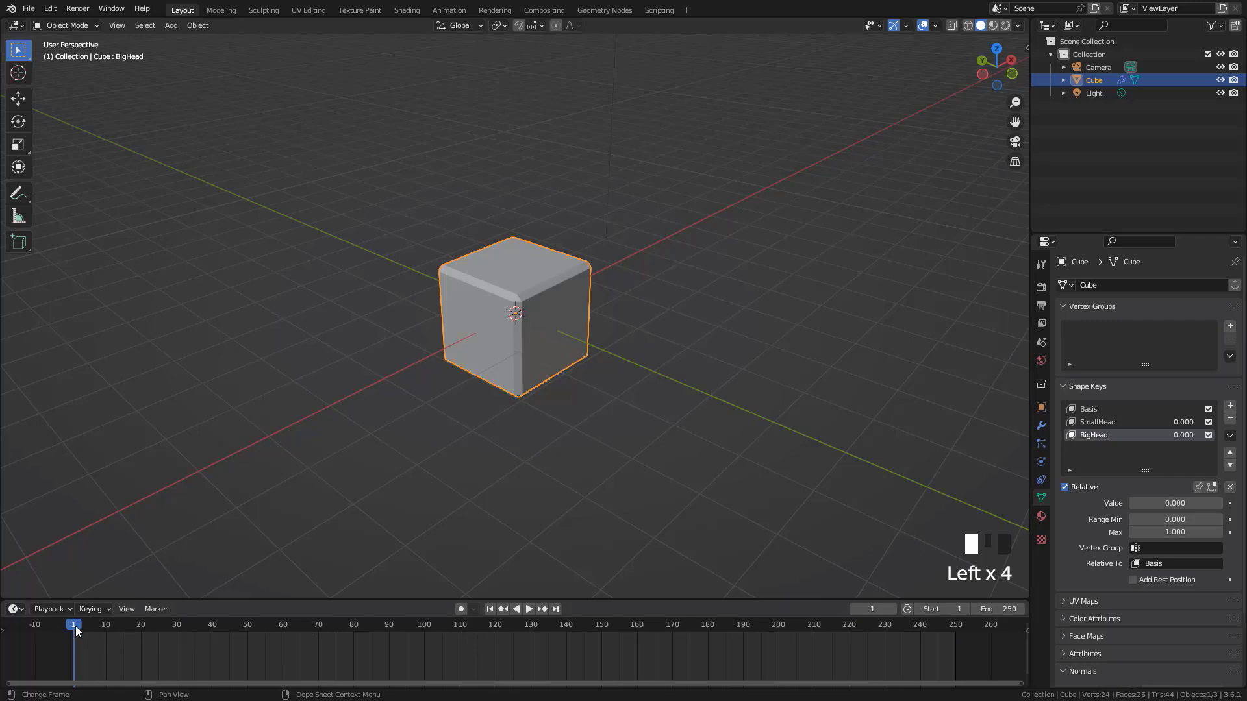
Scrub the playhead from frame 1 to frame 78, and set the current frame back to 1
drag(75, 626, 346, 653)
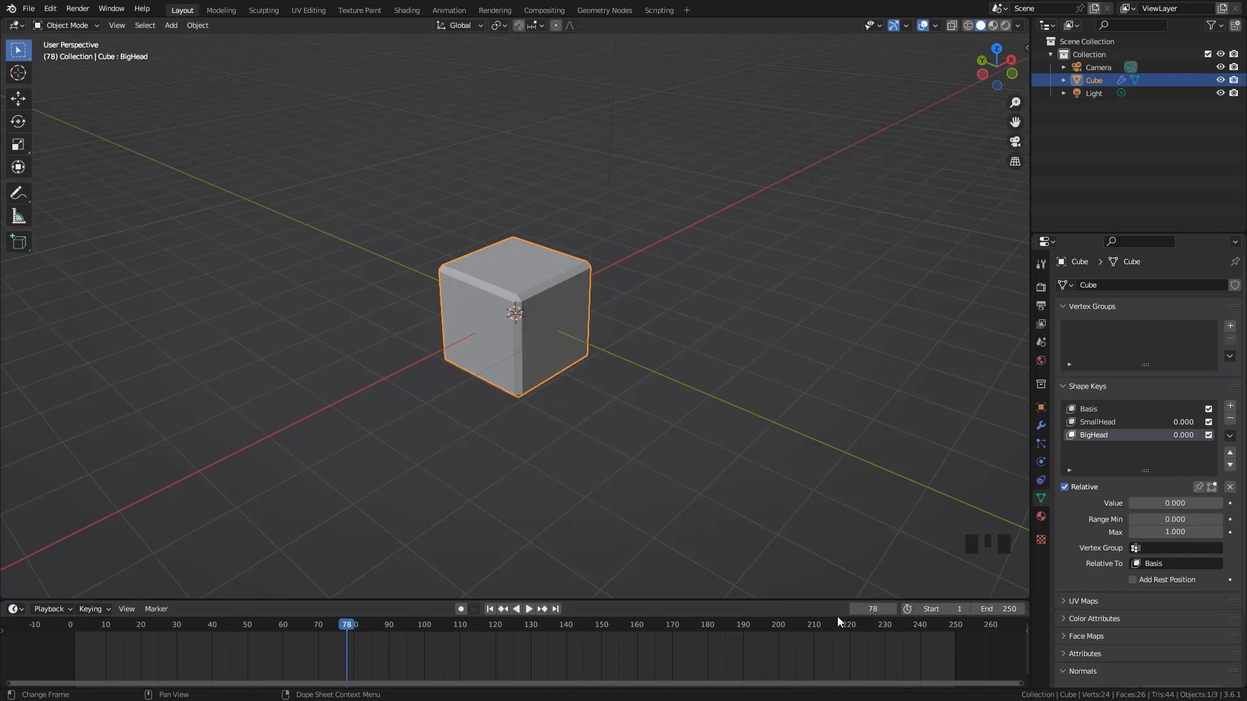
click(878, 609)
text(1)
key(Return)
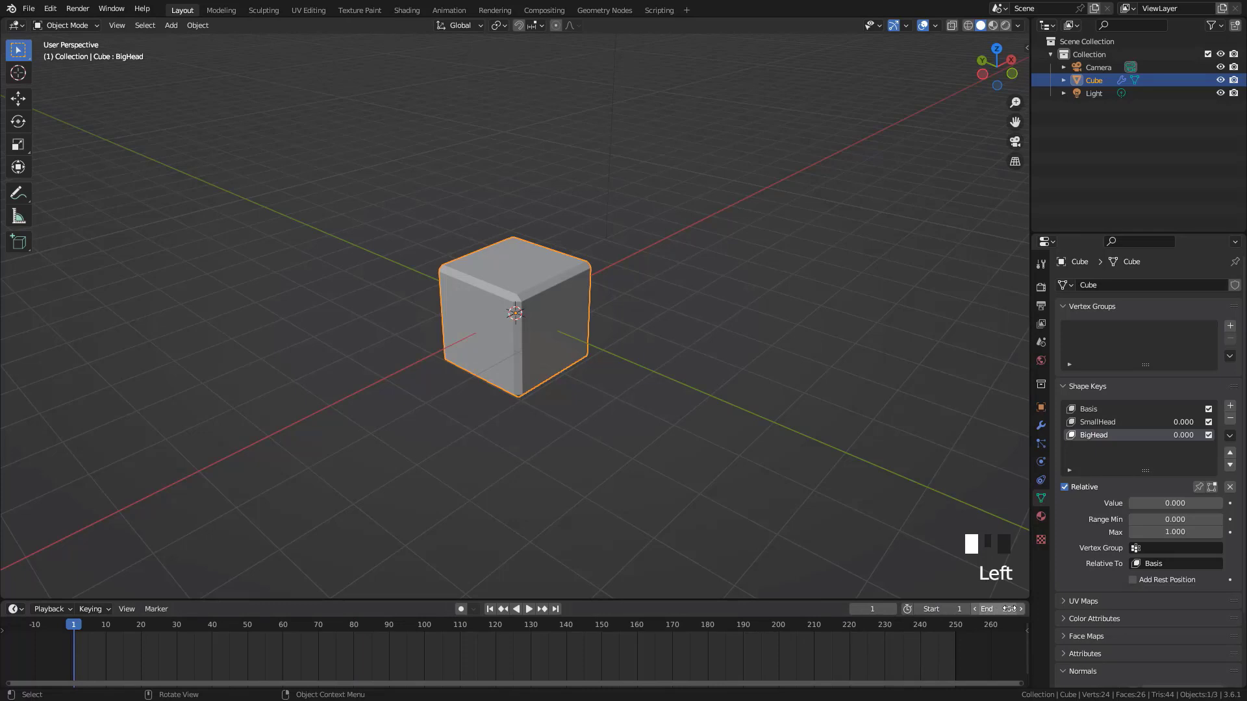
Try an end frame of 10 with a short playback, and restore the end frame to 250
double_click(984, 611)
text(200)
key(Return)
text(10)
key(Return)
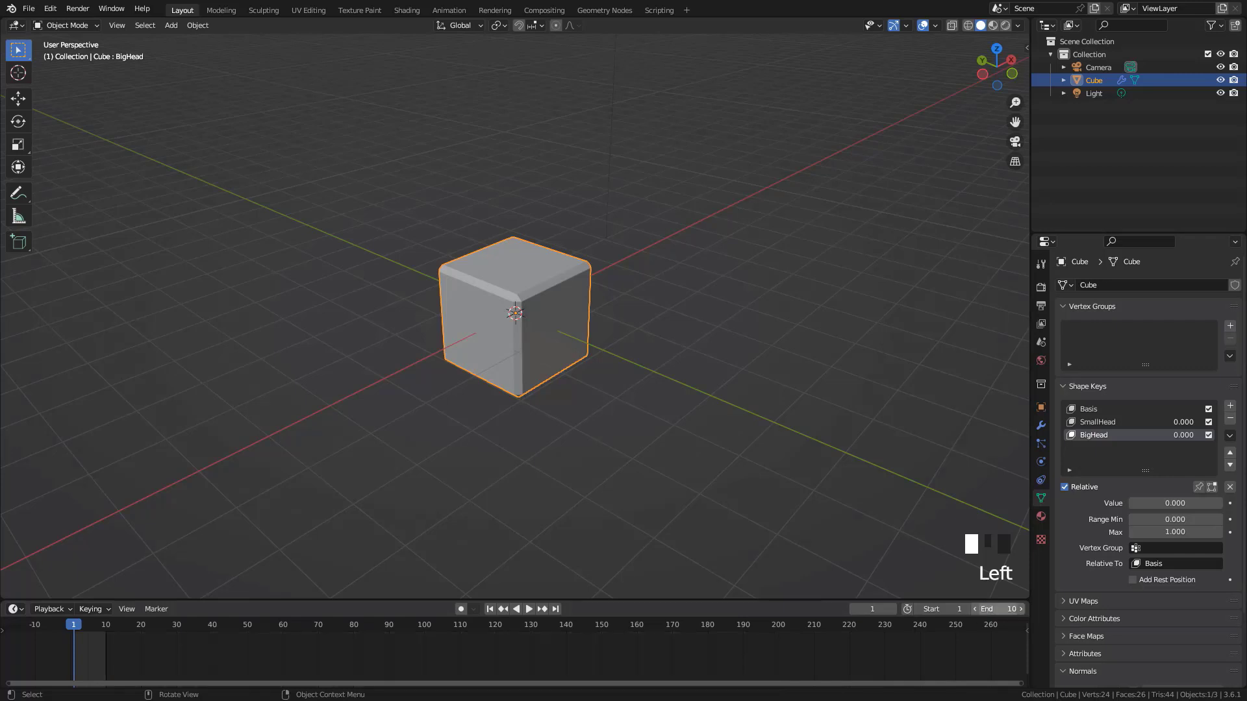
key(Home)
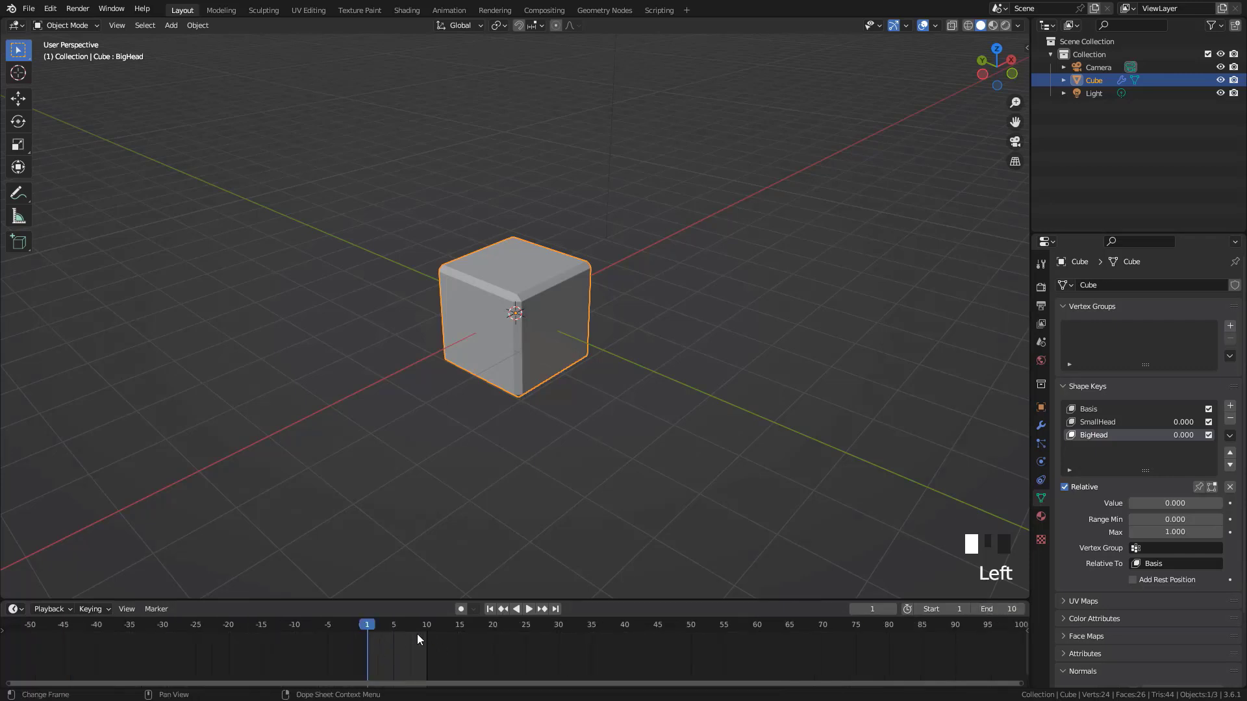
key(space)
key(Escape)
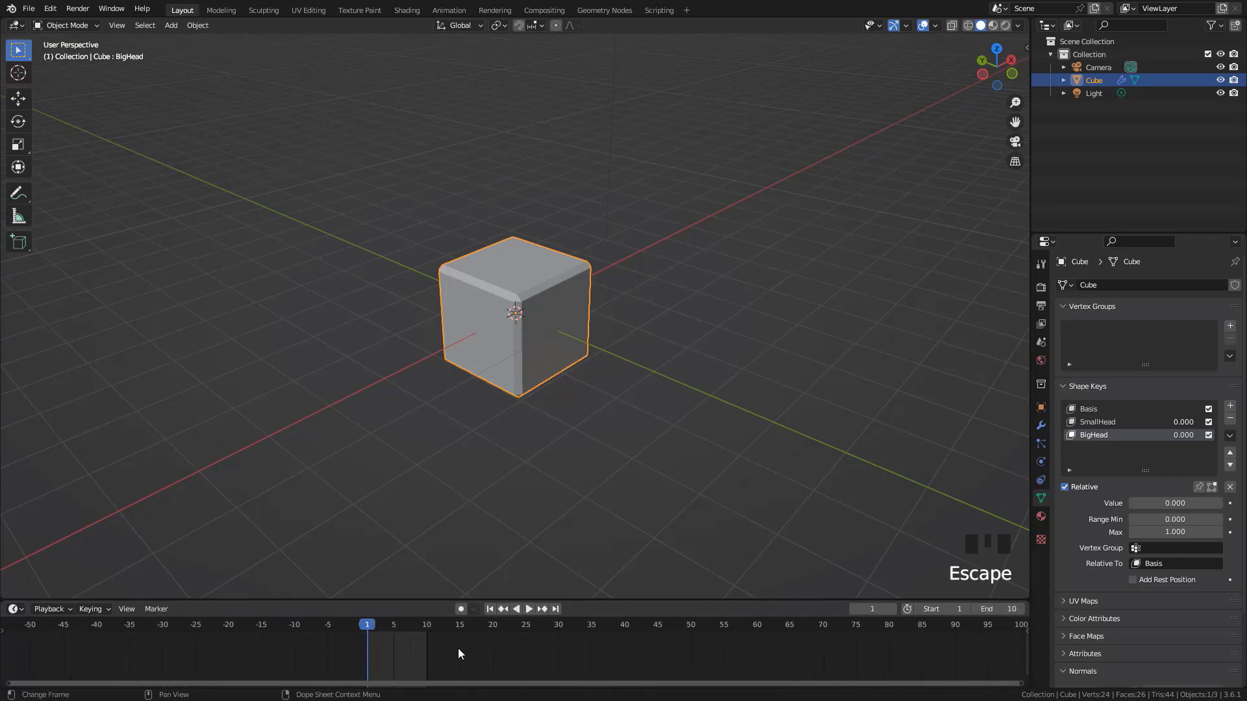
scroll(467, 653, down, 1)
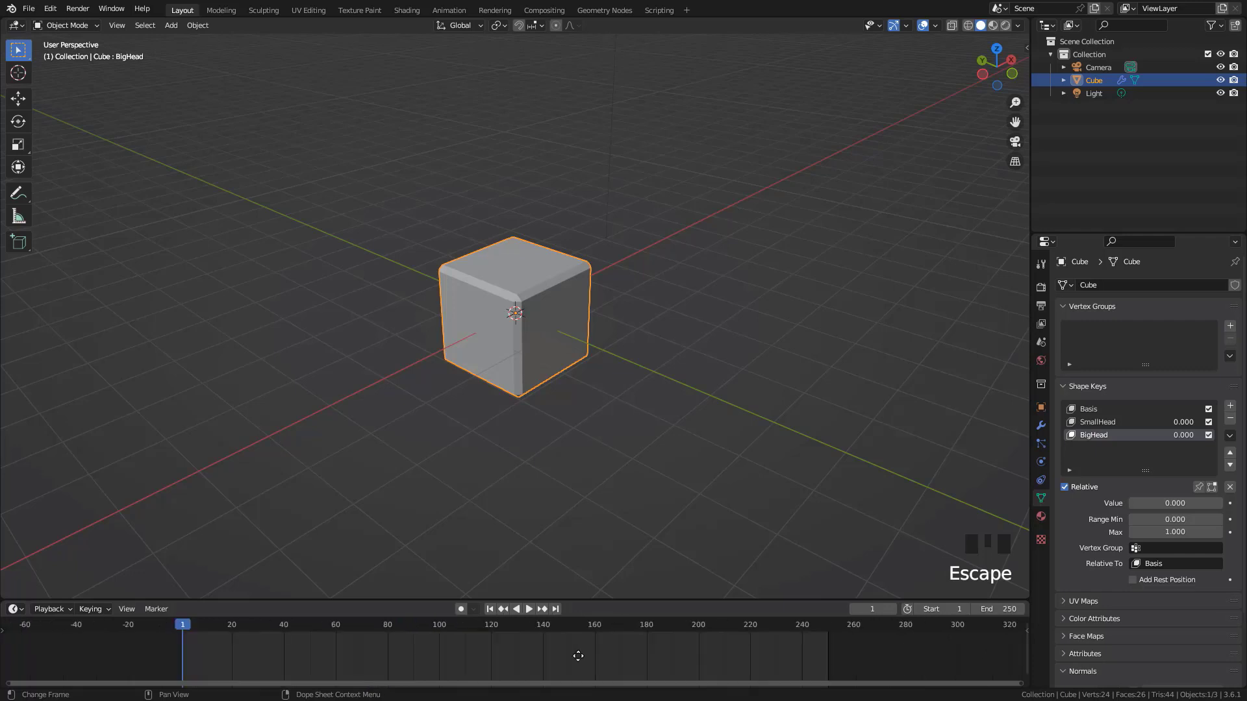
middle_drag(576, 657, 592, 657)
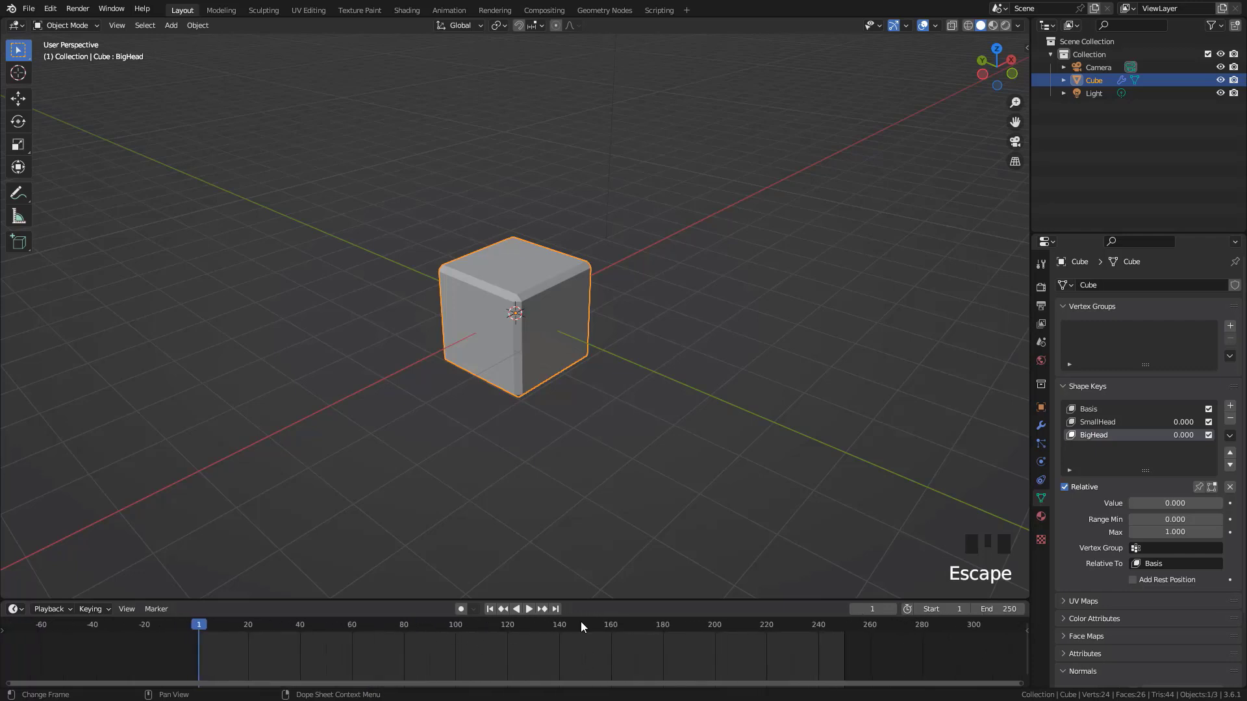
Scrub the playhead to frame 25 and back to frame 0, play the timeline from there, and stop it
drag(204, 627, 261, 649)
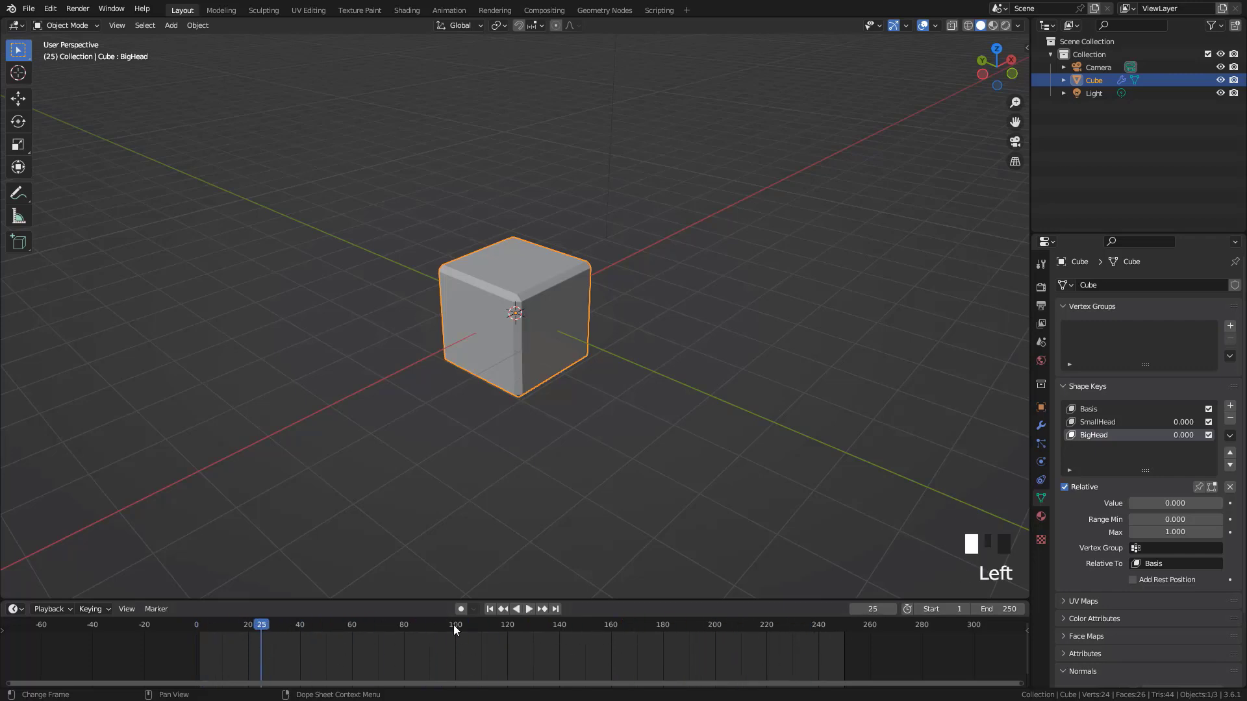
drag(267, 625, 197, 636)
click(198, 636)
click(197, 626)
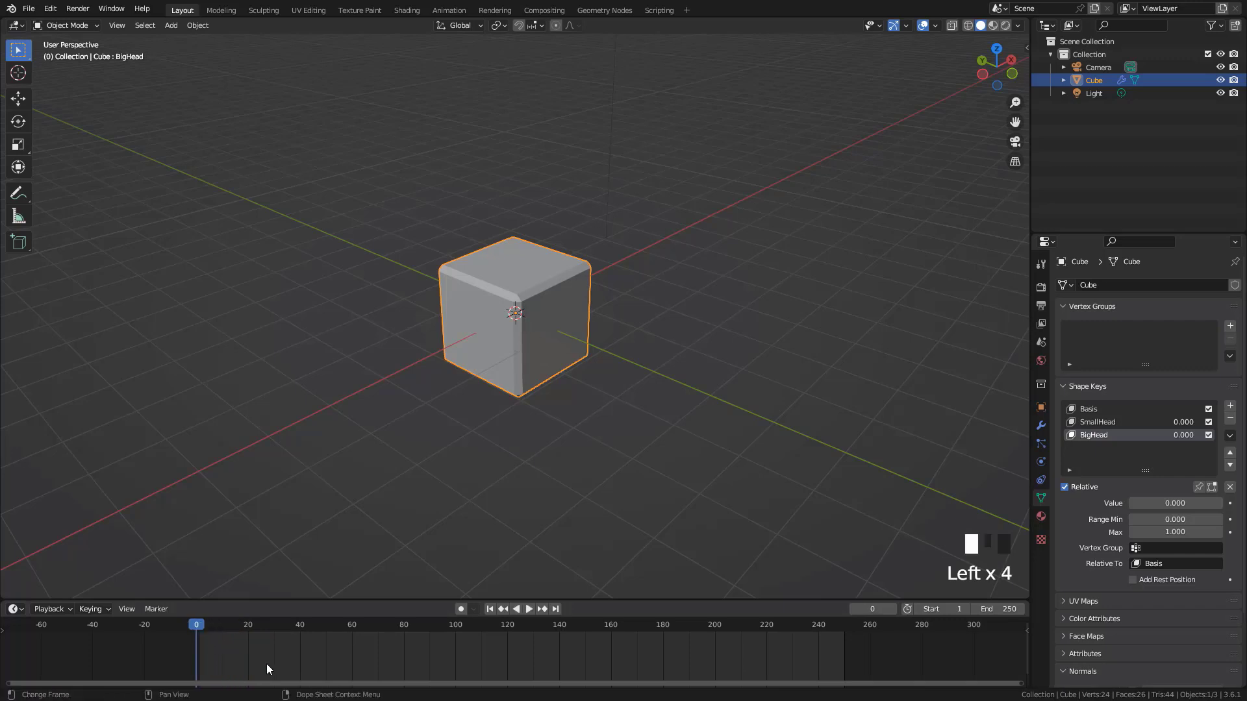
key(space)
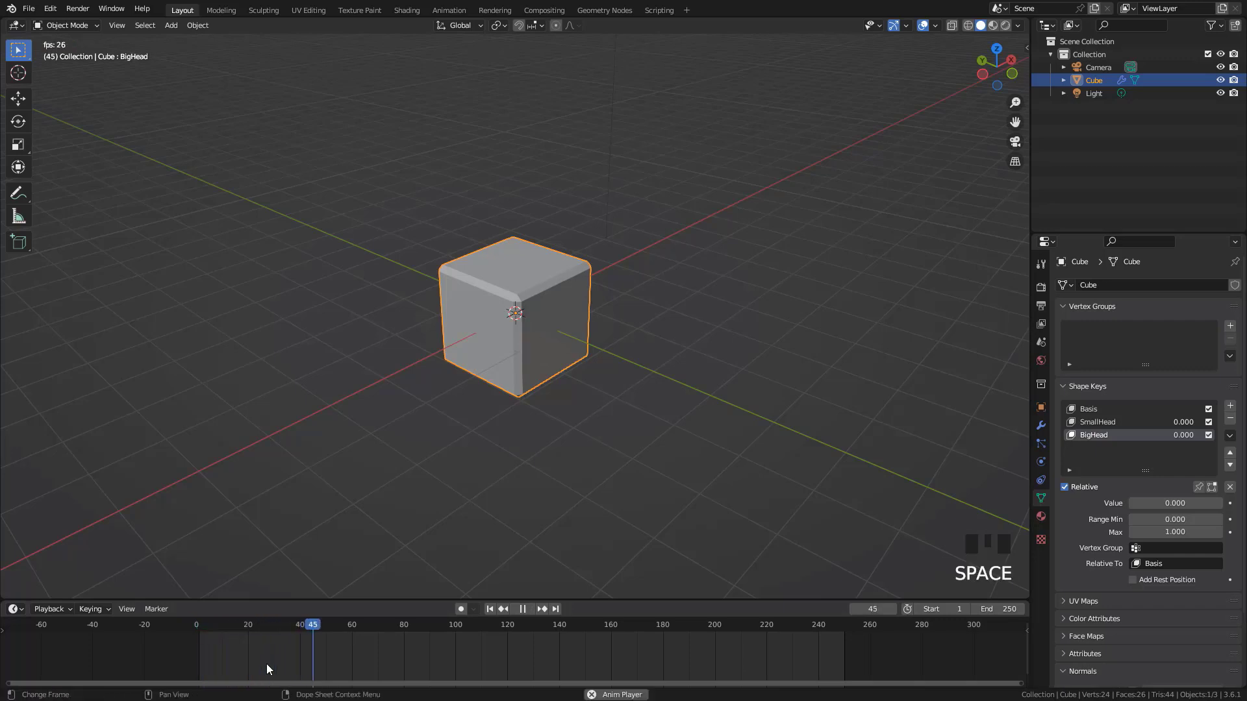
key(Escape)
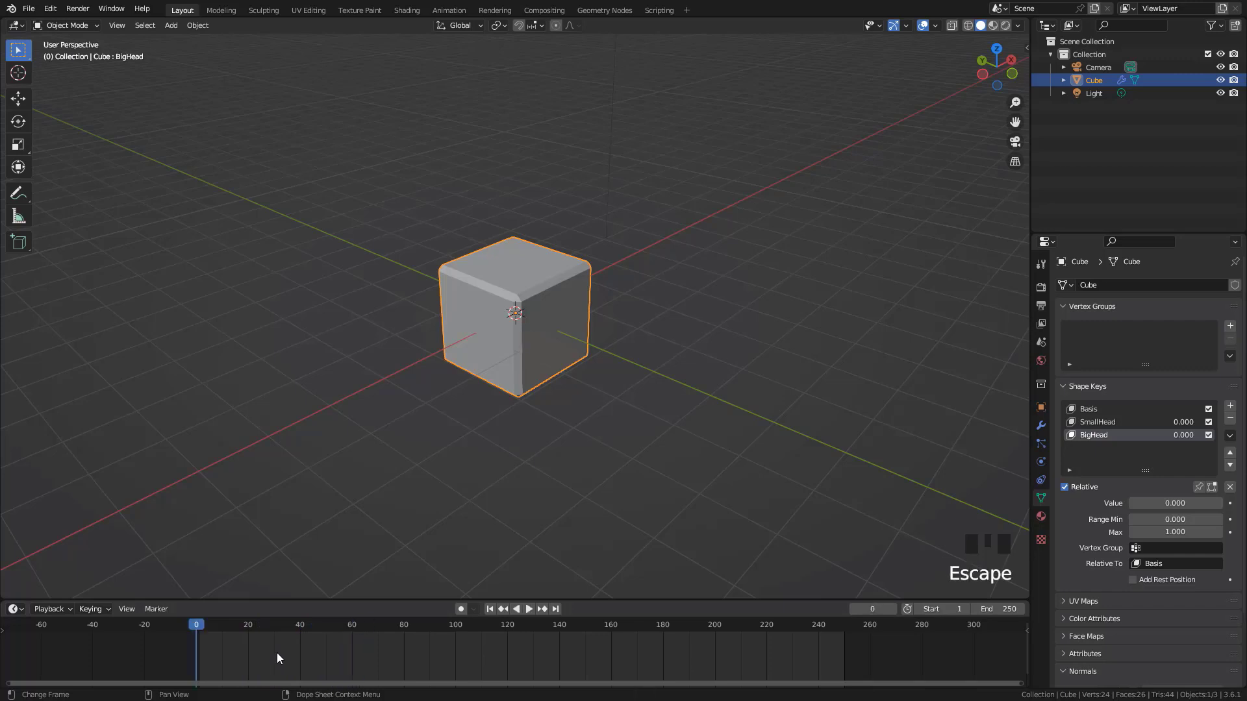
Place the playhead on frame 1, play the timeline from there, and stop it
click(203, 626)
click(203, 628)
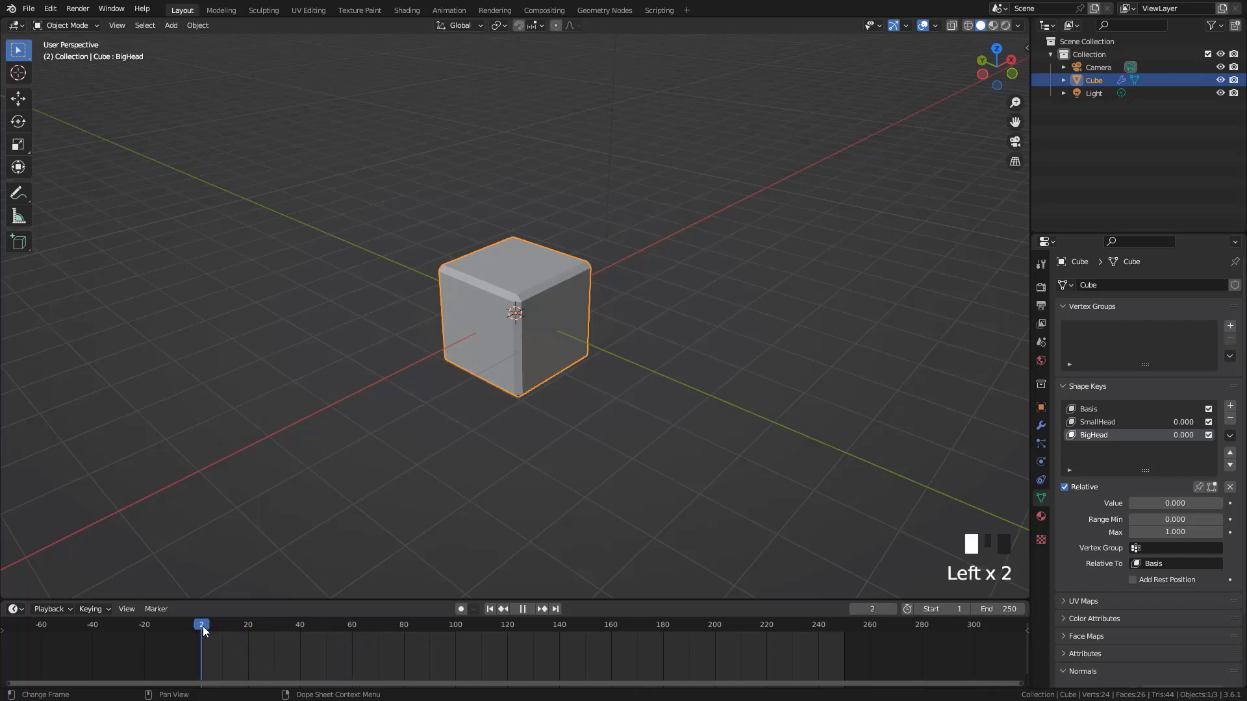
drag(203, 630, 199, 630)
key(space)
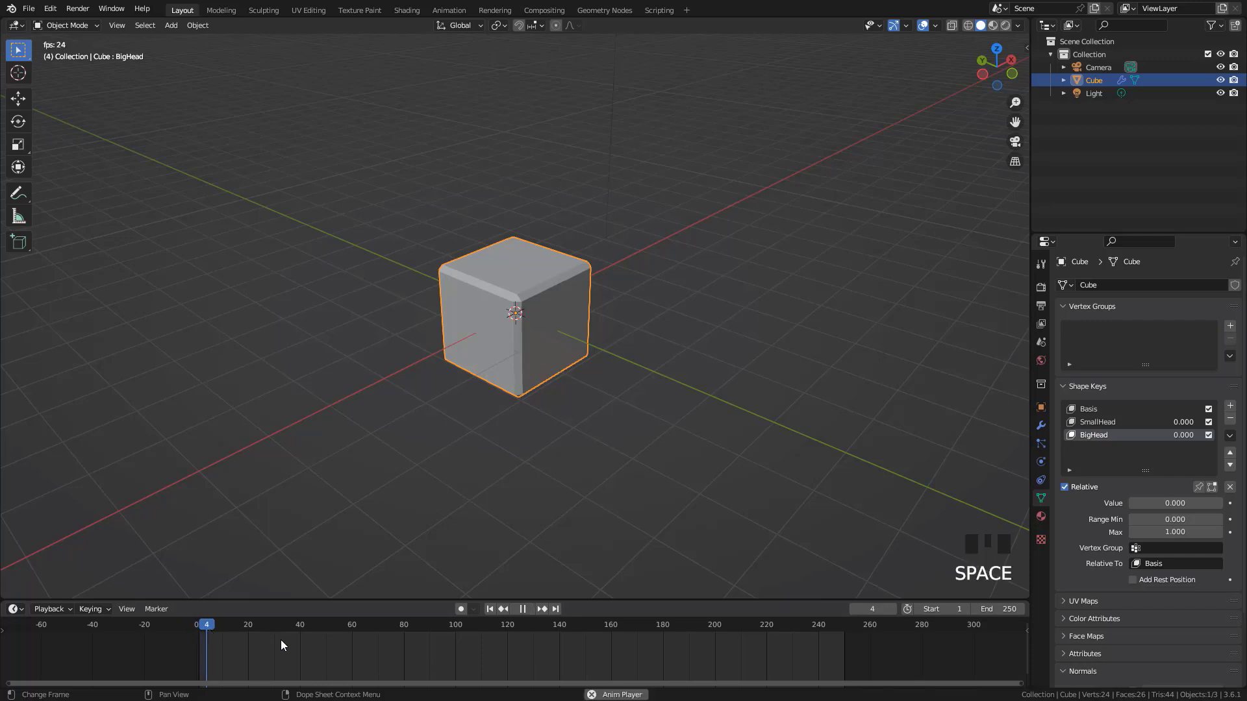
key(Escape)
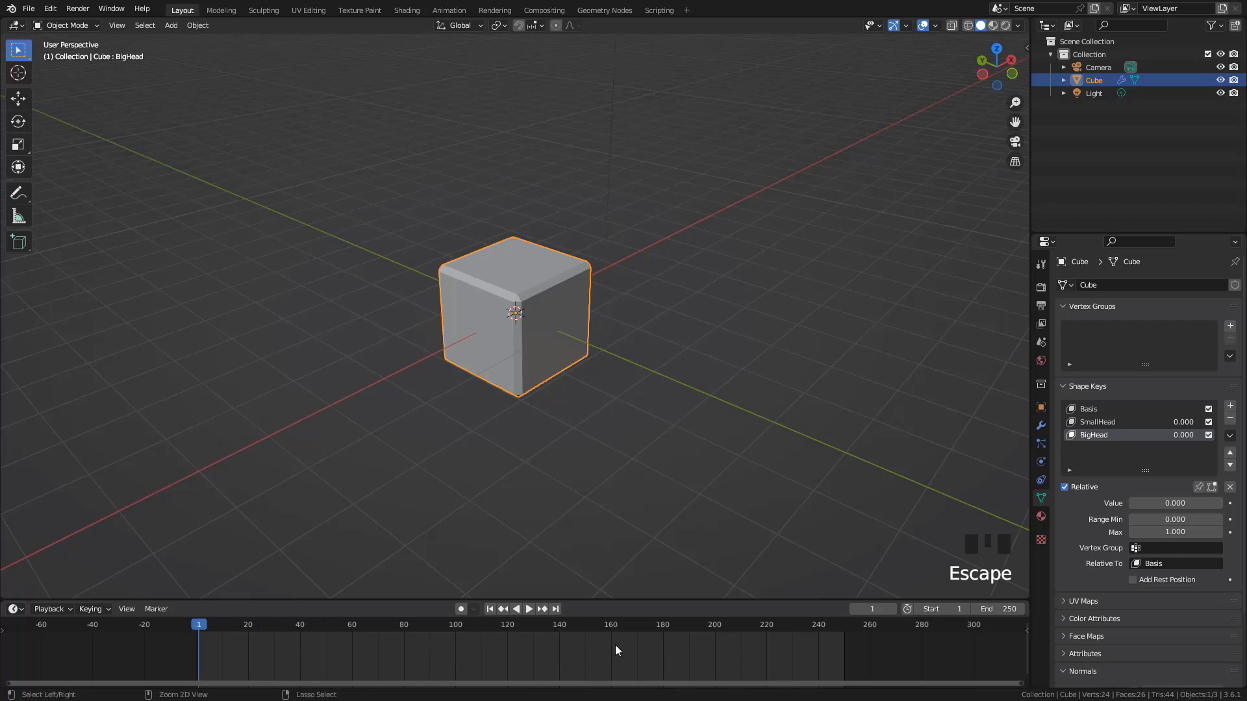
Switch the timeline from frames to seconds and bring the 10-second mark into view
key(ctrl+t)
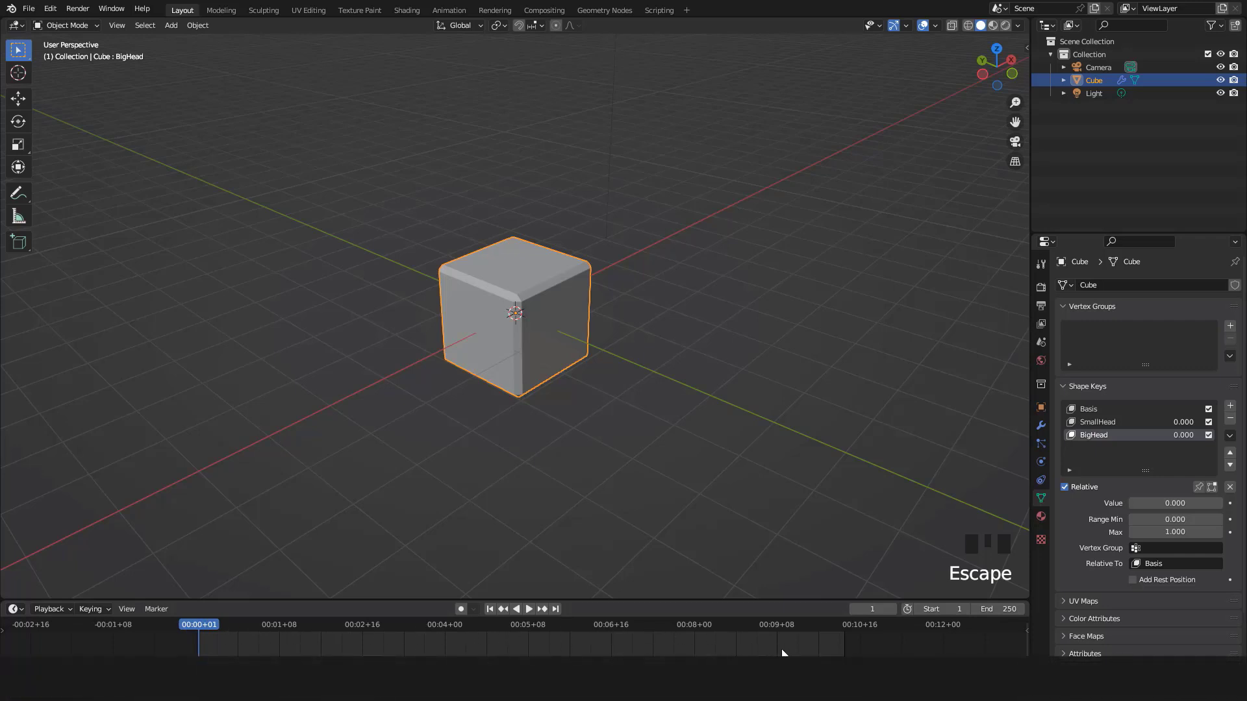
scroll(920, 656, up, 5)
middle_drag(936, 659, 670, 656)
scroll(893, 629, up, 4)
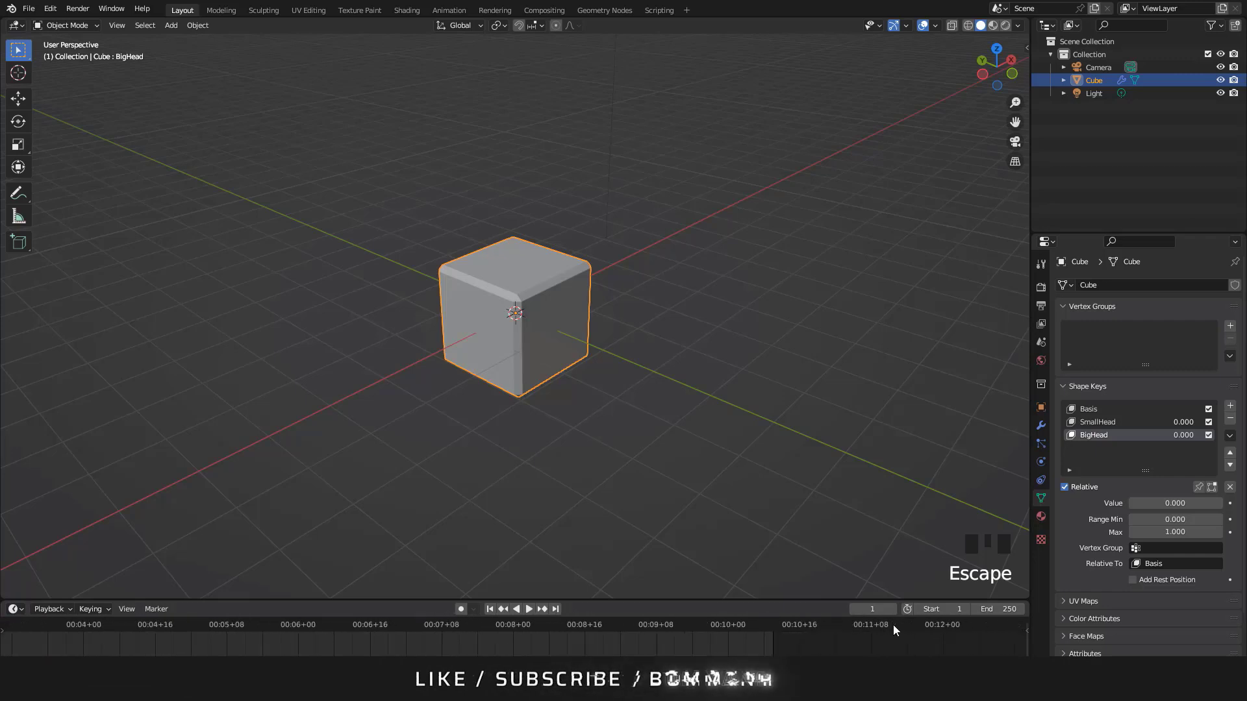
middle_drag(820, 630, 812, 631)
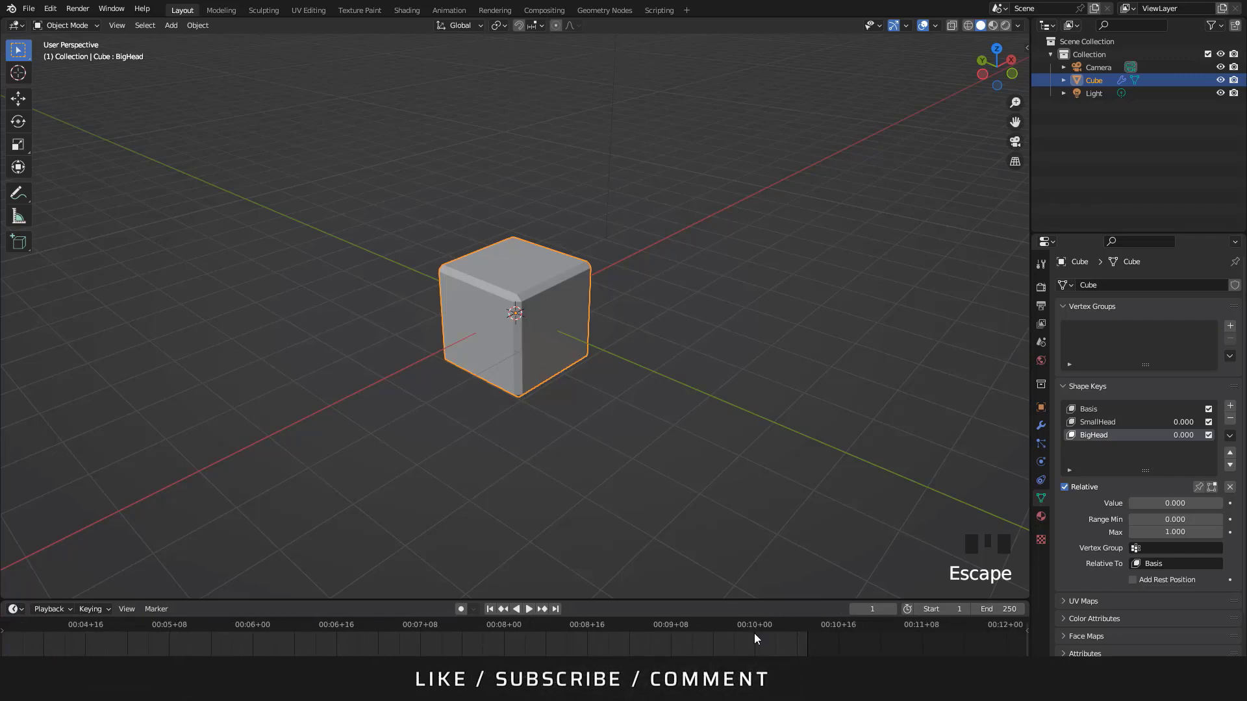
Move the playhead to the 10-second mark and set the scene's end frame to 240
click(755, 625)
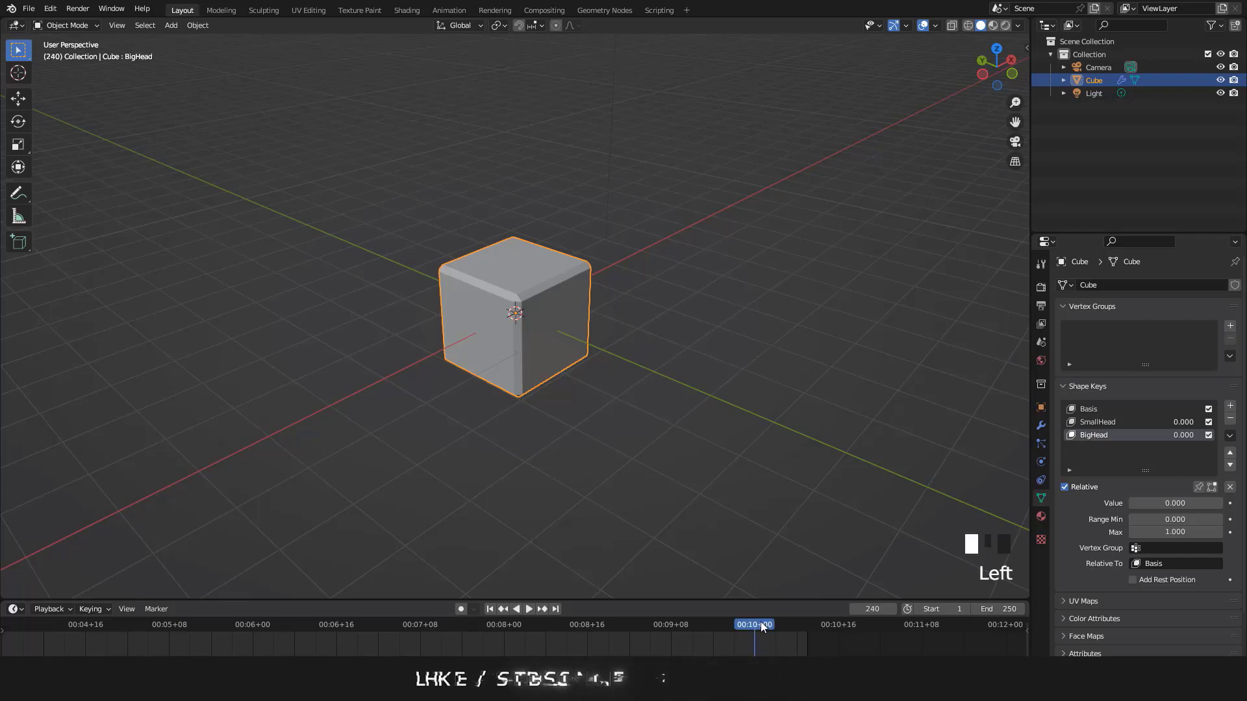
click(1000, 608)
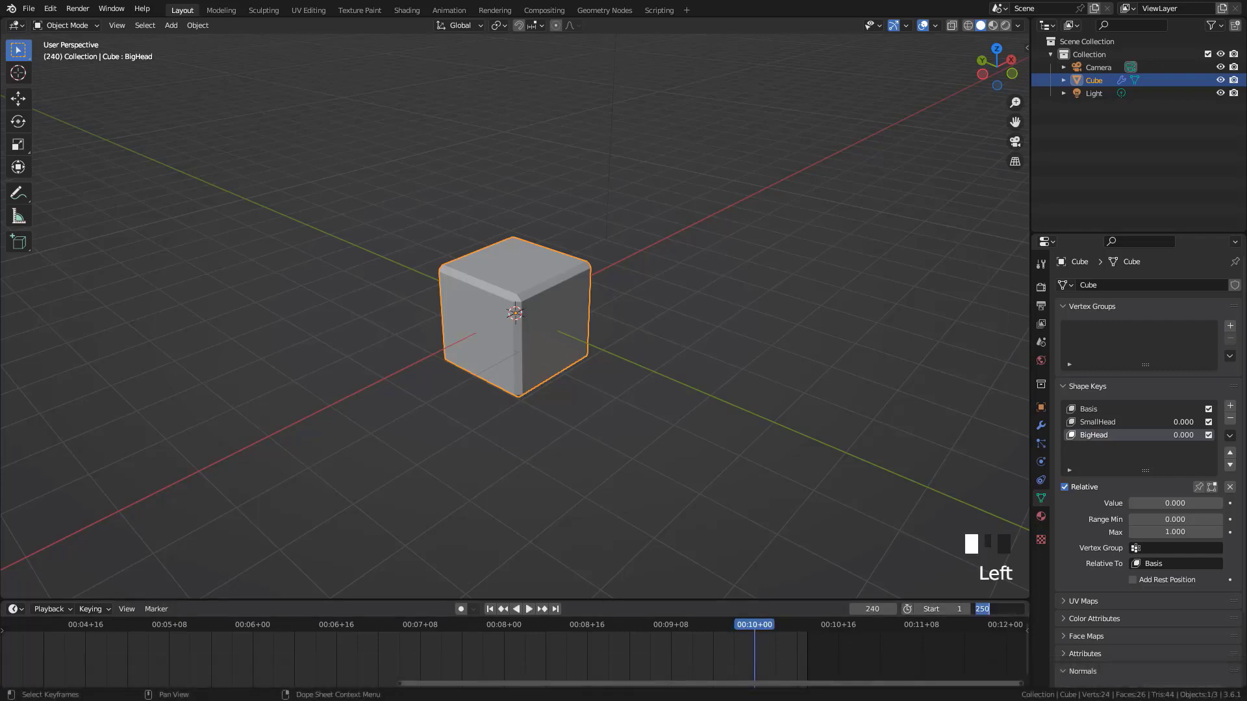
text(240)
key(Return)
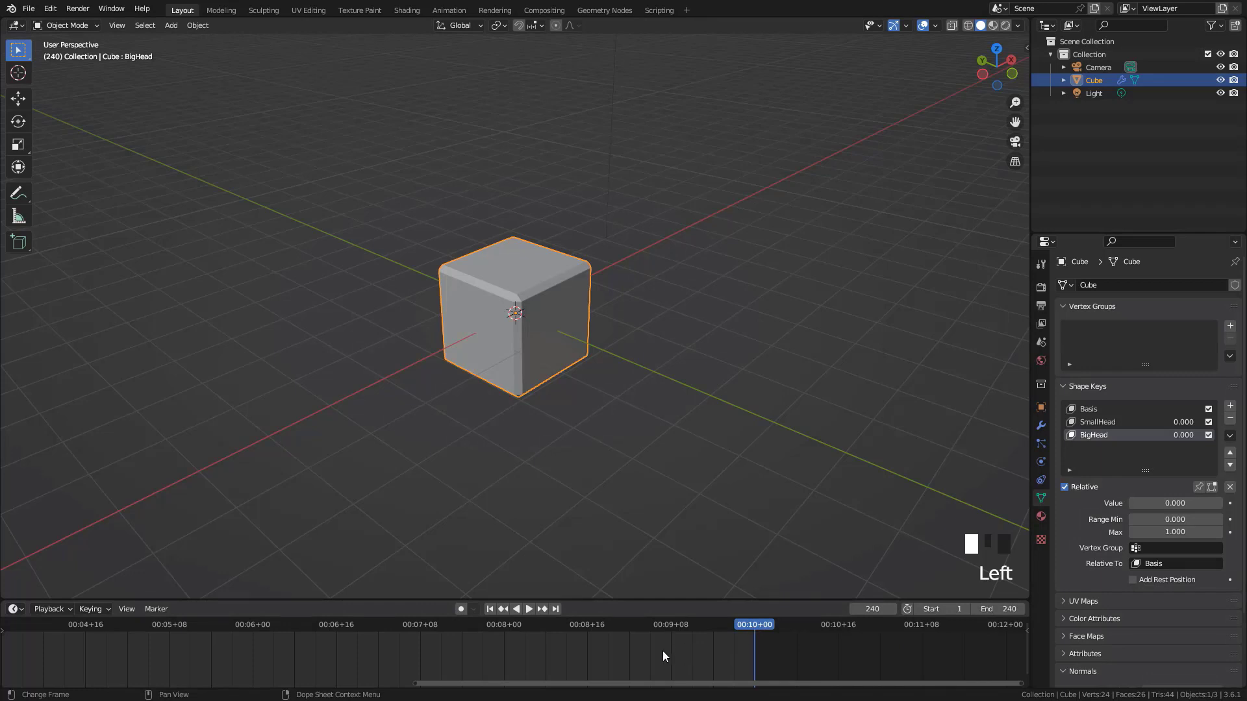
Examine the timeline range in seconds from its start to the 10-second mark
scroll(653, 657, down, 4)
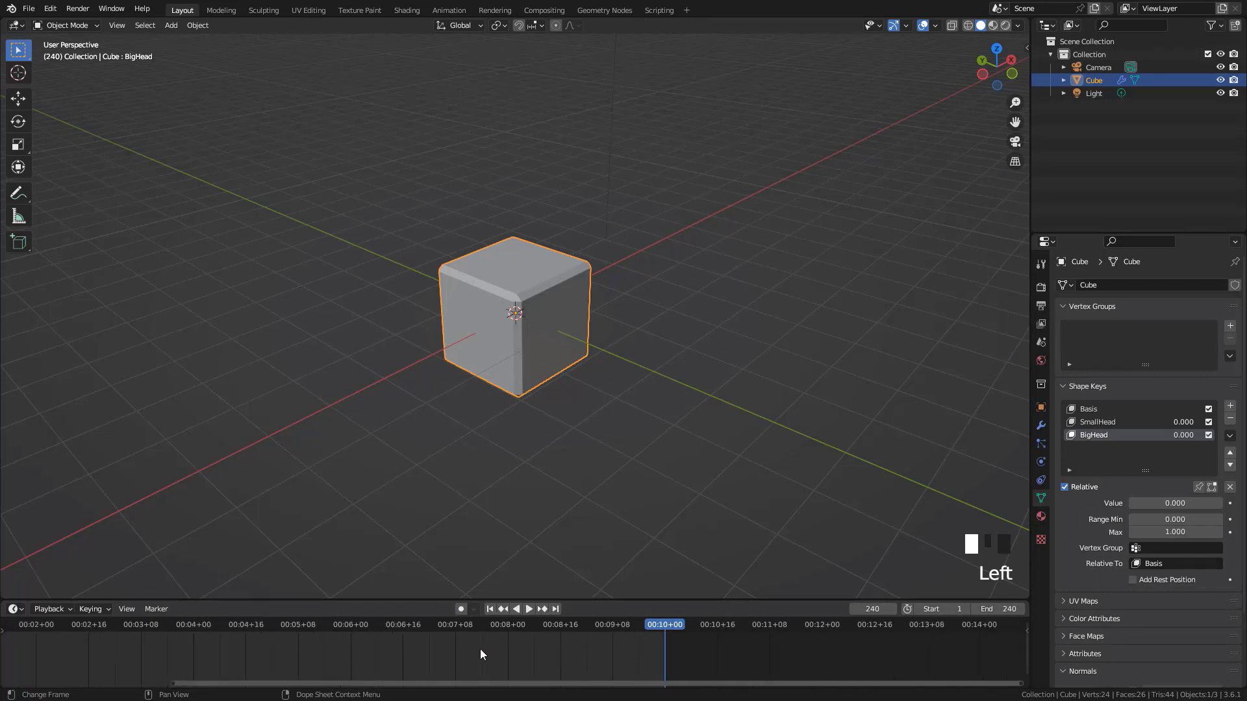
scroll(481, 655, down, 1)
middle_drag(414, 660, 621, 666)
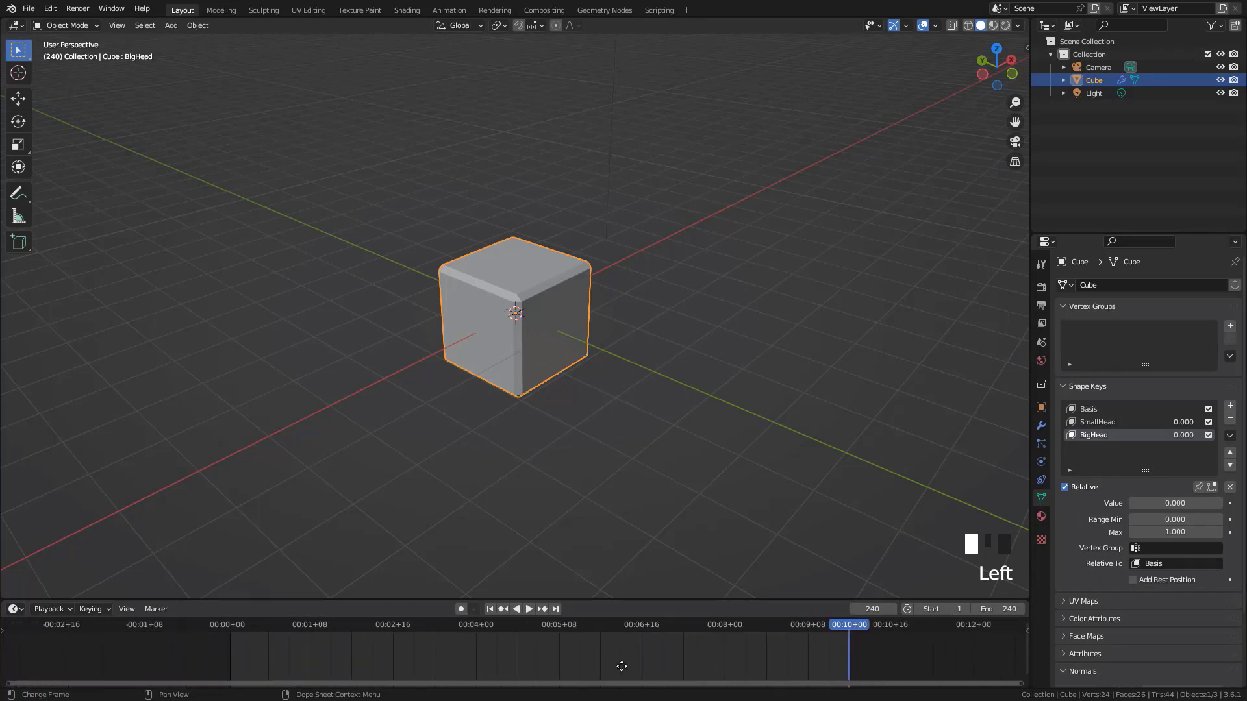
scroll(760, 656, up, 3)
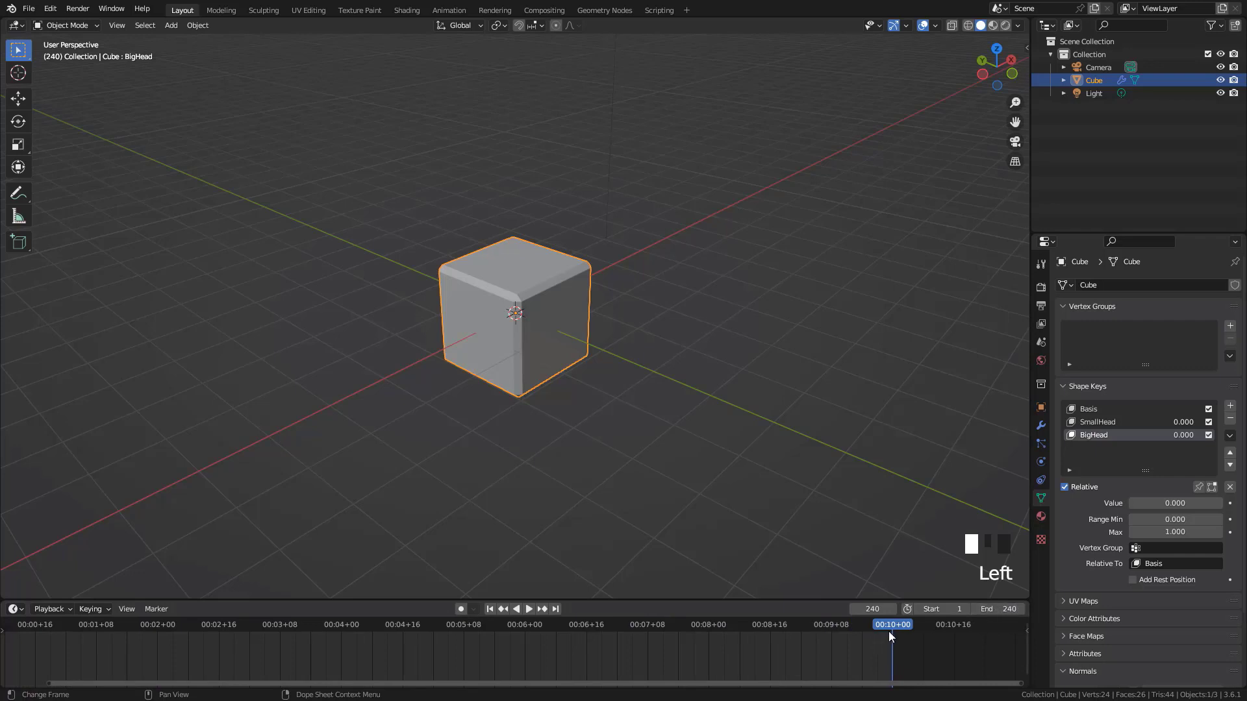
scroll(742, 661, down, 4)
middle_drag(527, 653, 572, 665)
scroll(656, 662, down, 3)
scroll(653, 661, up, 3)
scroll(572, 670, up, 1)
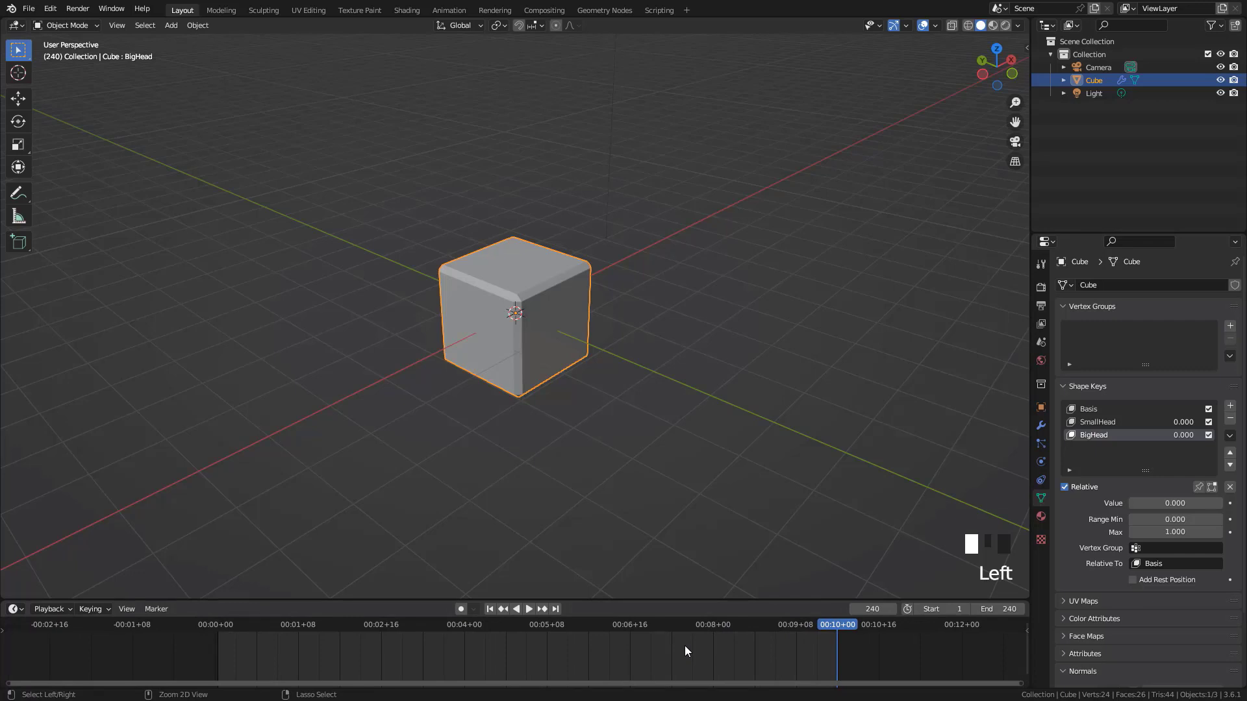
Switch the timeline display from seconds back to frame numbers
key(ctrl+t)
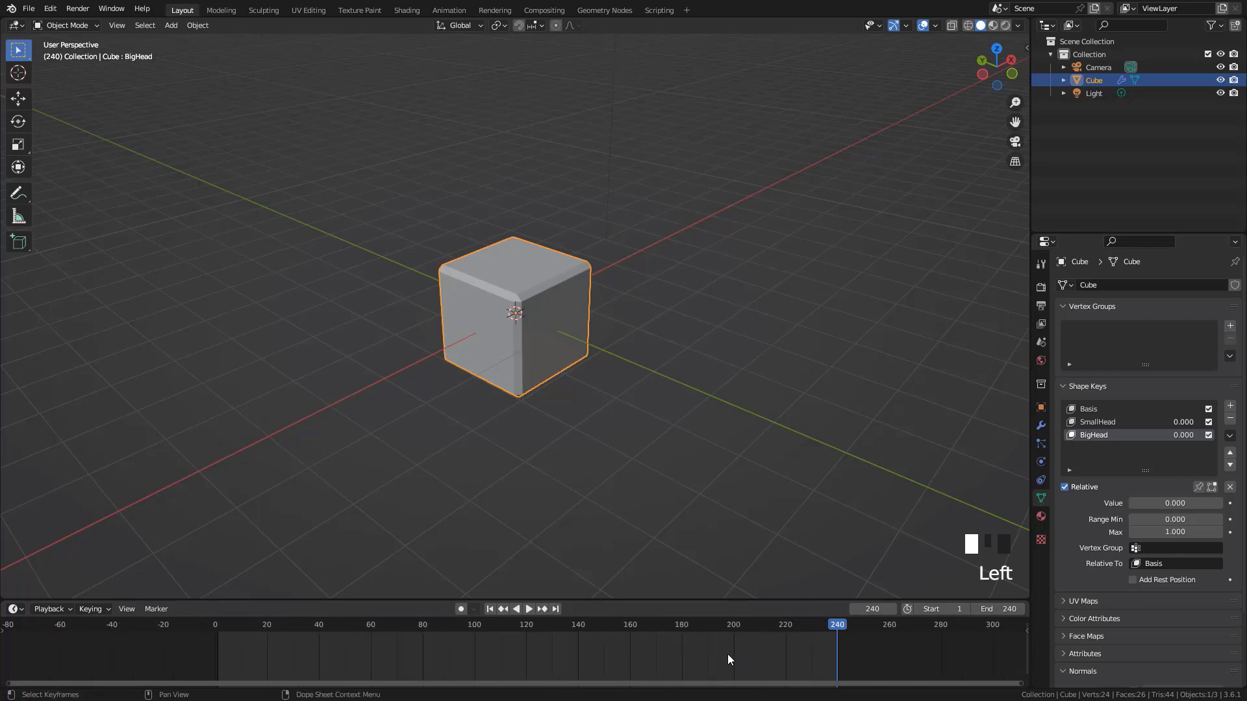
scroll(727, 660, up, 1)
scroll(727, 655, down, 1)
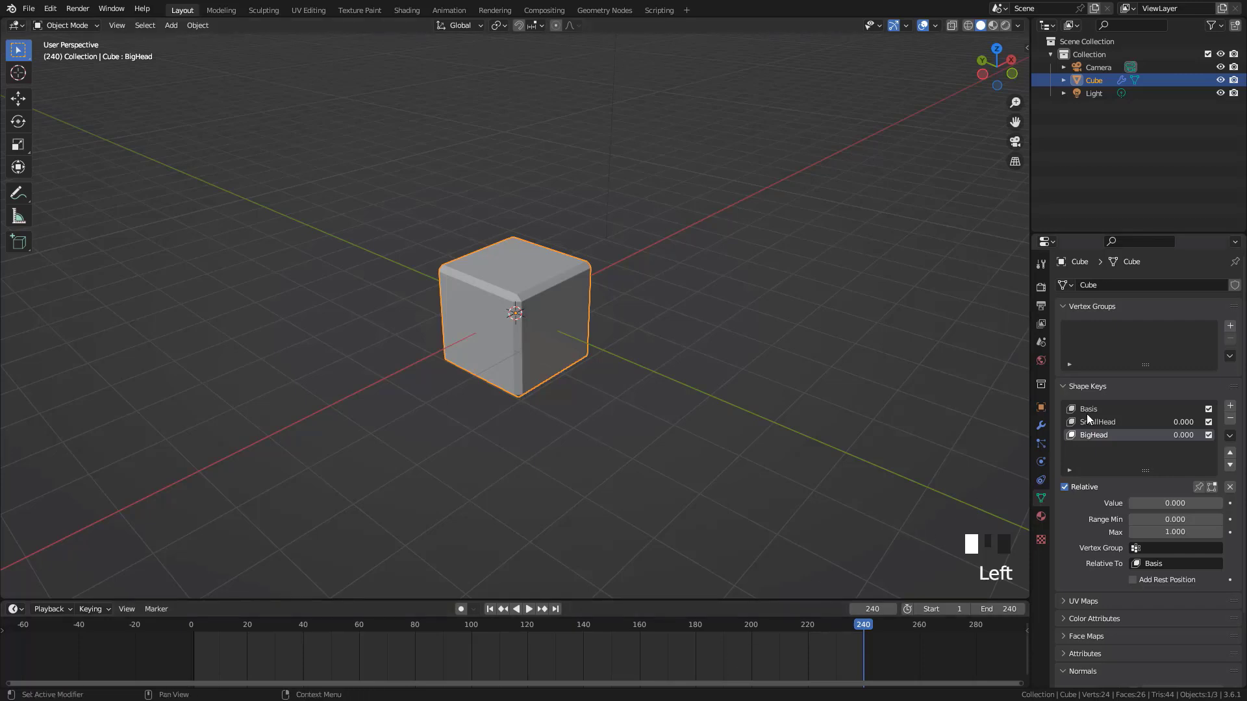
Open the scene's Output properties to show the frame rate and frame range
click(1042, 287)
click(1041, 306)
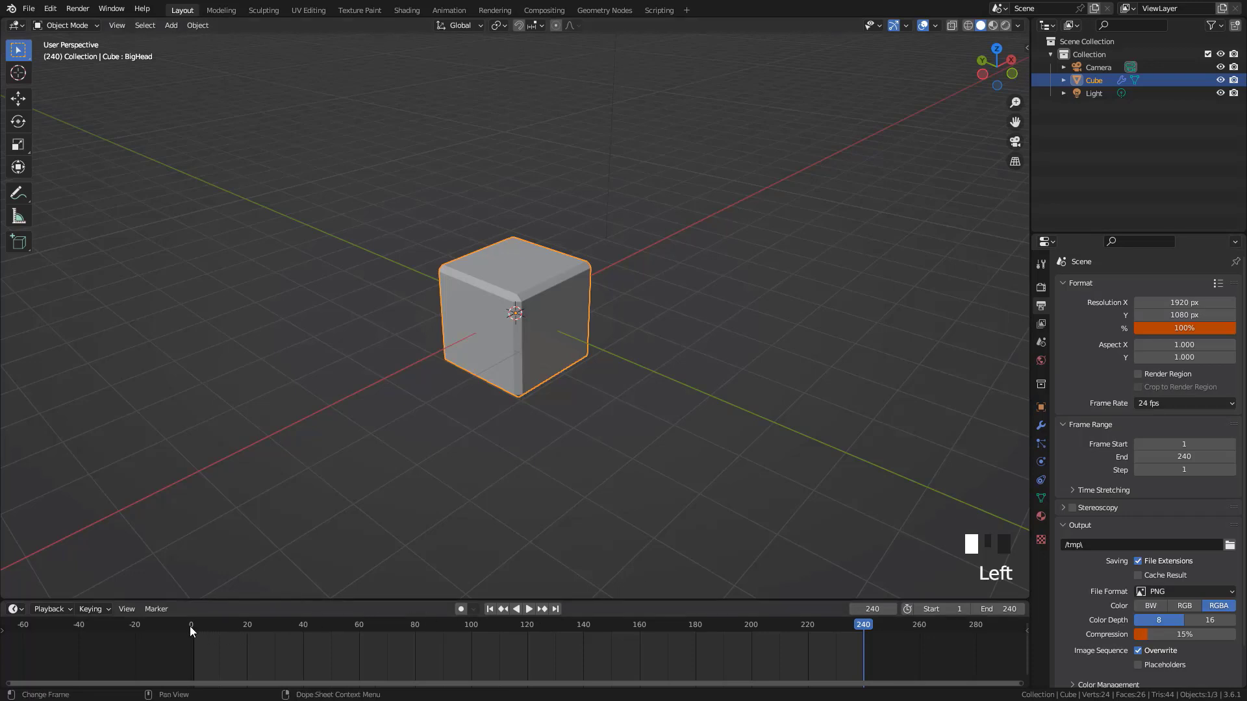
Play and scrub the first second of the timeline at the 24 fps frame rate
drag(193, 625, 236, 649)
key(space)
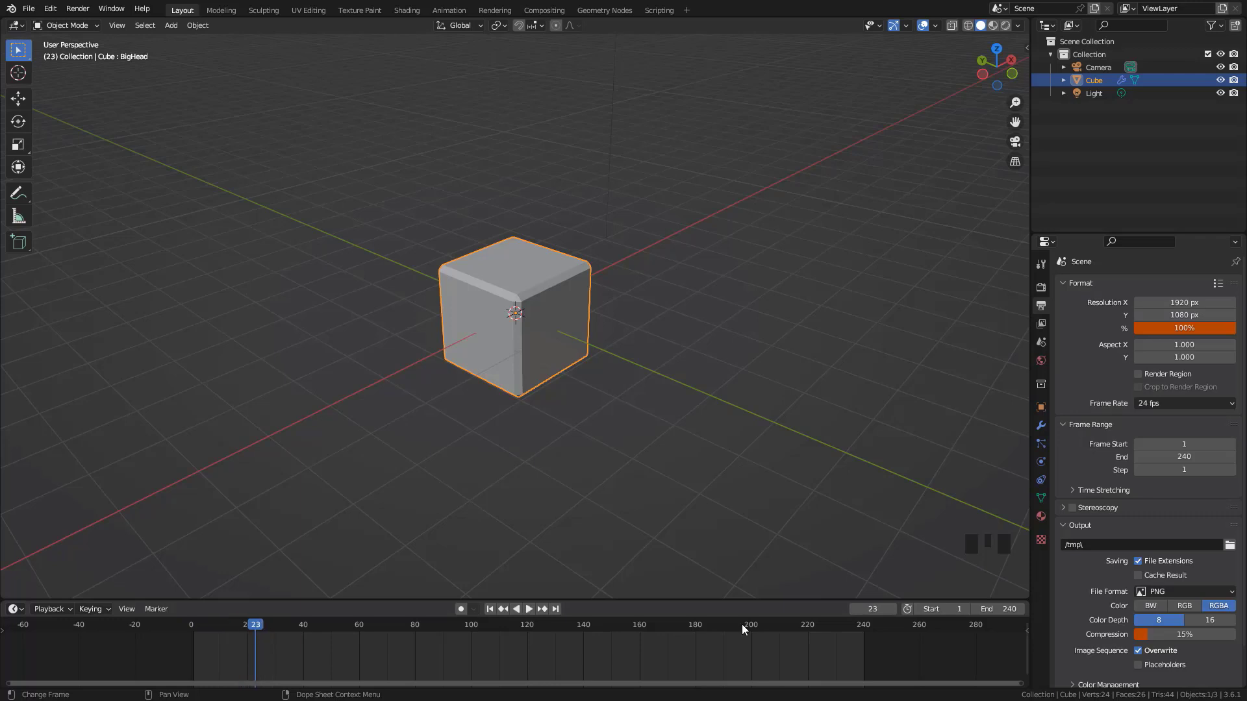
click(1174, 406)
drag(261, 622, 244, 643)
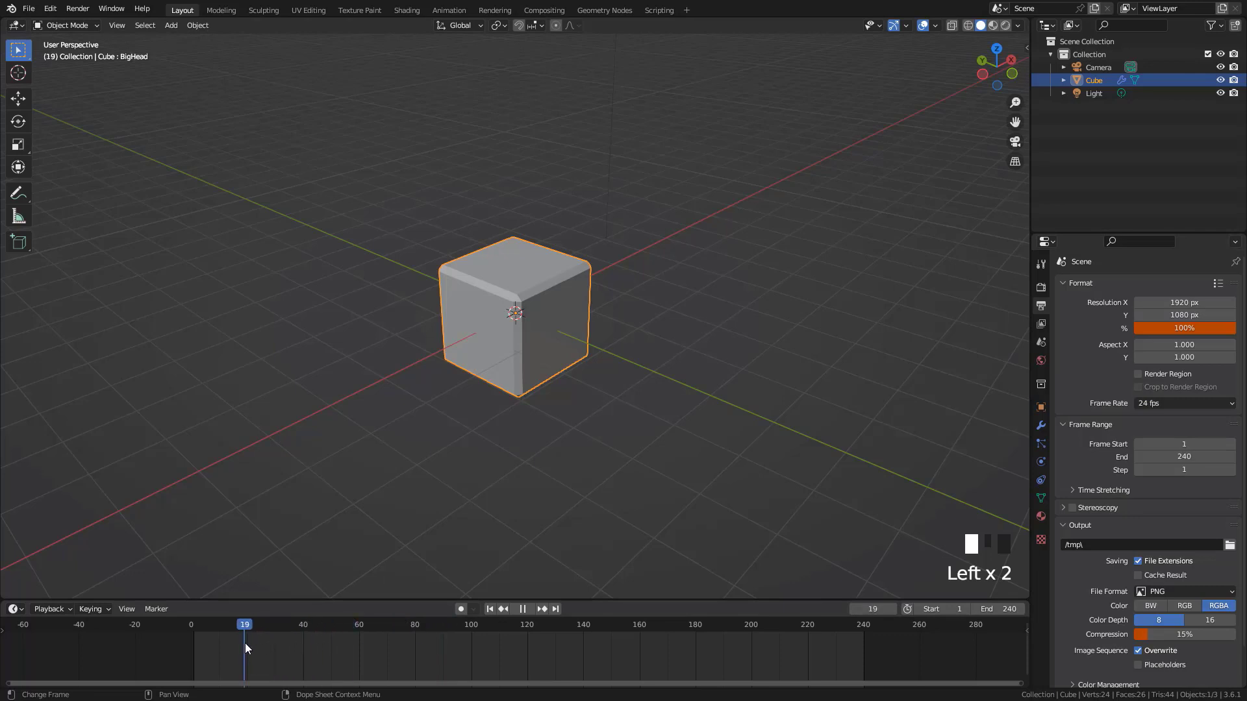
Set the scene's frame rate to 60 fps and move the playhead to frame 4
click(1177, 403)
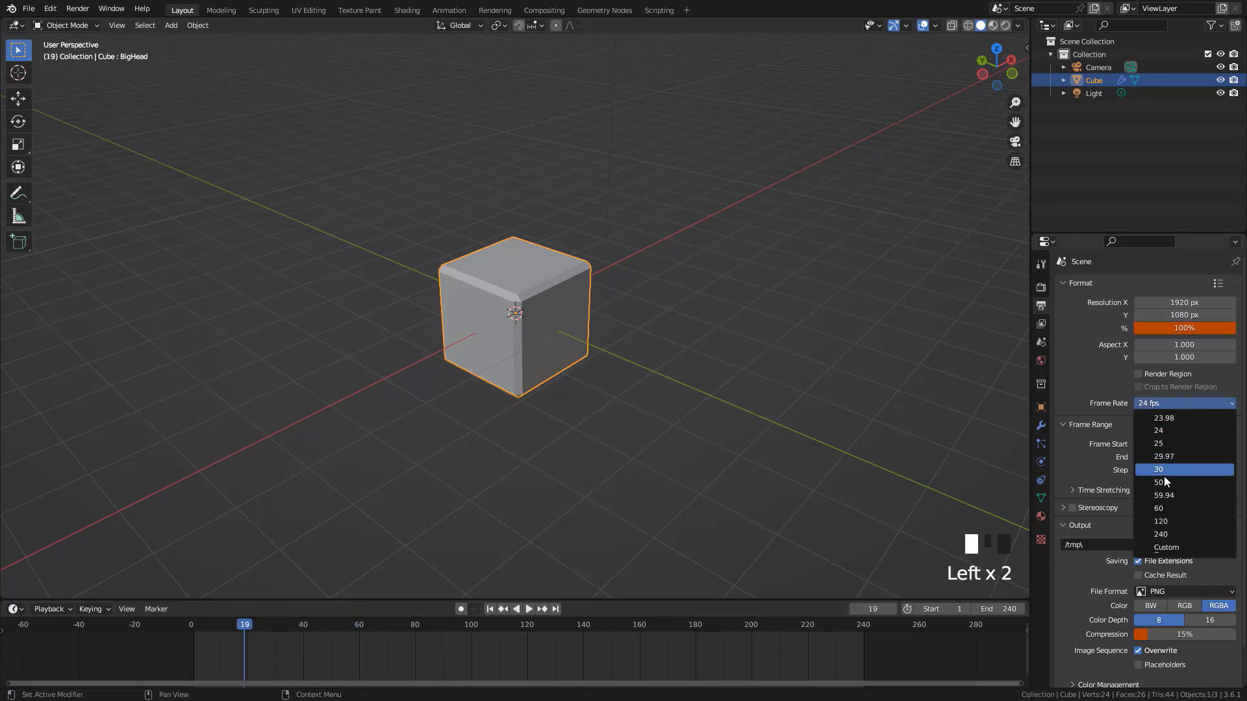
click(1163, 509)
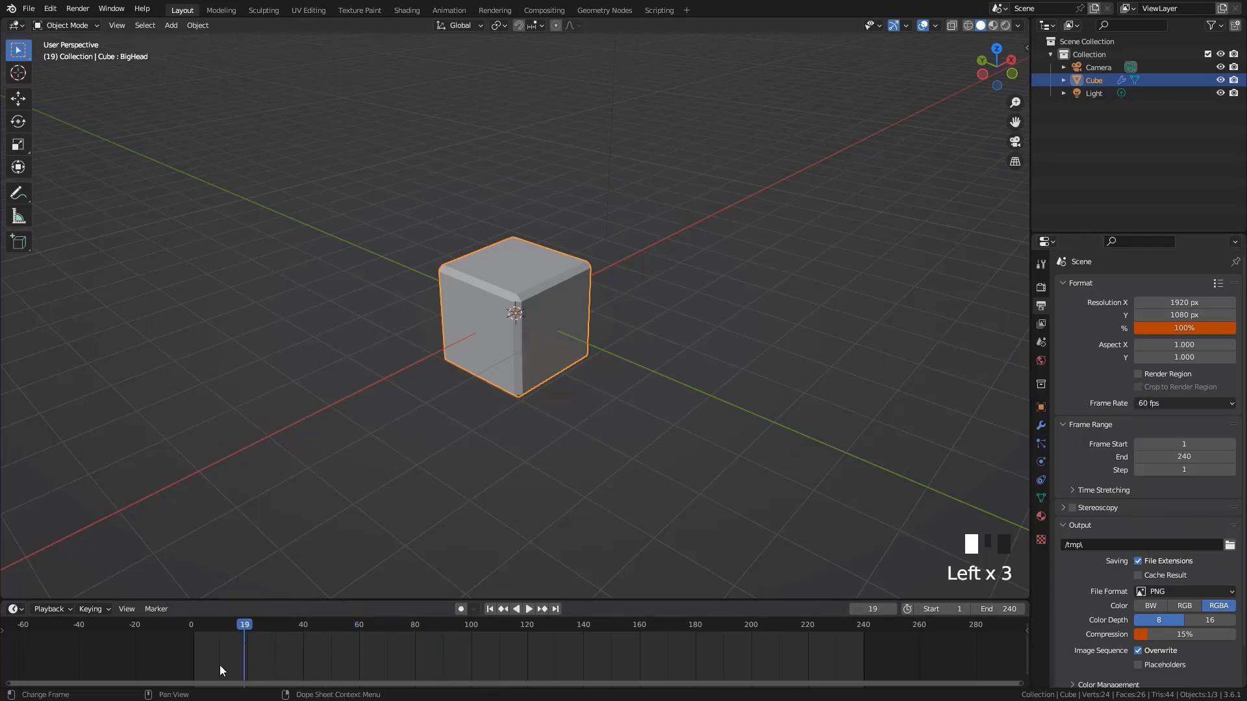
drag(248, 626, 203, 633)
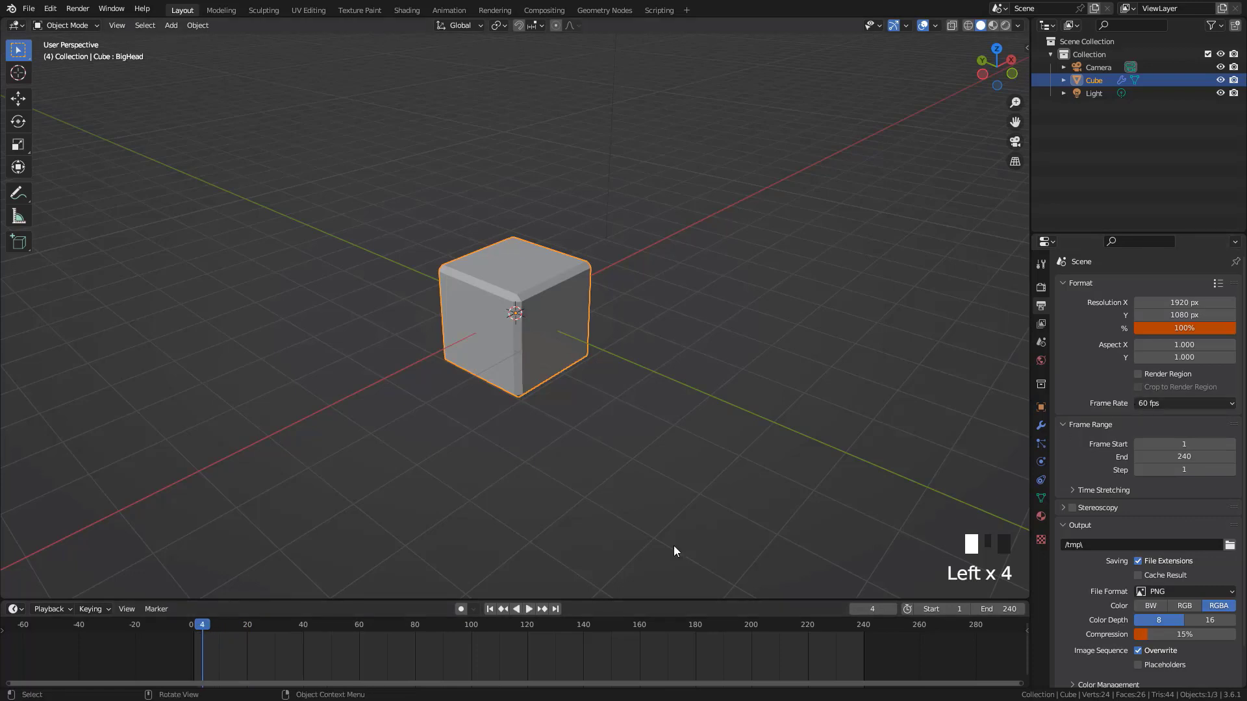
Scrub the timeline and play it from frame 1 to check the speed at 60 fps
click(849, 633)
key(space)
drag(844, 631, 325, 646)
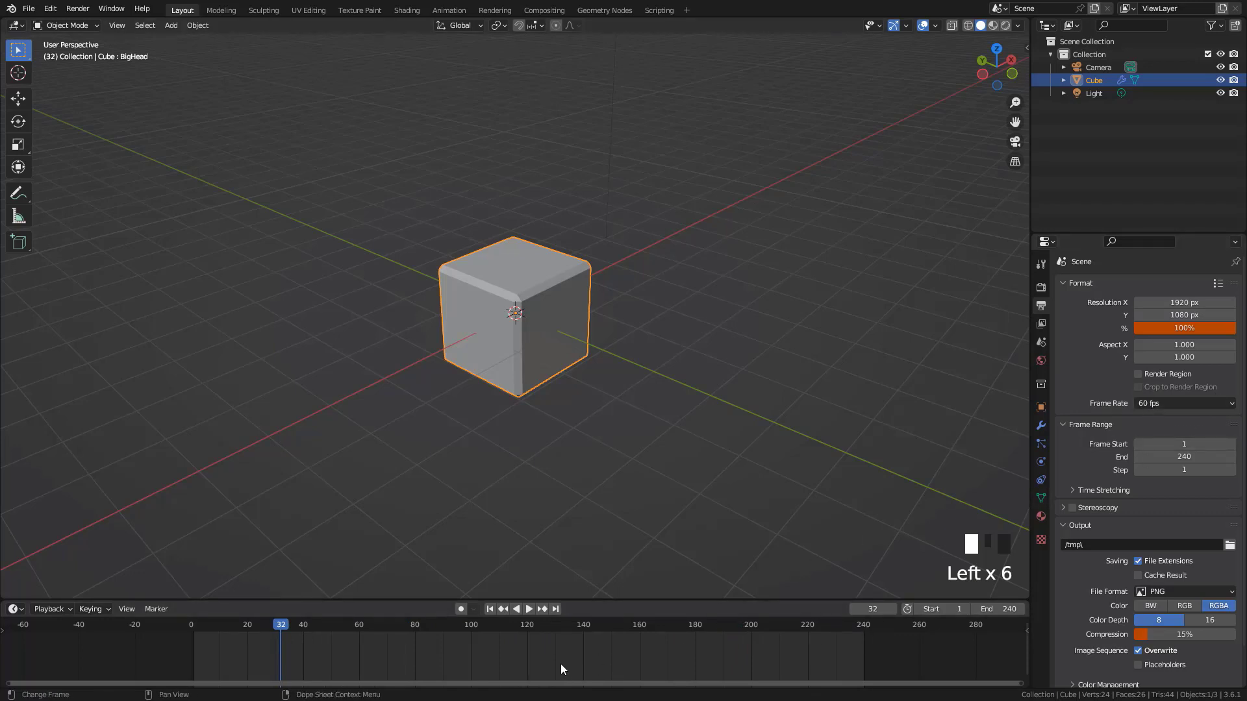
drag(282, 623, 210, 634)
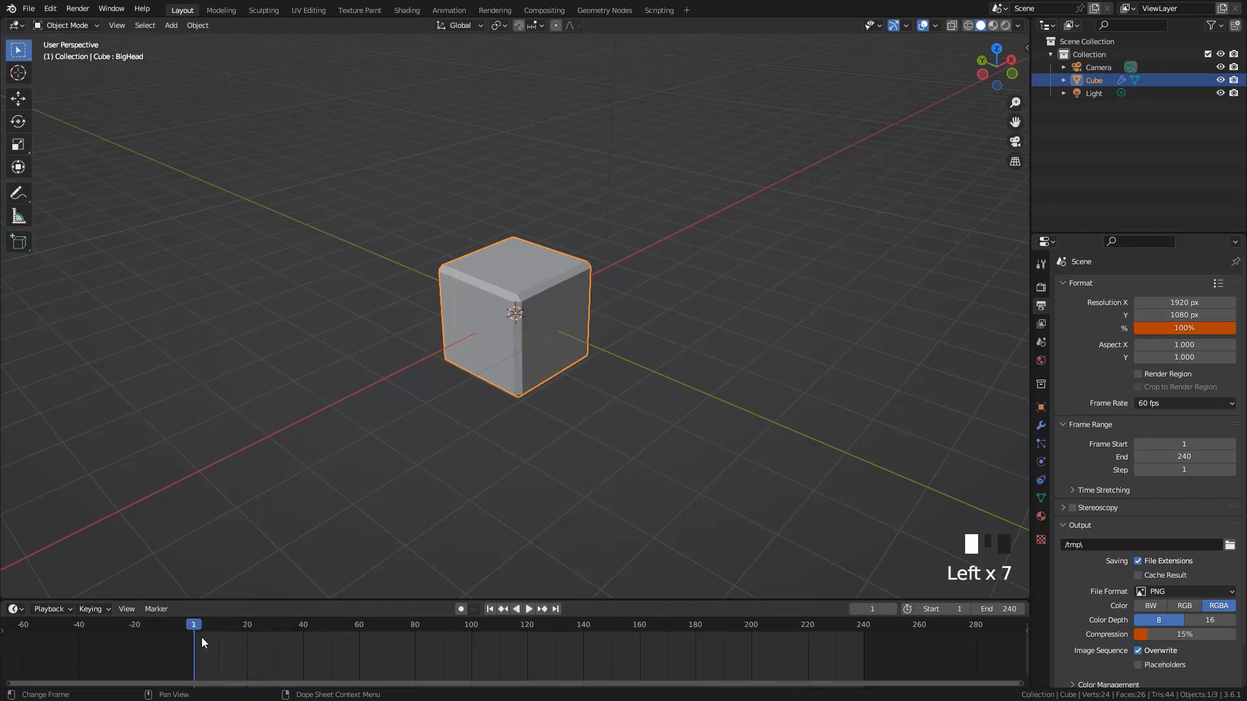
key(space)
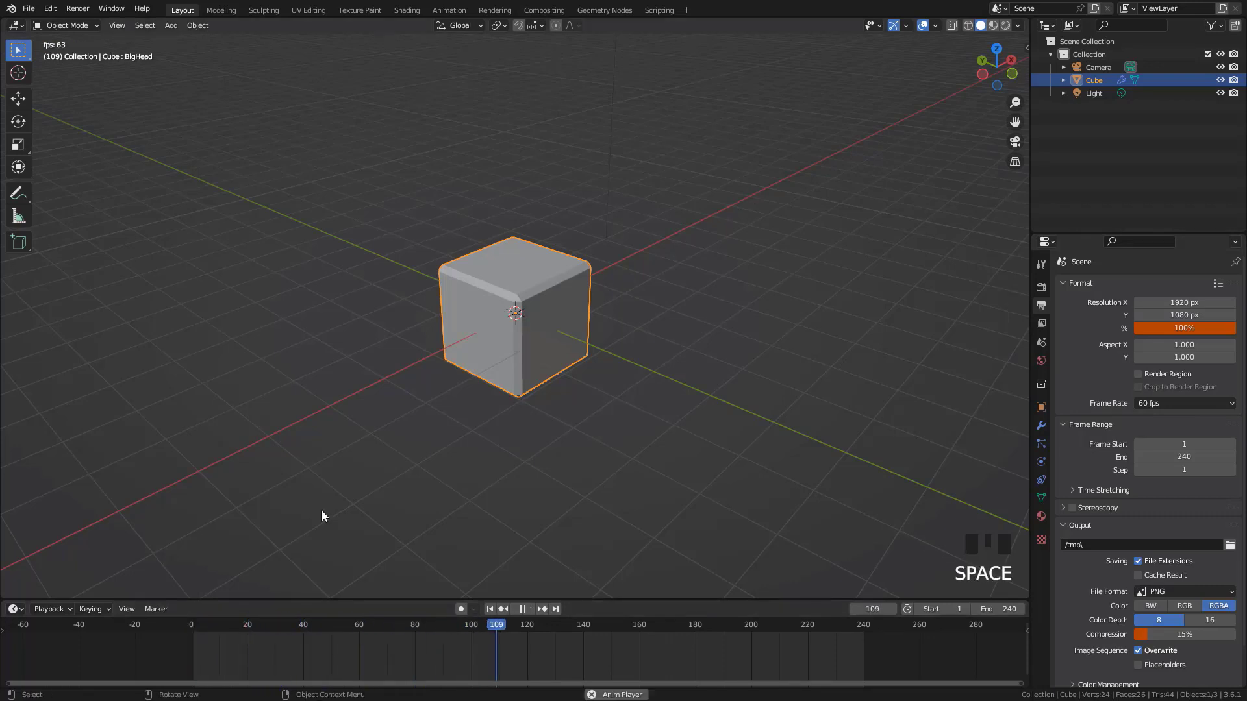
key(Escape)
Keyframe the cube's location at frame 1, and again at frame 120 after moving it near the camera
scroll(563, 435, down, 2)
middle_drag(564, 493, 356, 585)
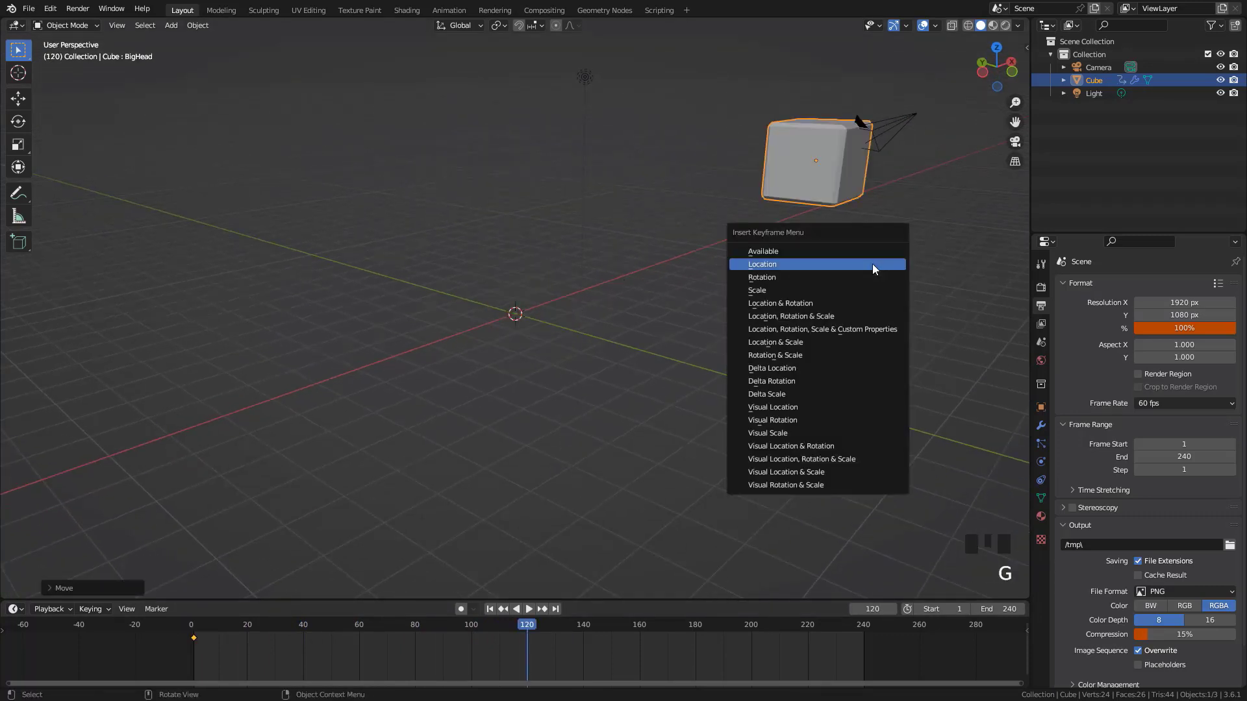
click(872, 264)
Play the cube's movement from frame 1 at 60 fps
key(shift+Left)
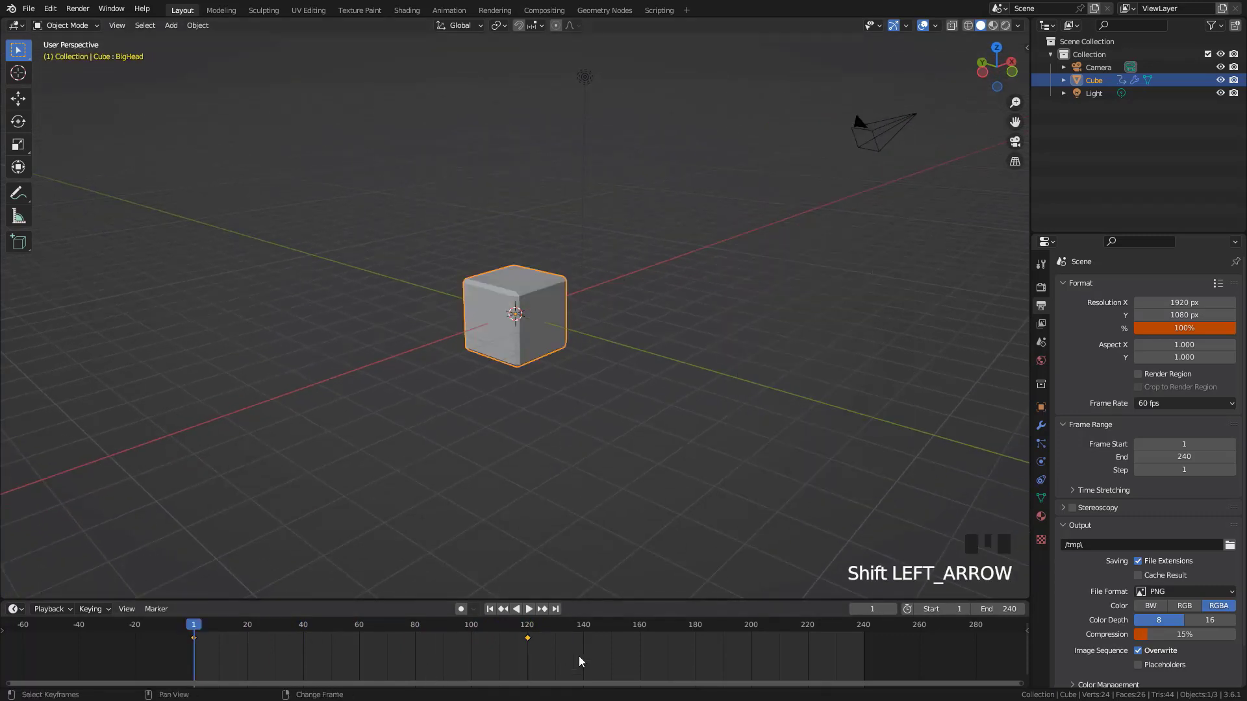
shift+middle_drag(700, 501, 644, 548)
key(space)
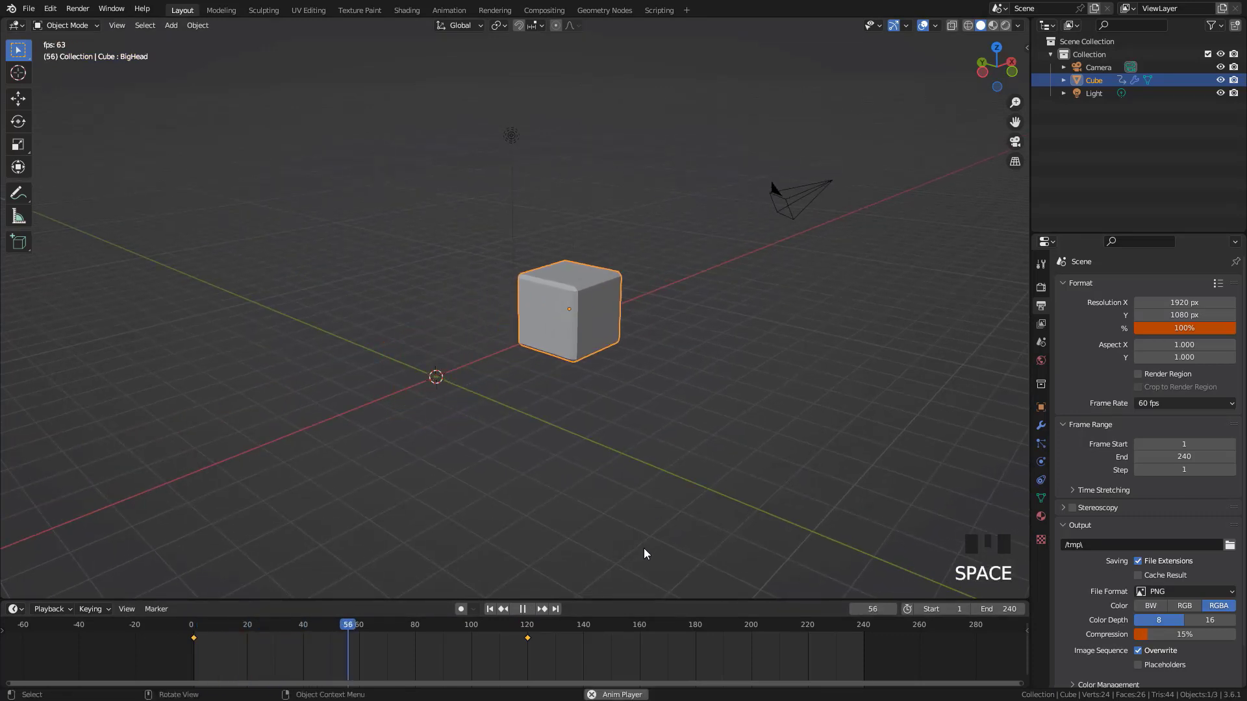
key(Escape)
Delete both of the cube's location keyframes and slightly shrink the timeline area
drag(539, 657, 117, 634)
key(Delete)
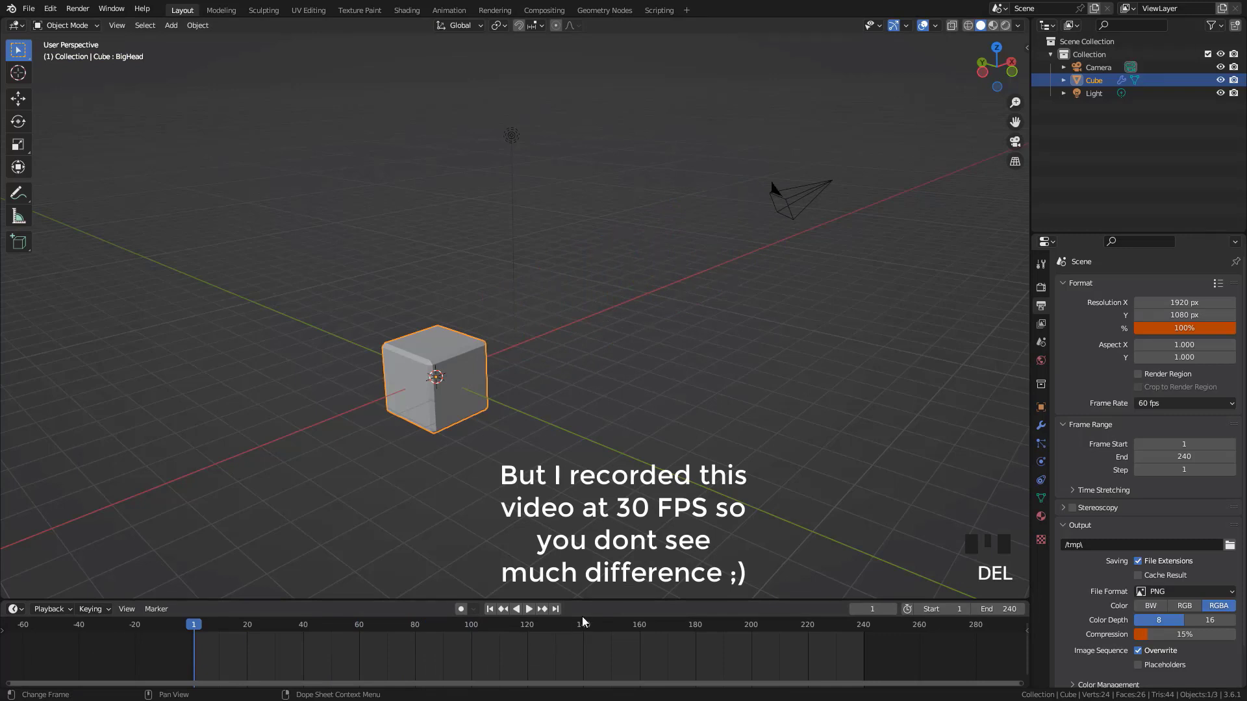
drag(586, 600, 587, 608)
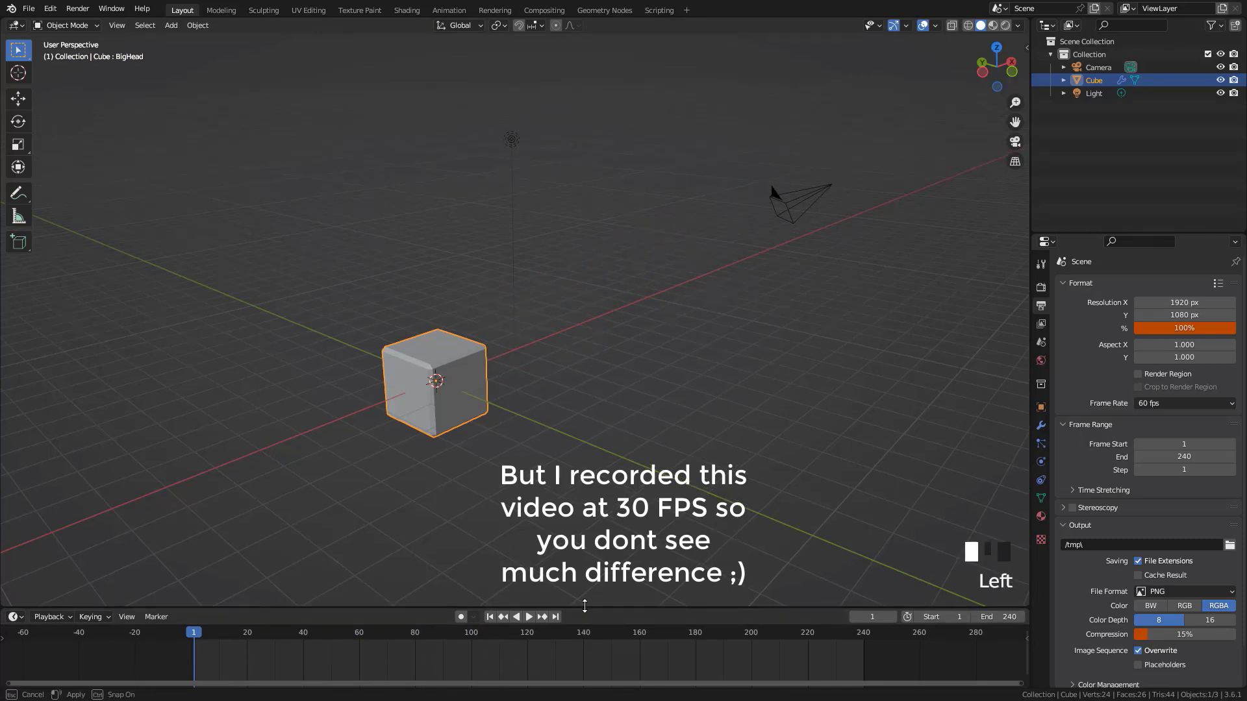
Try a scene frame rate of 30 fps, and finally set it to 25 fps
click(1155, 403)
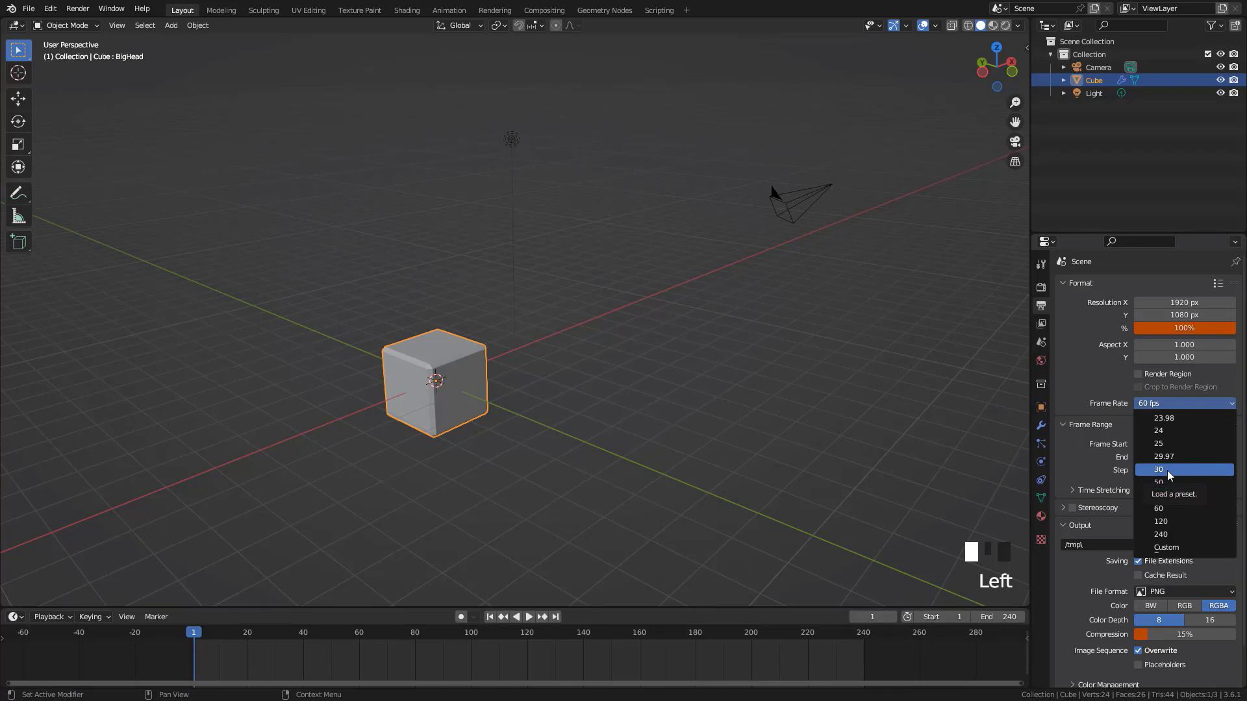
click(1162, 472)
click(1154, 404)
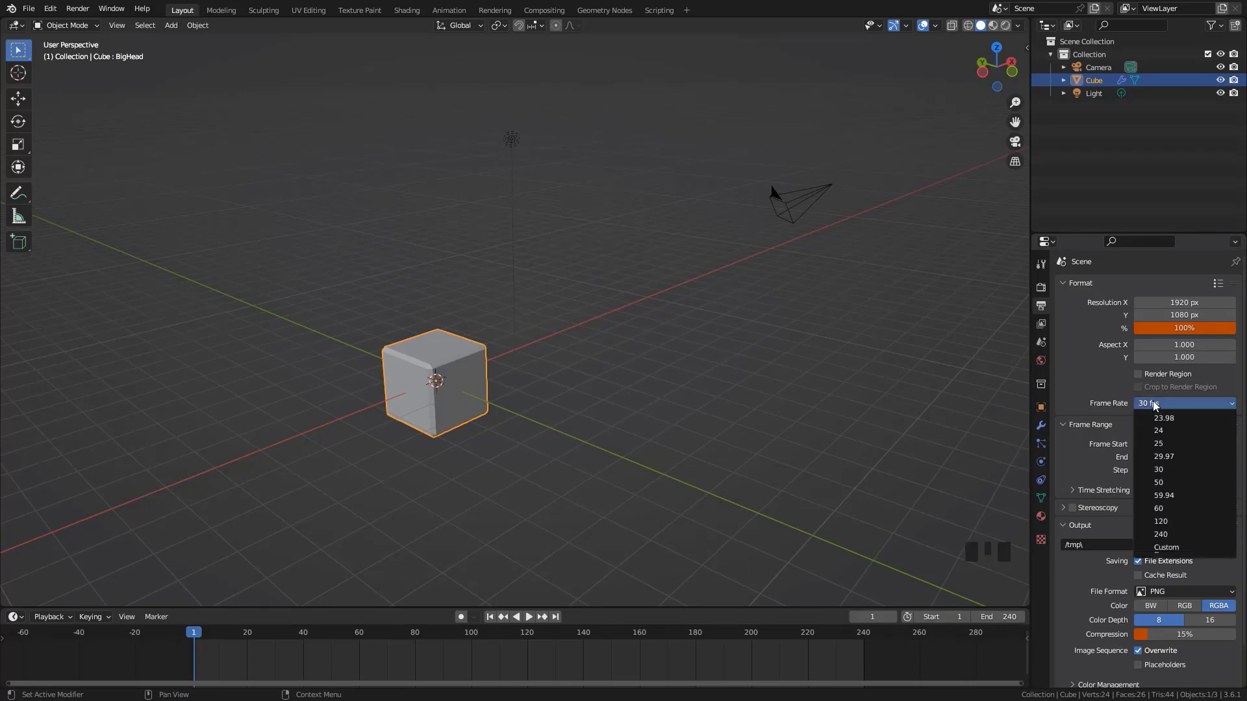
click(1159, 443)
Make the timeline area taller and fit the whole frame range into it
scroll(485, 664, up, 2)
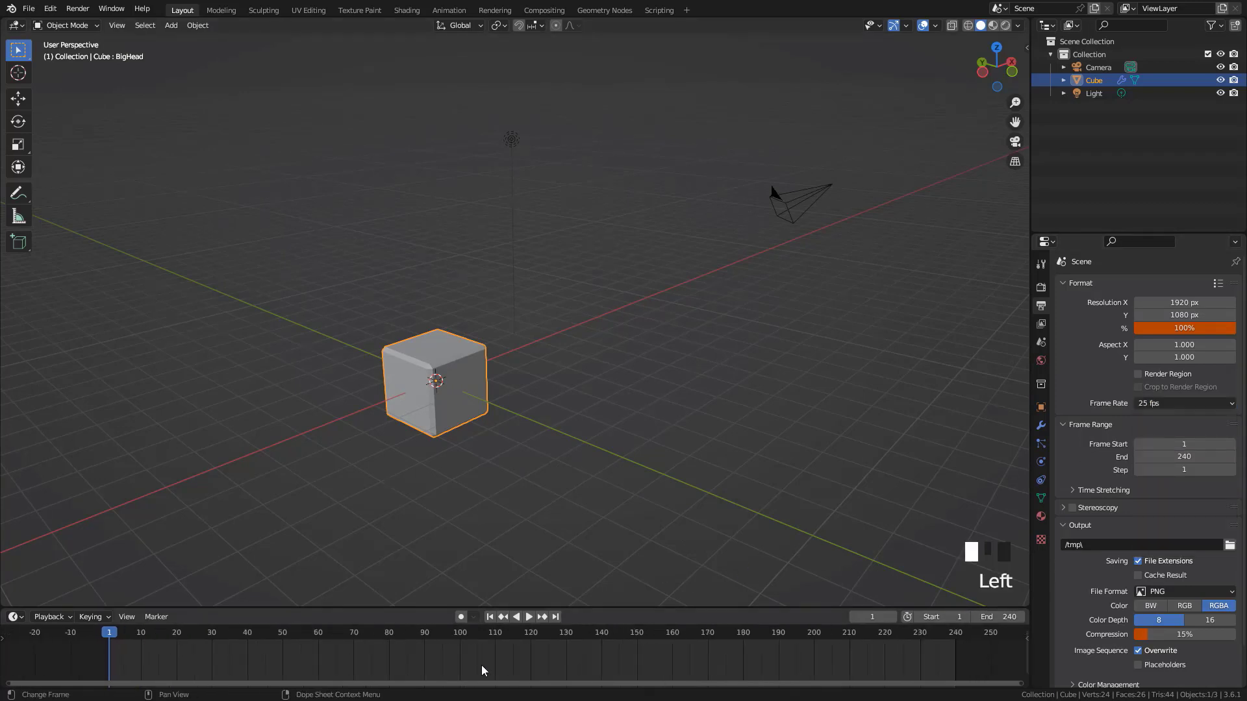
scroll(481, 665, down, 1)
drag(585, 608, 577, 619)
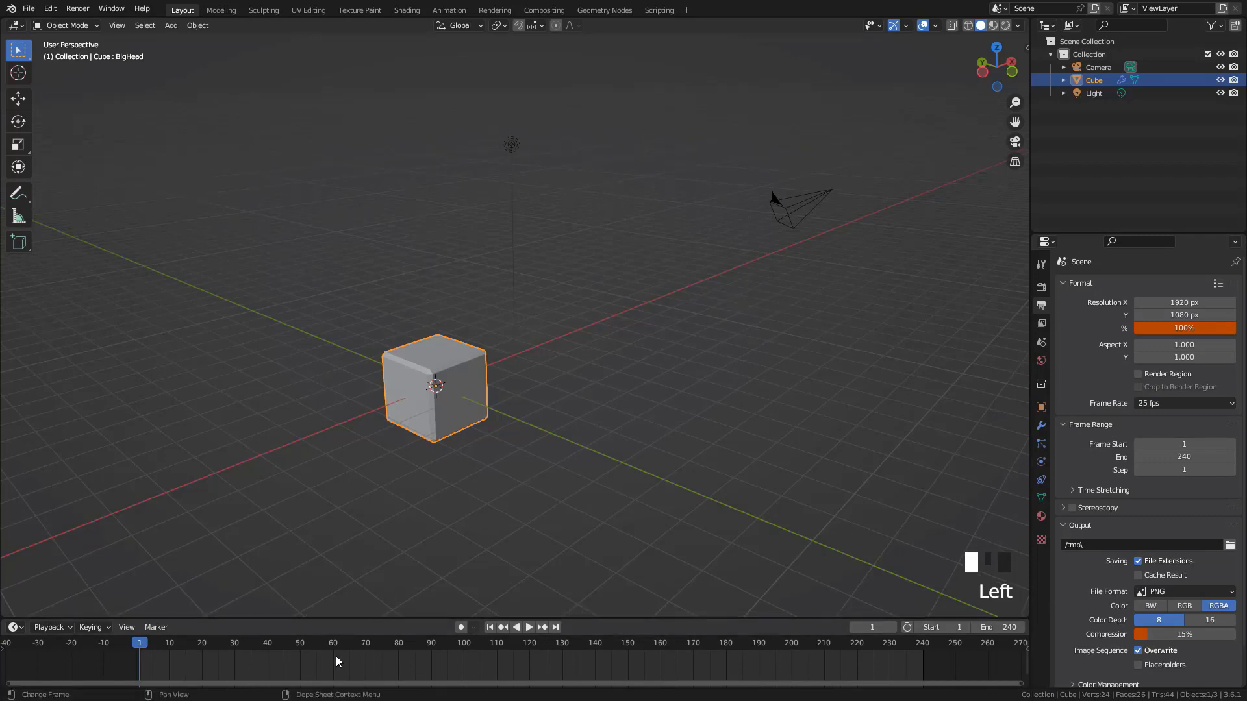
drag(725, 617, 727, 594)
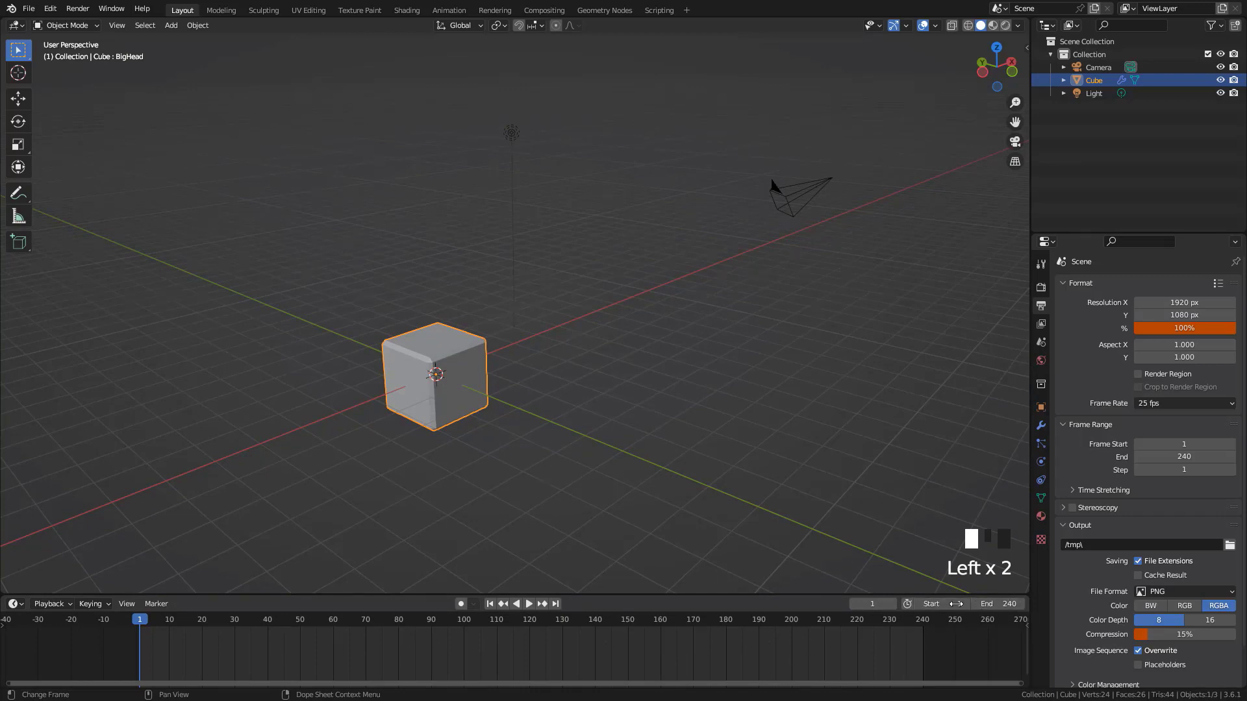
key(Home)
key(Escape)
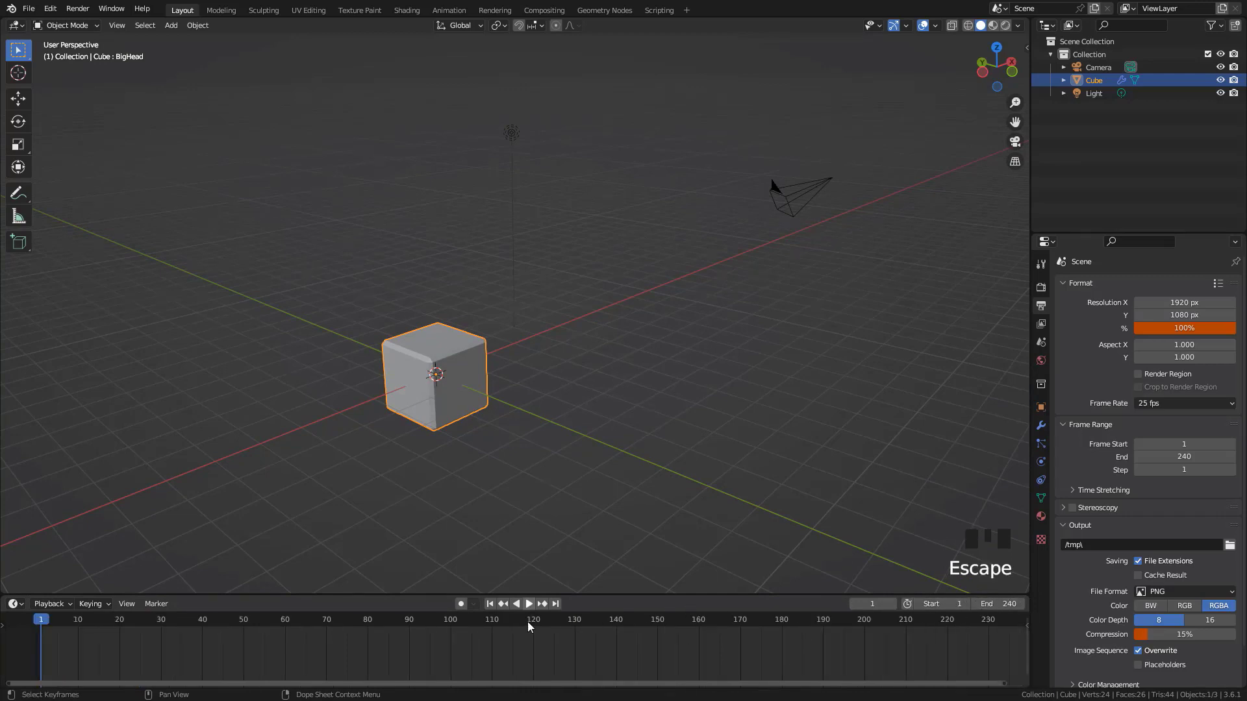
Play the animation forward, stop it, and play it in reverse
key(space)
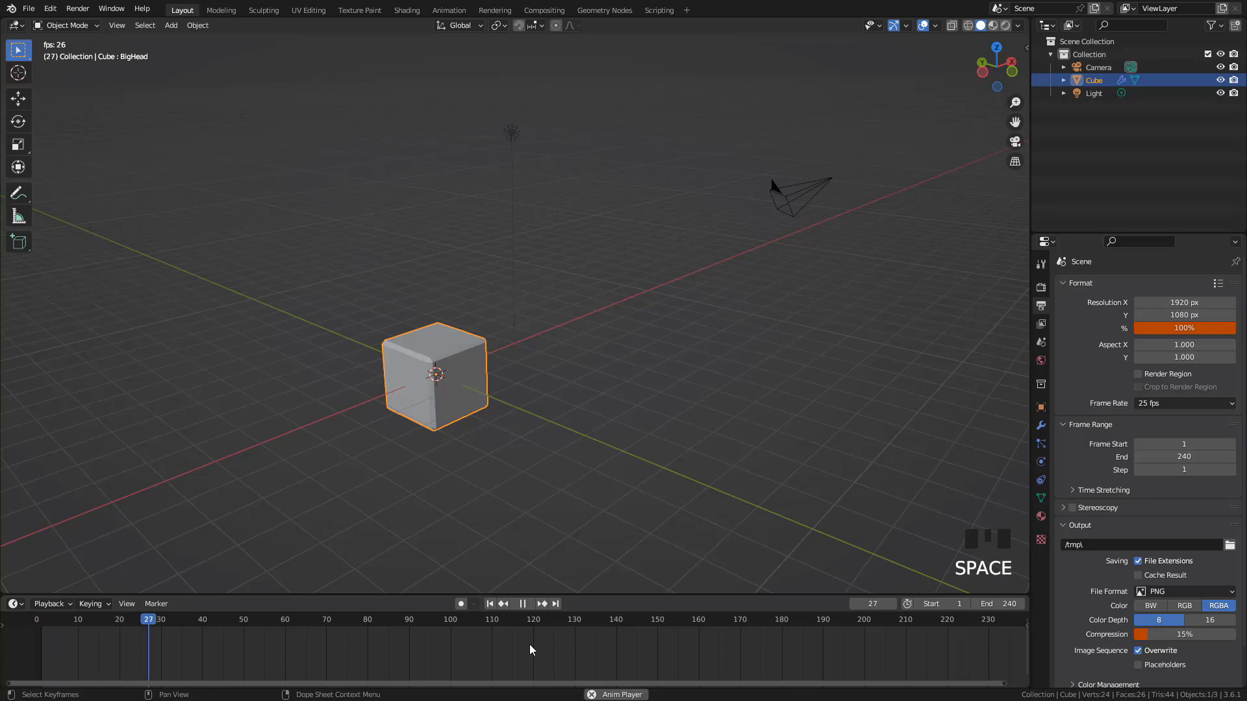
key(Escape)
key(ctrl+shift+space)
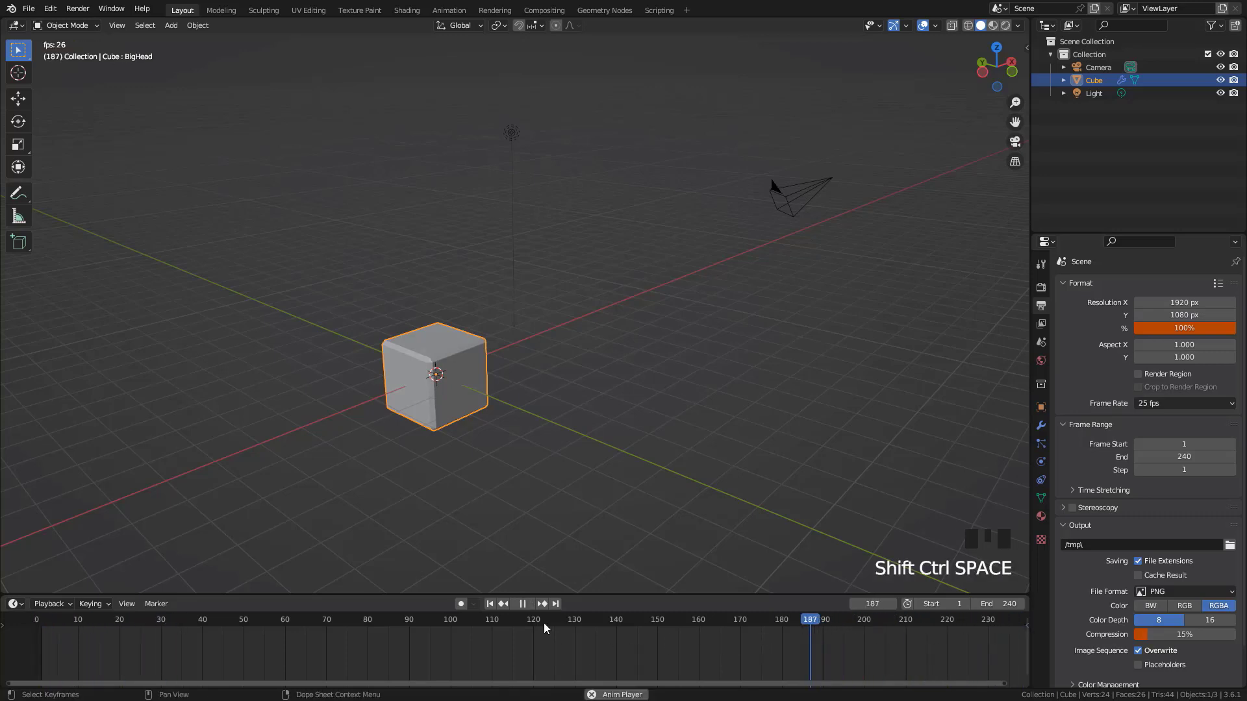
key(Escape)
Deselect the cube, jump to the last frame and back to frame 1, and fit the timeline range
click(560, 552)
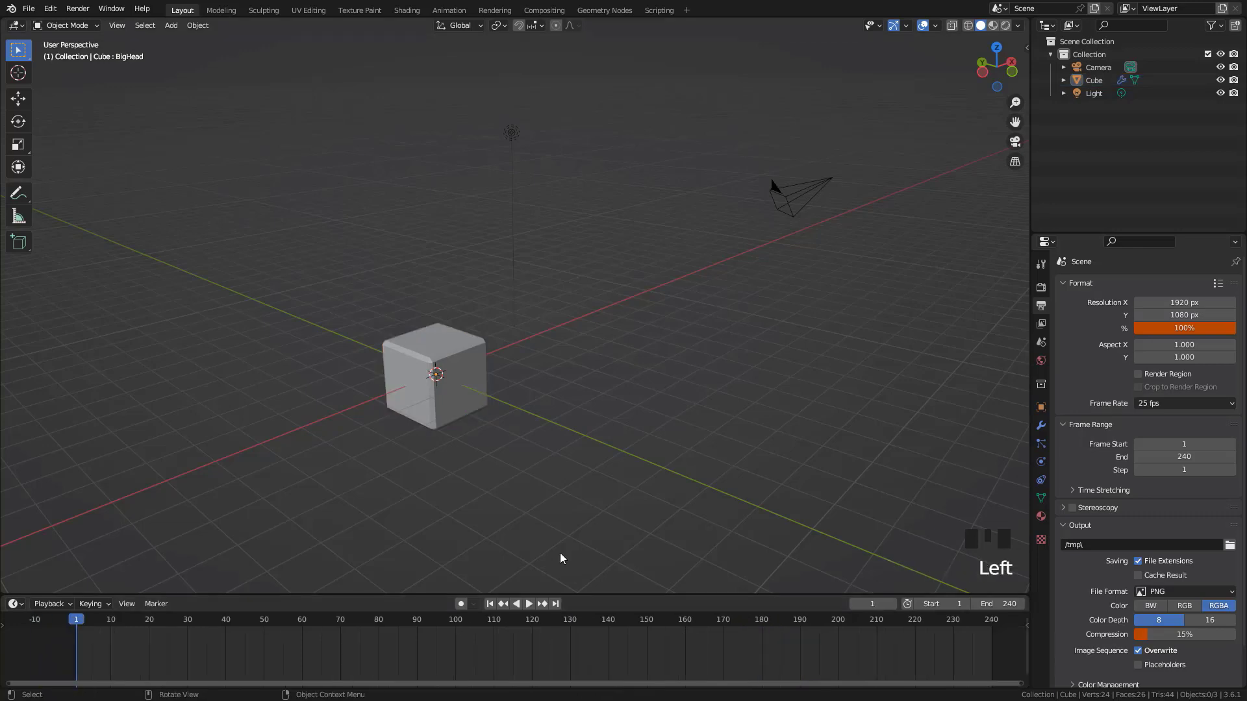
key(shift+Right)
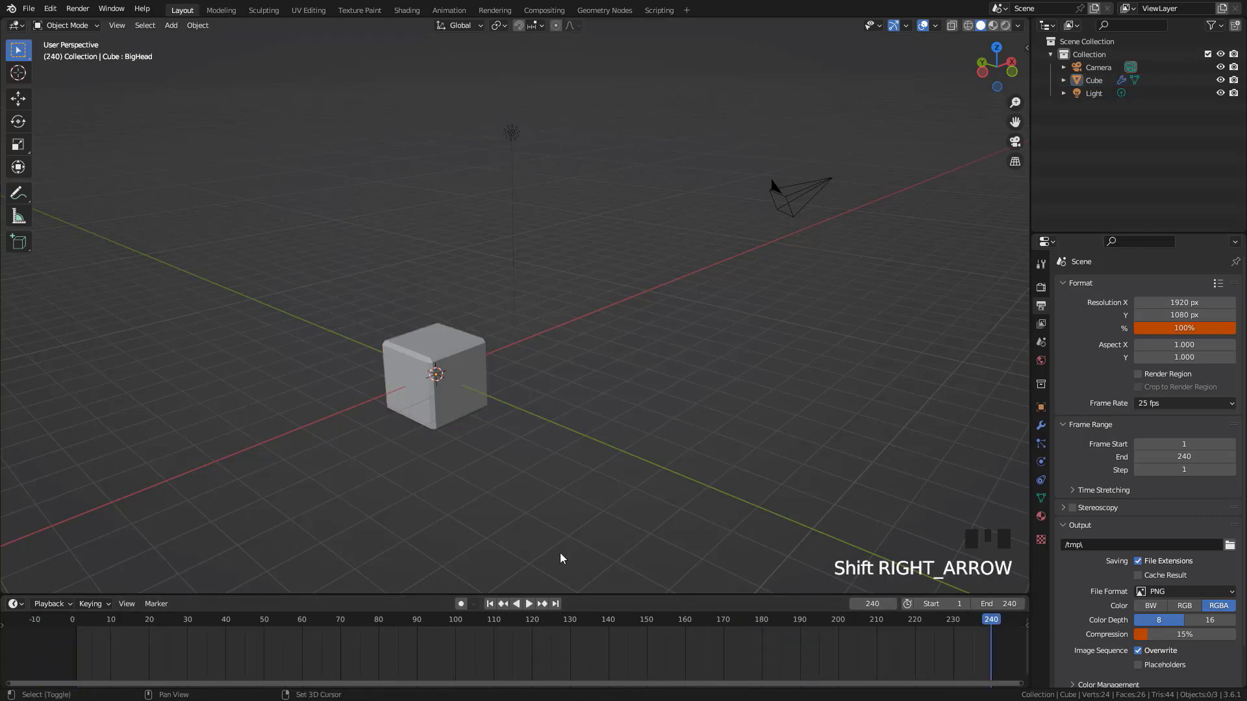
key(shift+Left)
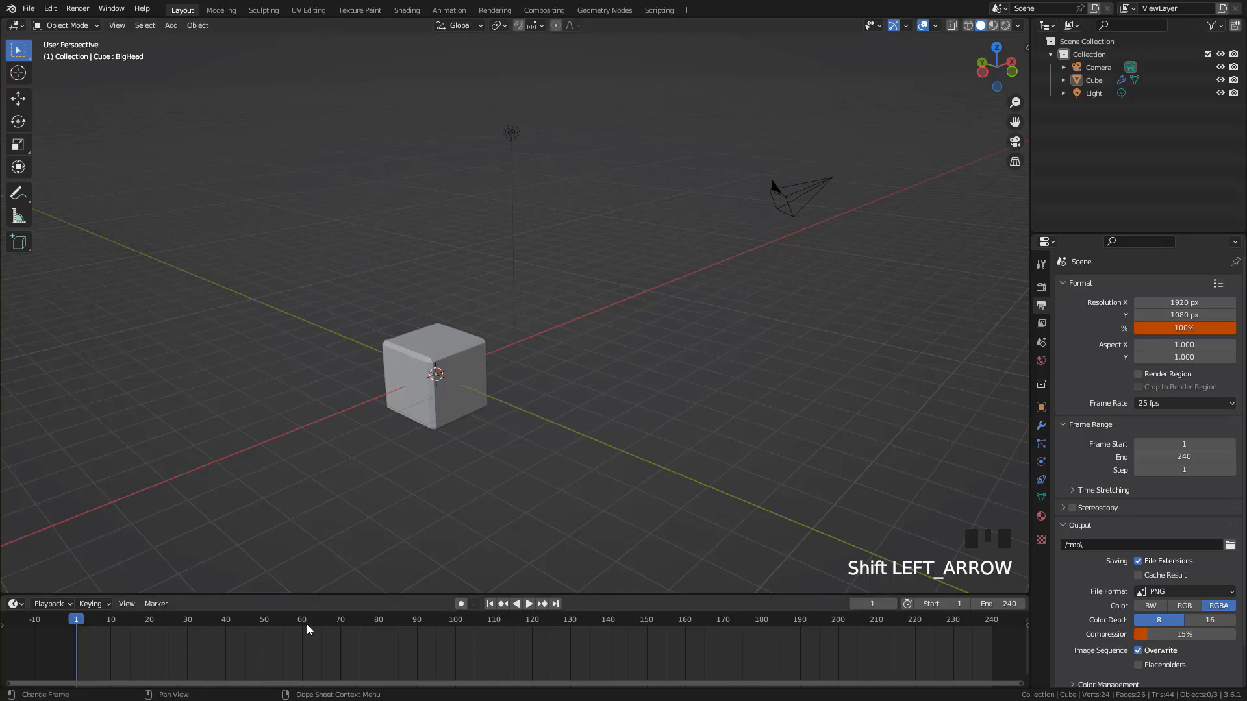
key(Home)
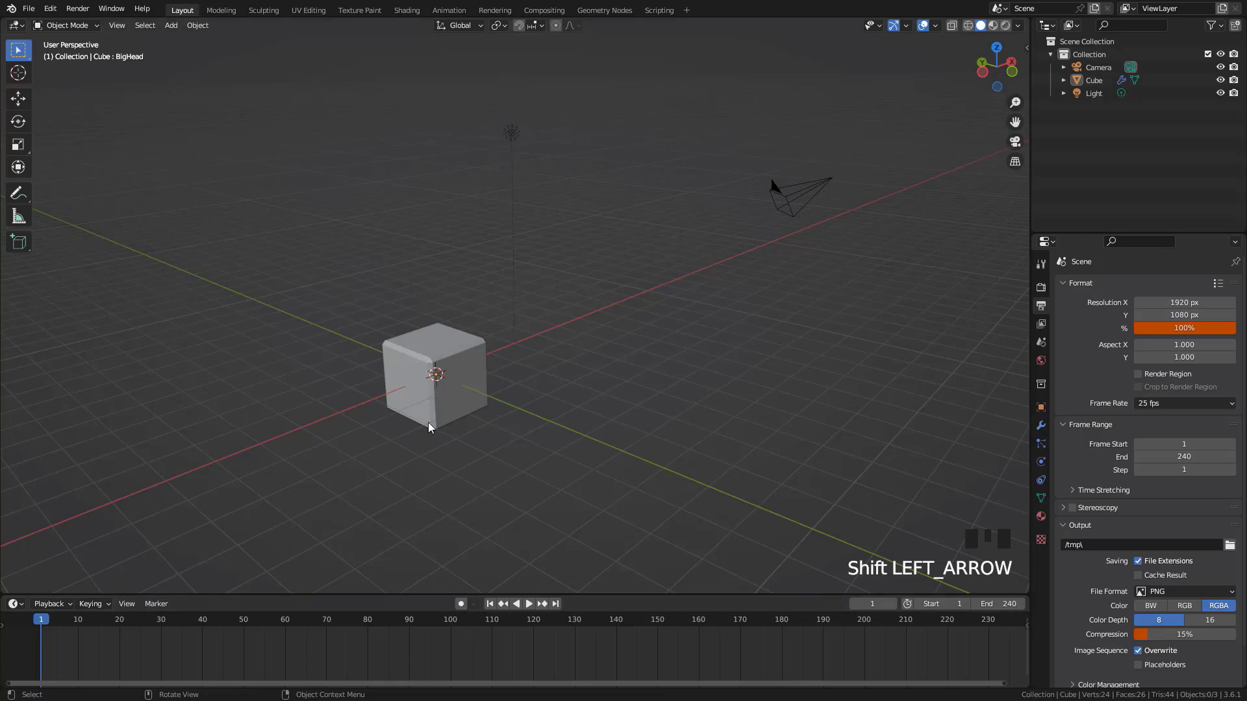
Select the cube and insert a location keyframe for it at frame 1
click(447, 370)
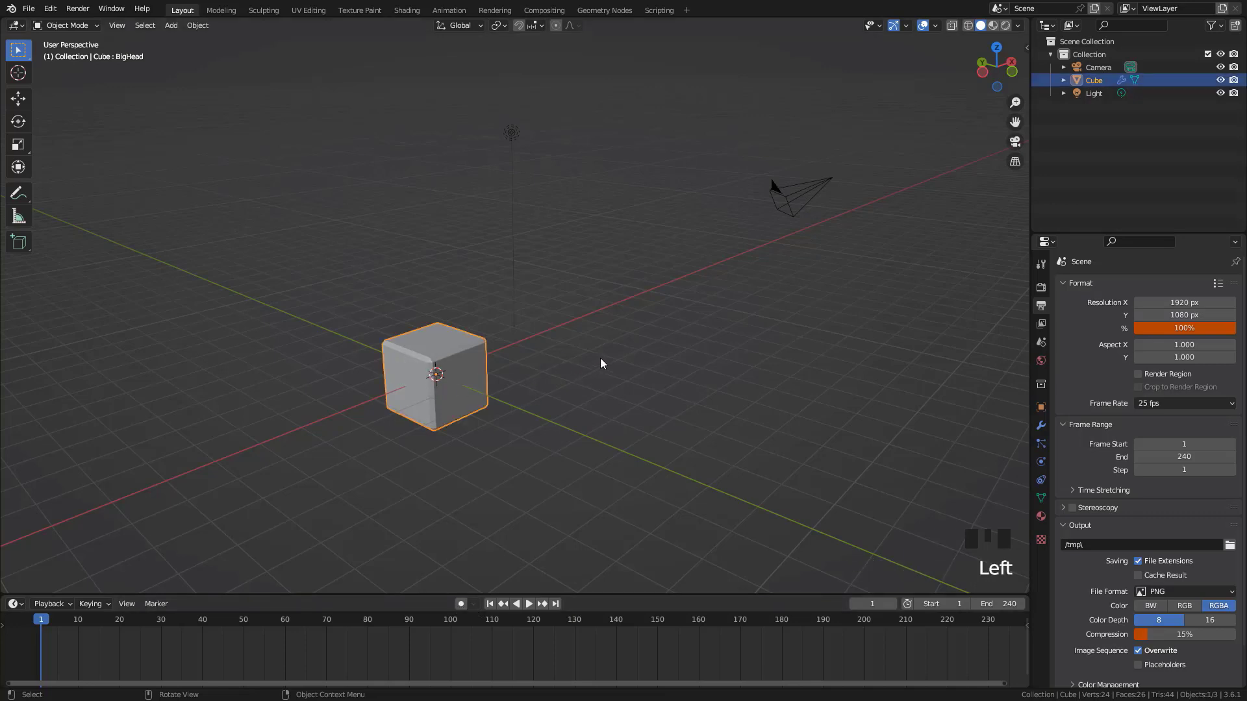
key(i)
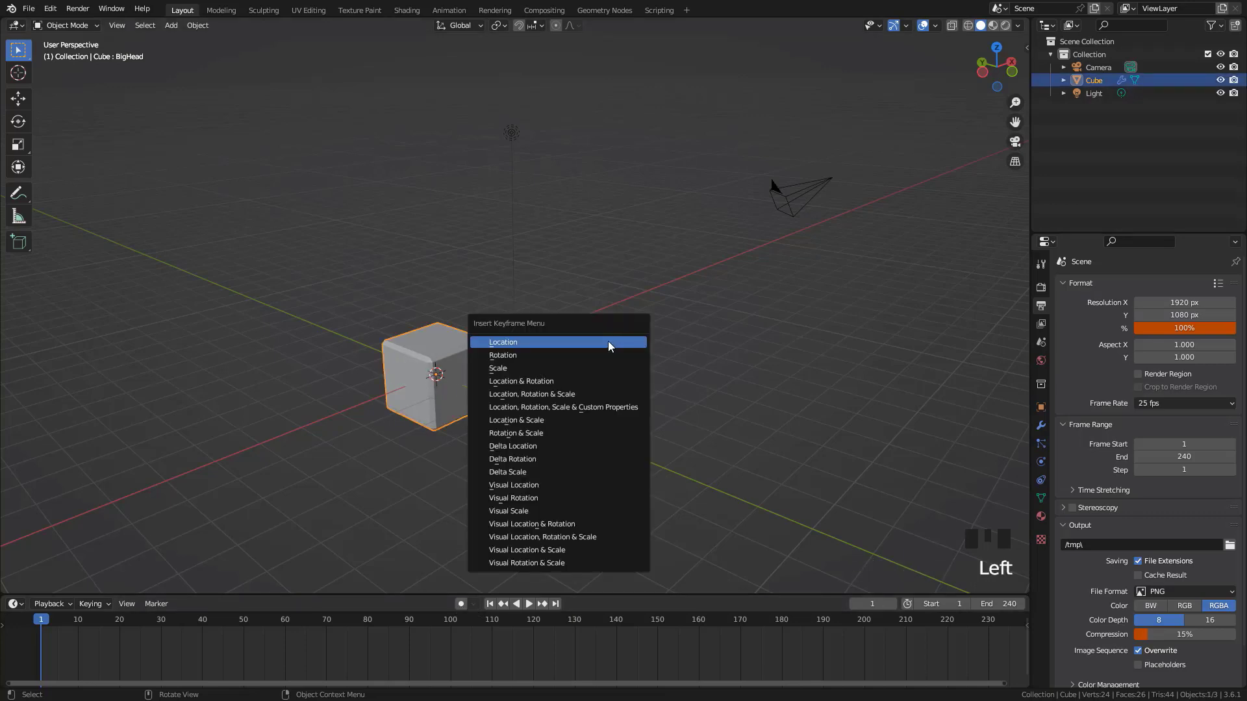
click(520, 376)
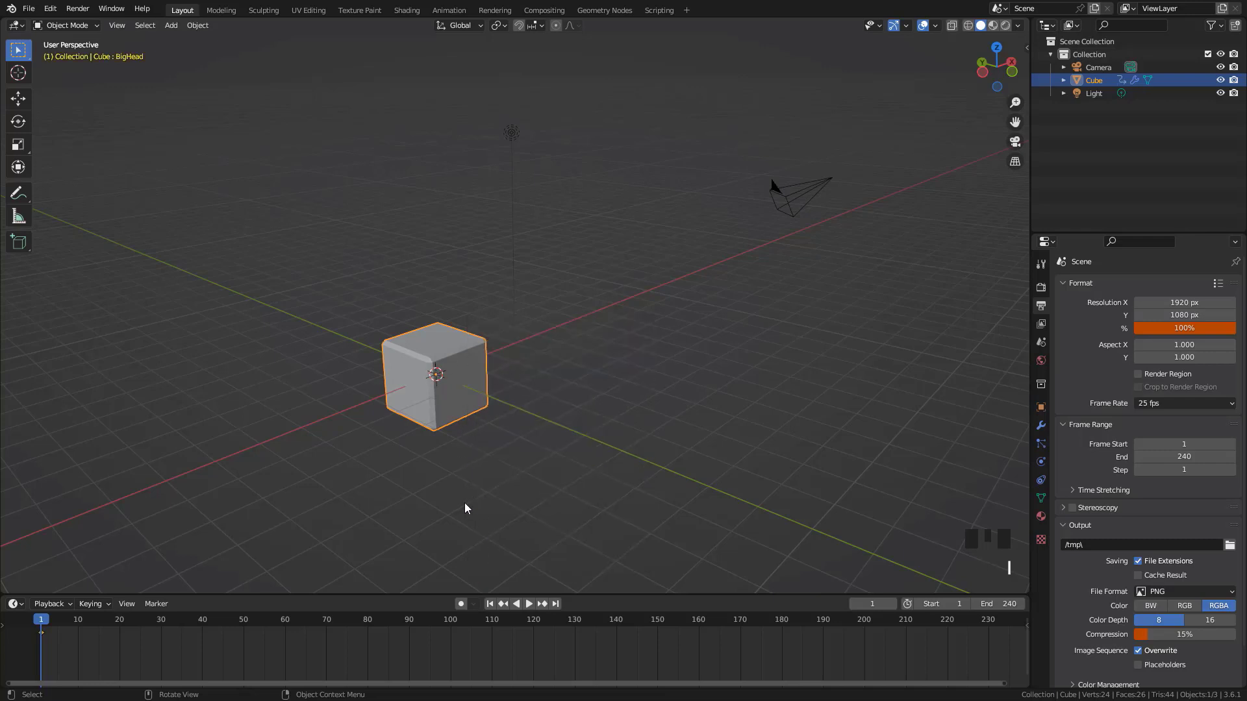
Move the cube at frame 60 without inserting a keyframe, and jump back to frame 1
drag(41, 622, 285, 652)
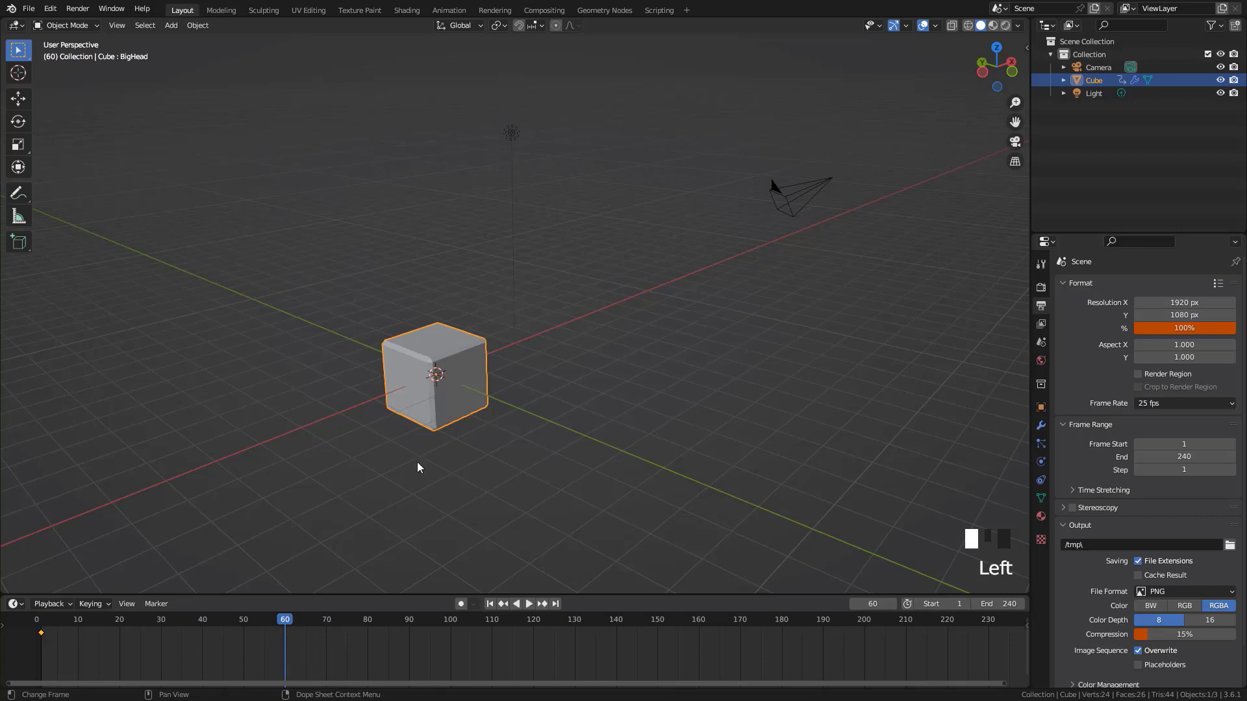
key(g)
click(540, 347)
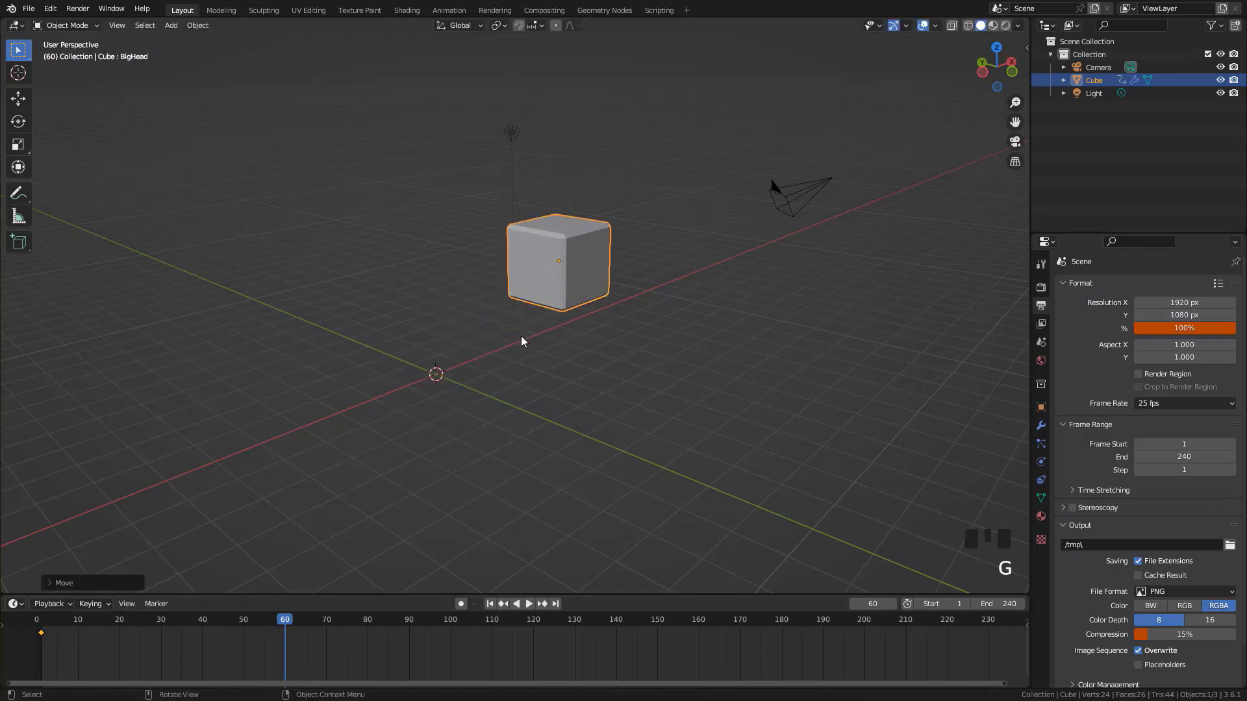
middle_drag(334, 644, 338, 643)
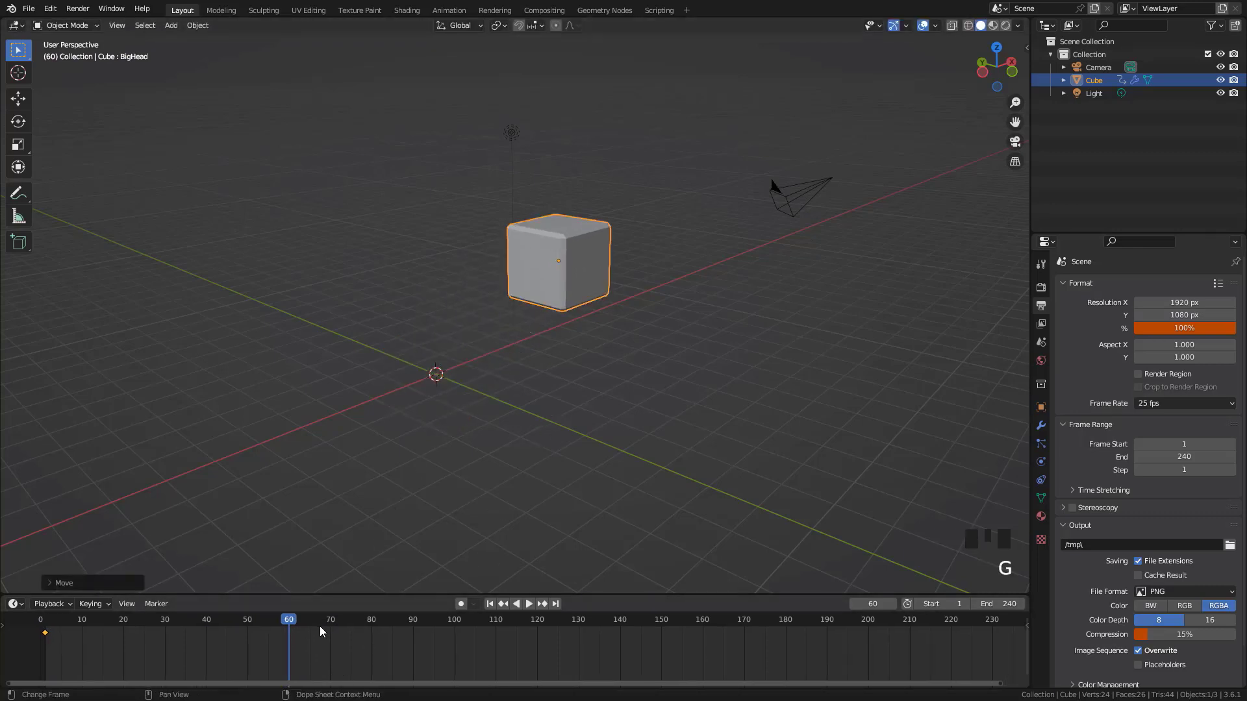
key(shift+Left)
Enable auto keying and move the cube to new positions at frame 40 and near frame 90
click(460, 604)
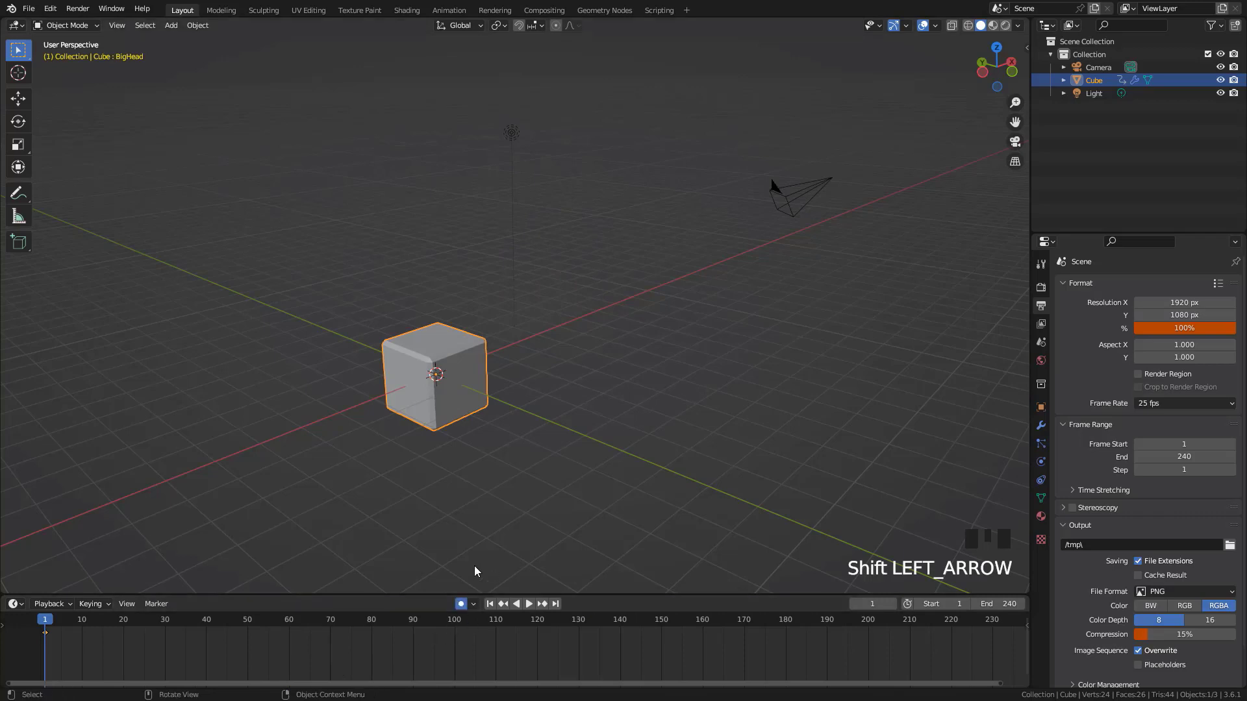
click(206, 621)
key(g)
click(519, 436)
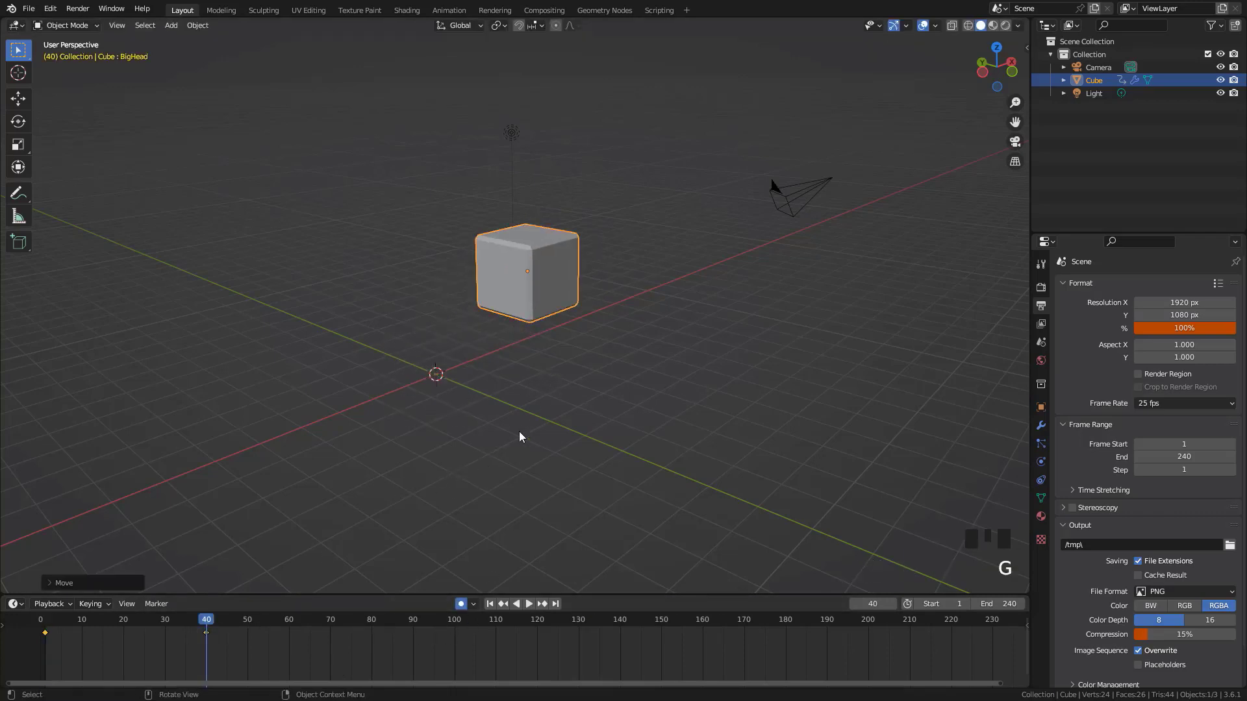
drag(219, 623, 420, 653)
key(g)
click(513, 327)
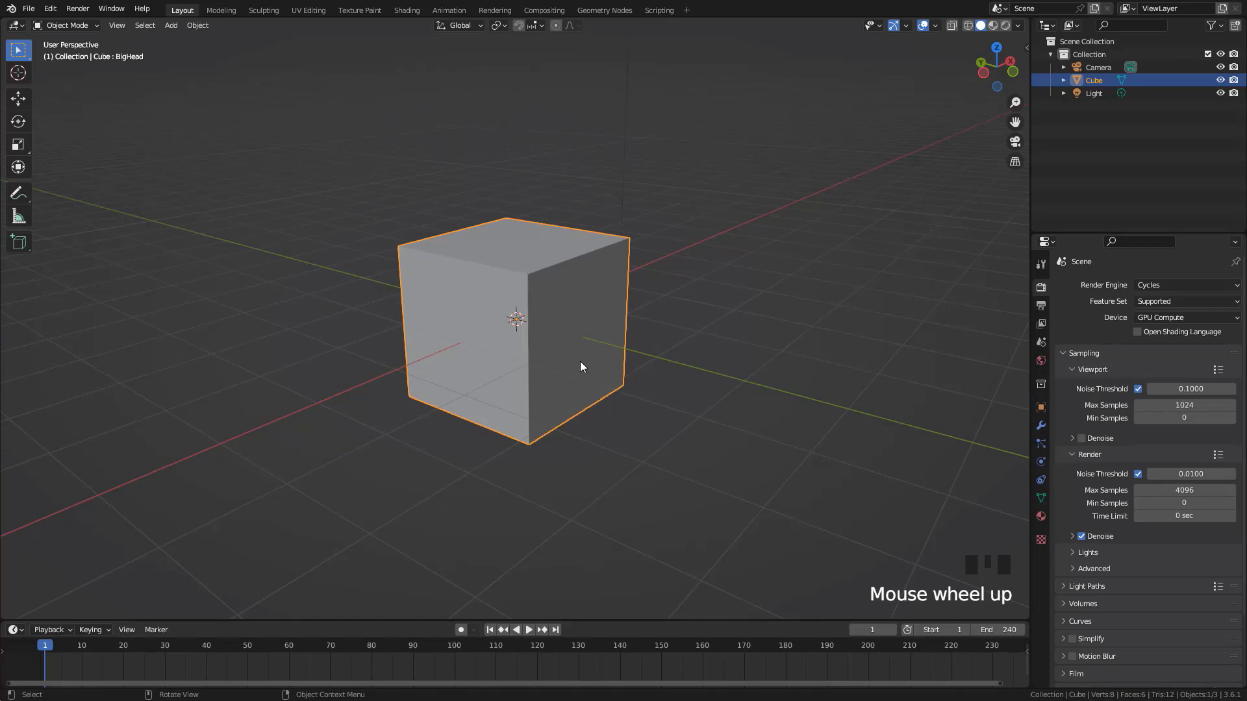
Open the Physics properties of the cube in the fresh scene
scroll(579, 361, down, 3)
click(1040, 461)
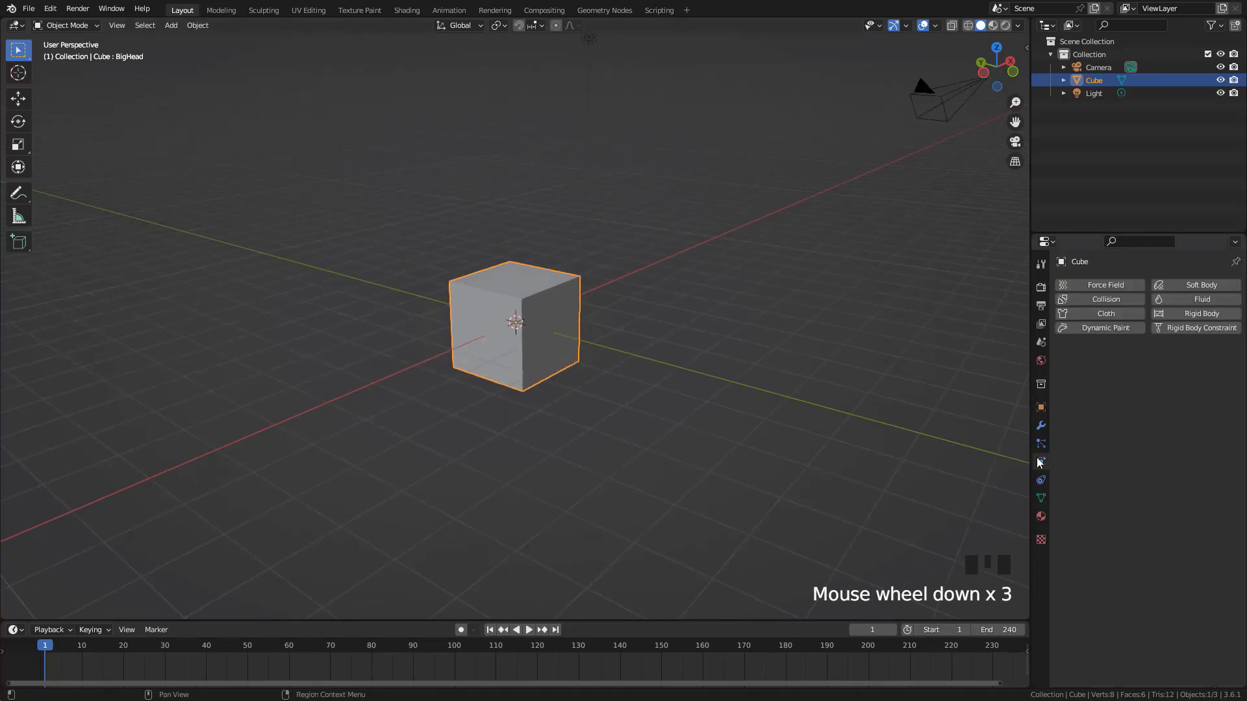
scroll(709, 298, up, 3)
shift+middle_drag(662, 263, 669, 271)
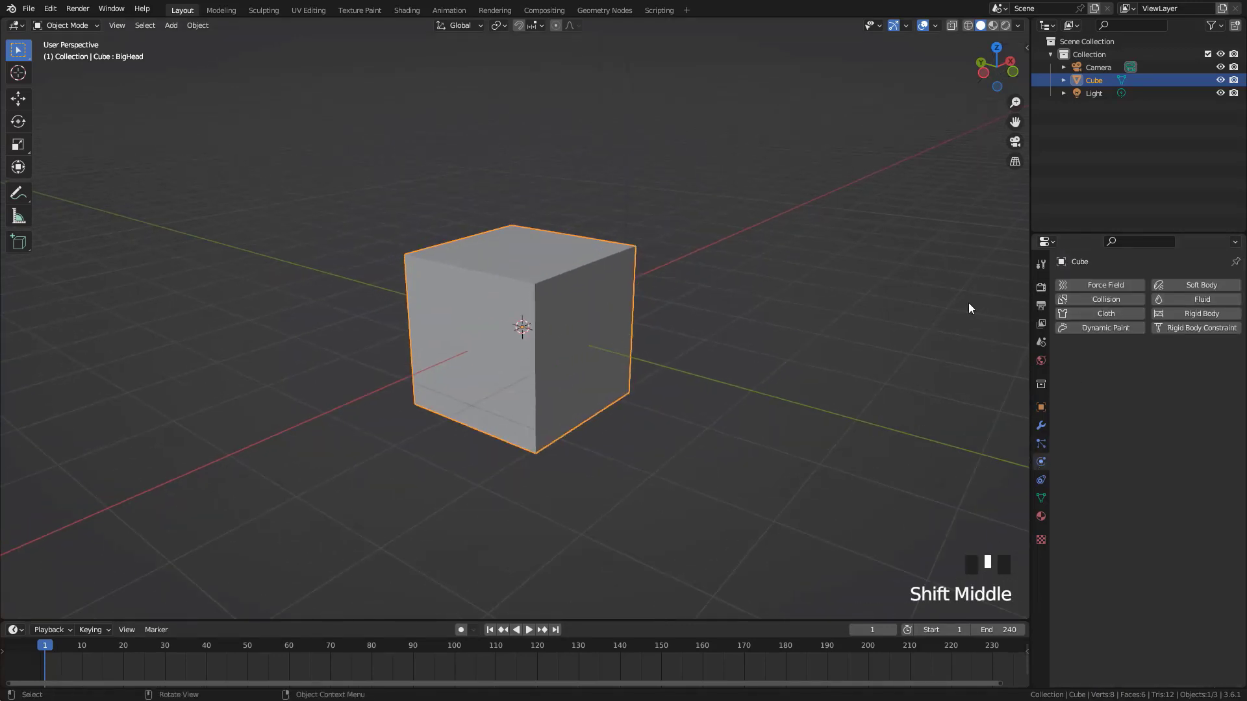
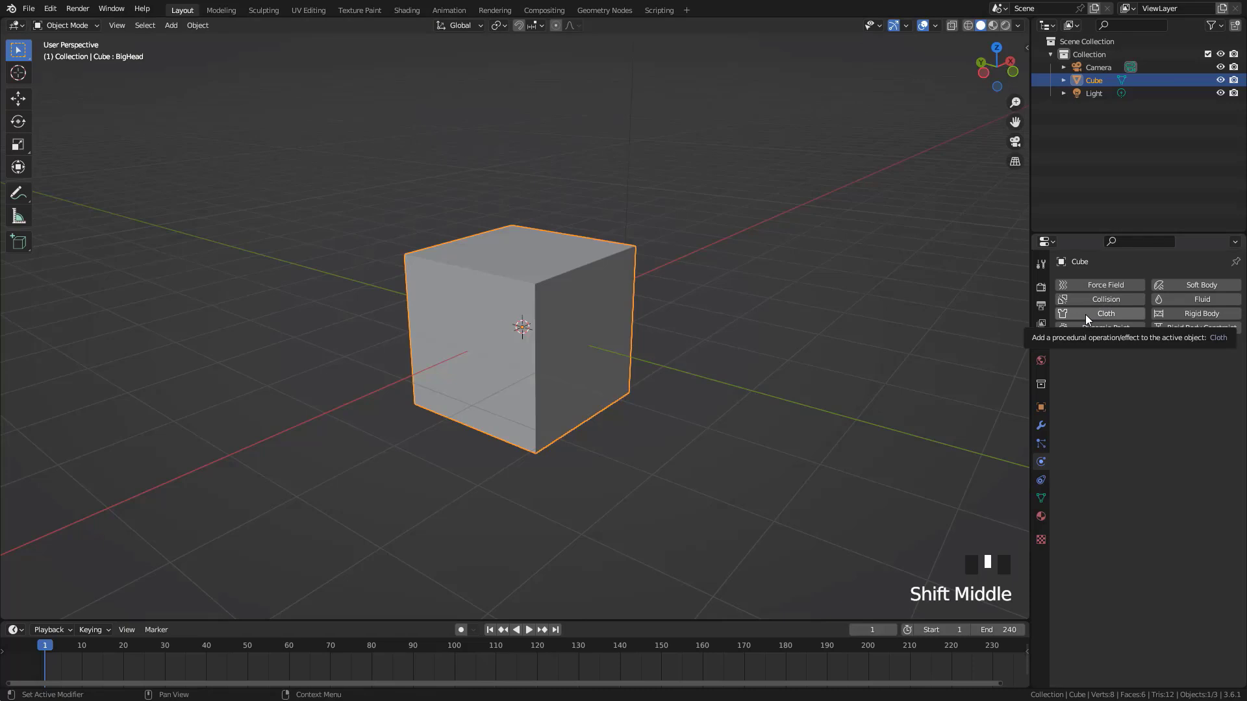
Add a particle system to the cube and play the animation to watch the particles being emitted
click(1041, 286)
scroll(509, 274, down, 2)
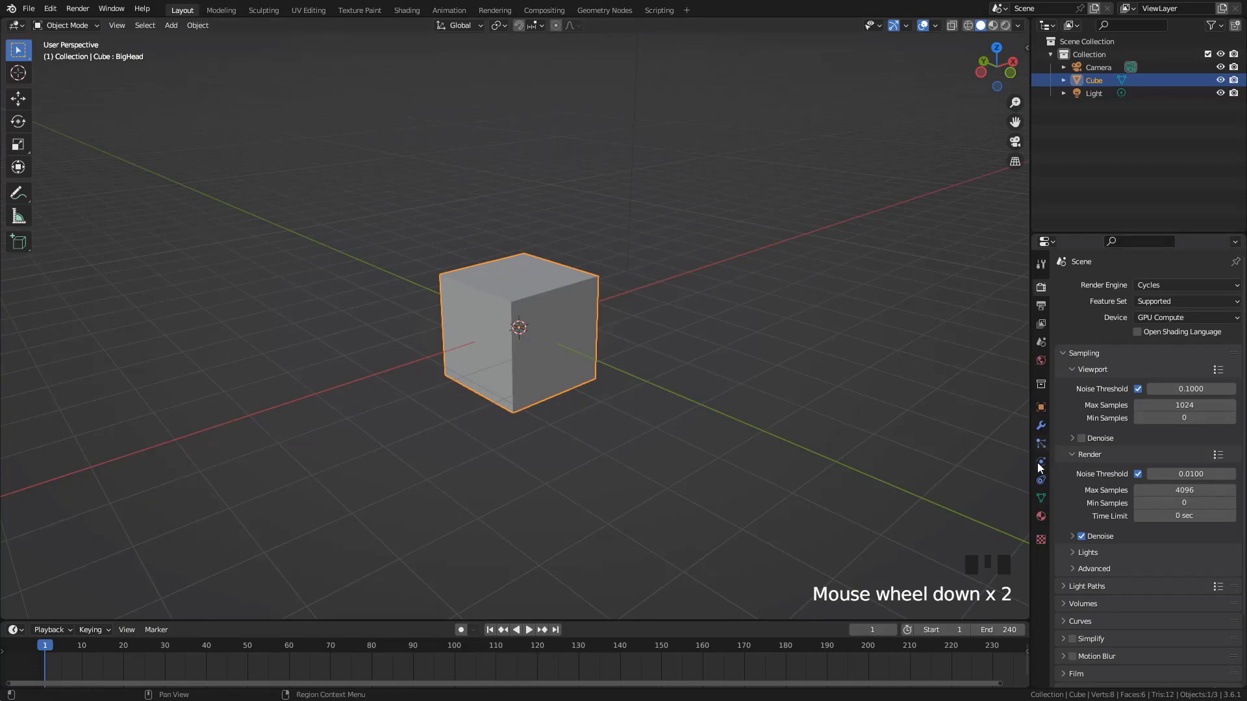
click(1042, 444)
click(1236, 285)
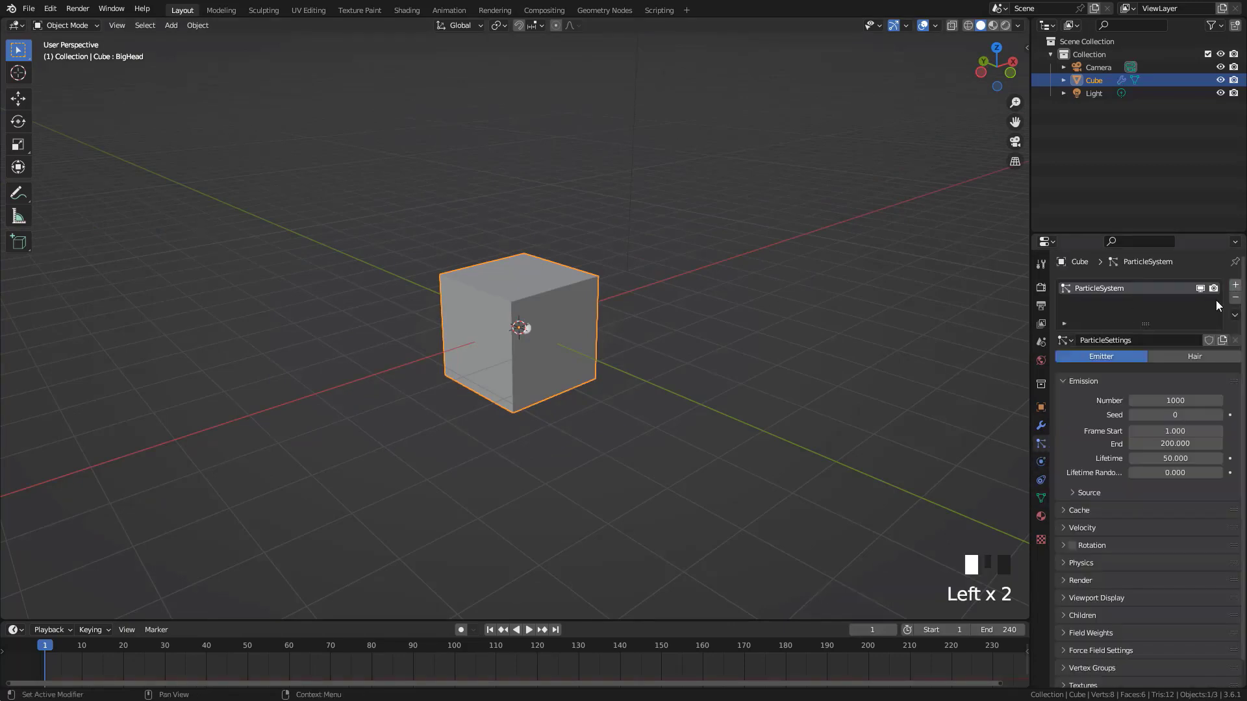
scroll(476, 345, down, 4)
middle_drag(476, 345, 571, 314)
key(space)
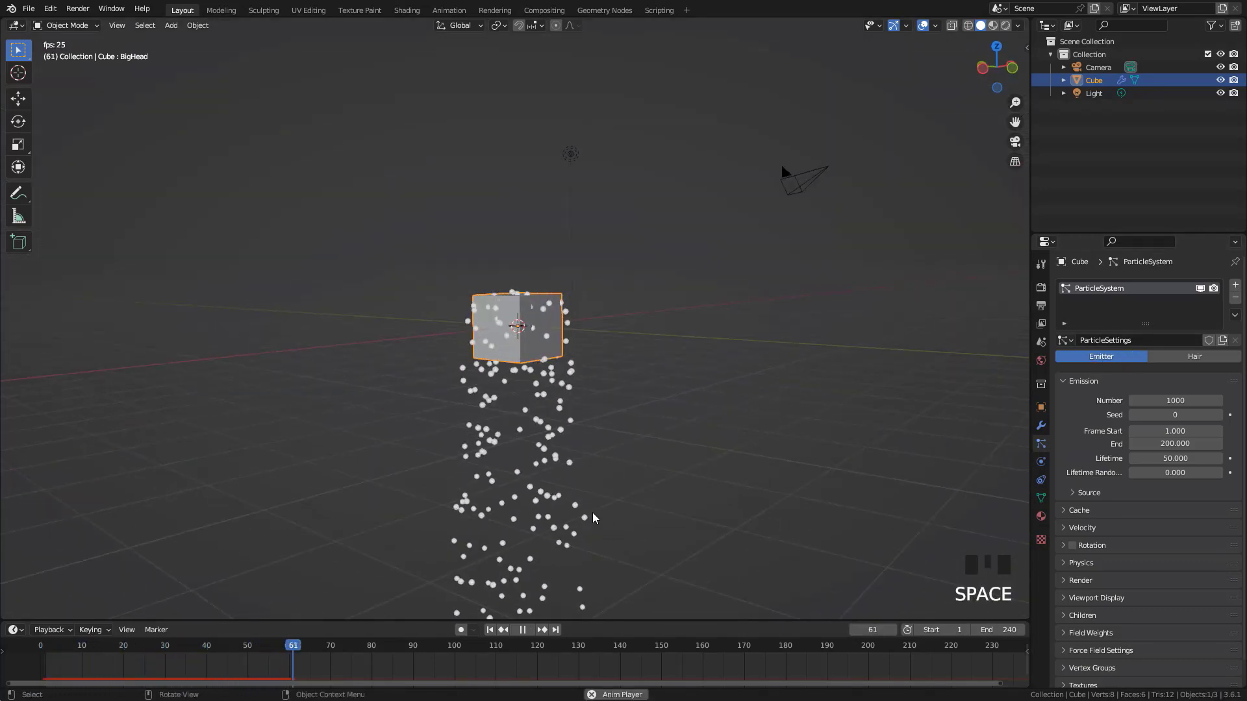
key(Escape)
Add a plane mesh and scale it up in Edit Mode until it extends well beyond the cube on all sides
scroll(597, 378, up, 2)
middle_drag(597, 378, 619, 339)
key(shift+a)
mouse_move(618, 333)
click(663, 333)
scroll(630, 377, down, 2)
key(Tab)
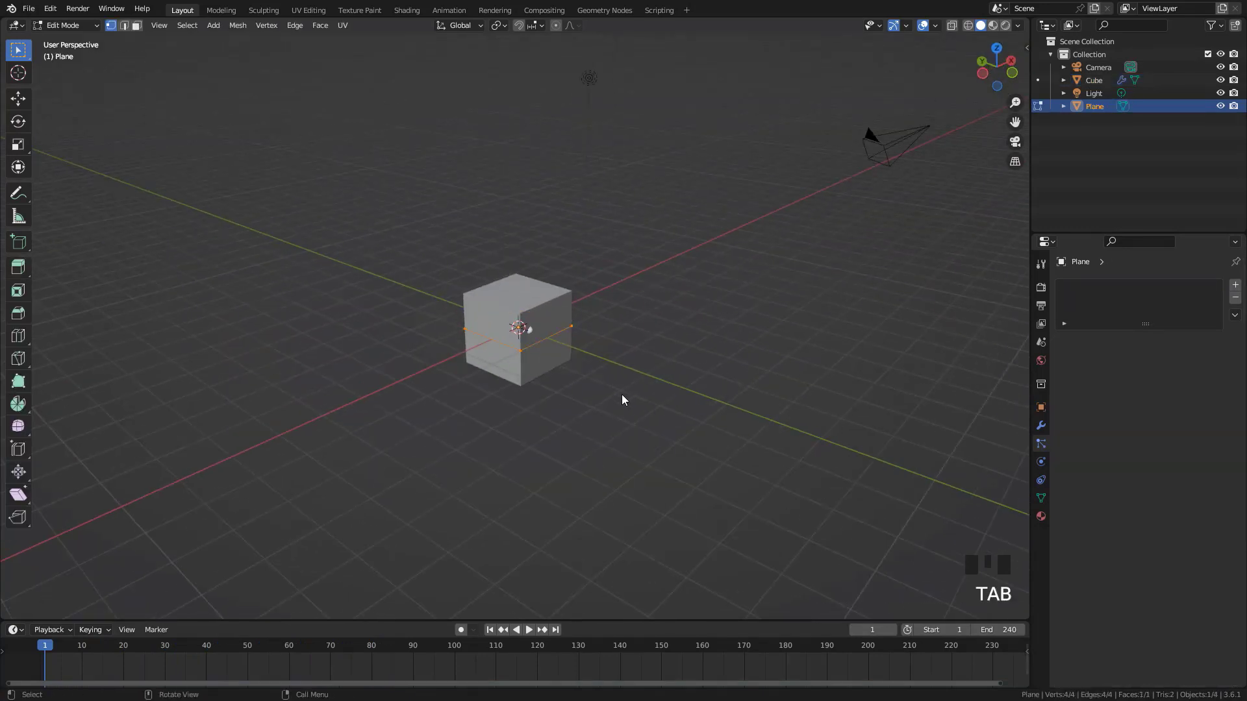
key(s)
click(600, 368)
key(Tab)
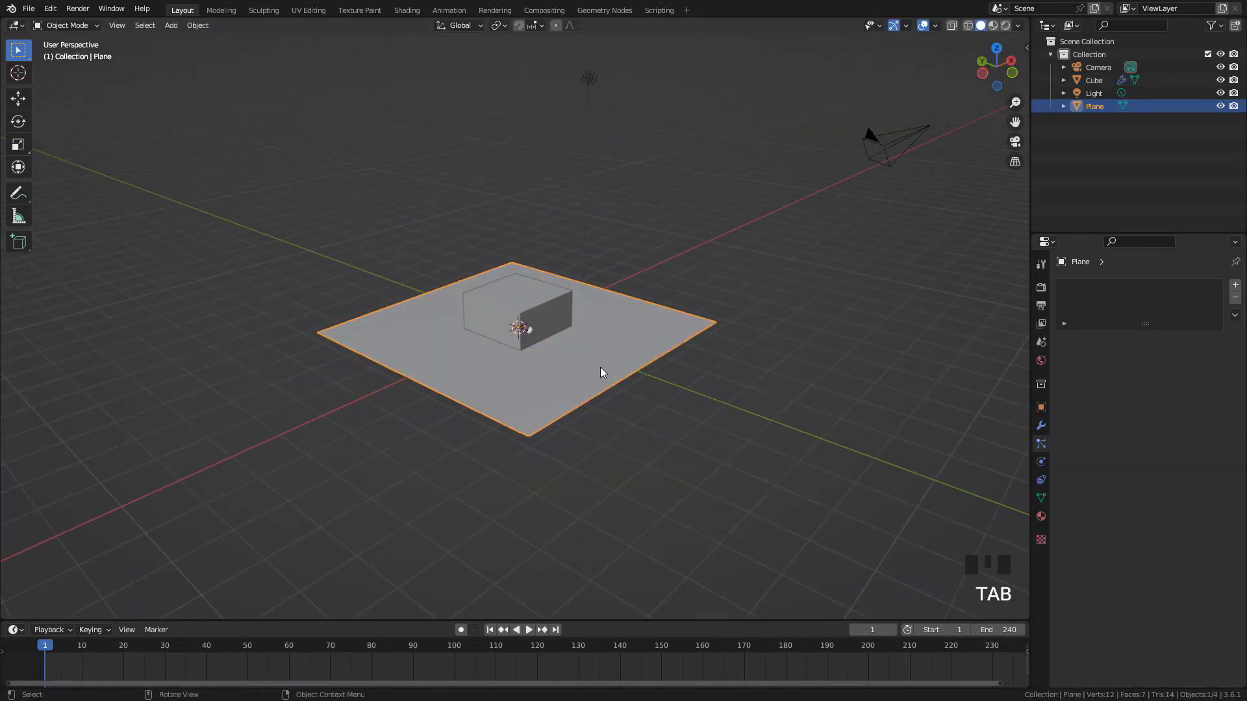
Move the plane up along the Z axis so it hovers just above the cube
key(g)
key(z)
click(613, 284)
Subdivide the whole plane six times into a dense grid and return to Object Mode
scroll(613, 266, up, 3)
key(Tab)
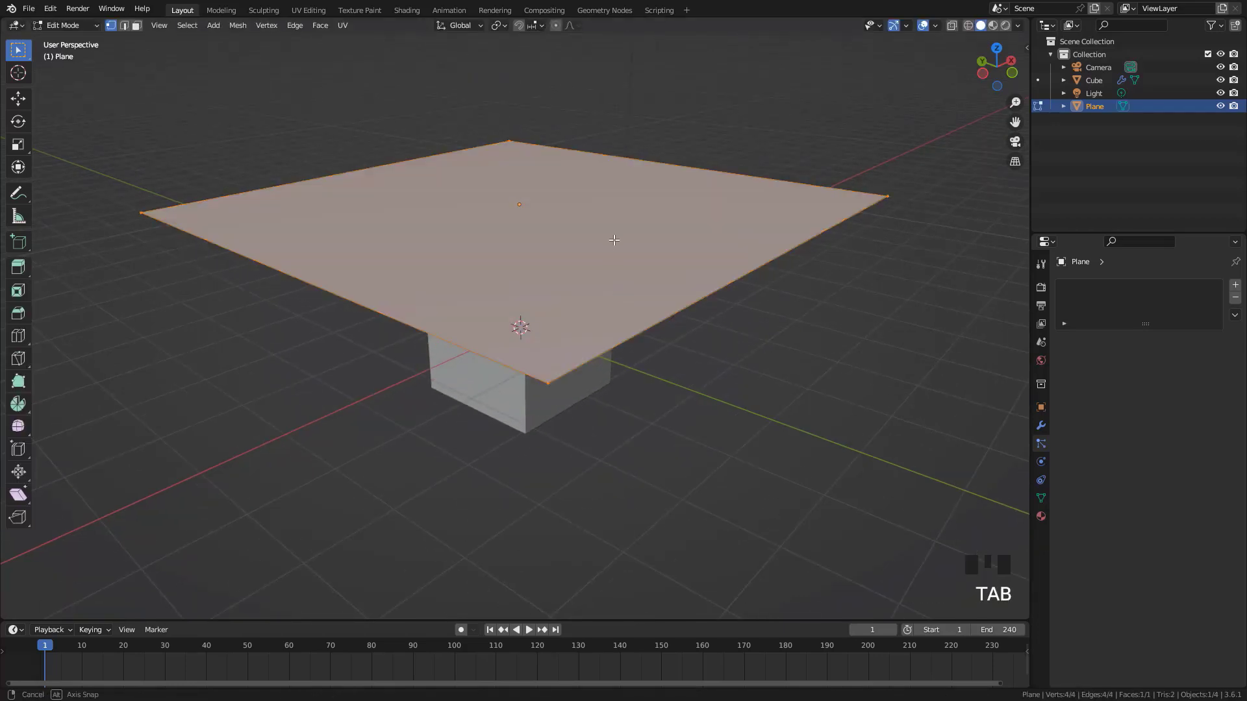
middle_drag(595, 203, 589, 219)
right_click(590, 220)
click(589, 219)
right_click(590, 220)
click(590, 219)
right_click(590, 220)
click(590, 219)
right_click(590, 220)
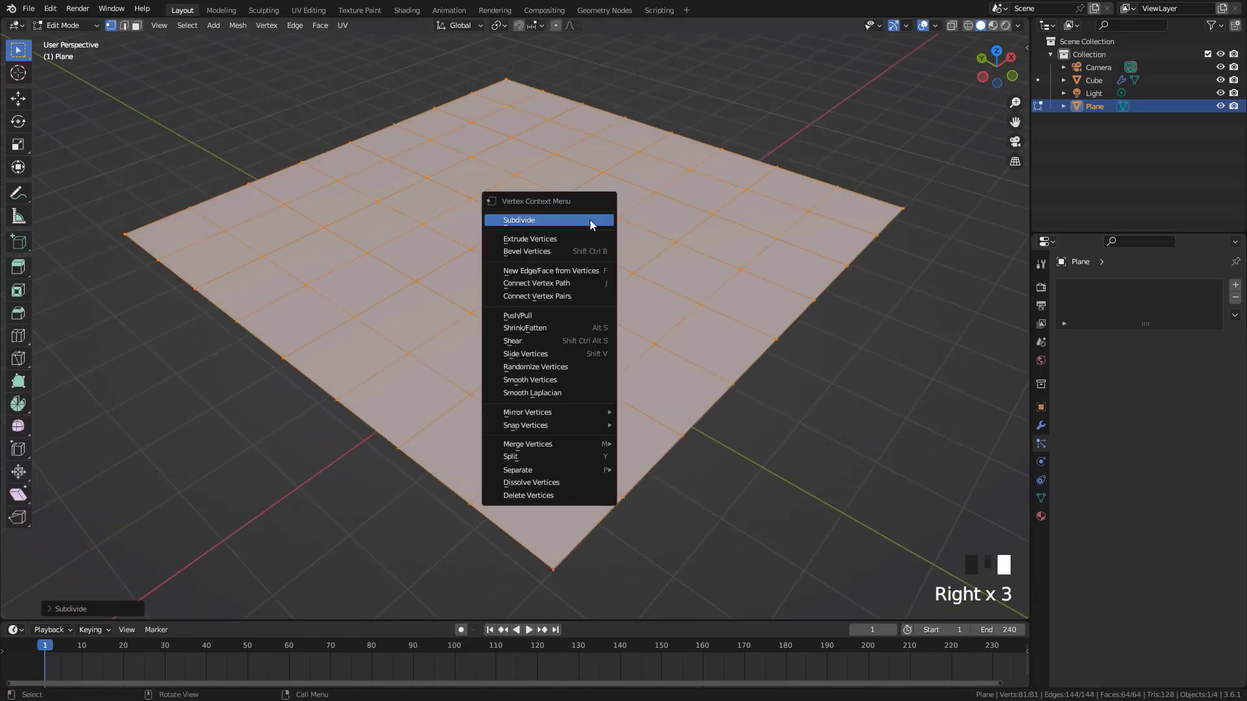
click(589, 219)
right_click(589, 219)
right_click(589, 220)
right_click(590, 220)
right_click(590, 219)
key(Tab)
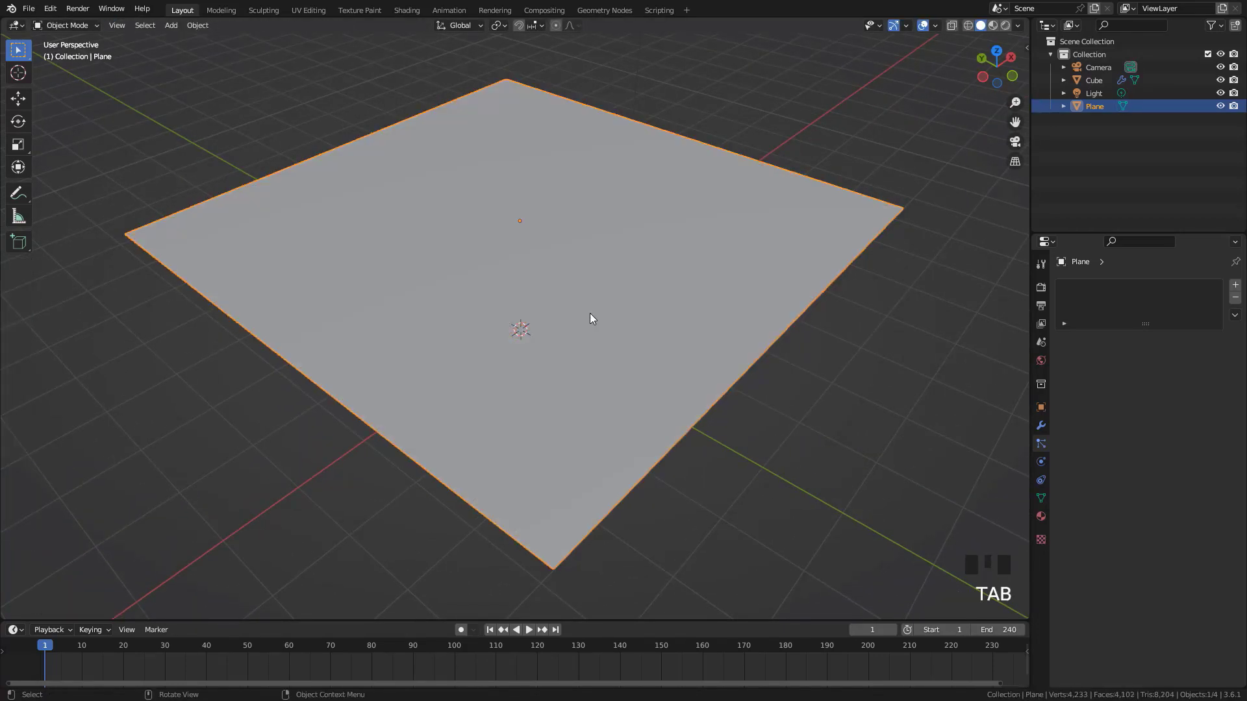
Remove the particle system from the cube and give the cube Collision physics
middle_drag(590, 313, 1008, 371)
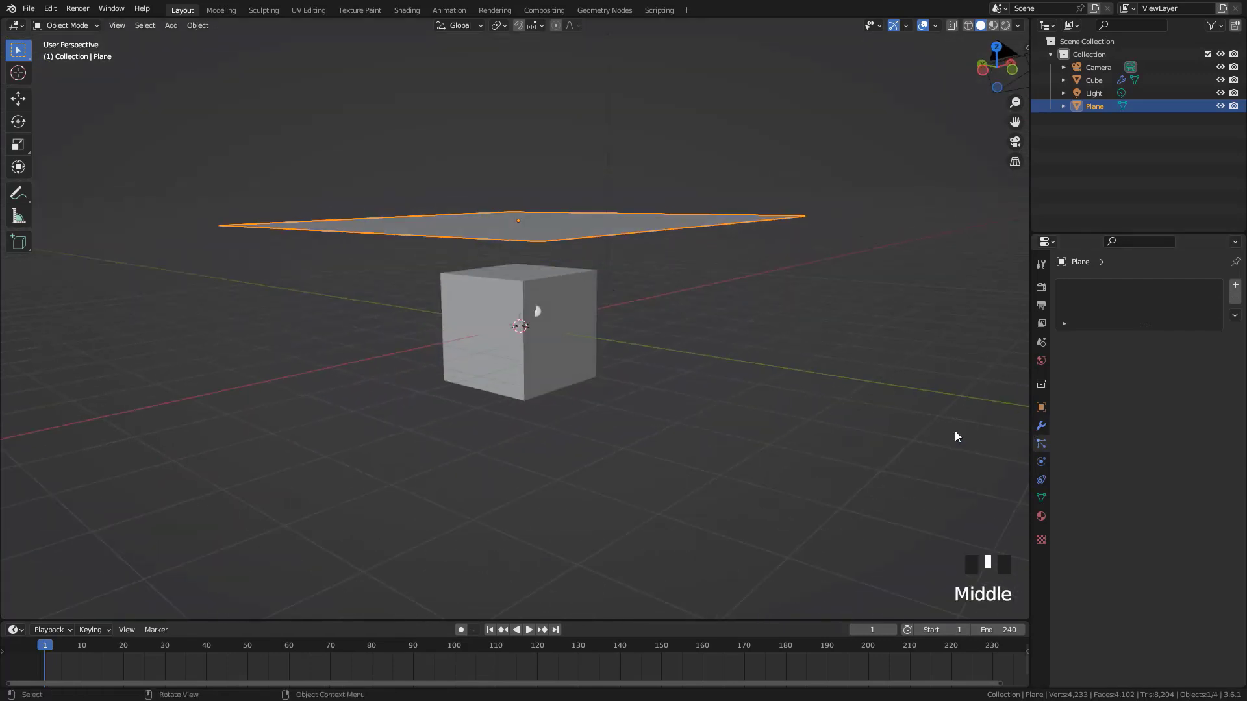
click(629, 368)
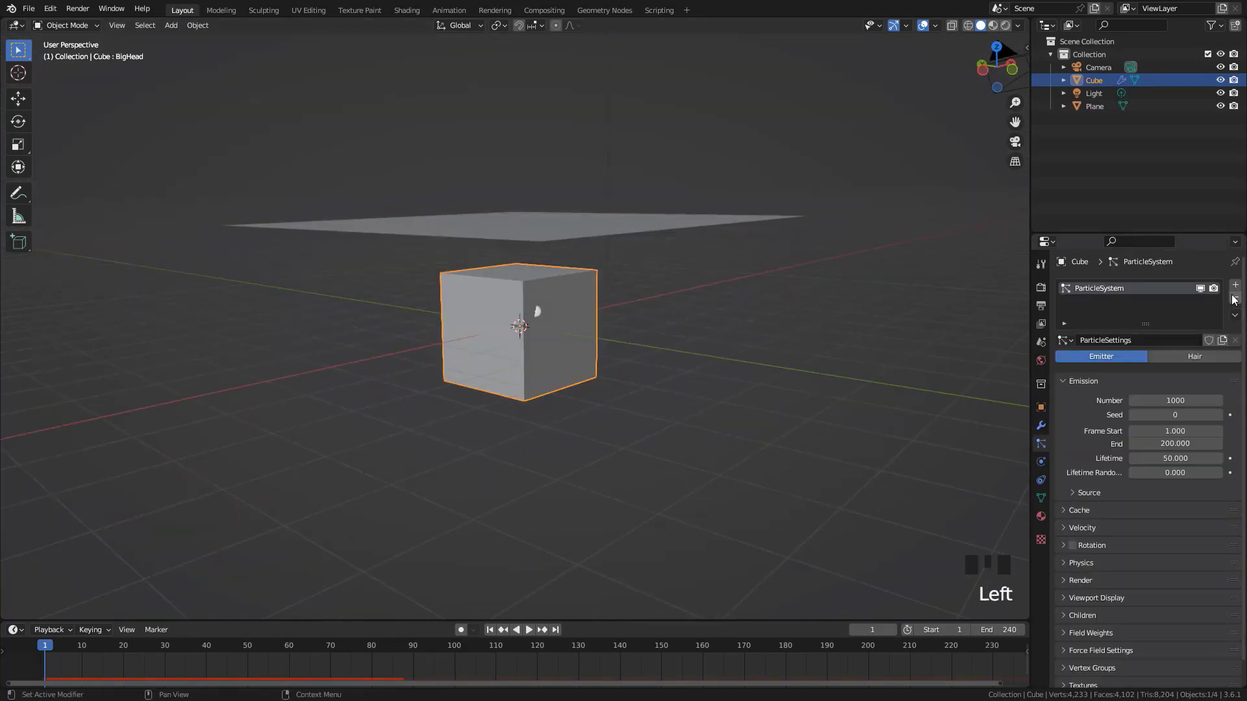
click(1042, 461)
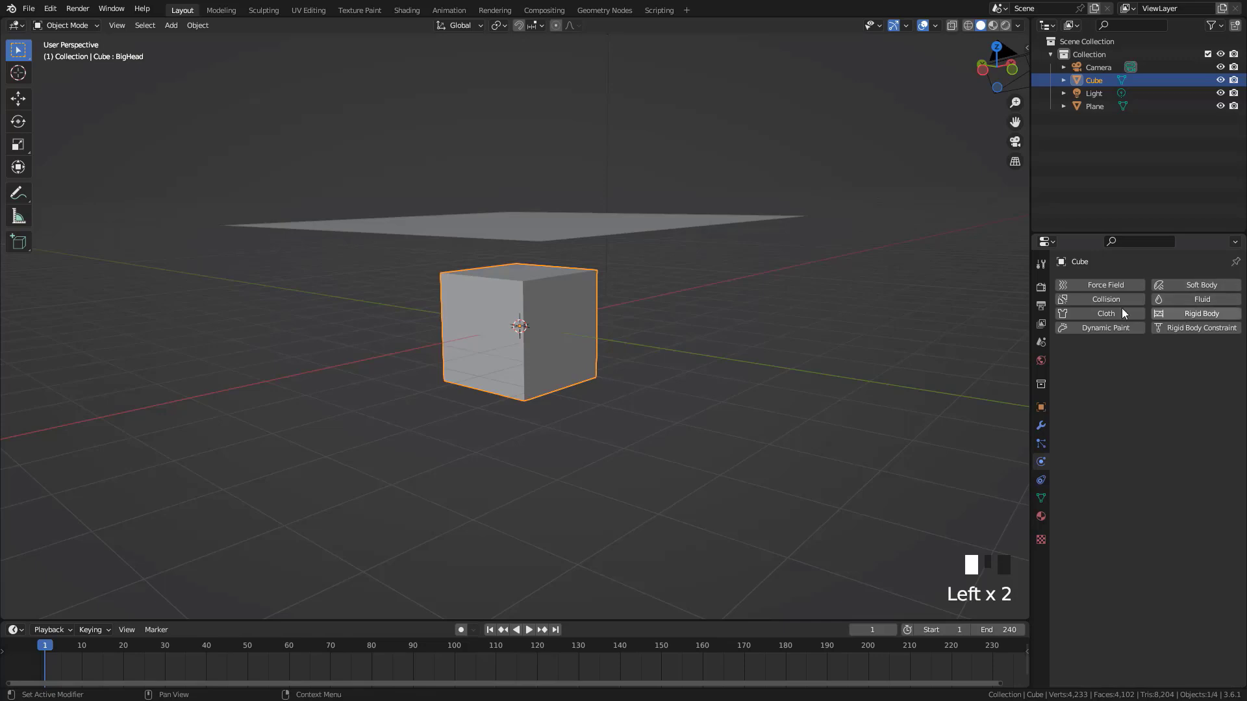
click(1107, 300)
key(Tab)
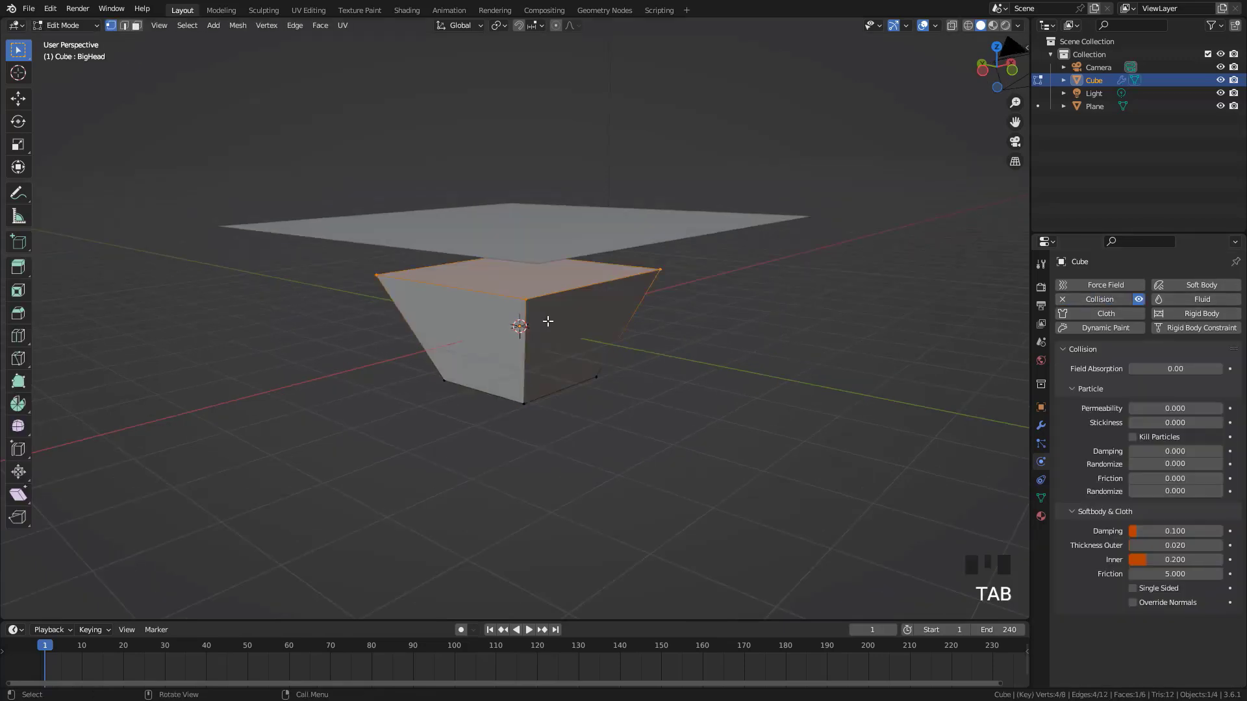
key(Tab)
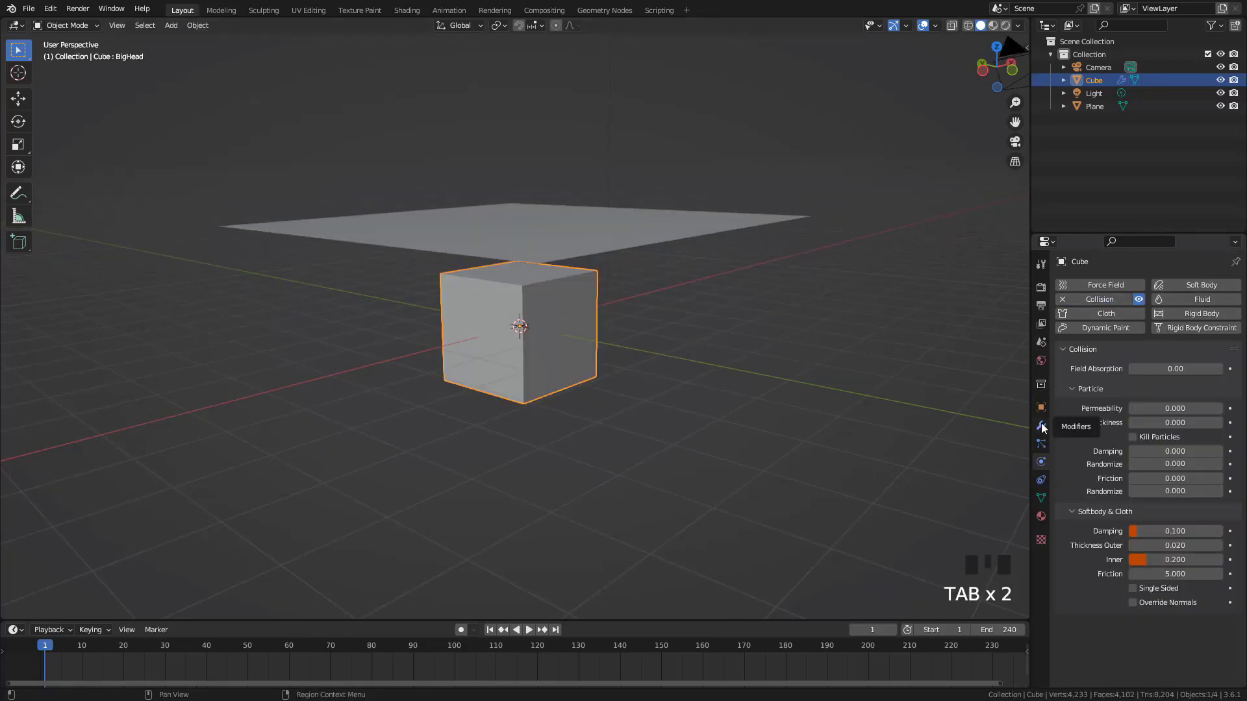
Add Cloth physics to the plane and enable Self Collisions in its collision settings
click(621, 249)
middle_drag(621, 249, 699, 270)
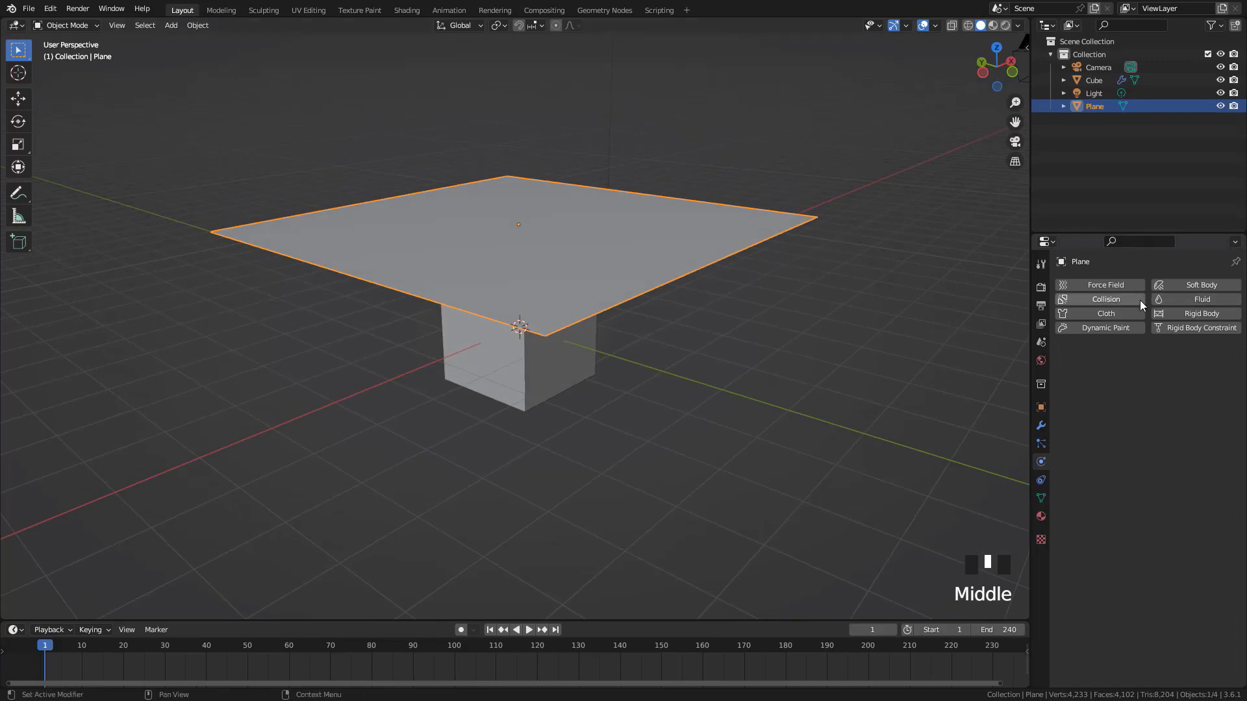
click(1111, 314)
scroll(1088, 416, down, 1)
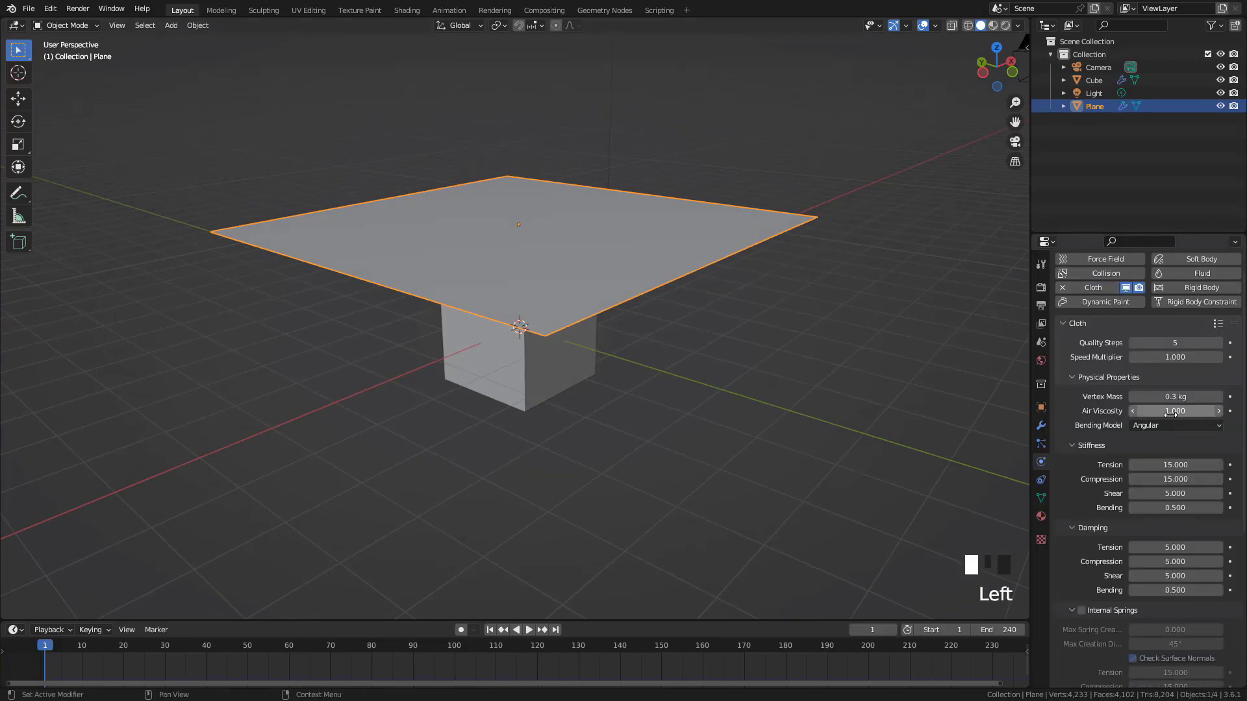
scroll(1098, 443, down, 6)
scroll(1098, 442, down, 4)
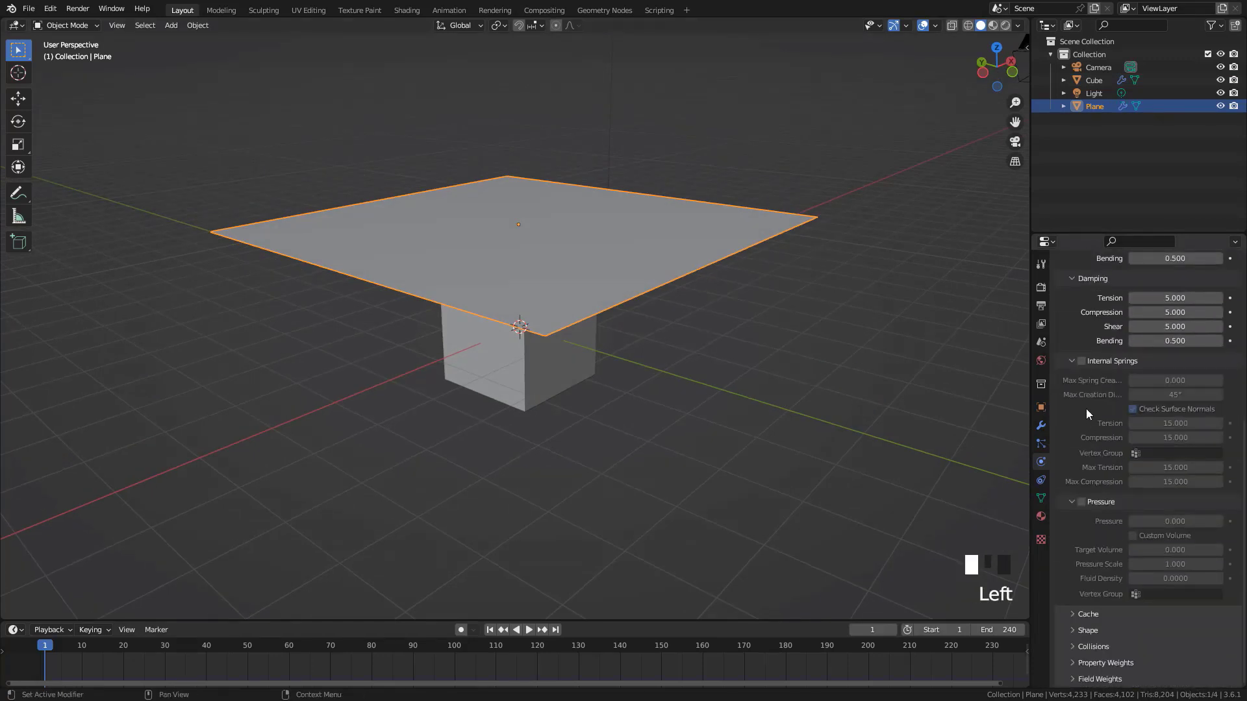
click(1093, 646)
scroll(1091, 591, down, 7)
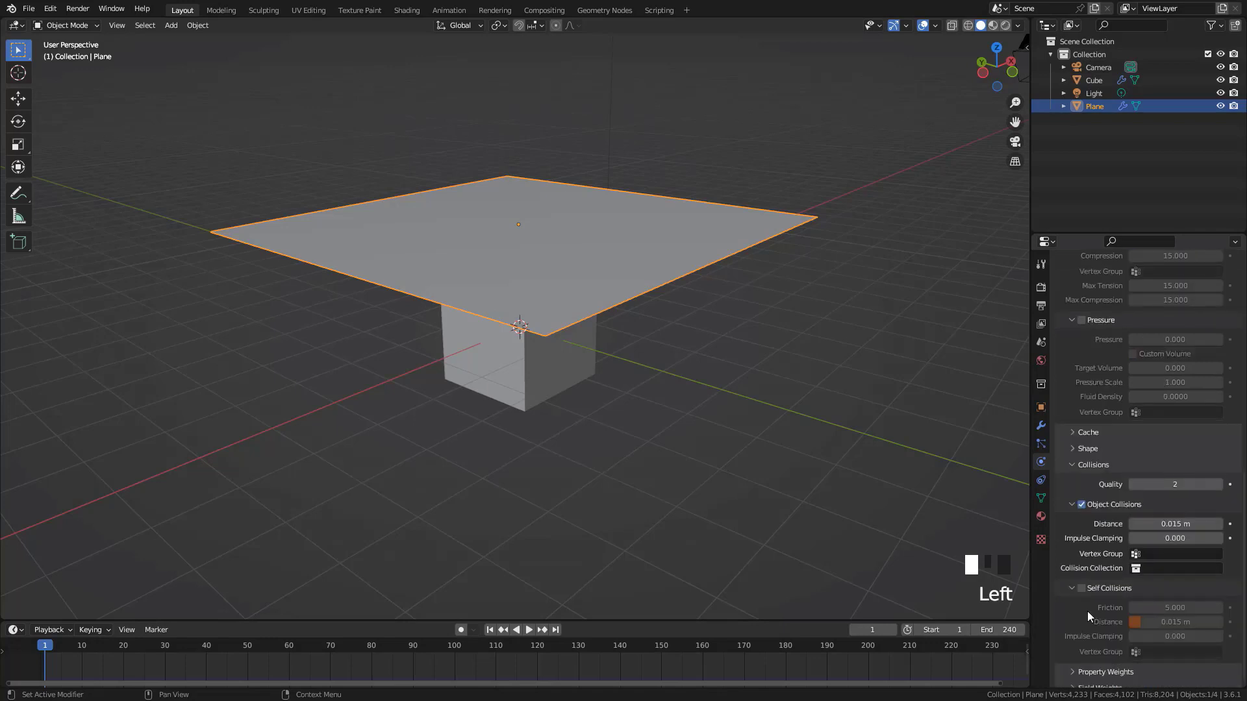
click(1082, 588)
Set the Quality Steps of the plane's cloth simulation to 8
scroll(1070, 453, up, 17)
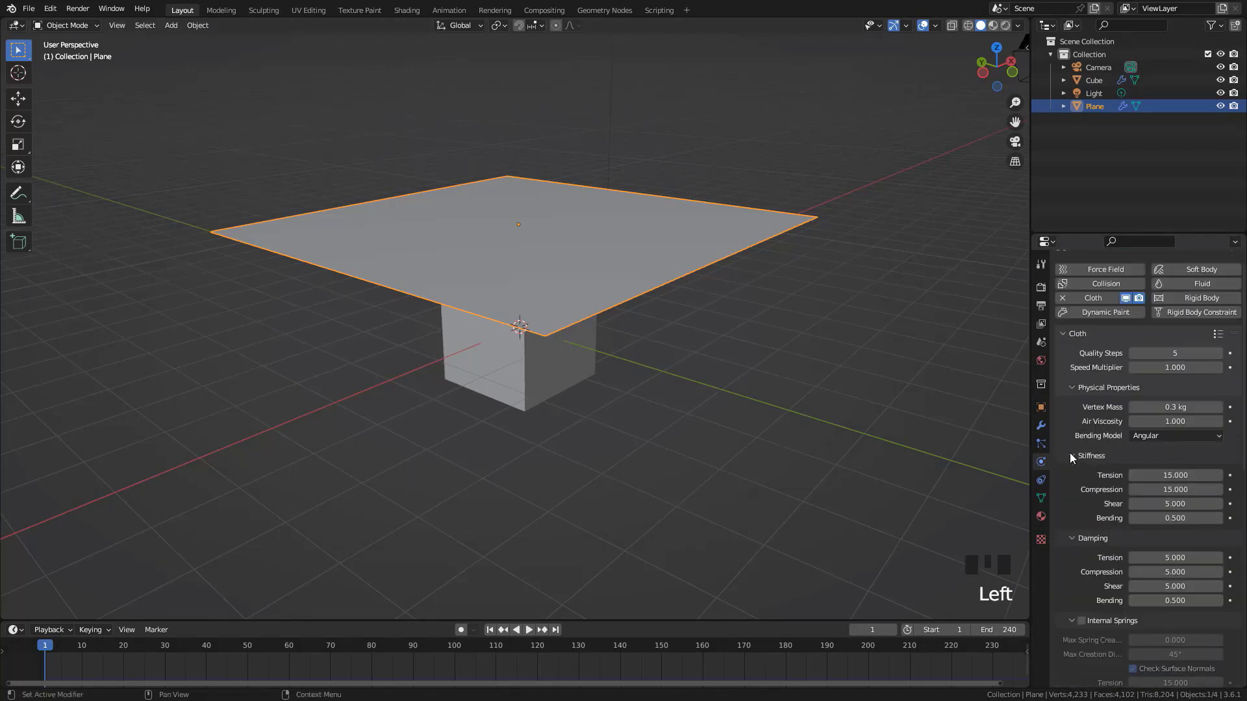
click(1218, 368)
click(1219, 369)
click(1219, 368)
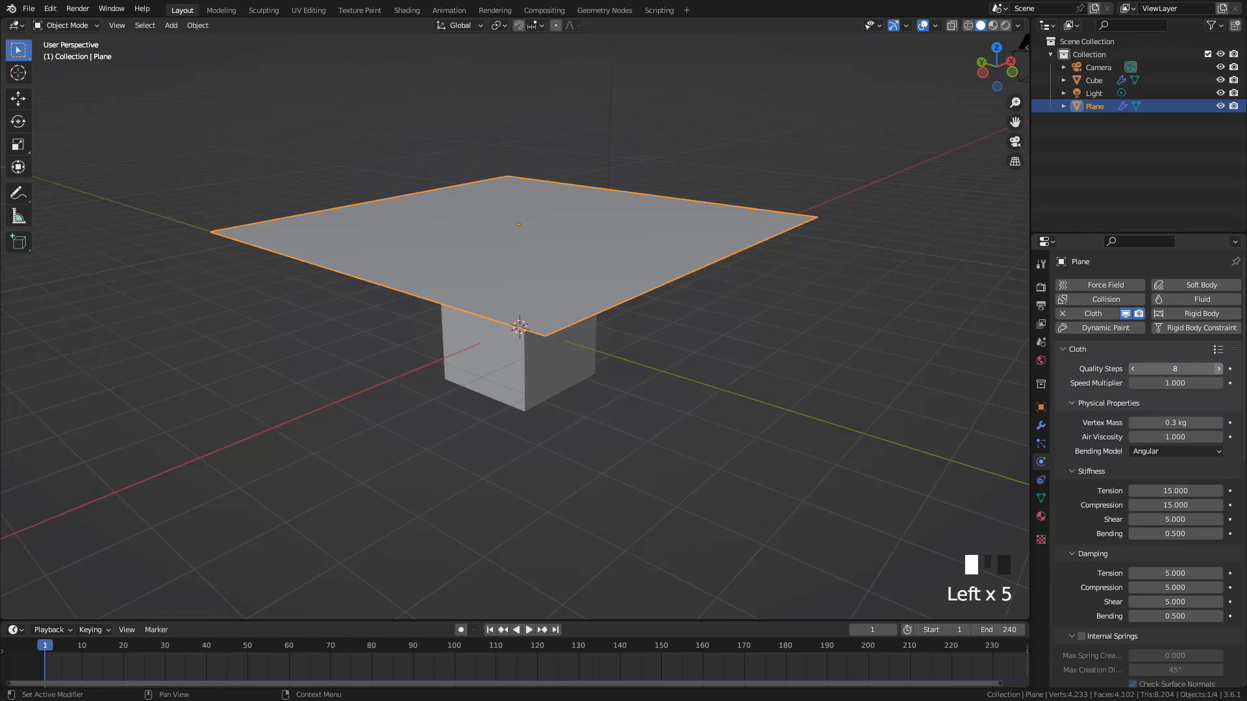
Play the cloth simulation from frame 1 to about frame 104 and inspect the plane draping over the cube
middle_drag(618, 228, 630, 262)
key(Tab)
key(Tab)
key(space)
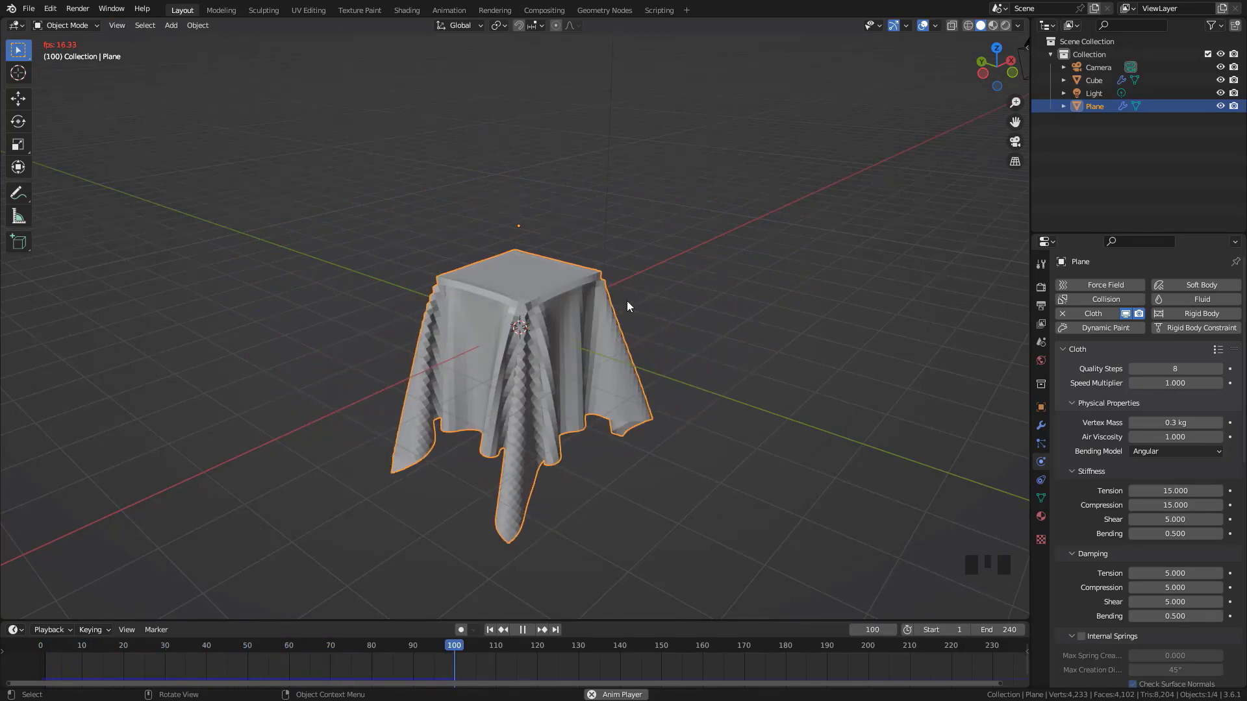
key(space)
middle_drag(574, 349, 431, 578)
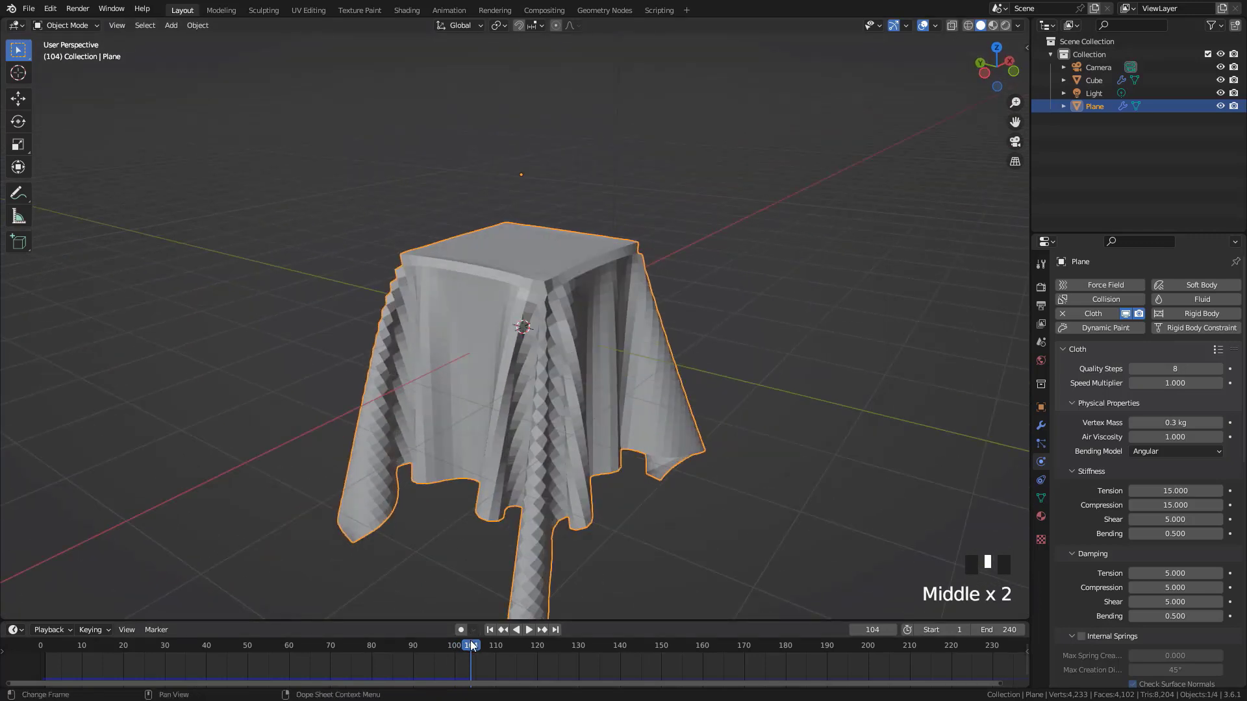
scroll(564, 409, down, 5)
mouse_move(556, 361)
middle_down()
mouse_move(504, 353)
mouse_move(547, 360)
middle_up()
Scrub back to the first frames and replay the cloth simulation to frame 120, examining the folds up close
drag(474, 648, 65, 630)
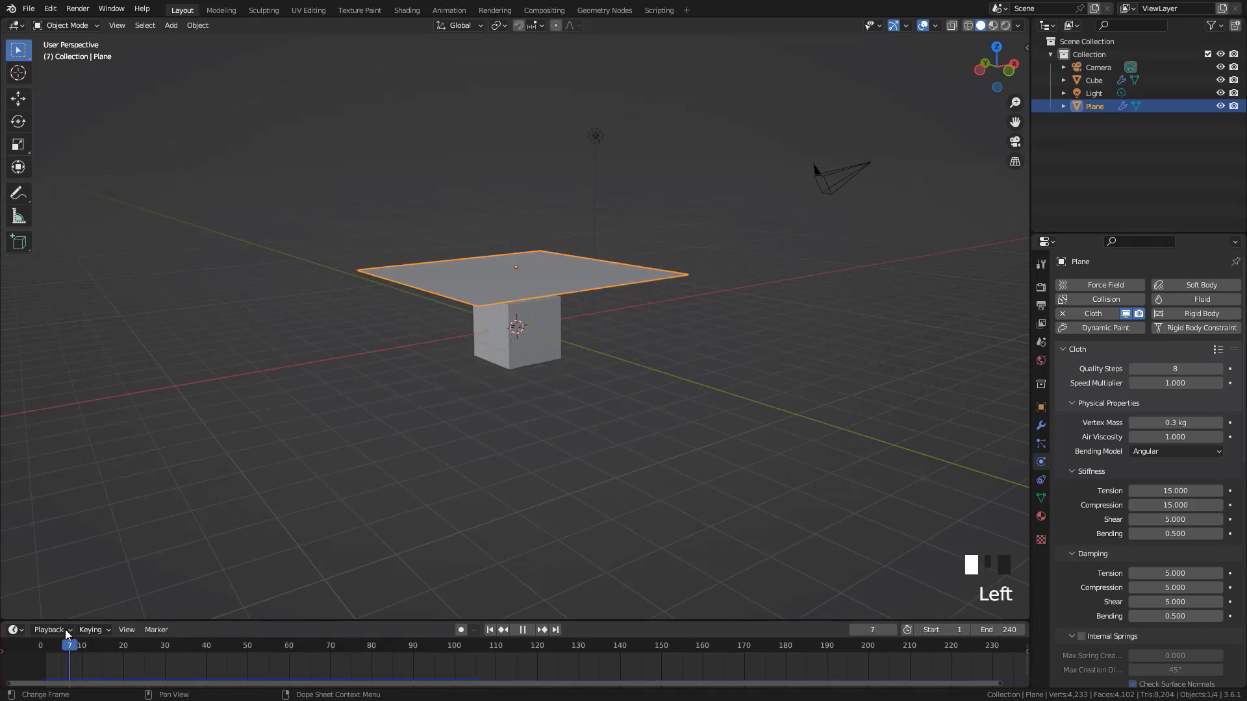
key(space)
key(space)
key(space)
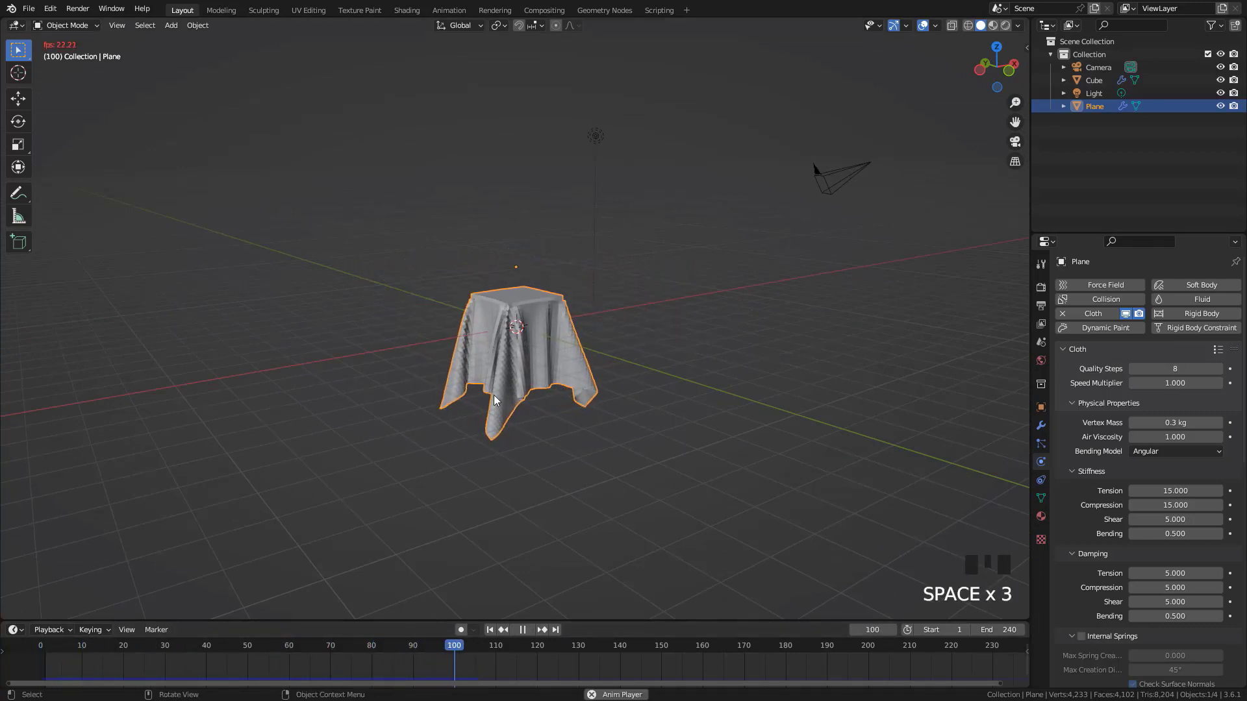
key(space)
middle_drag(535, 327, 548, 299)
scroll(552, 323, up, 4)
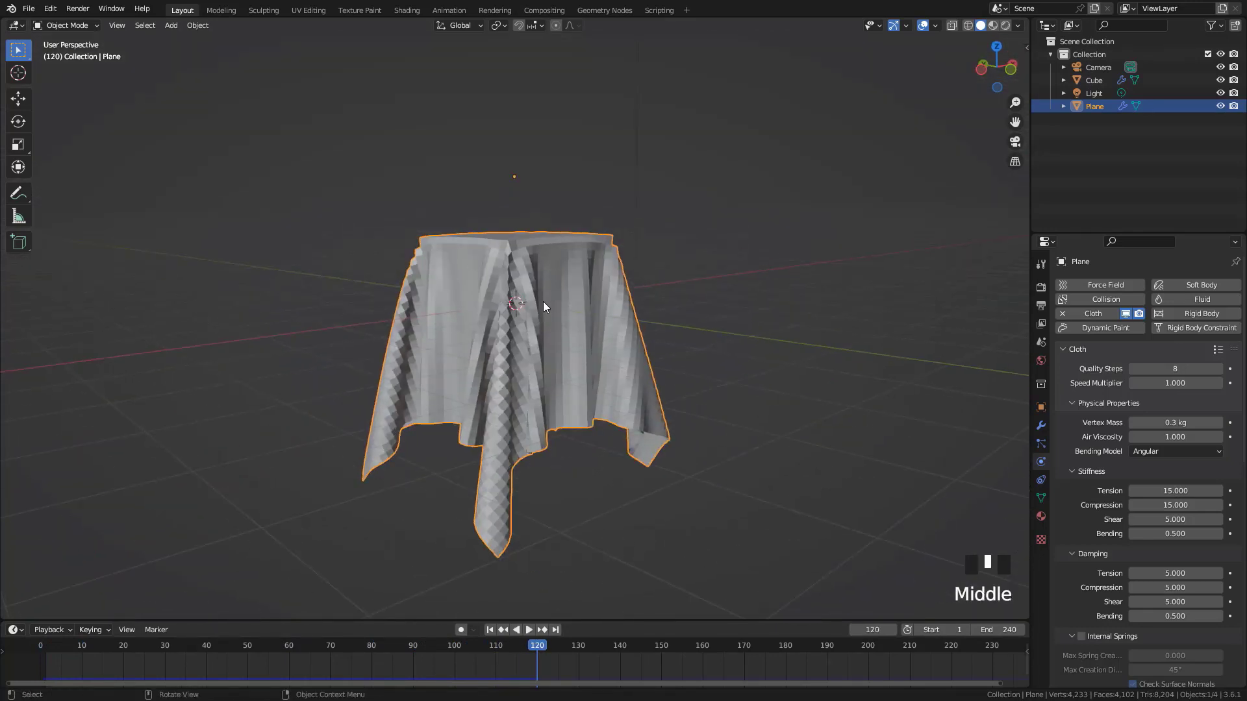
scroll(536, 286, down, 2)
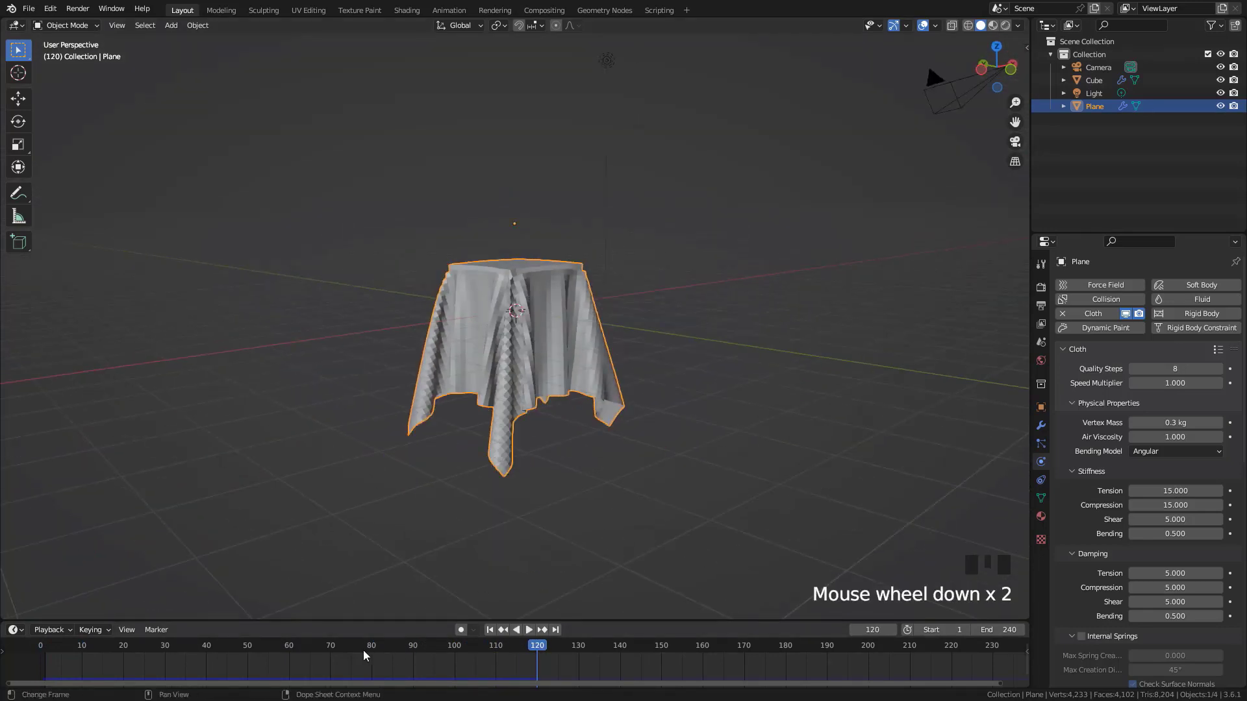
Scrub through the timeline to frame 126, then return to the start and play the cloth simulation again
drag(342, 644, 562, 668)
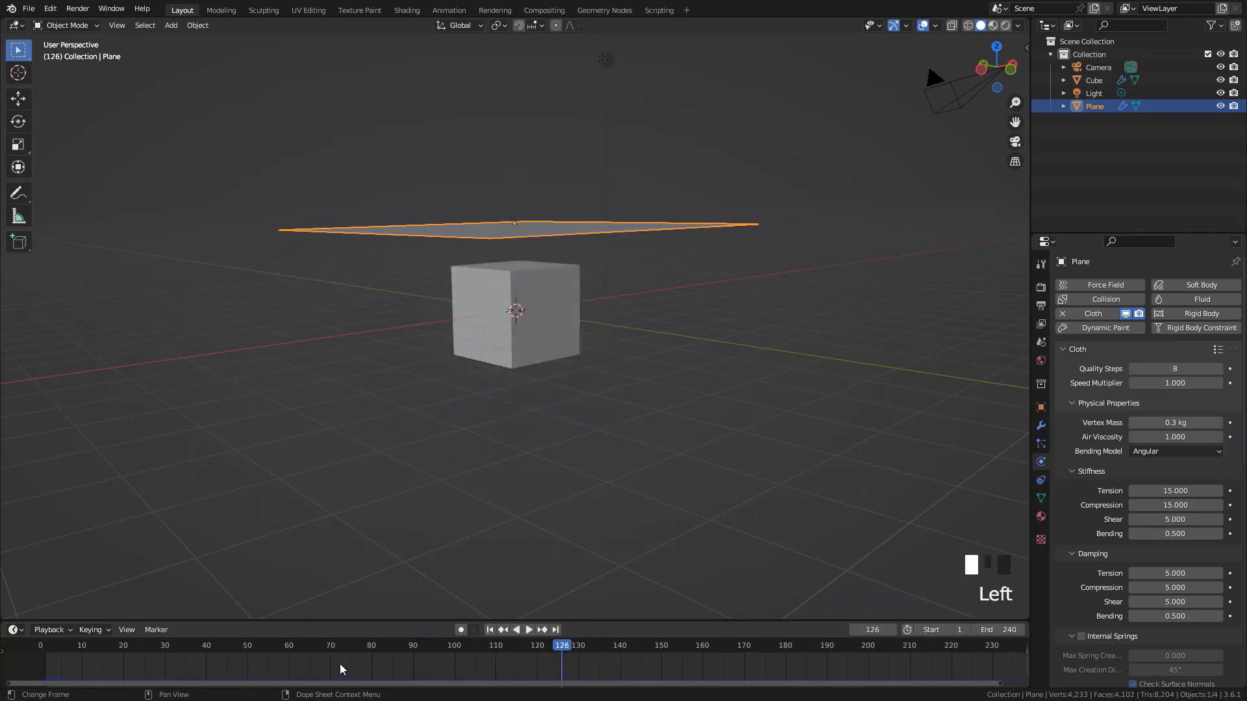
click(34, 653)
click(34, 653)
key(space)
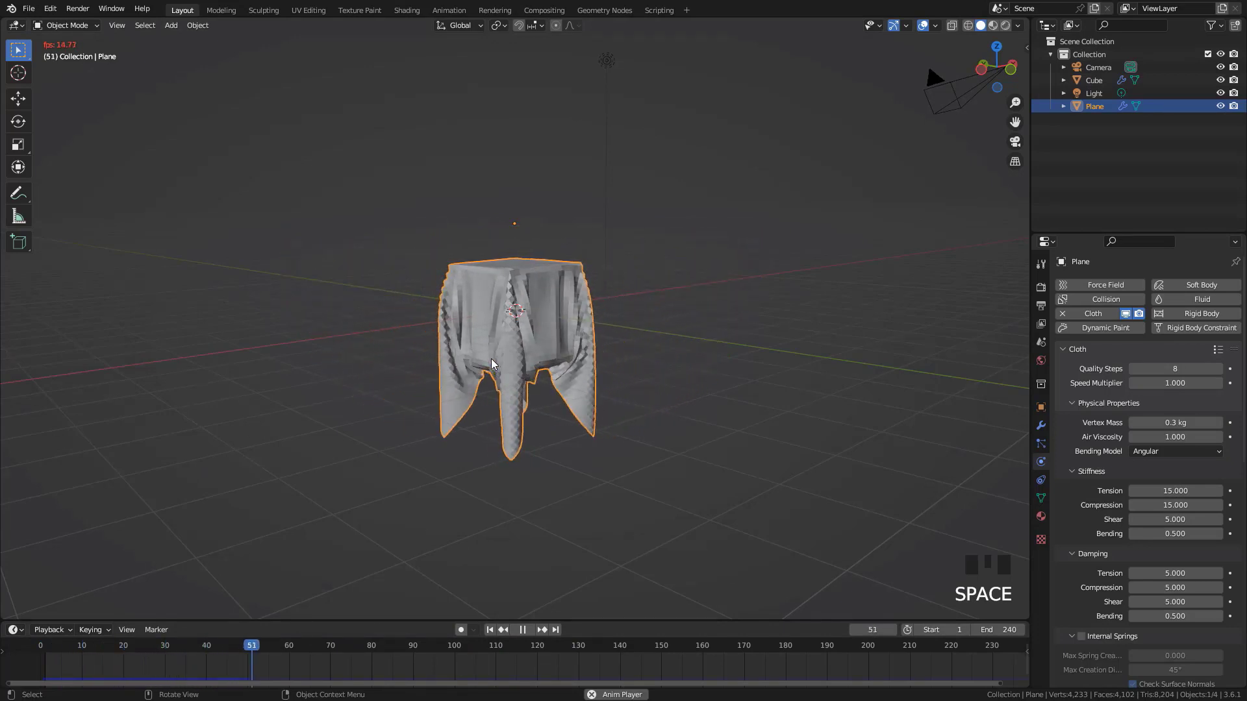
Stop playback around frame 54 and play the simulated cloth animation in reverse
key(space)
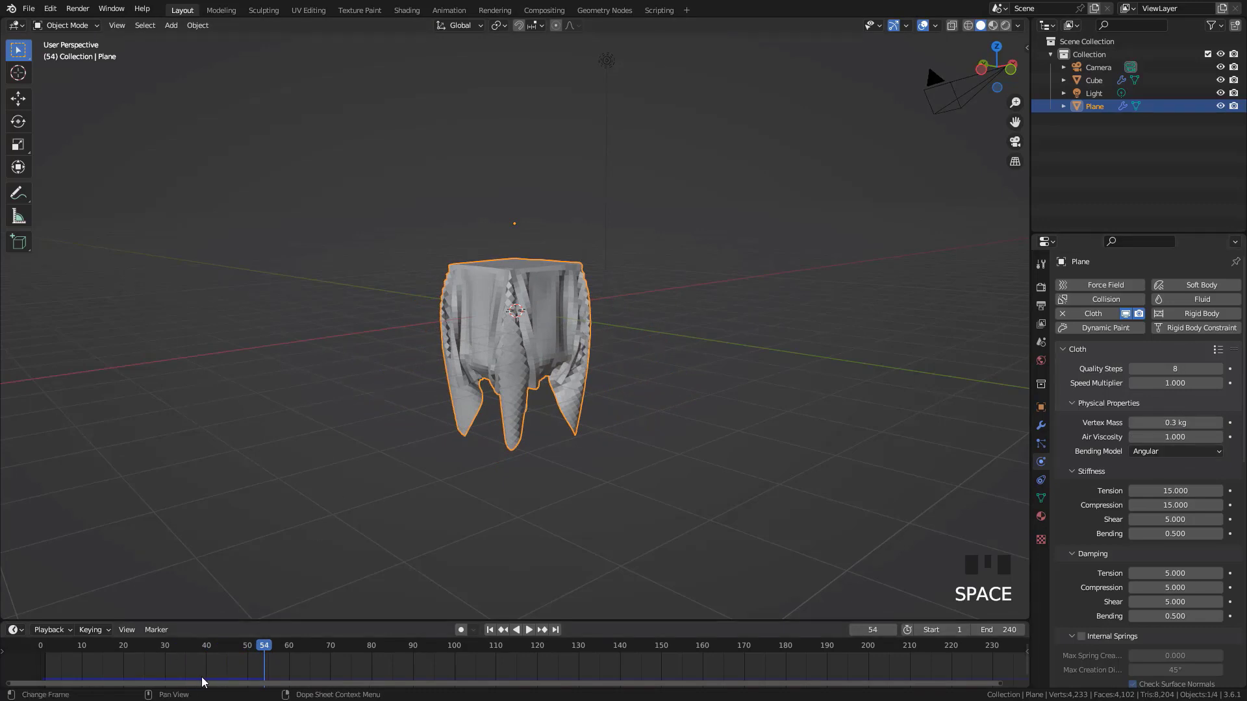
click(516, 630)
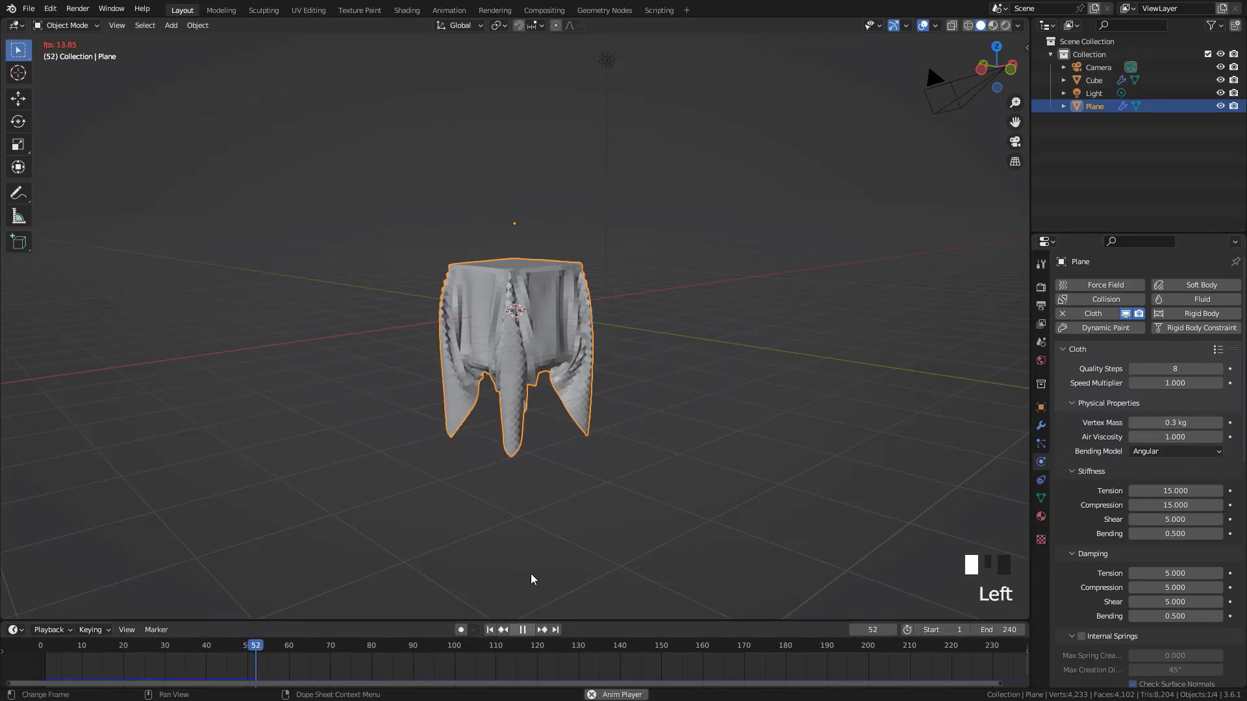
key(Escape)
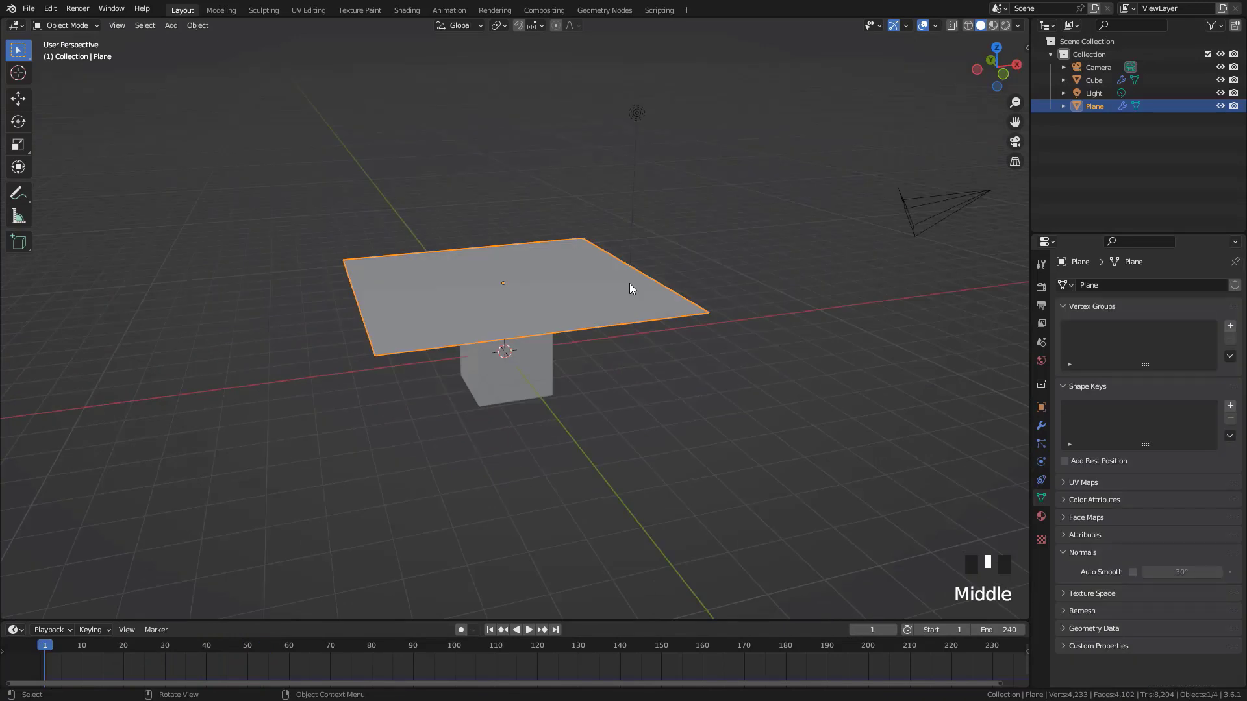
Enter Edit Mode on the plane and select the whole row of vertices along its outer edge on the positive X side
scroll(649, 377, up, 1)
middle_drag(649, 377, 633, 266)
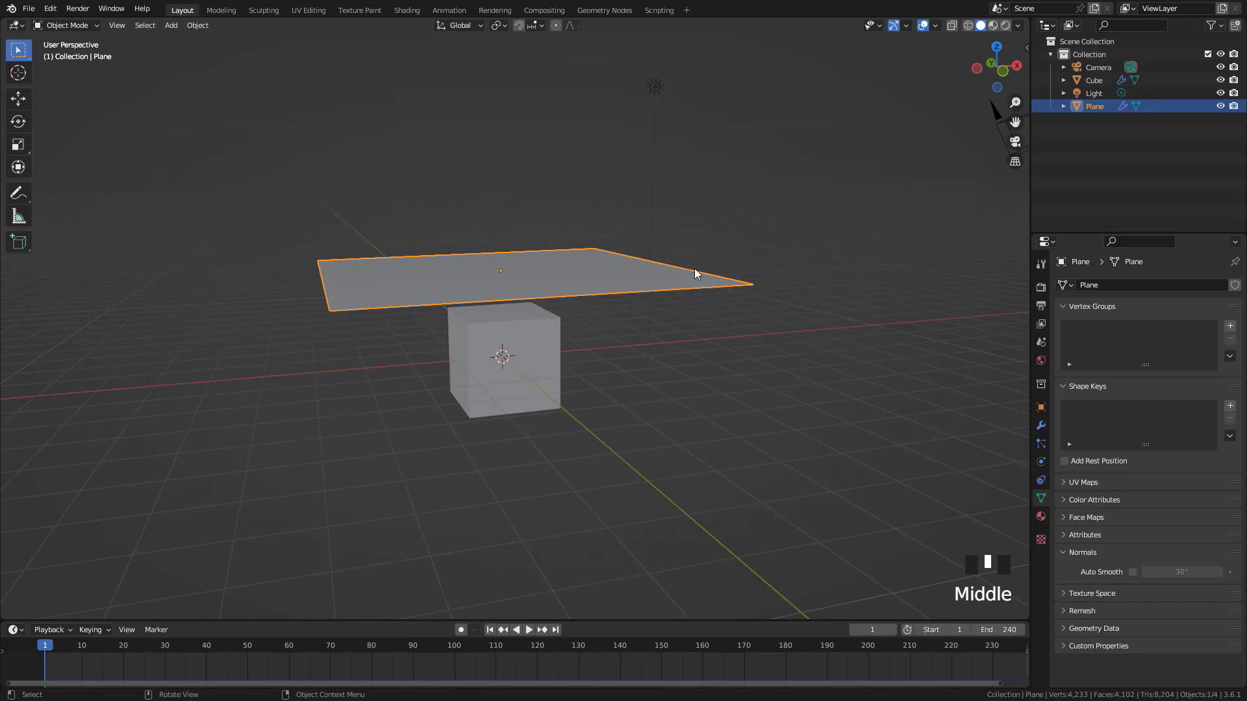
scroll(1005, 406, down, 1)
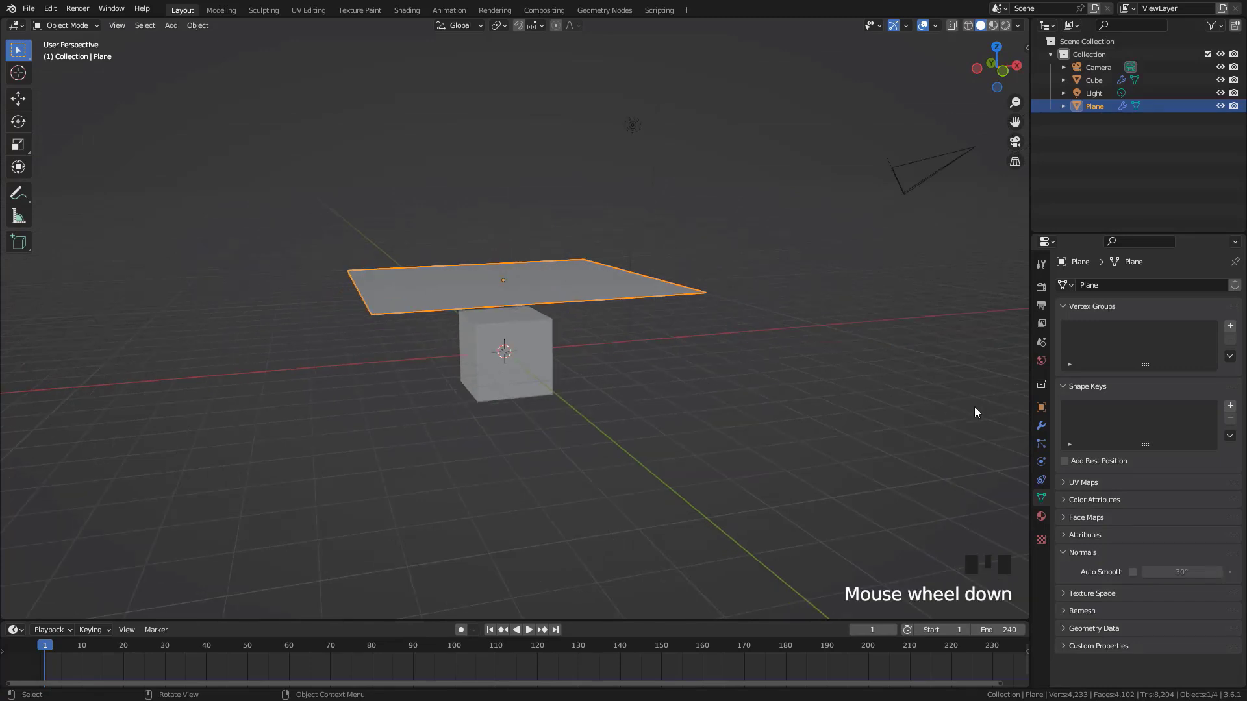
middle_drag(541, 249, 563, 289)
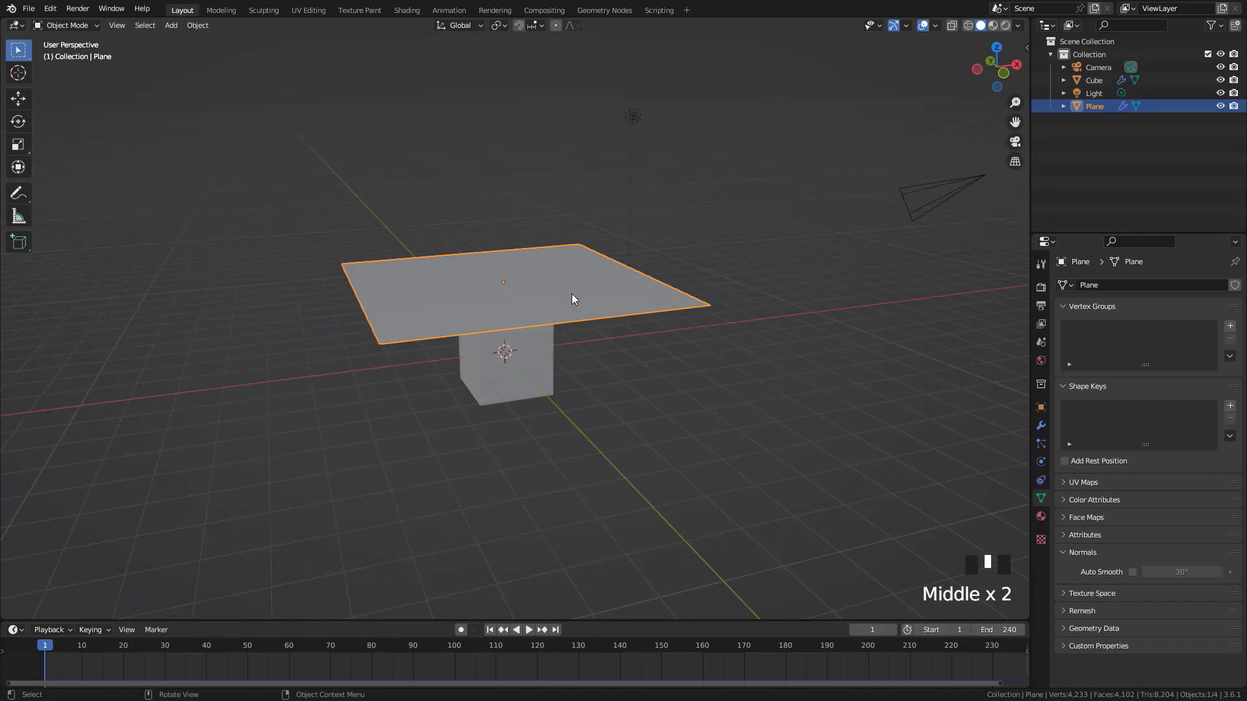
key(Tab)
middle_drag(551, 267, 432, 298)
scroll(672, 271, up, 3)
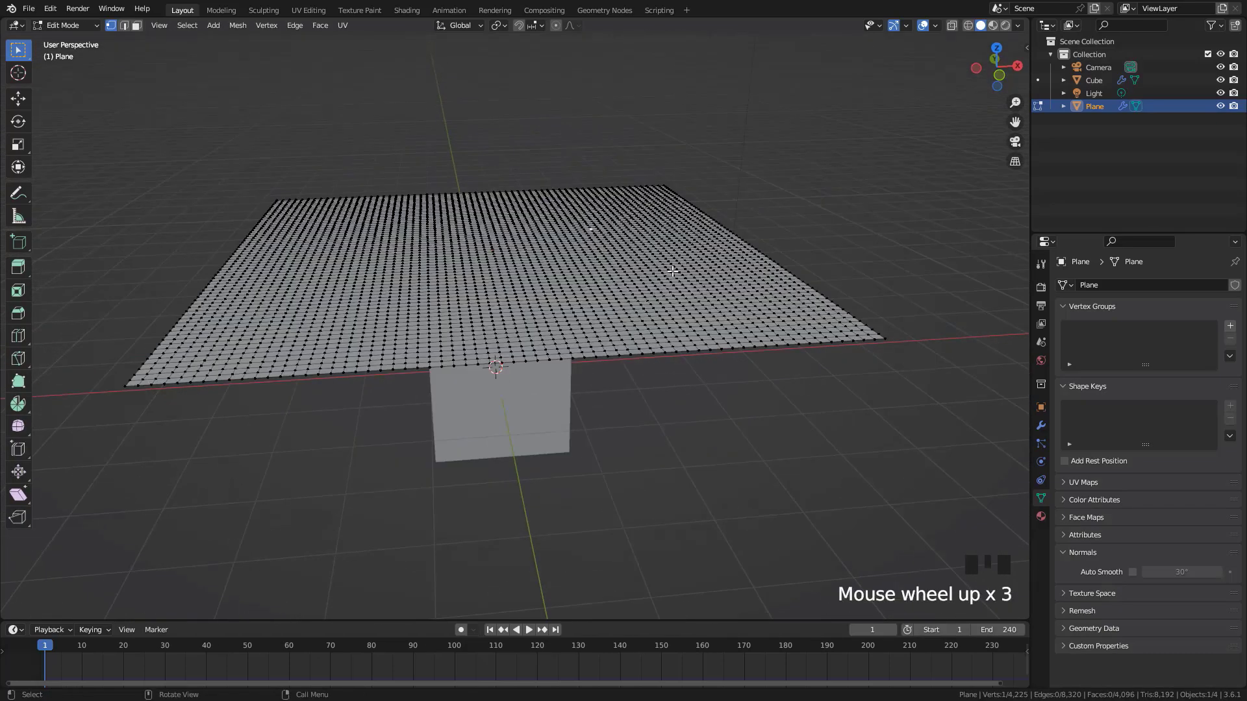
alt+click(739, 234)
middle_drag(739, 234, 699, 184)
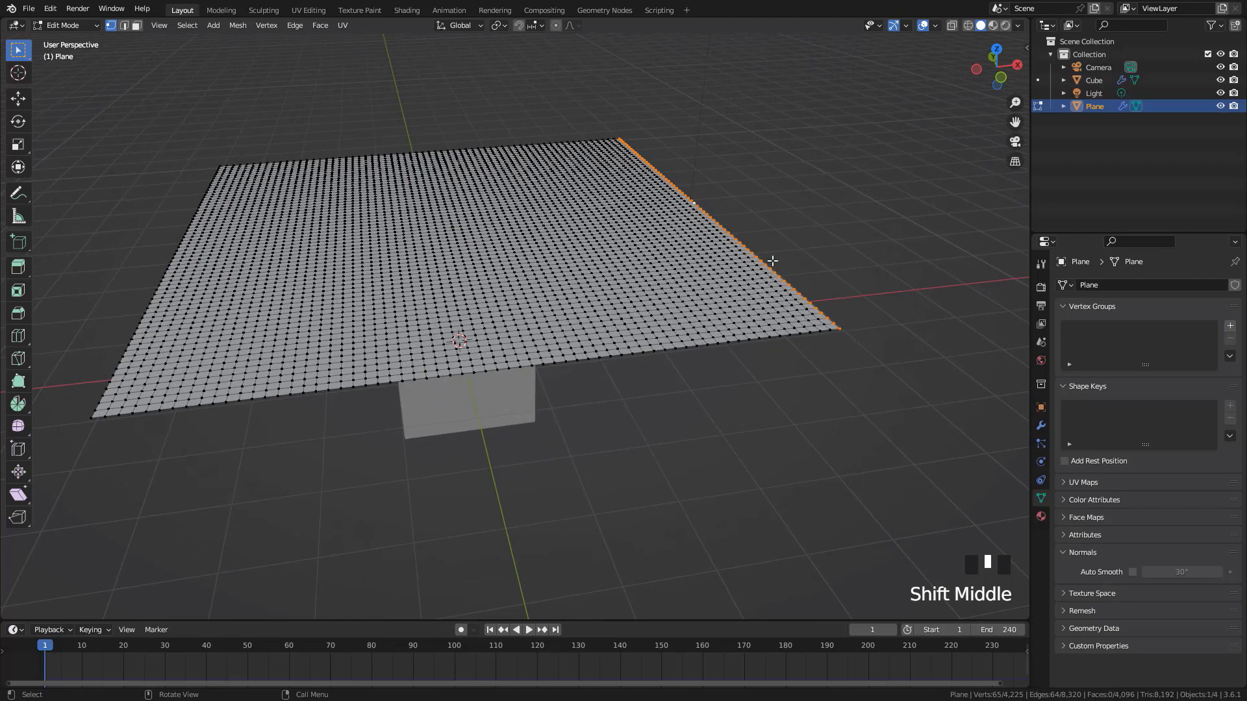
Hook the selected edge vertices of the plane to a new empty object and return to Object Mode
ctrl+middle_drag(773, 260, 926, 351)
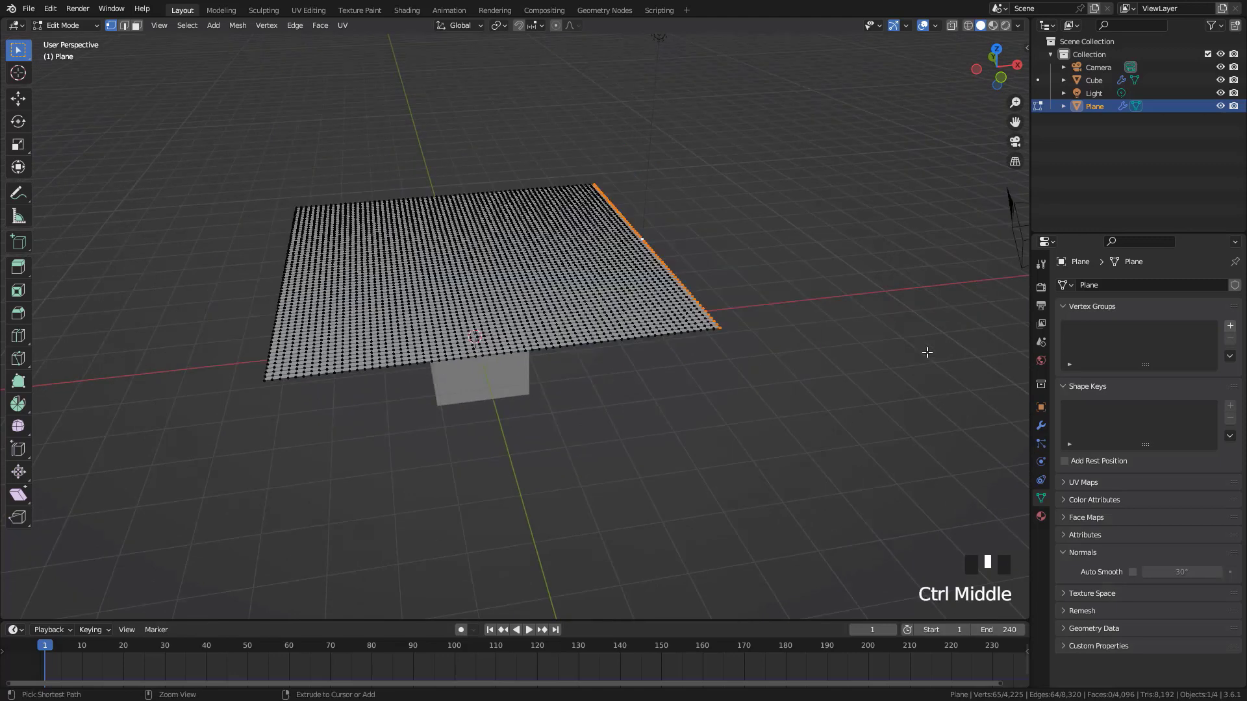
key(ctrl+h)
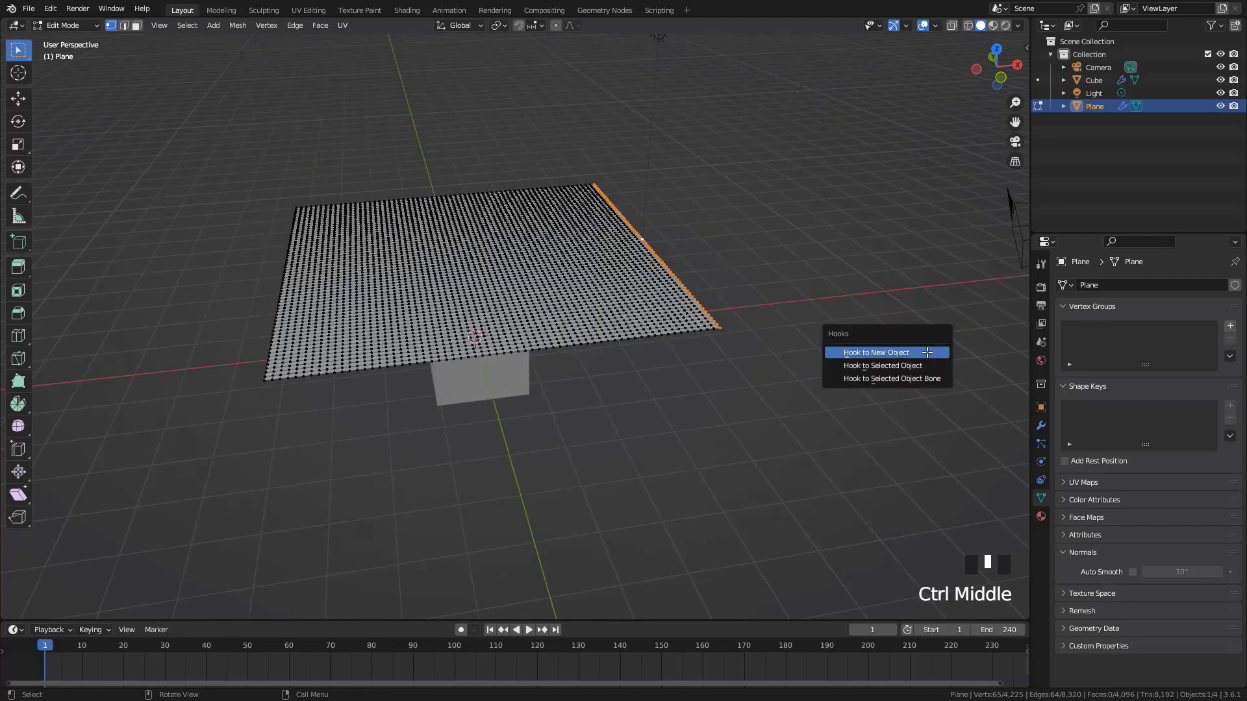
click(883, 352)
key(Tab)
Select the new empty and test-move it to examine how it pulls the hooked cloth edge, cancelling the move
click(675, 245)
middle_drag(675, 244, 718, 257)
key(g)
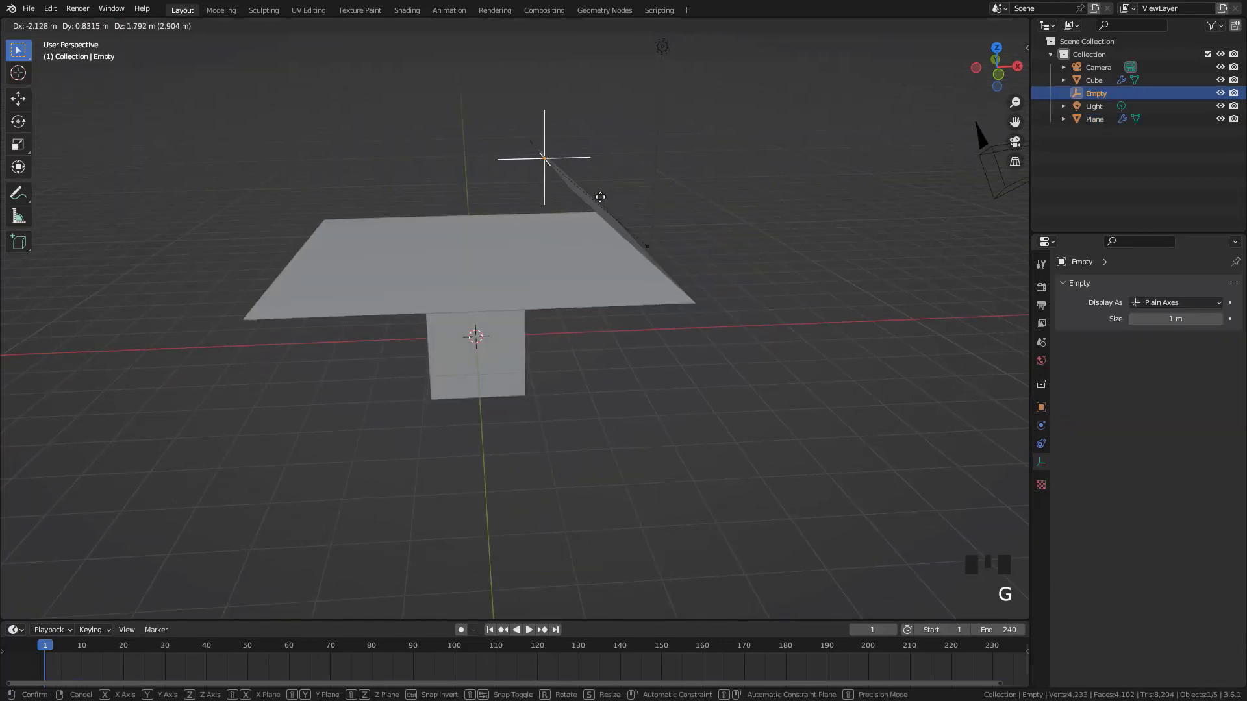
right_click(682, 198)
Insert a Location keyframe for the empty at frame 20
middle_drag(658, 208, 561, 275)
click(1041, 426)
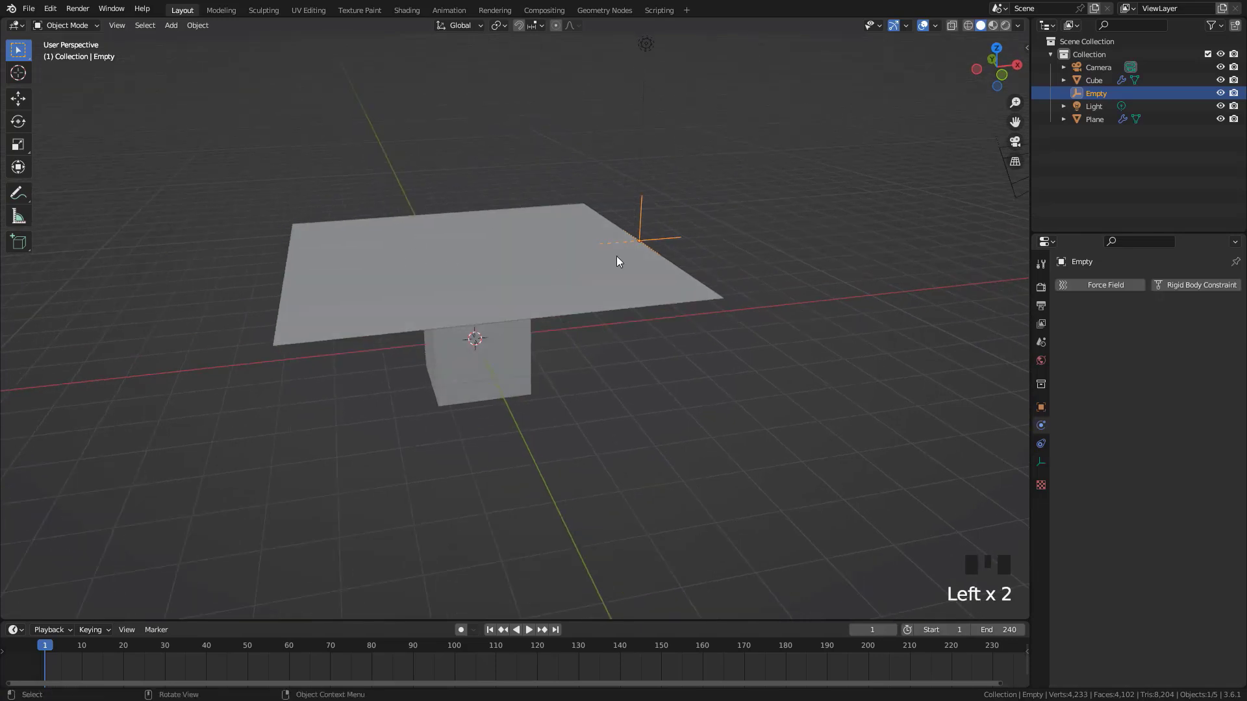
middle_drag(488, 295, 486, 287)
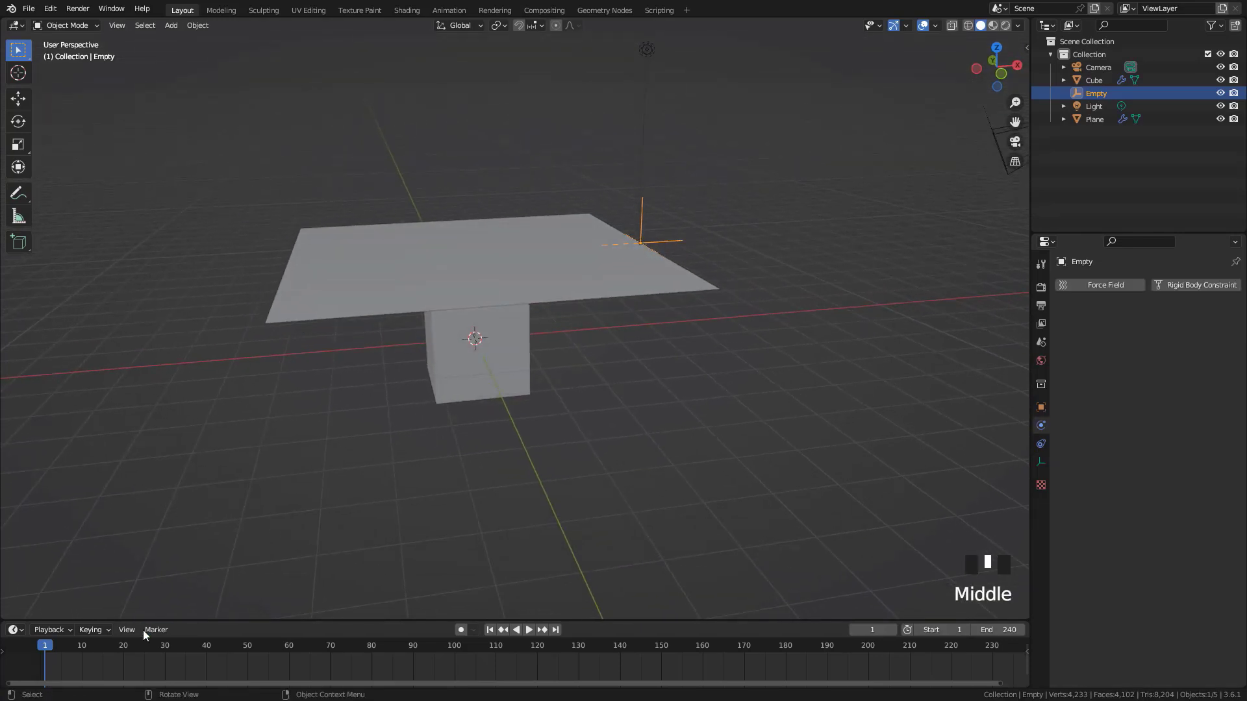
click(122, 645)
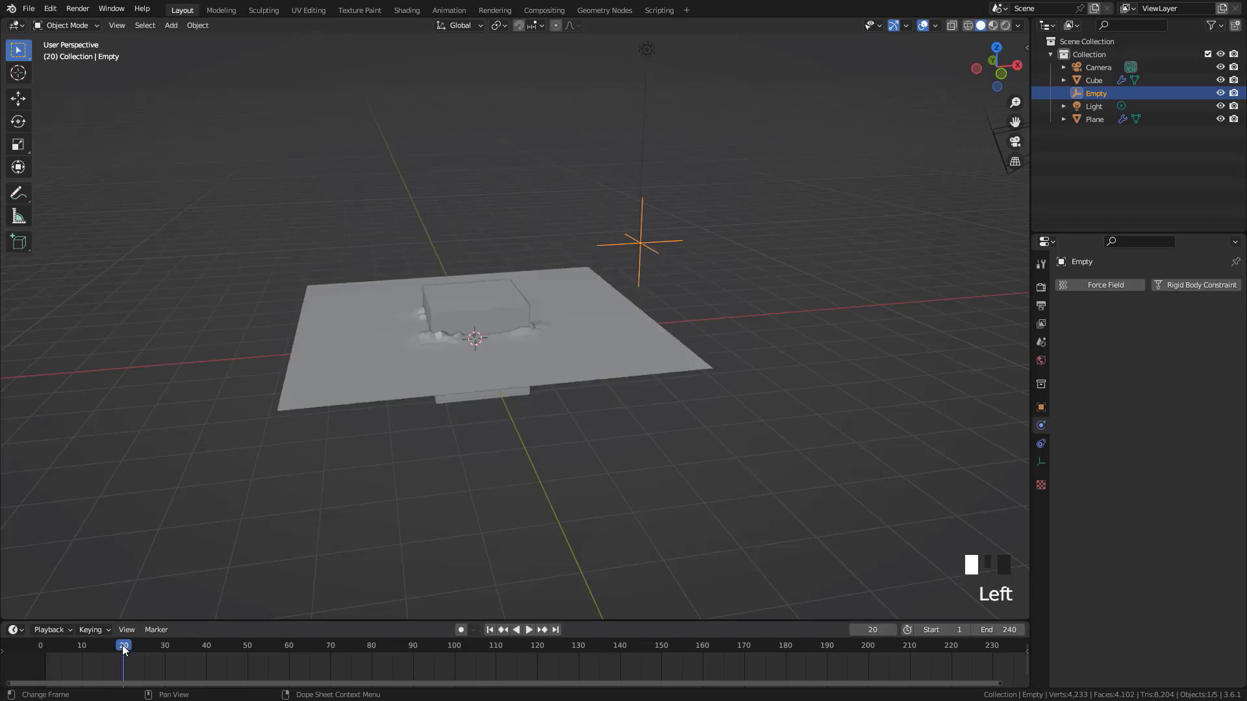
key(i)
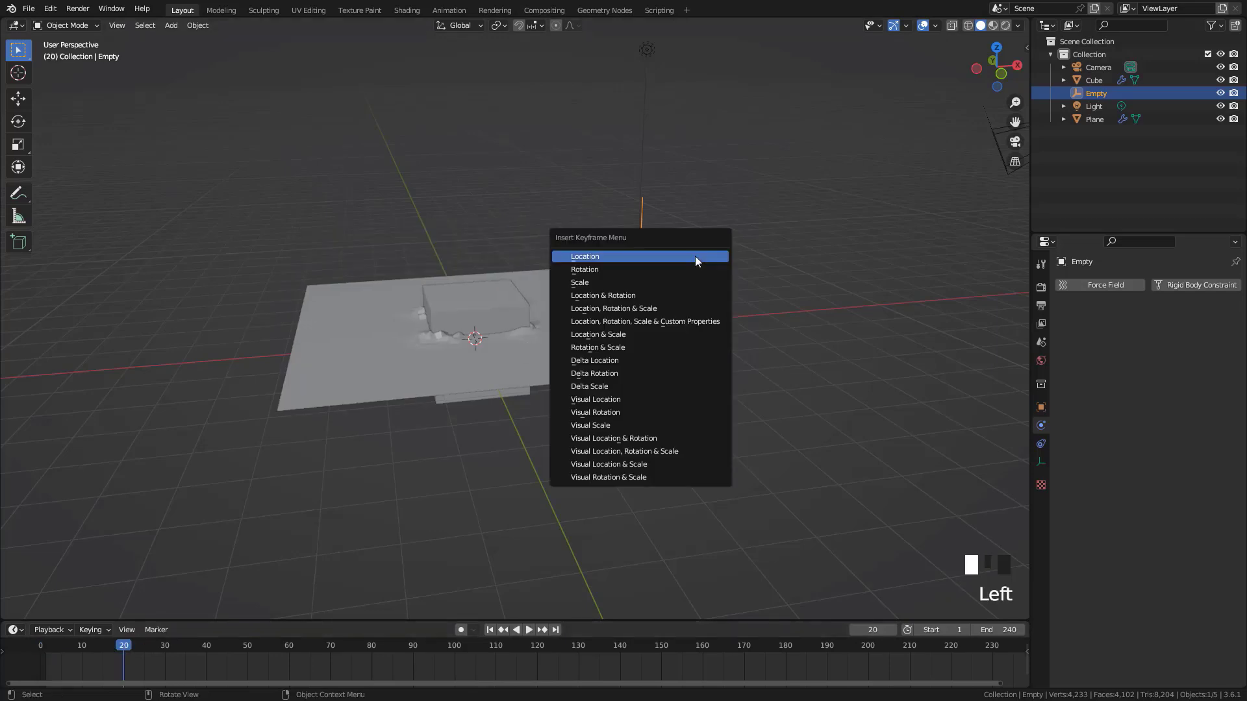
click(696, 257)
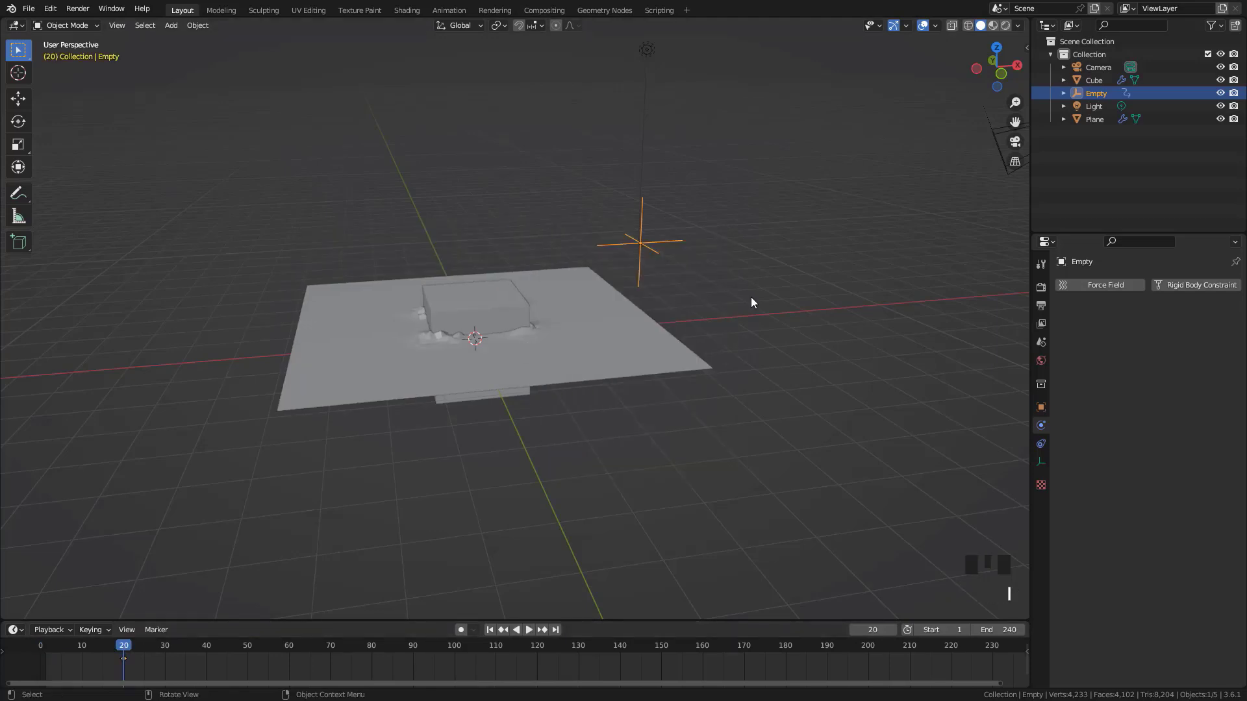
At frame 80, move the empty in front view about 3.7 m toward negative X and 2.3 m up, and insert a Location keyframe
key(KP_1)
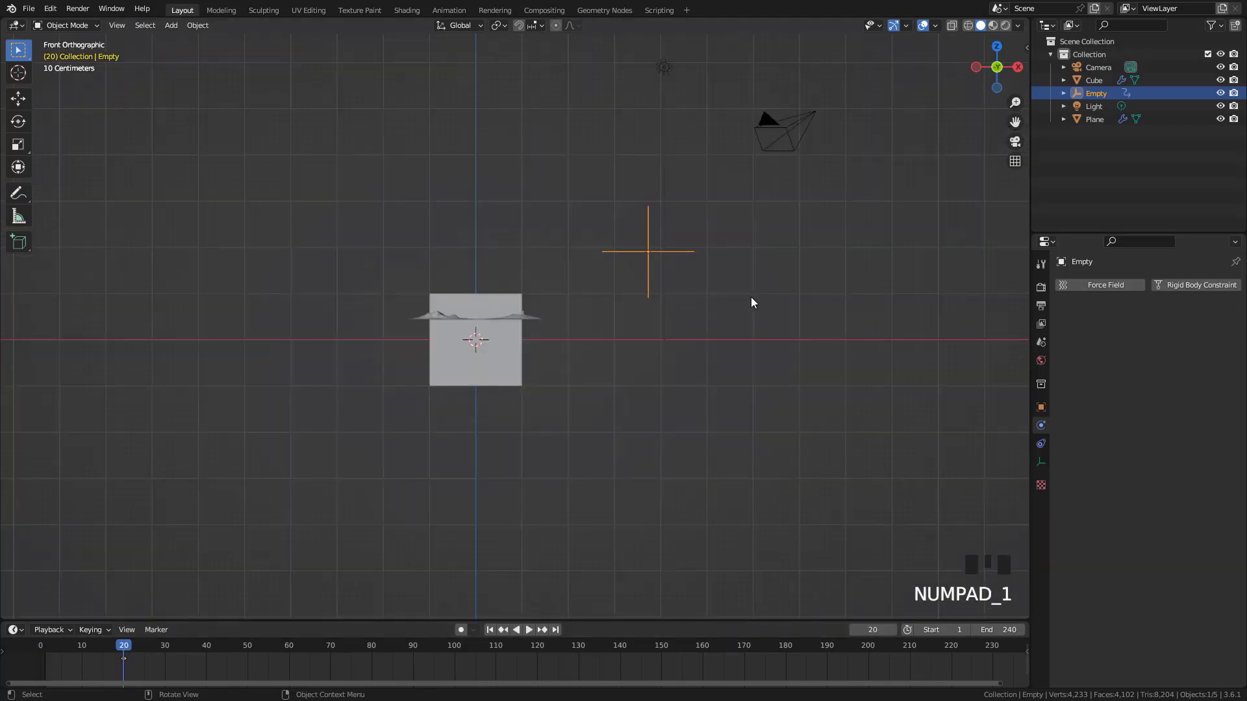
click(372, 646)
key(g)
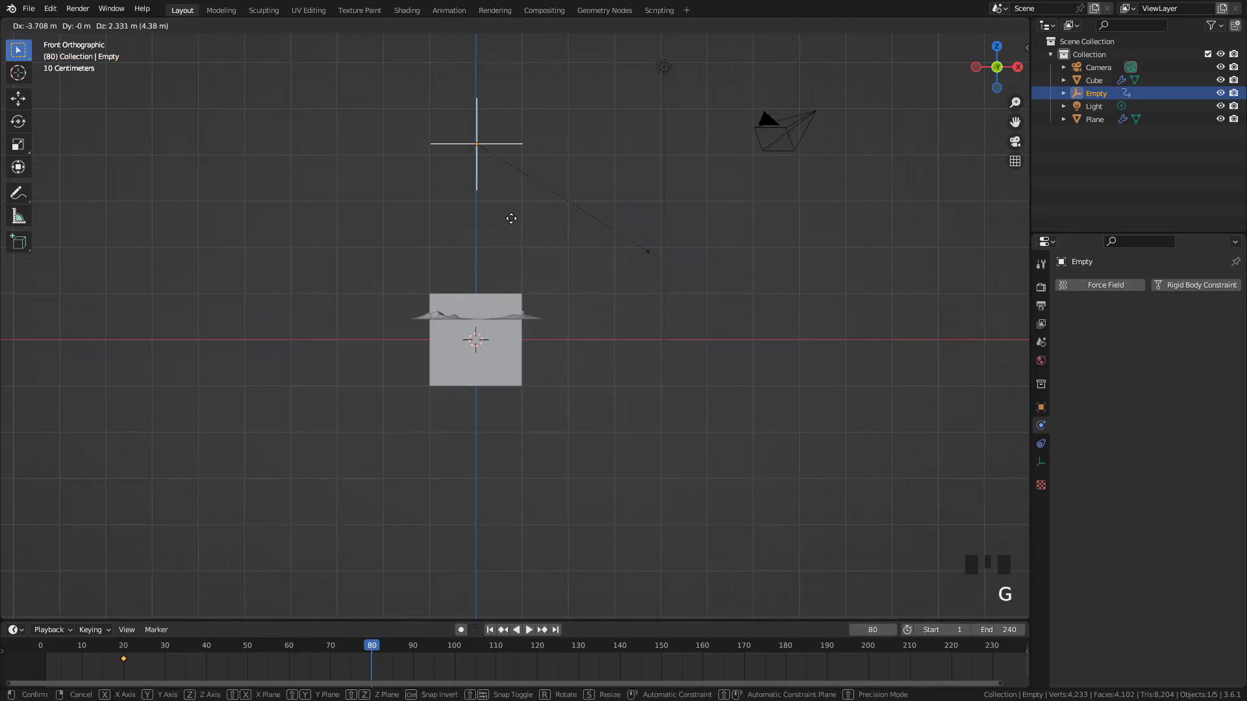
click(511, 218)
key(i)
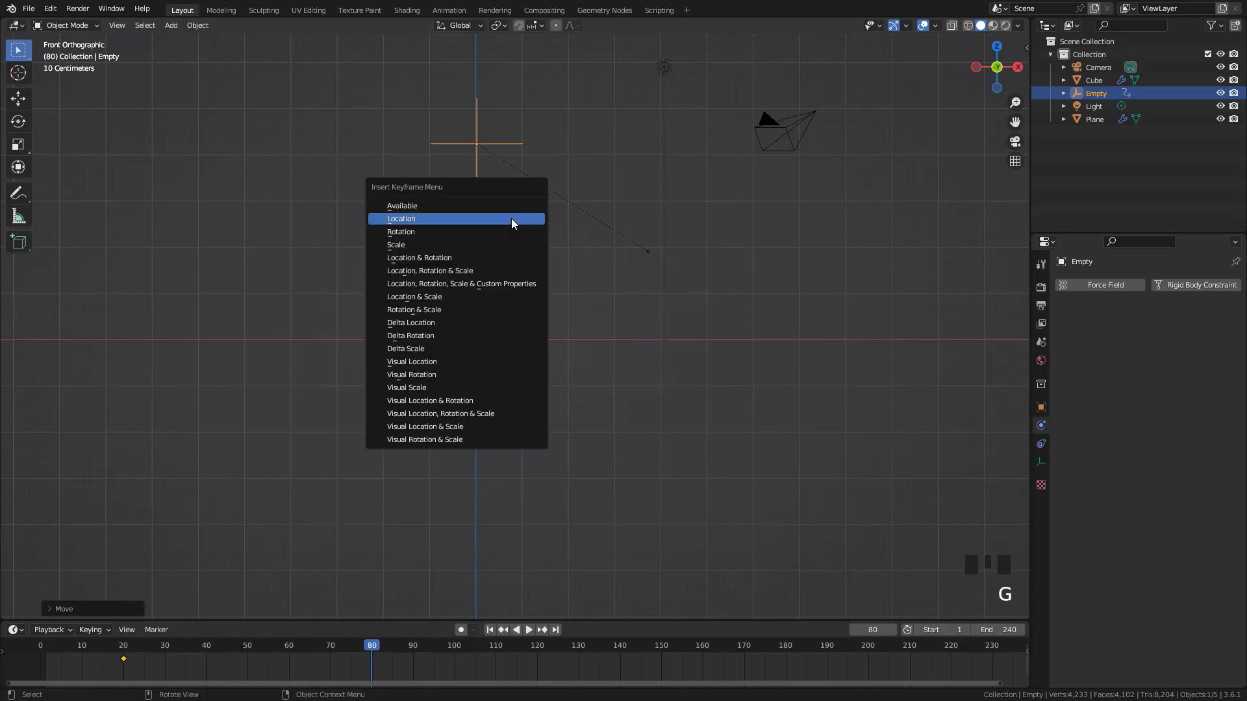
click(512, 218)
Play the animation from frame 1 to check the empty's motion, and replay it with the cloth plane selected
middle_drag(513, 221, 531, 255)
key(shift+Left)
key(space)
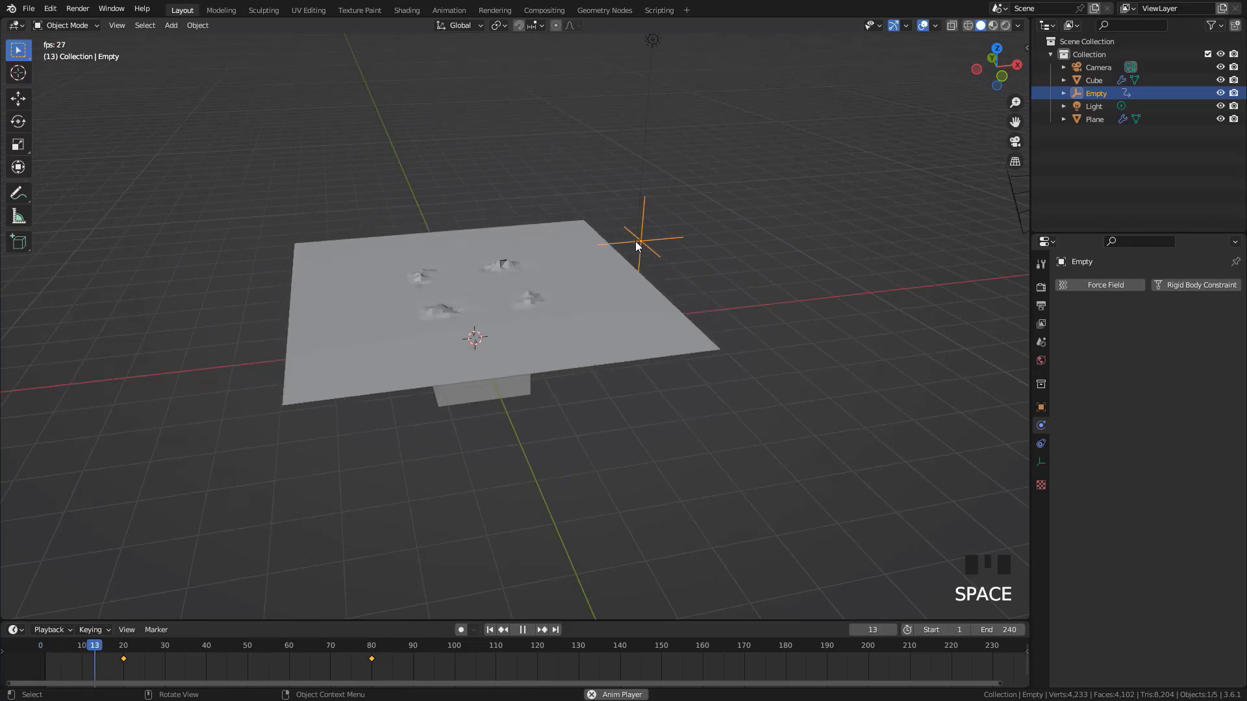
key(Escape)
click(578, 291)
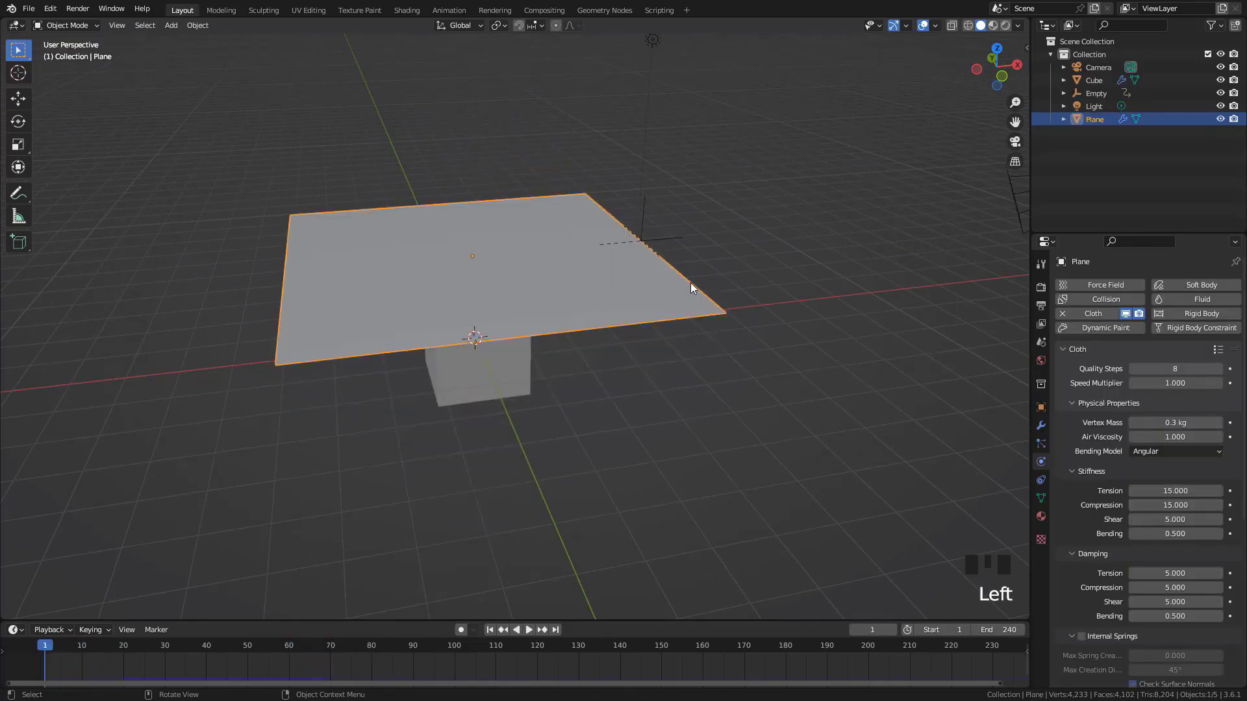
key(space)
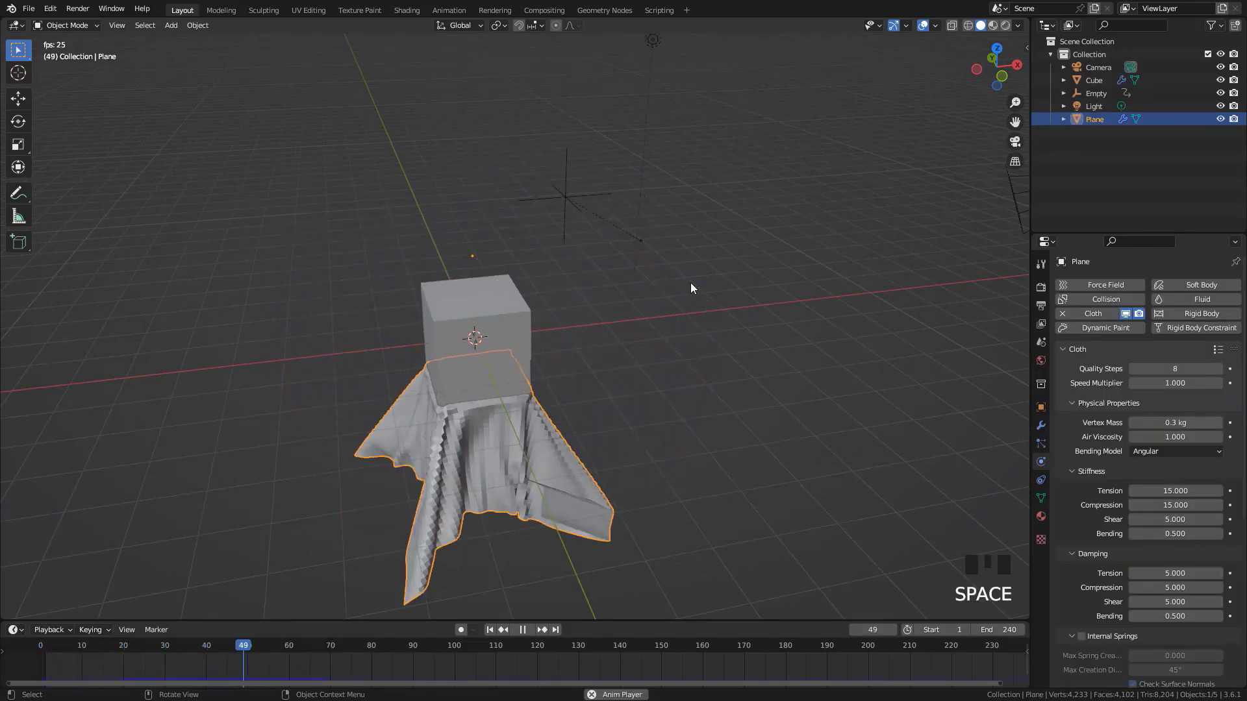
key(Escape)
Assign the plane's selected edge vertices to a new vertex group in Edit Mode and return to Object Mode
middle_drag(585, 332, 544, 272)
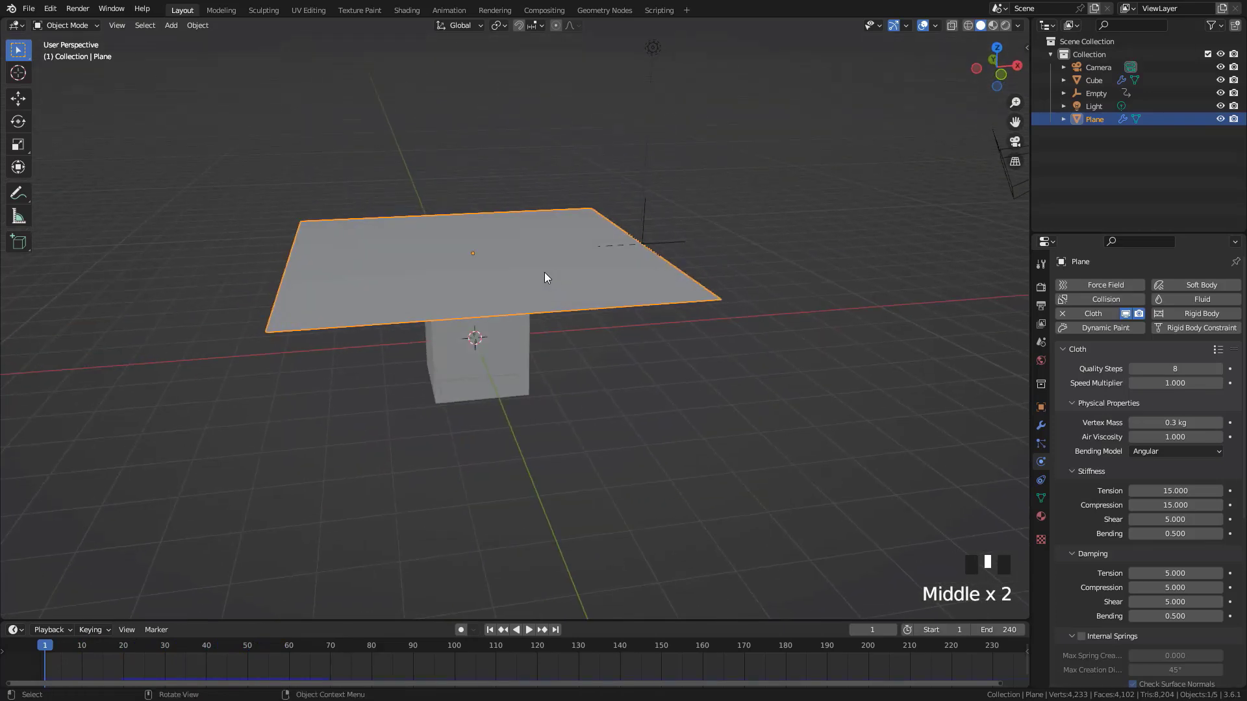
scroll(555, 263, up, 2)
key(Tab)
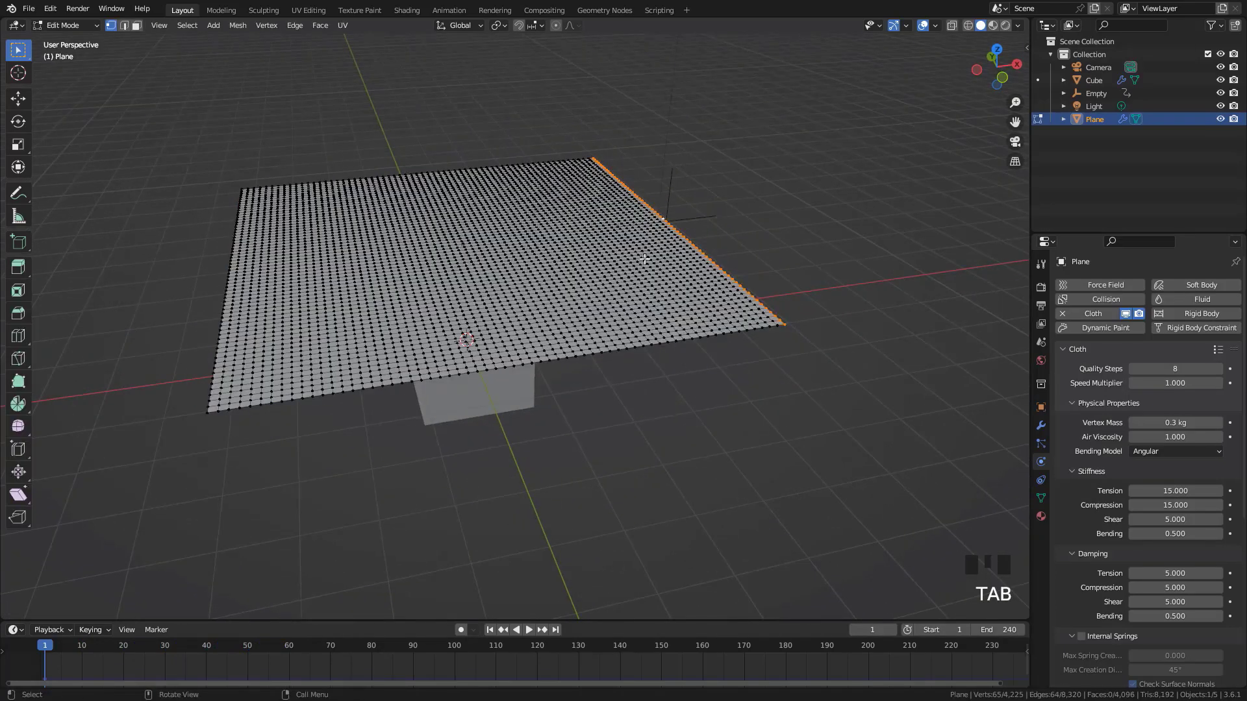
scroll(675, 244, up, 2)
shift+middle_drag(676, 244, 660, 259)
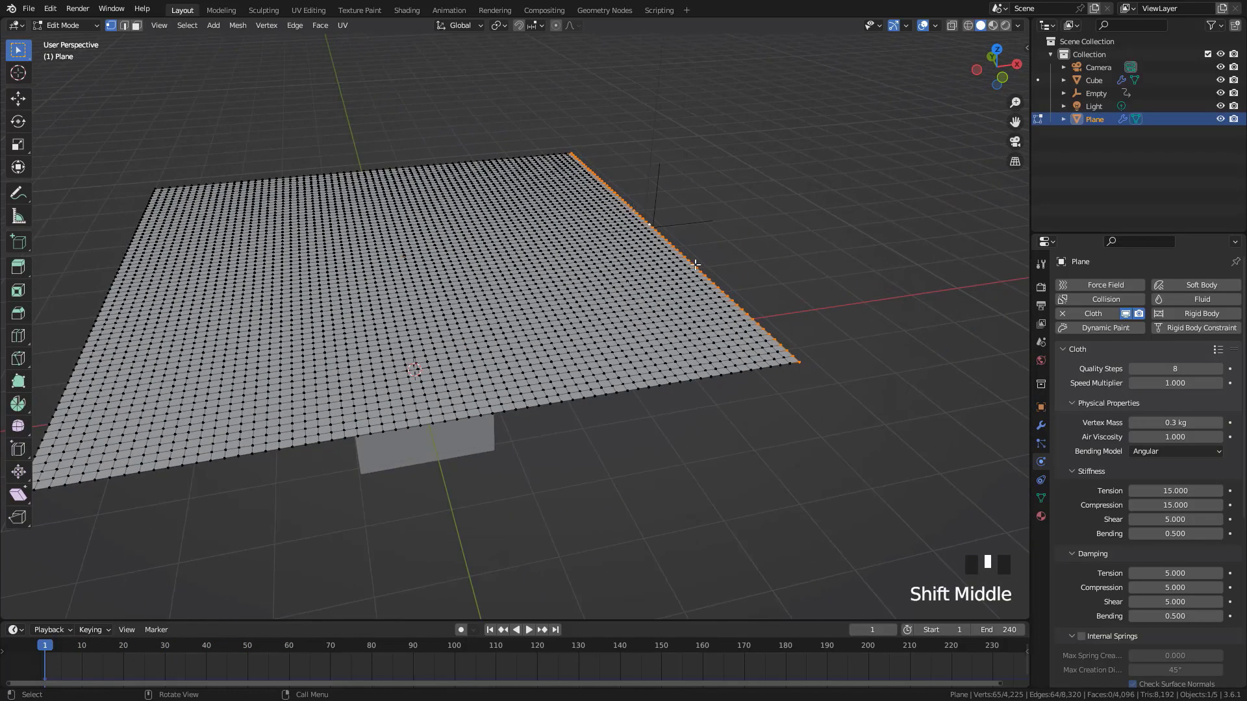
key(ctrl+p)
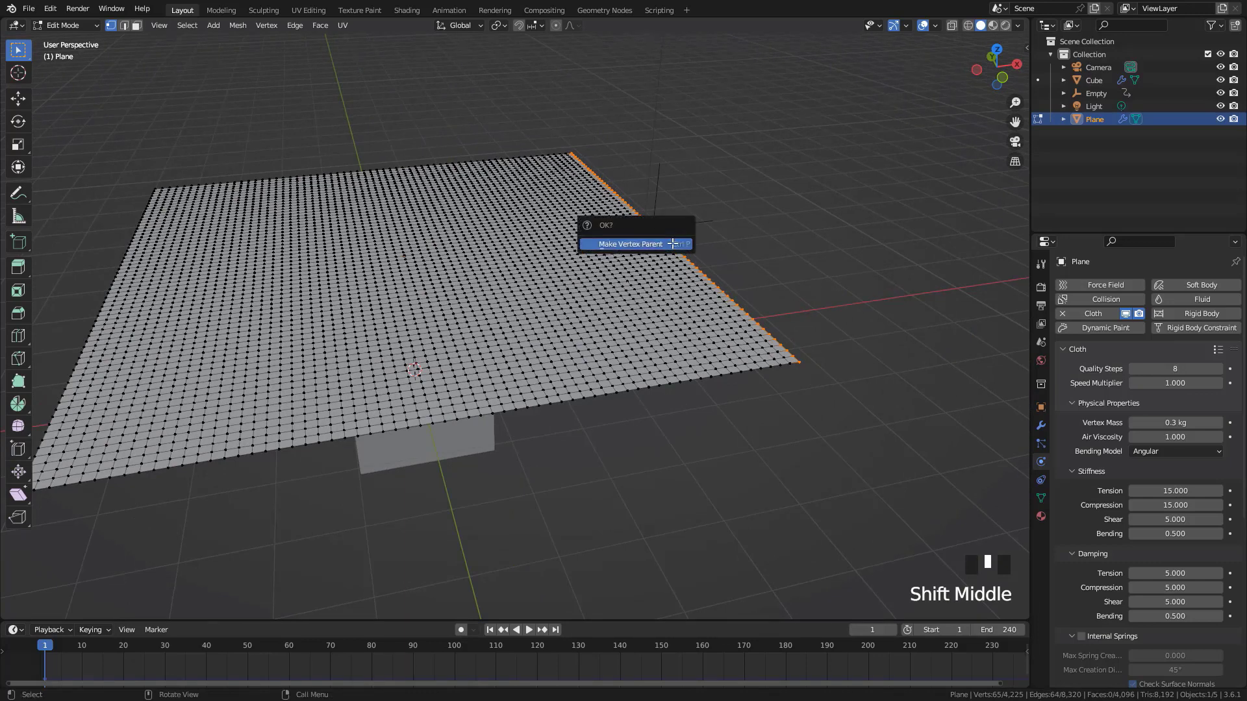
key(Escape)
key(ctrl+g)
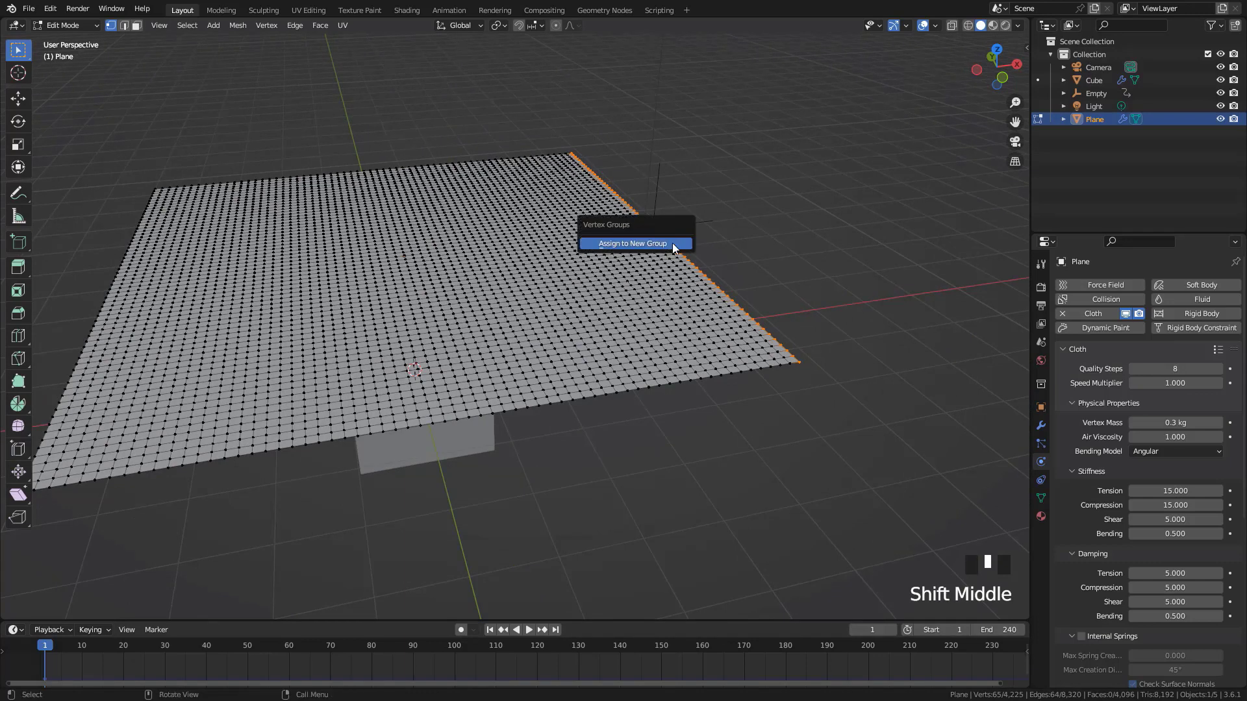
click(674, 245)
key(Tab)
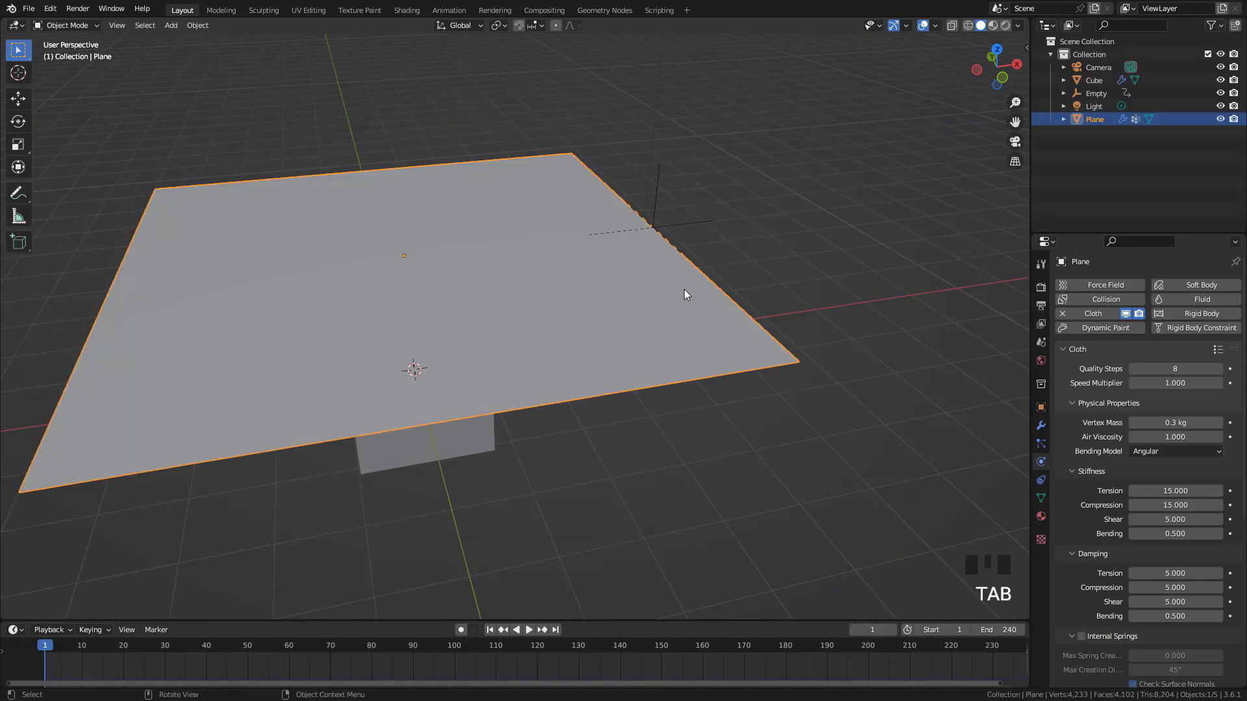
Rename the plane's new vertex group to PinGroup
click(1041, 498)
double_click(1117, 330)
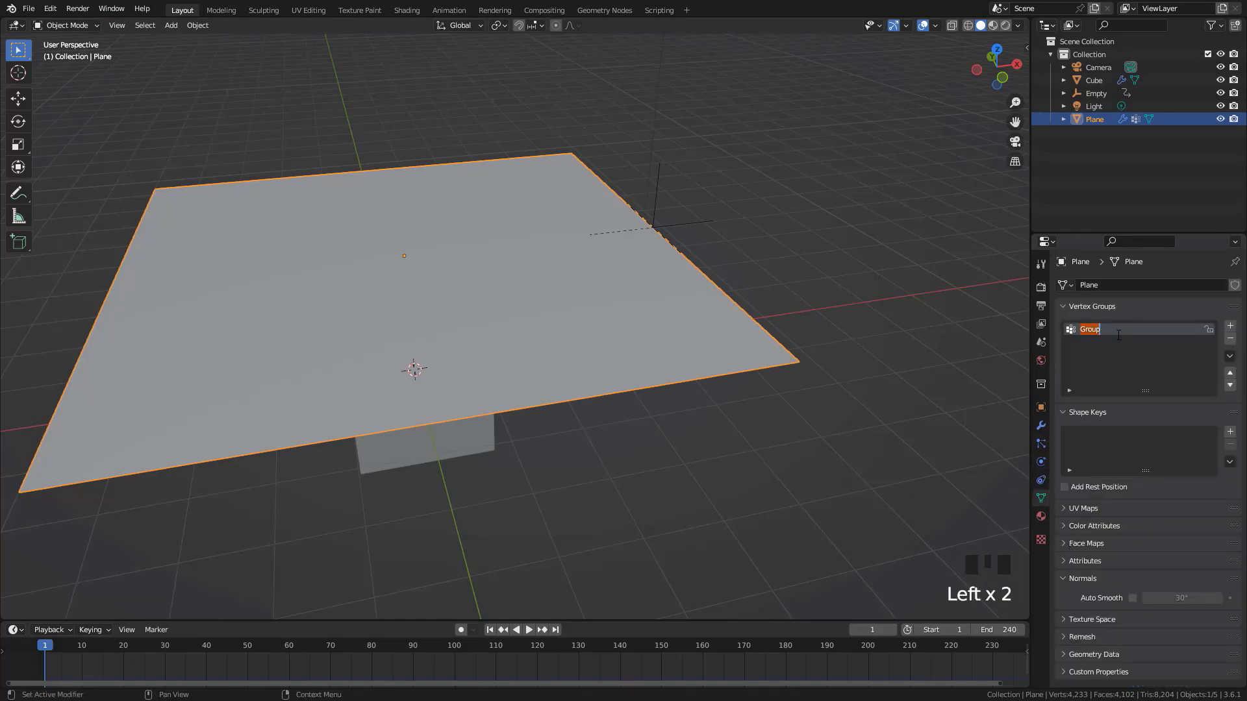
text(PinGr)
click(548, 337)
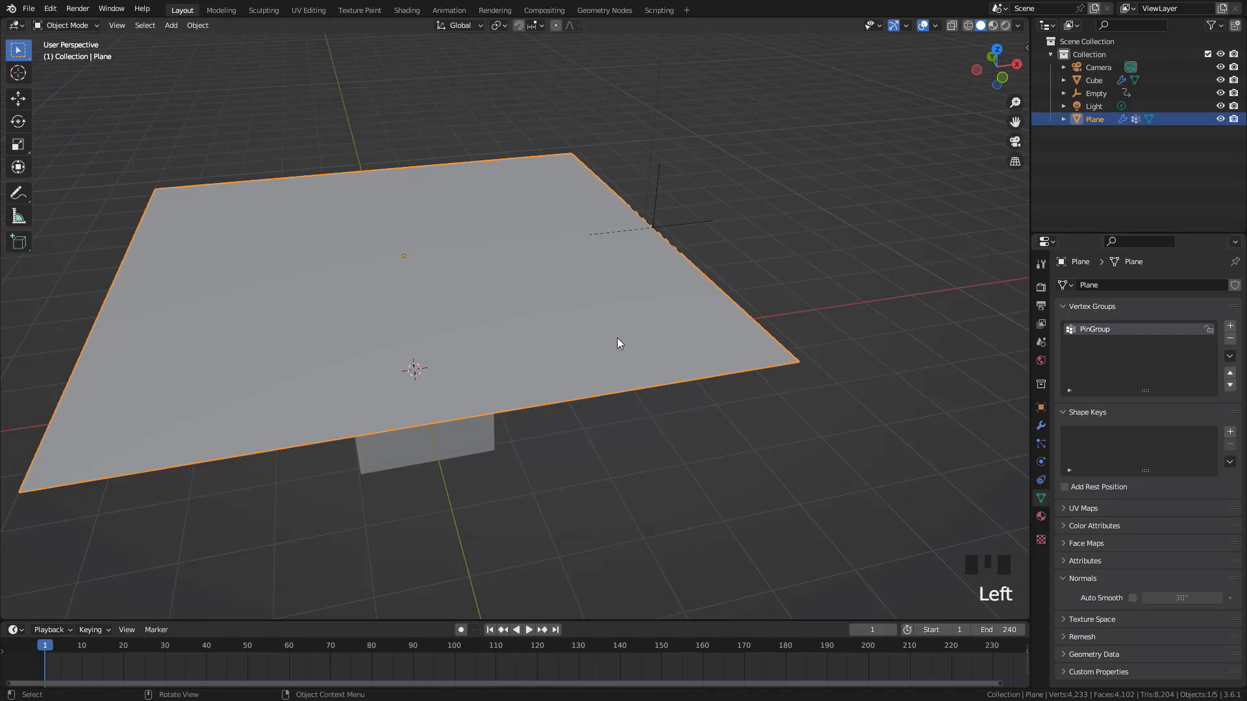
Set PinGroup as the Pin Group in the plane's cloth Shape settings
scroll(618, 342, down, 2)
click(1041, 462)
scroll(1095, 441, down, 12)
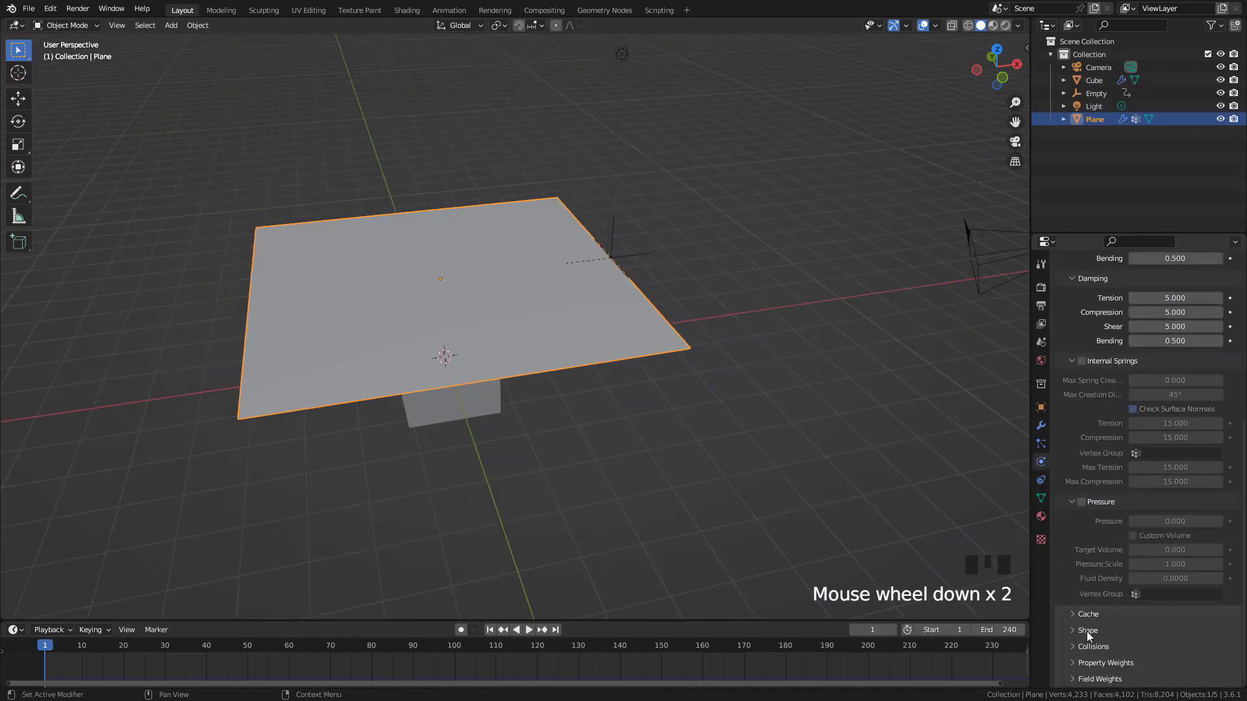
click(1088, 630)
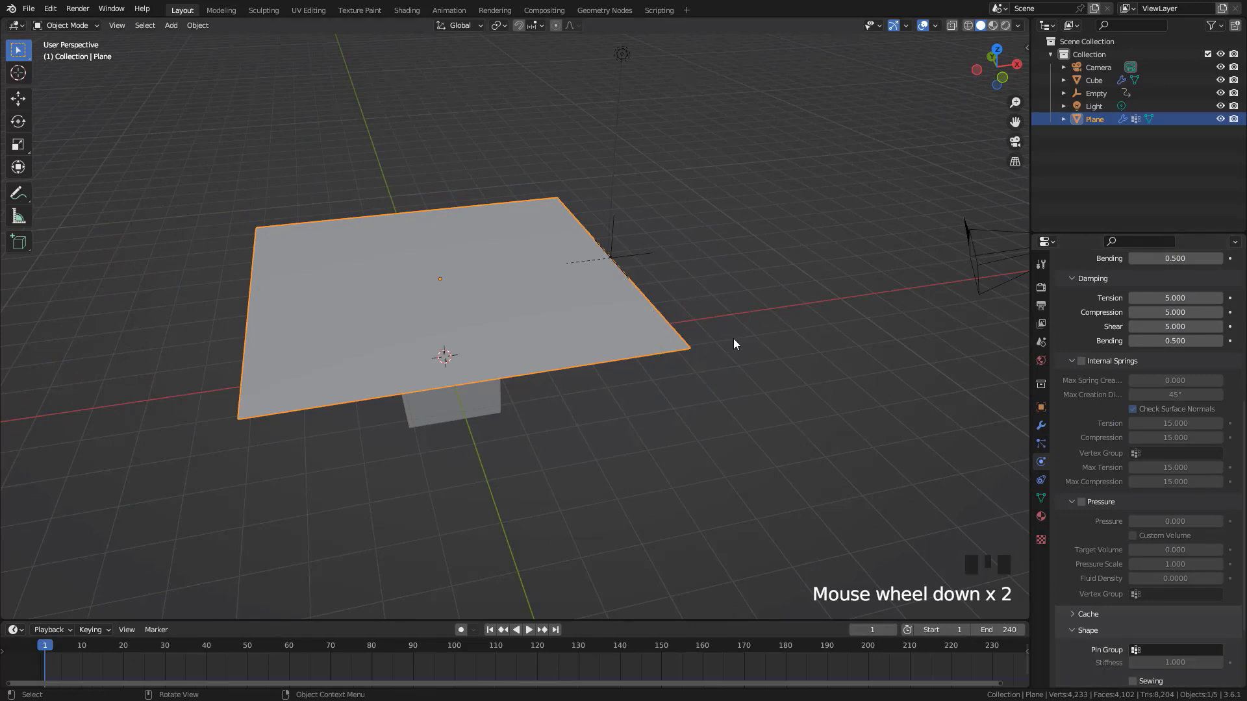
middle_drag(734, 341, 728, 323)
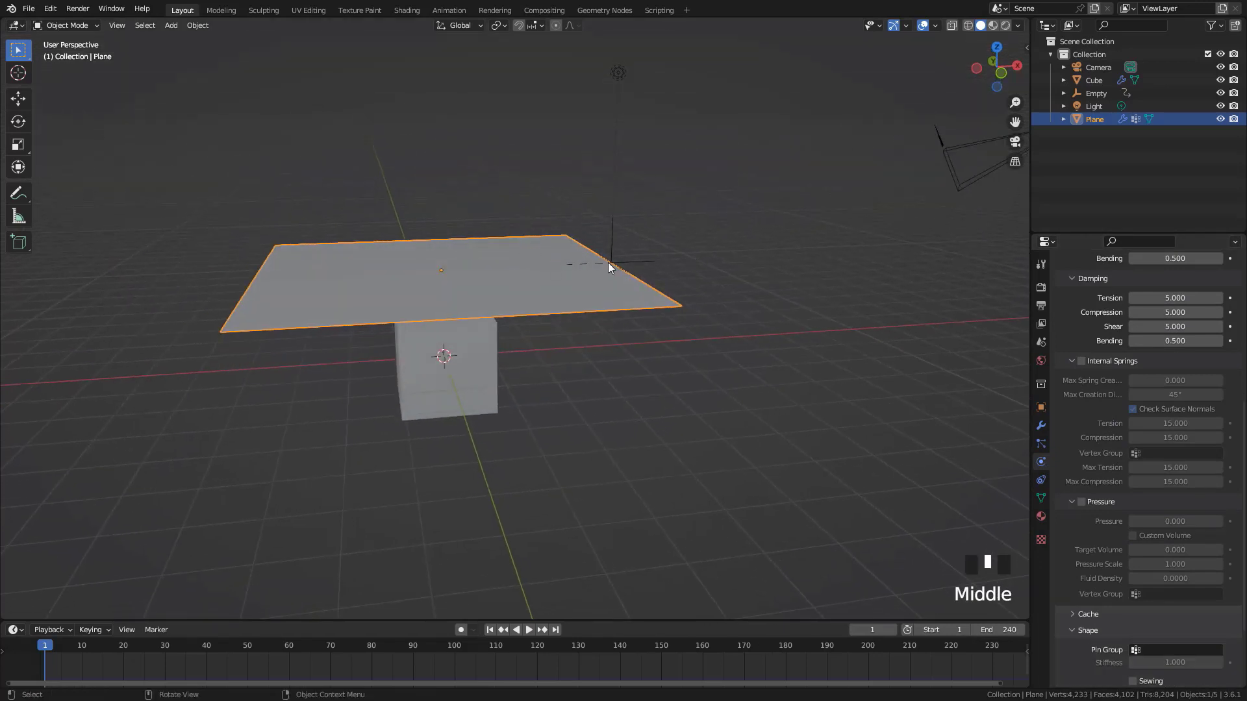
click(1177, 650)
click(1111, 515)
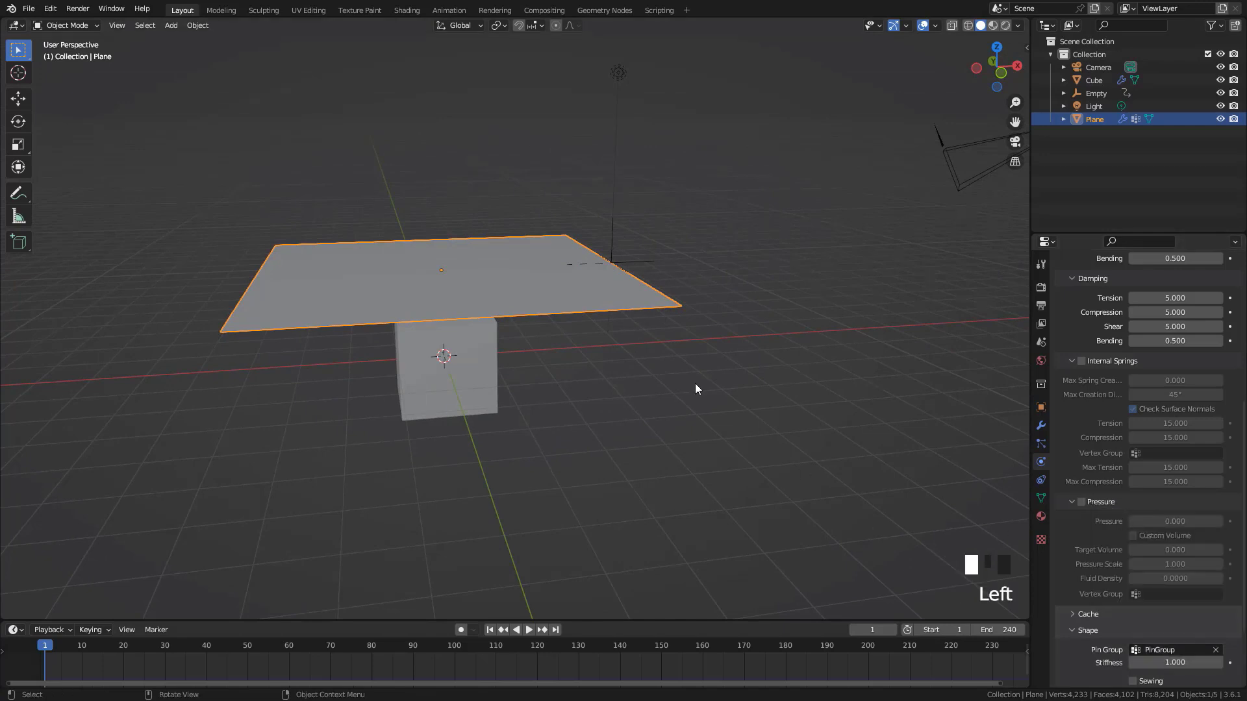
Select the empty and play the pinned cloth simulation from frame 1, examining how the cloth edge behaves from another angle
middle_drag(711, 313, 710, 321)
key(shift+Left)
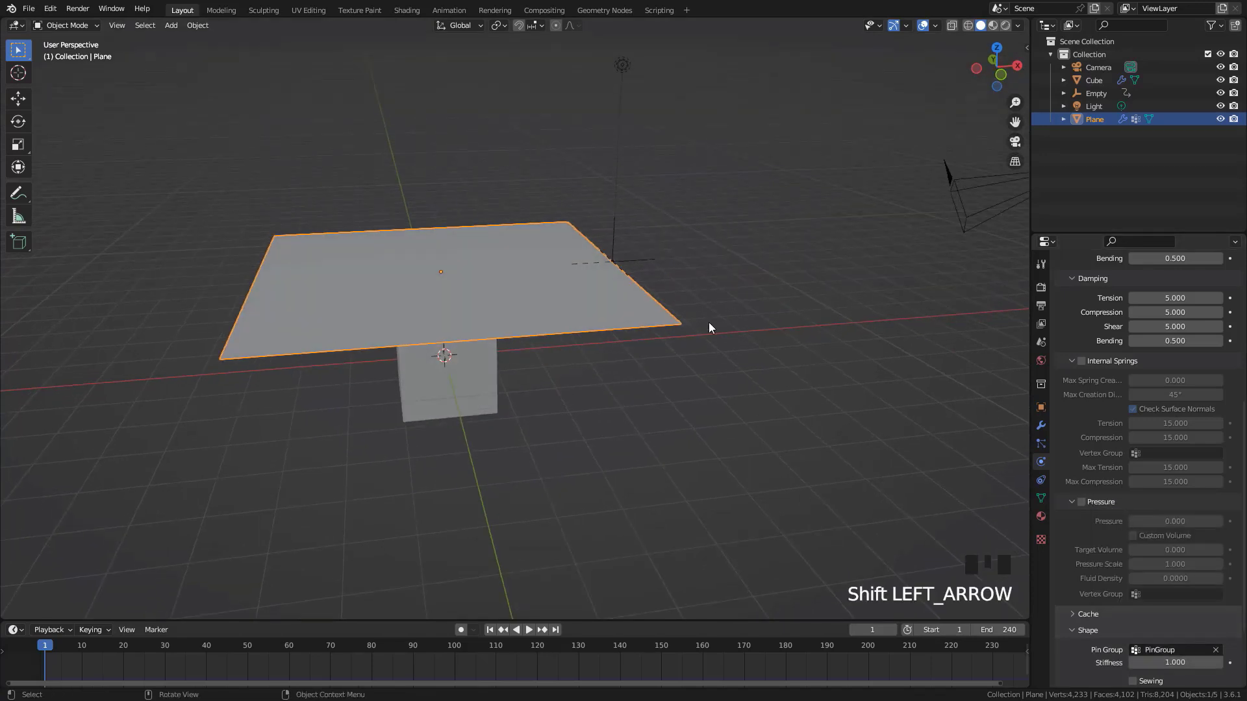
click(661, 268)
key(space)
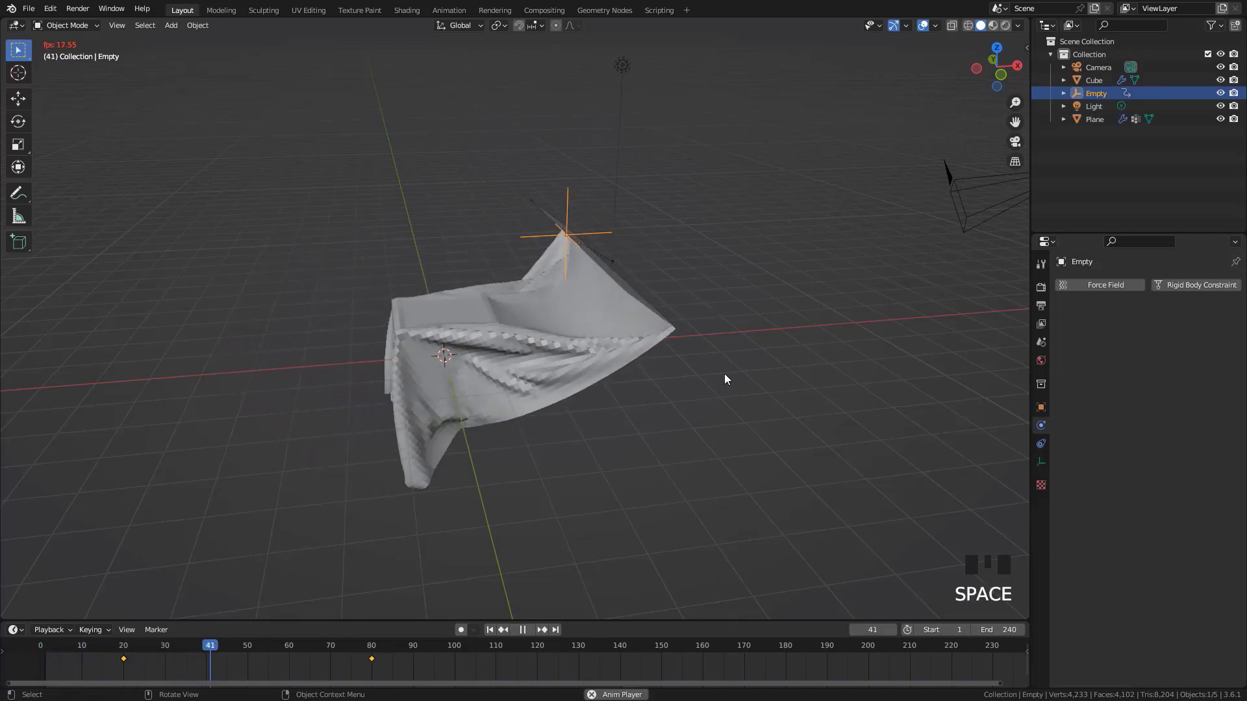
middle_drag(726, 378, 617, 354)
key(Escape)
key(space)
key(Escape)
Select the plane and move its Hook-Empty modifier above the Cloth modifier in the modifier stack
middle_drag(443, 364, 585, 317)
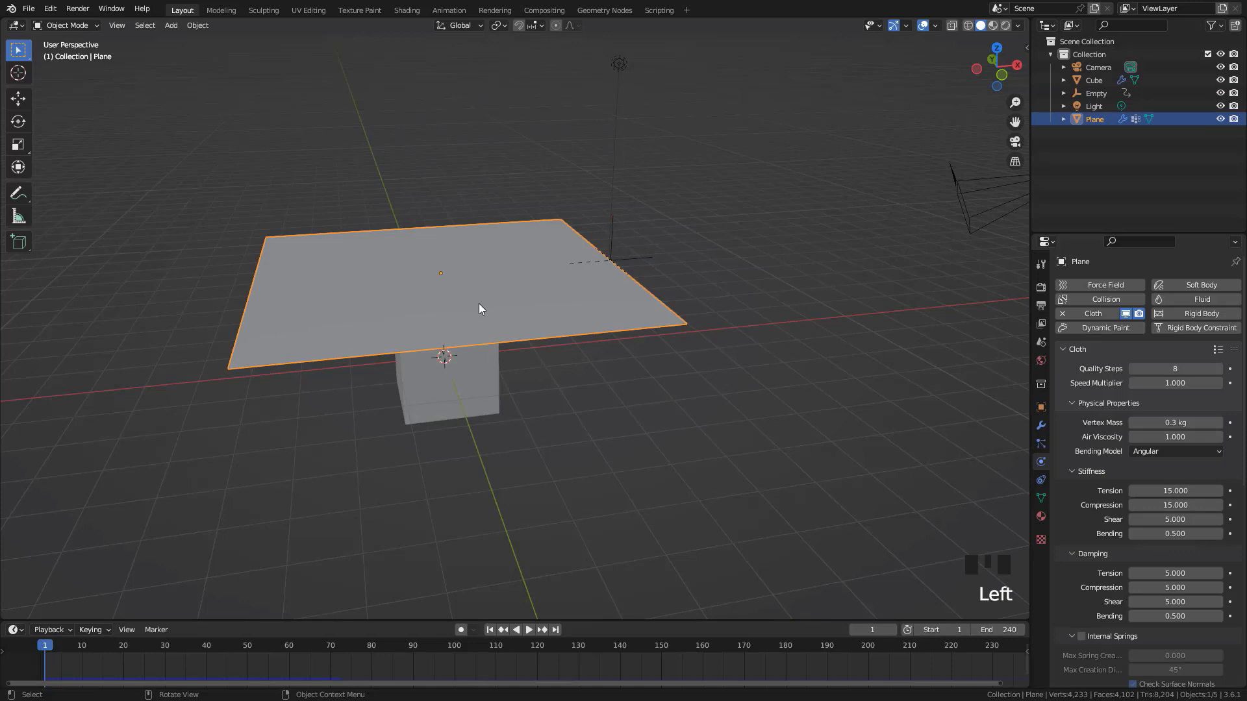
middle_drag(457, 271, 510, 309)
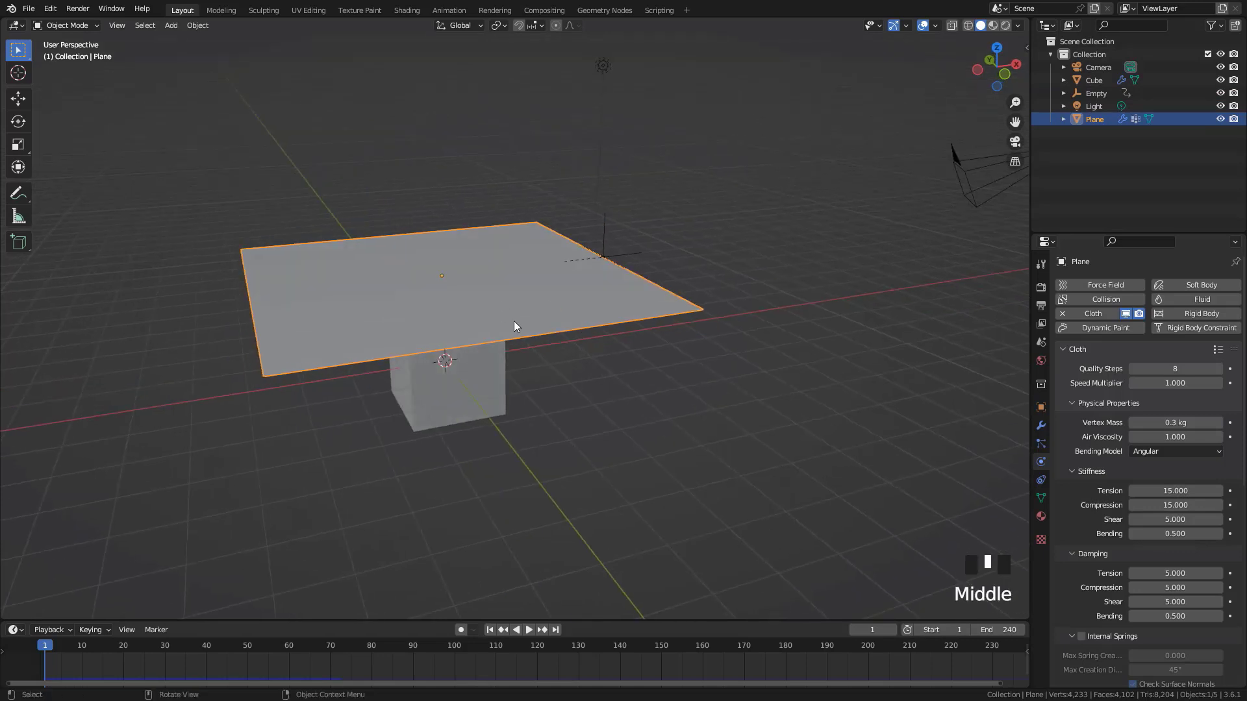
click(1042, 425)
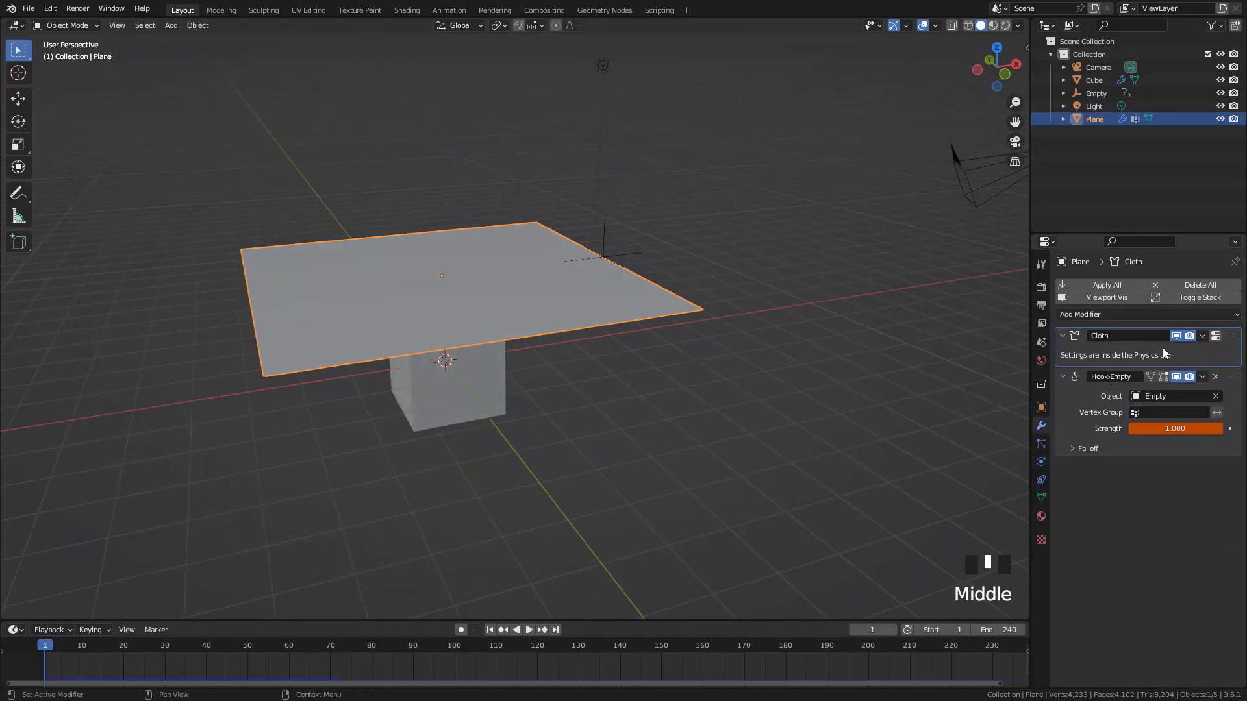
middle_drag(802, 417, 773, 409)
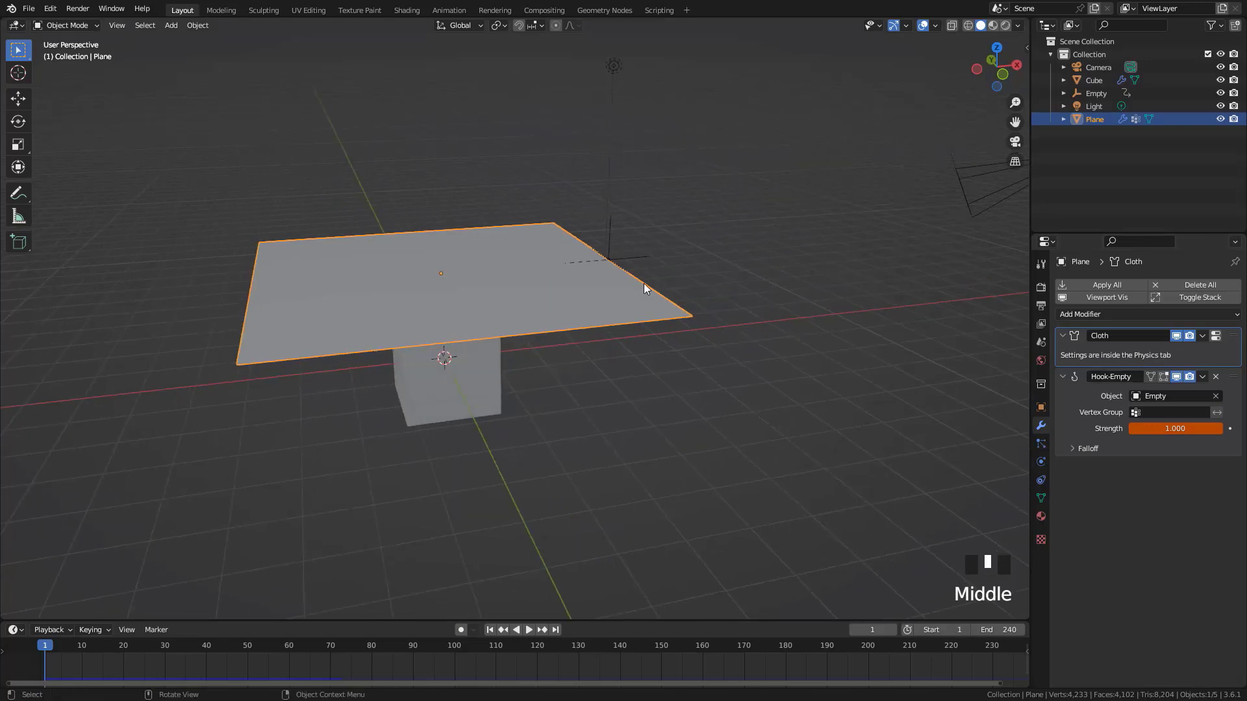
click(576, 279)
click(1043, 462)
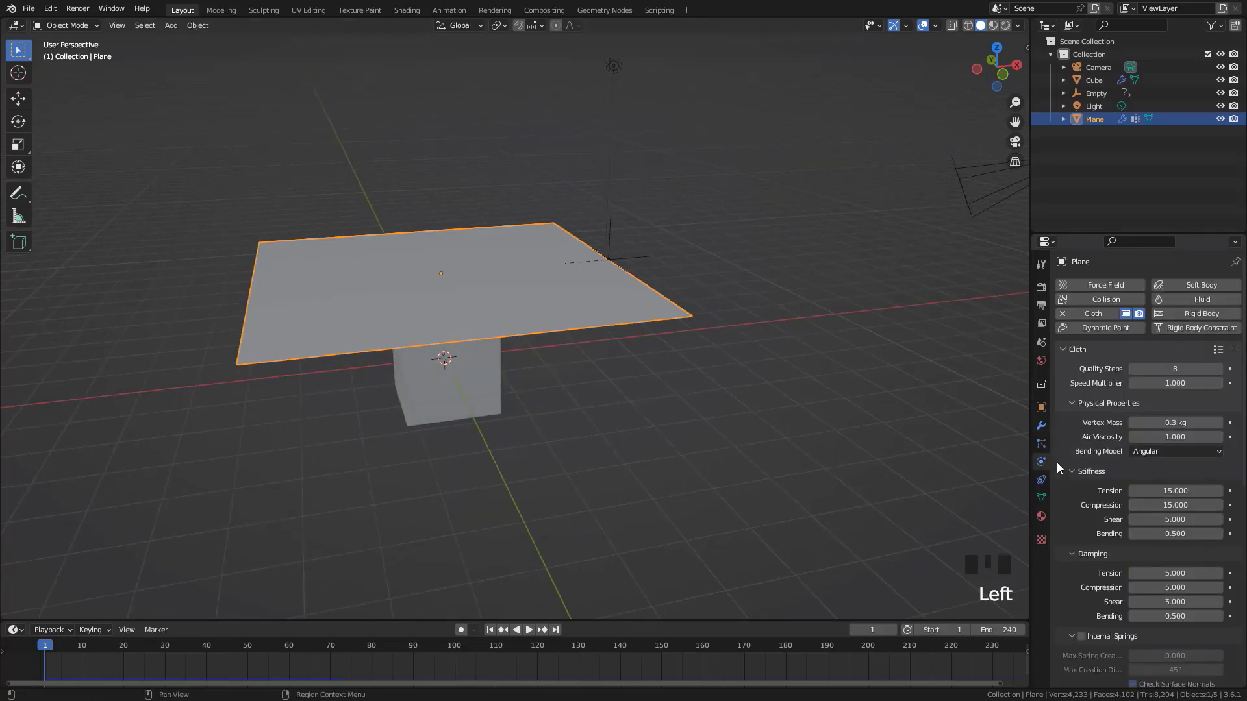
click(1041, 425)
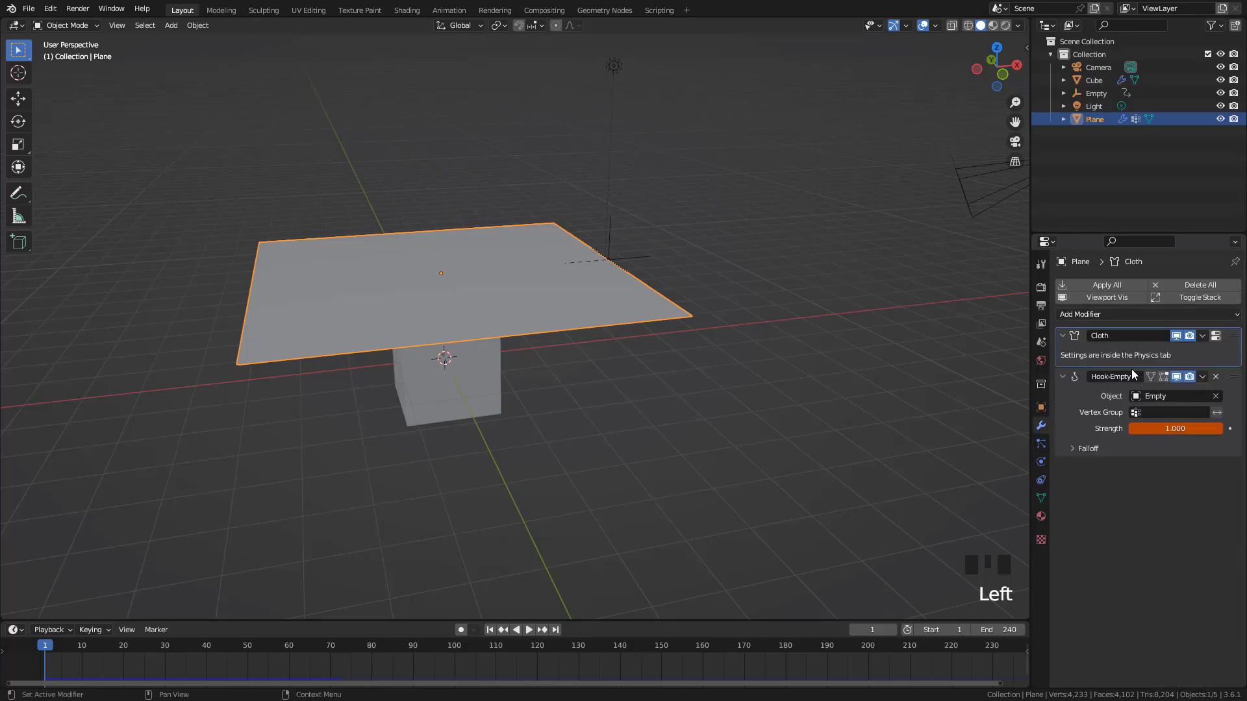
click(1127, 314)
drag(1235, 377, 1244, 334)
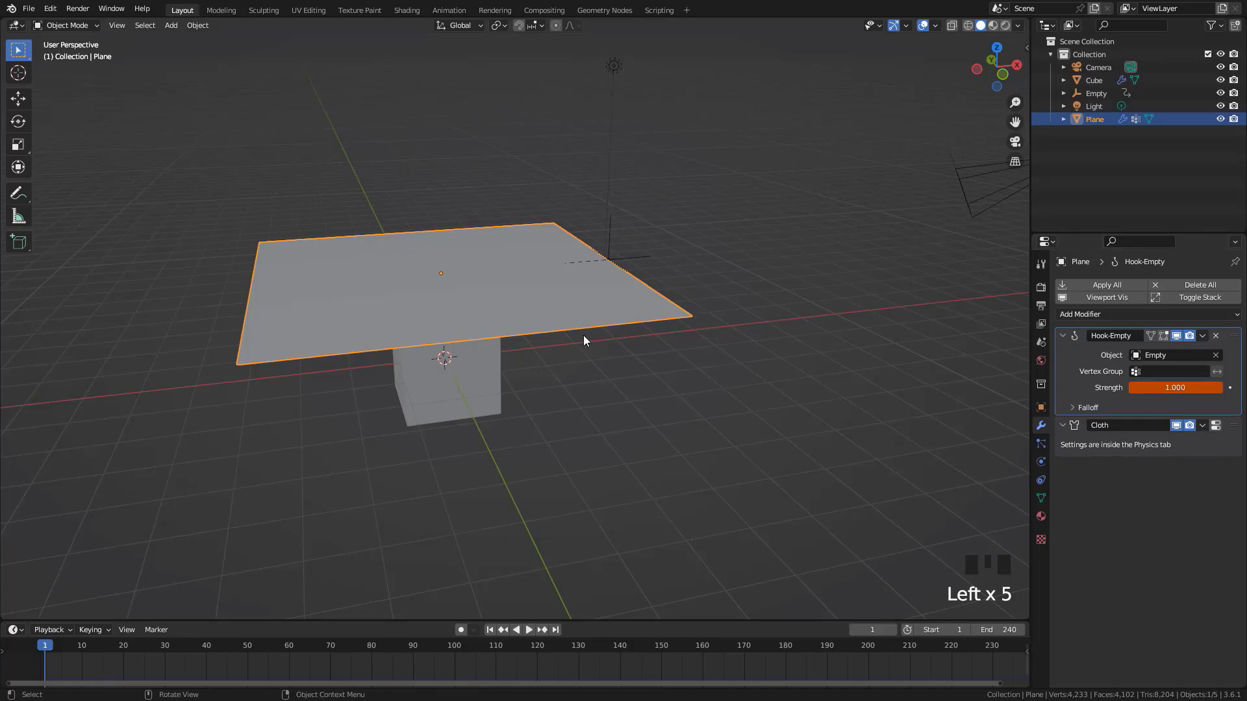
Play the simulation from frame 1 and examine how the animated empty lifts the cloth off the cube
key(shift+Left)
middle_drag(587, 334, 761, 347)
key(space)
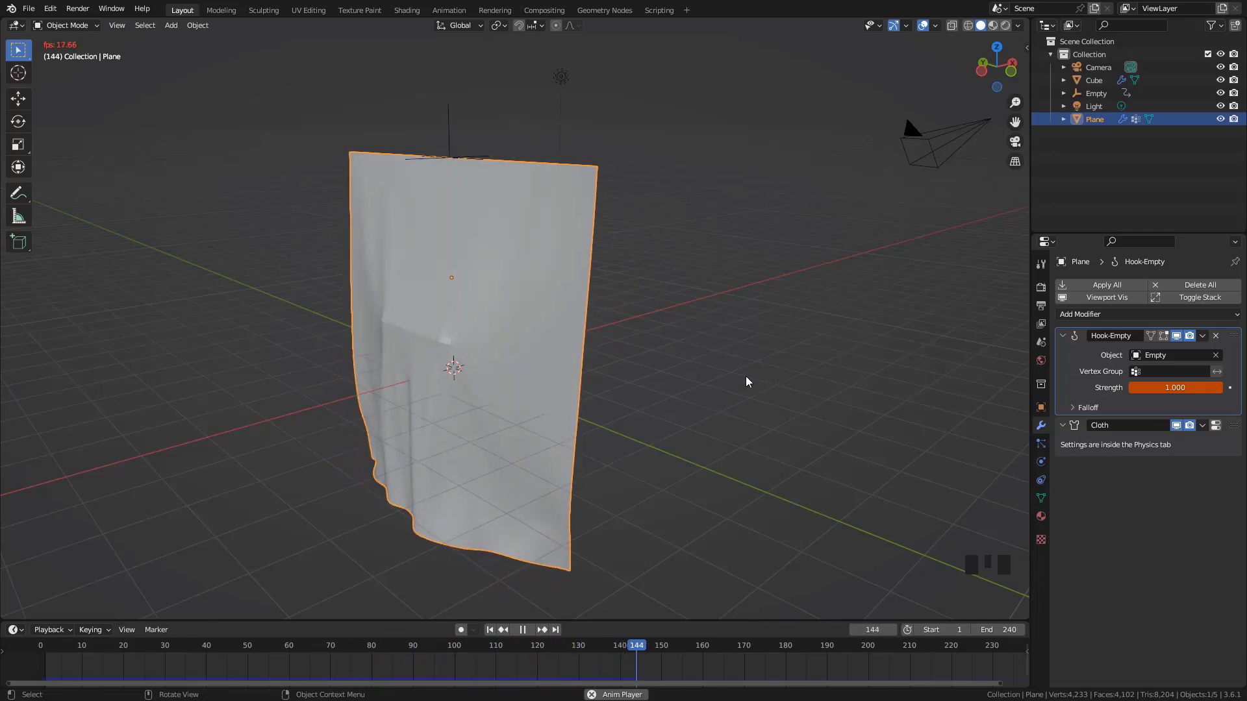
Play the cloth simulation in reverse from frame 150, and replay it from frame 1 to examine the lift-off
key(space)
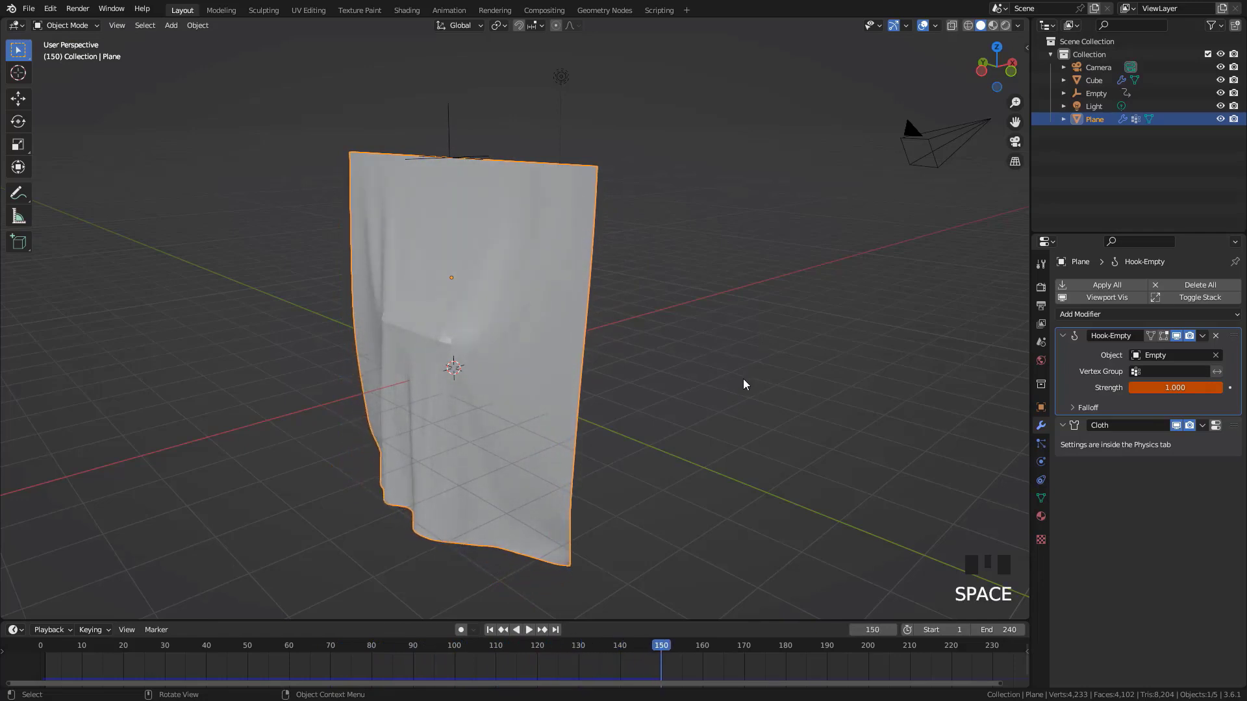
click(518, 631)
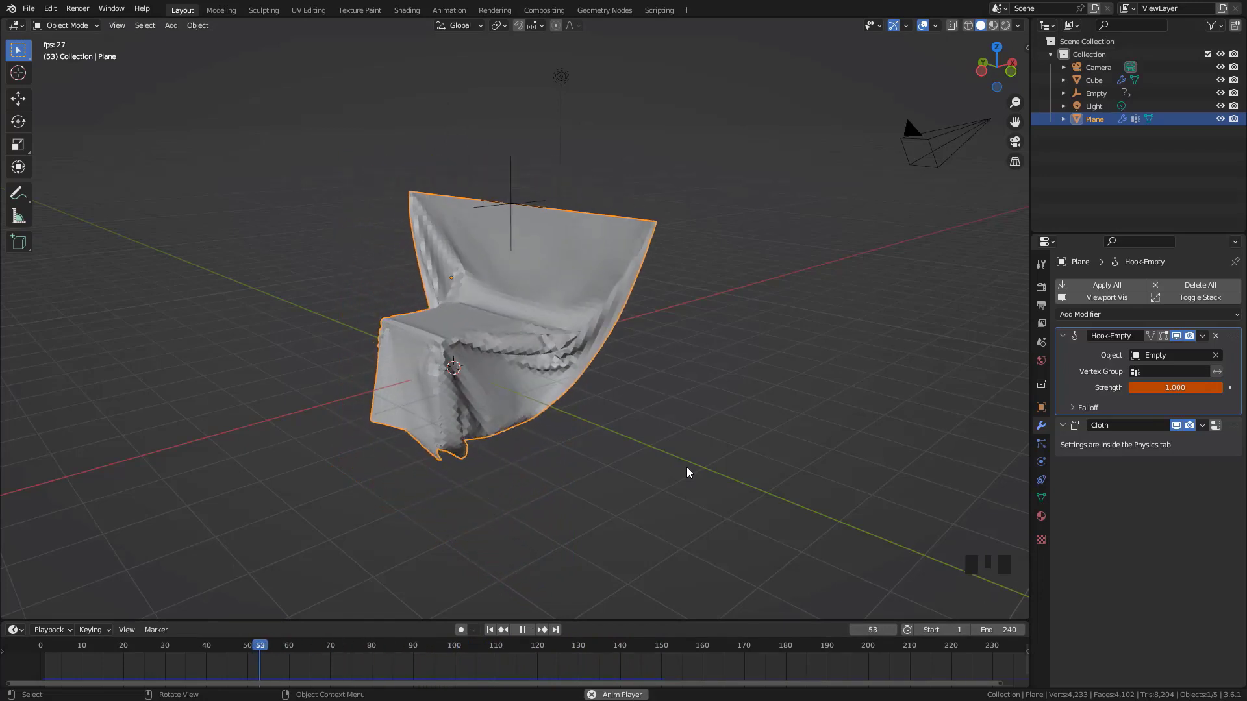
key(Escape)
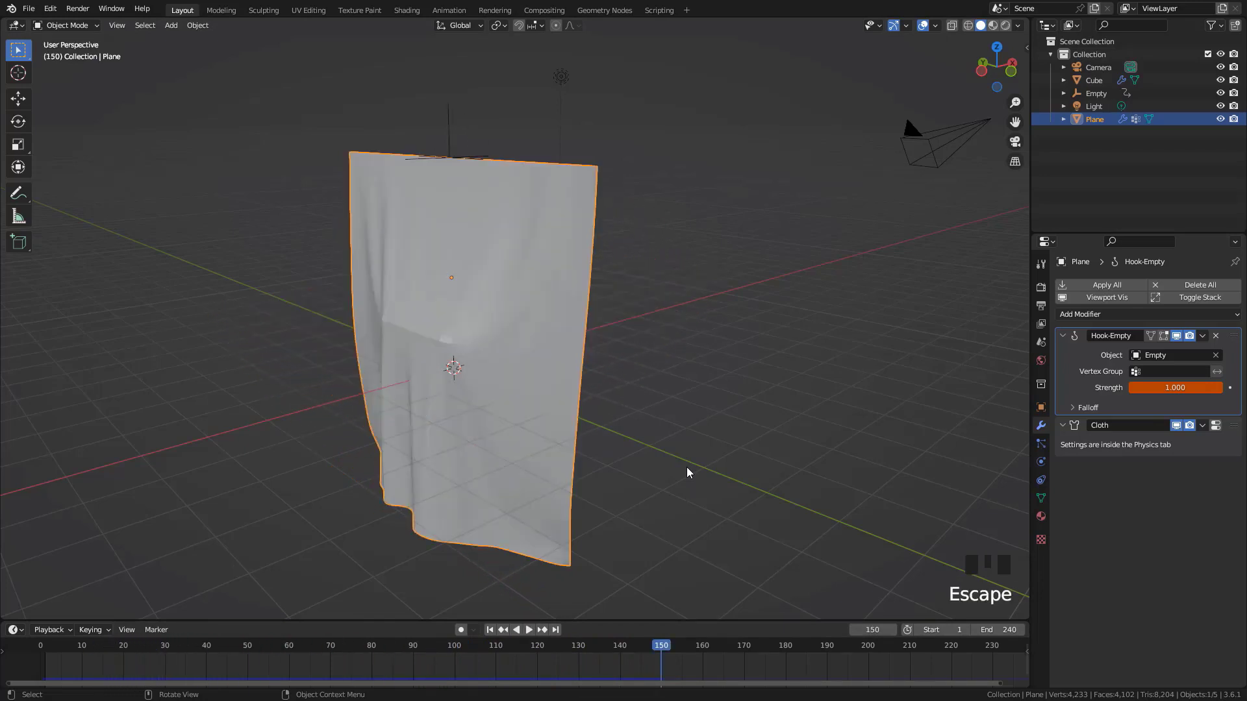
key(shift+Left)
key(space)
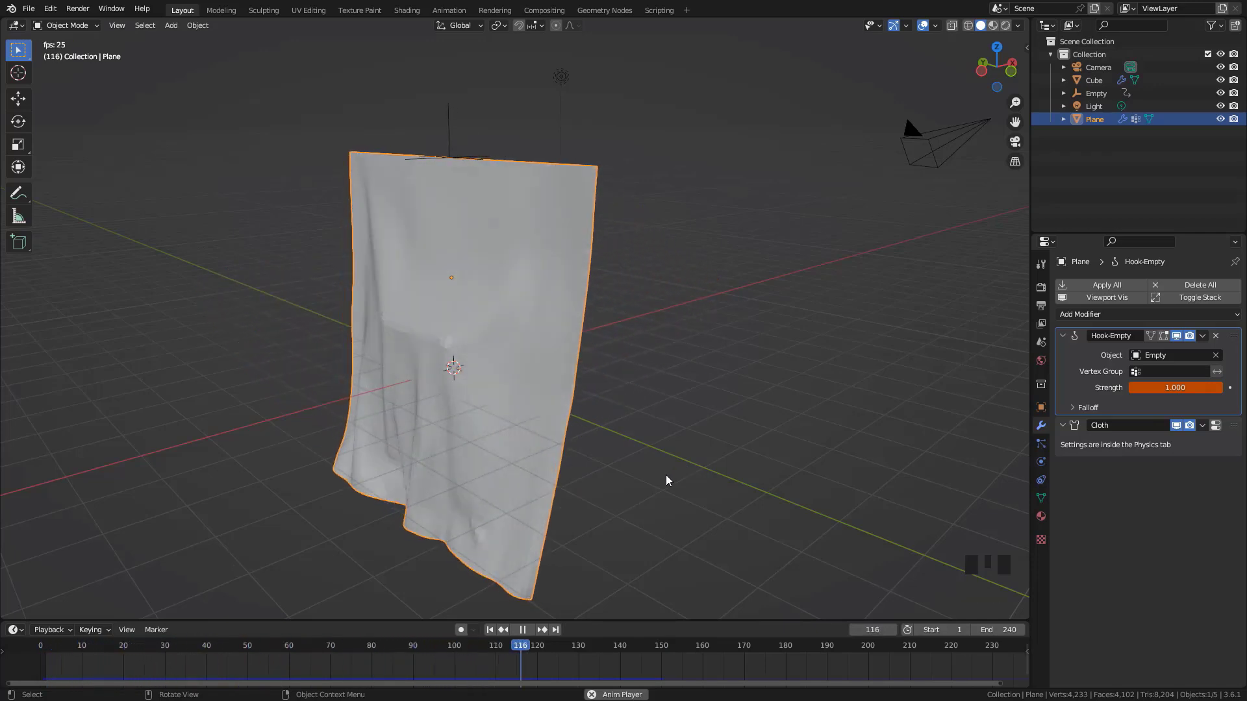
key(Escape)
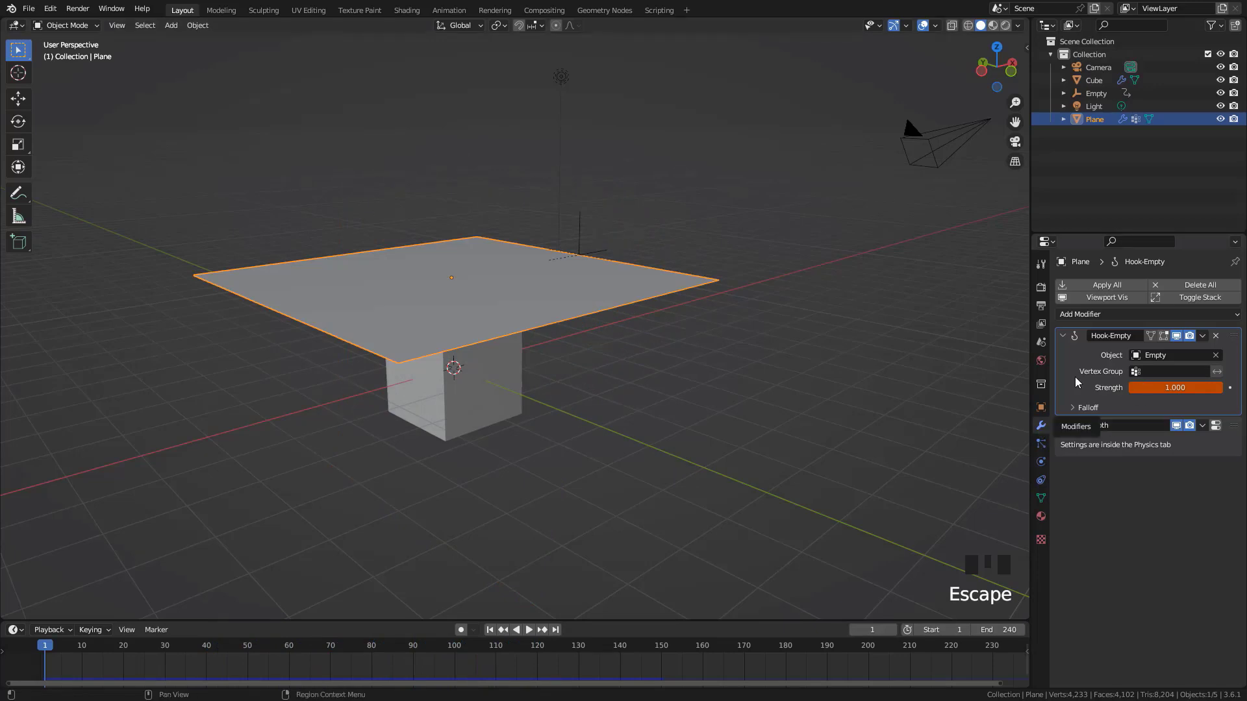
Add a Subdivision modifier to the plane below Cloth and play the simulation from frame 1
click(1091, 314)
click(999, 551)
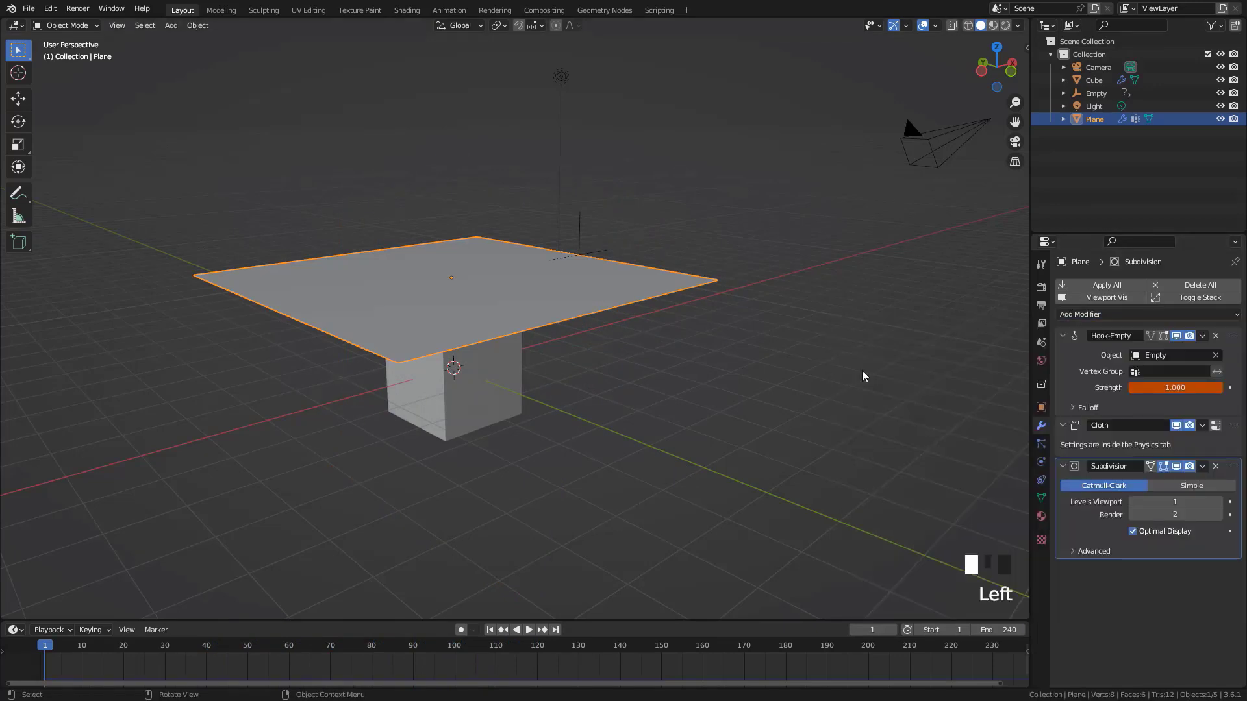
key(shift+Left)
key(space)
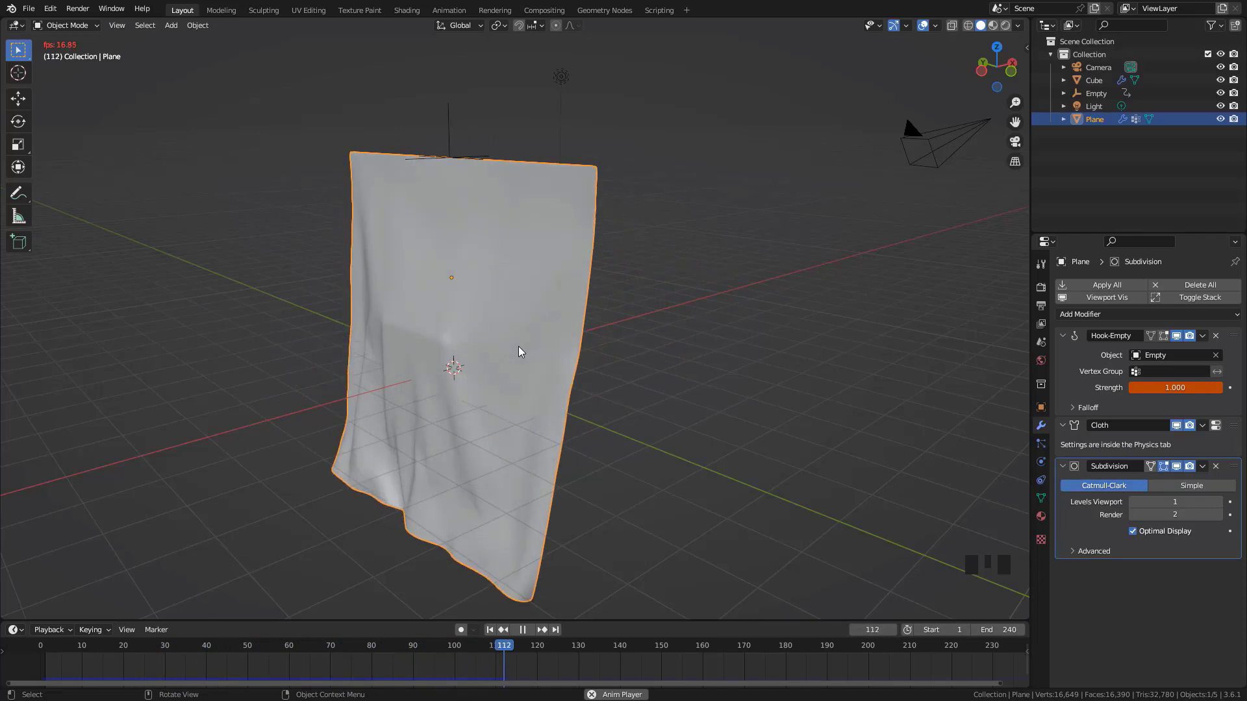
key(Escape)
Apply Shade Smooth to the cloth plane and replay the simulation to check its folds
right_drag(507, 272, 508, 273)
key(space)
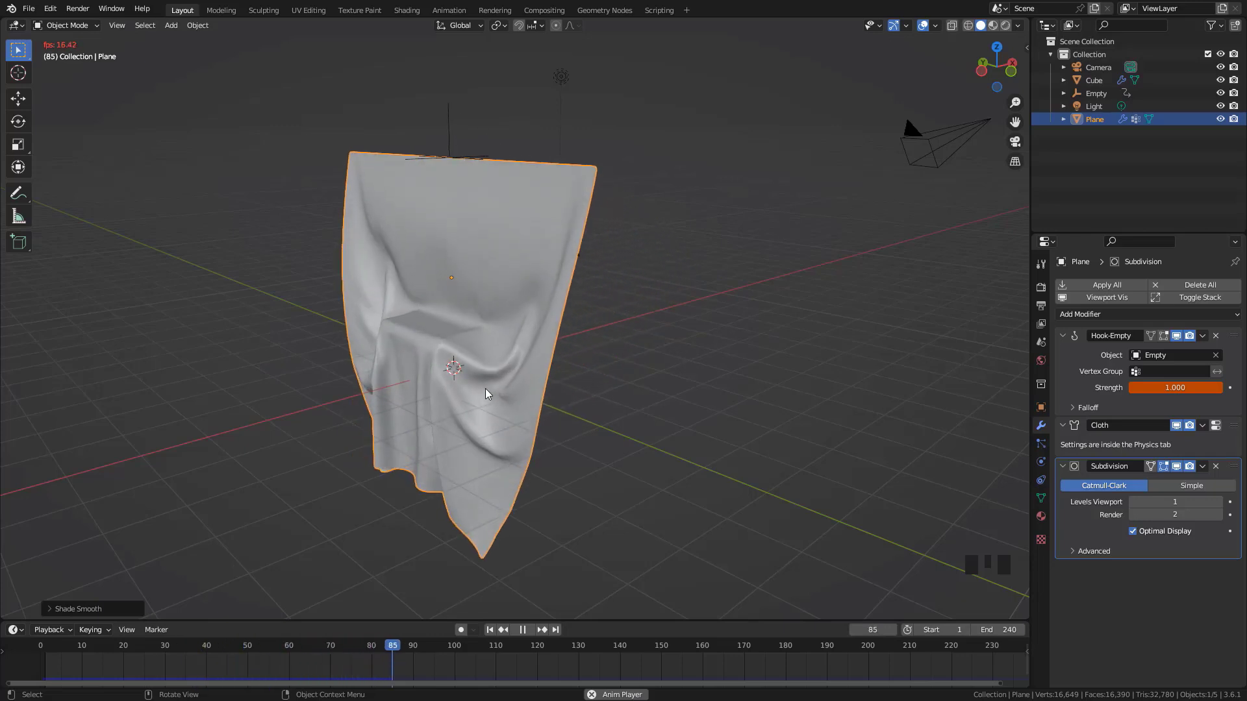
key(Escape)
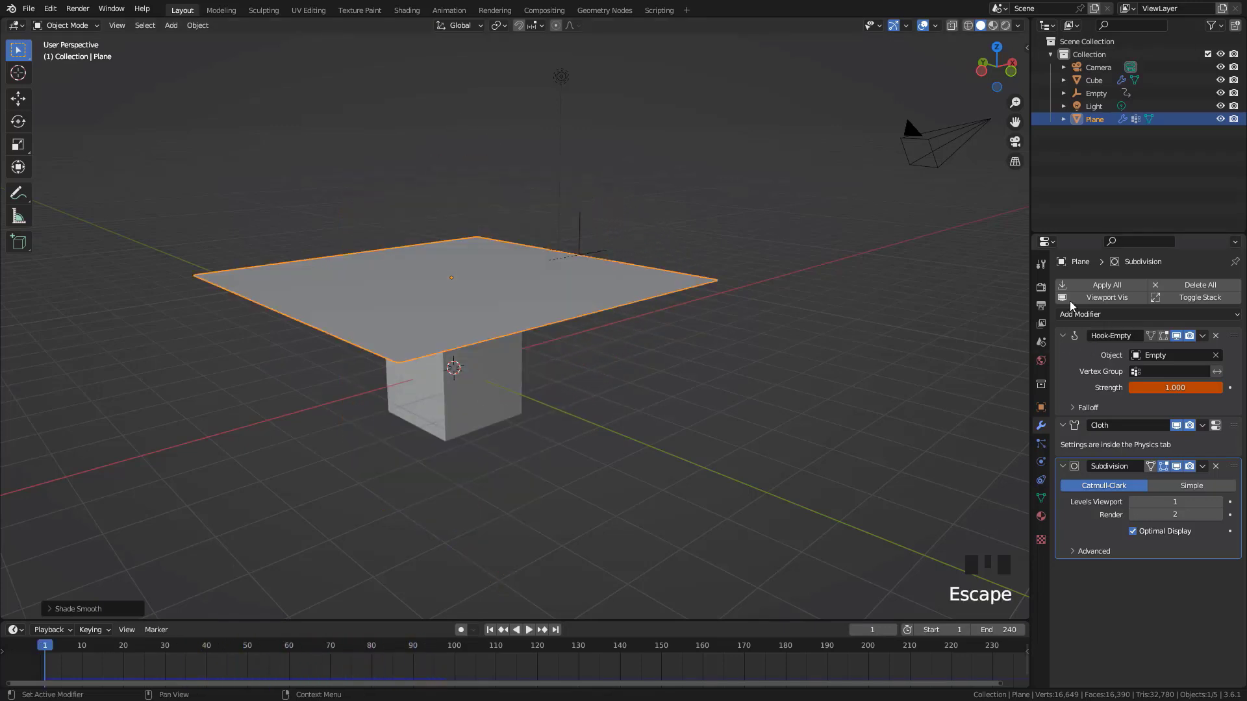
middle_drag(571, 322, 607, 337)
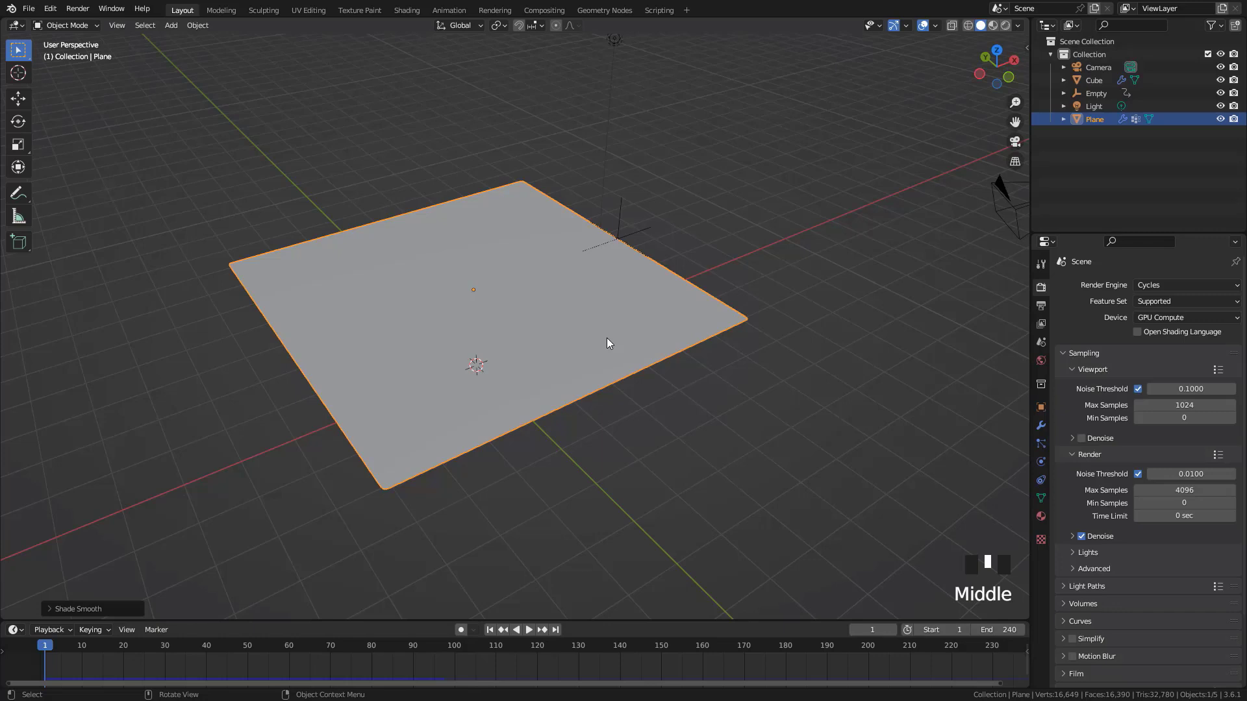
middle_drag(606, 338, 557, 364)
scroll(597, 360, up, 2)
scroll(583, 377, down, 2)
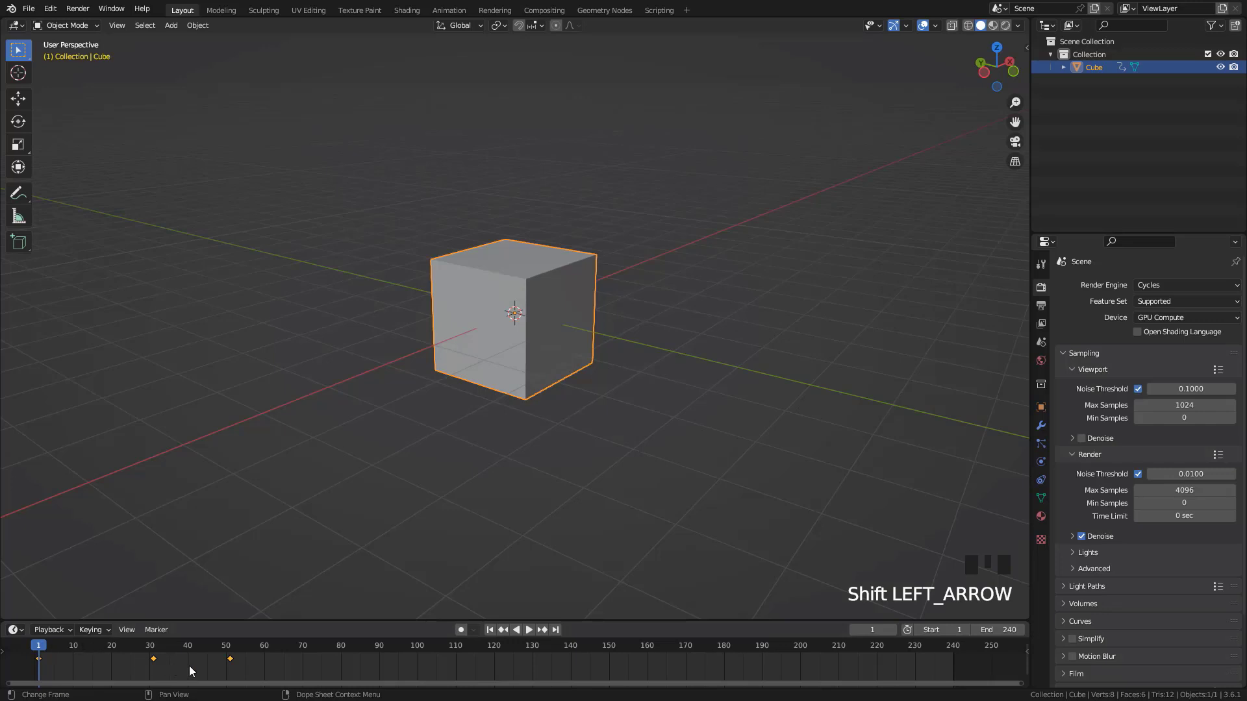
Scrub and play through the cube's keyframed animation from frame 1 to about frame 80
mouse_move(272, 666)
middle_down()
mouse_move(310, 667)
mouse_move(291, 670)
middle_up()
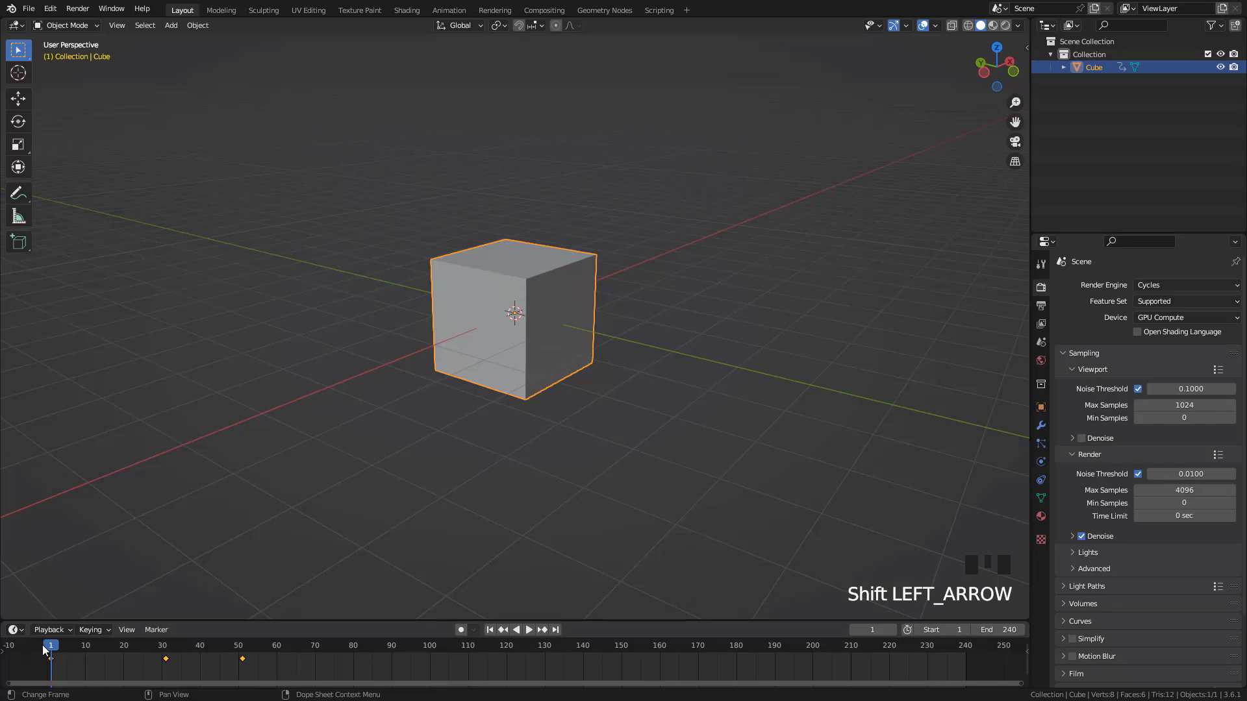
drag(46, 649, 269, 666)
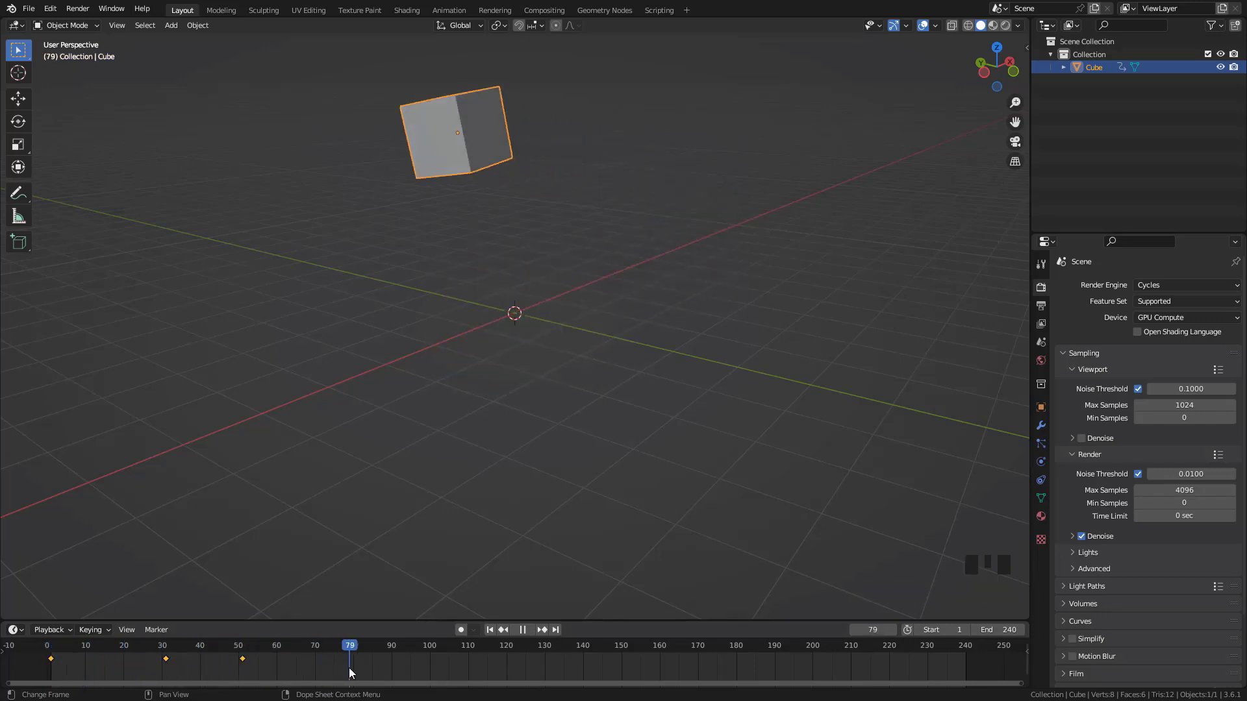
drag(349, 672, 286, 664)
key(space)
Duplicate the cube's frame 1 keyframe to frame 80
drag(83, 662, 33, 651)
key(shift+d)
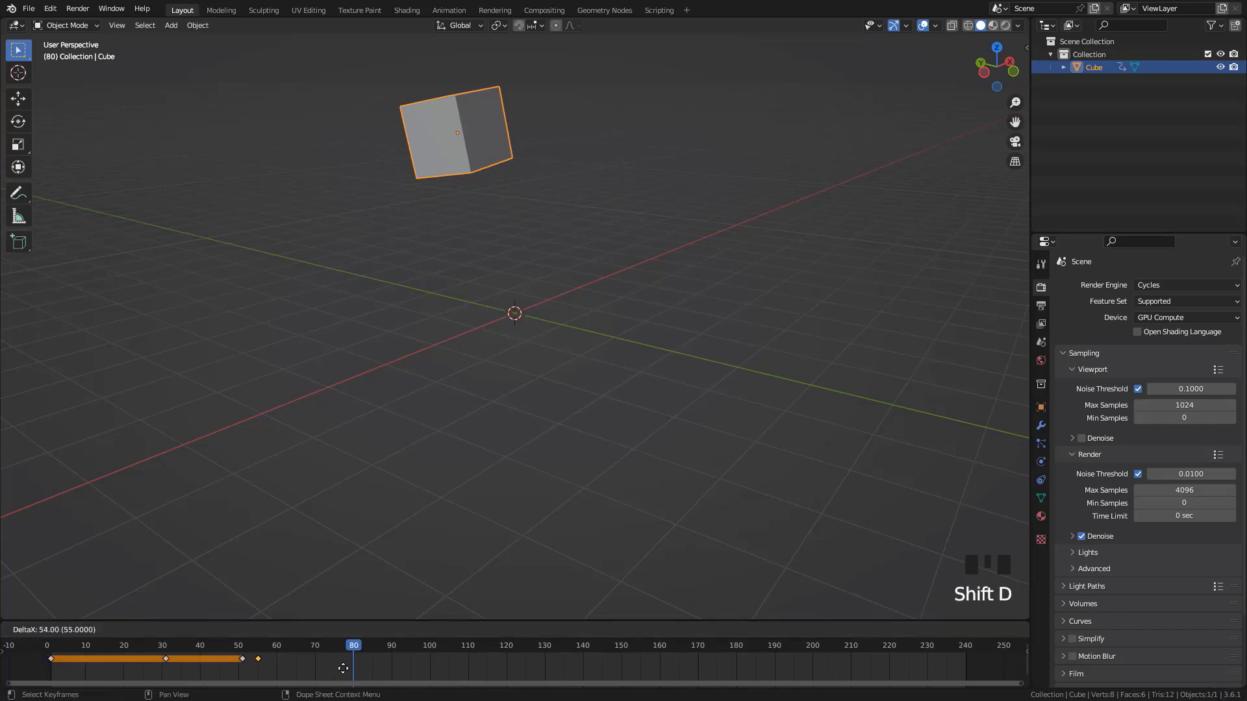
click(413, 667)
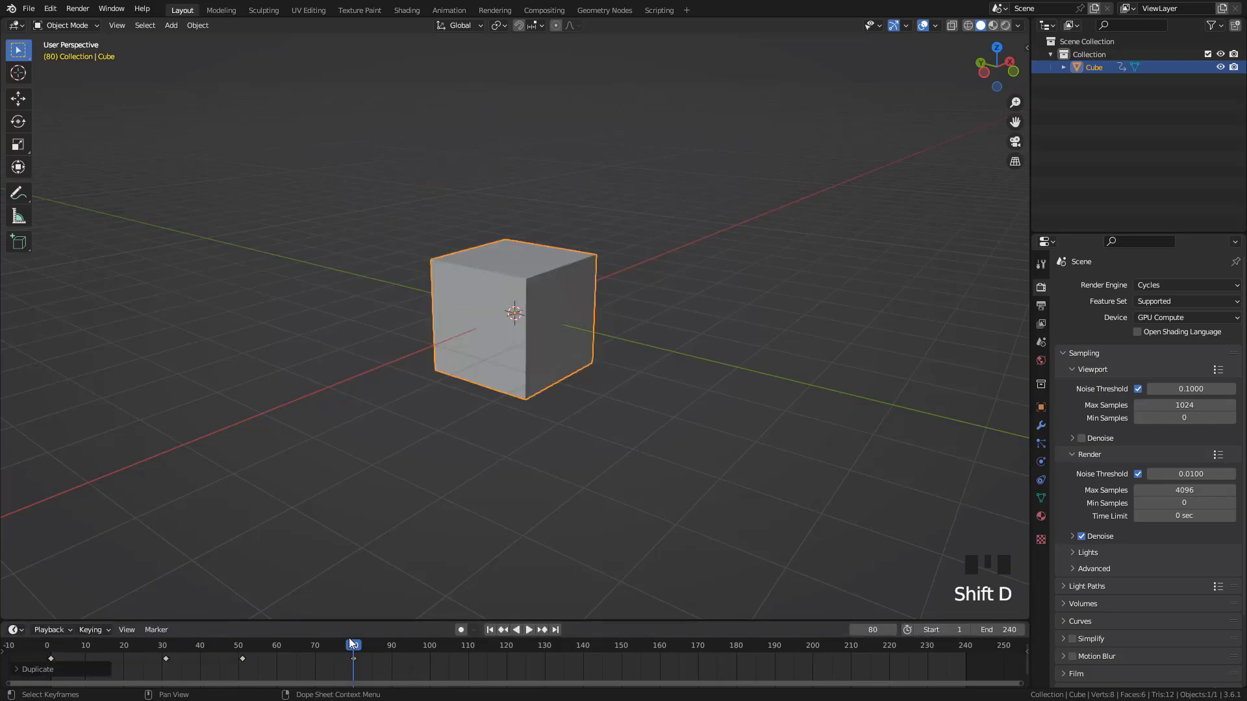
Play the cube's animation from the start and scrub past frame 80 to examine its return to the starting pose
key(Left)
key(Left)
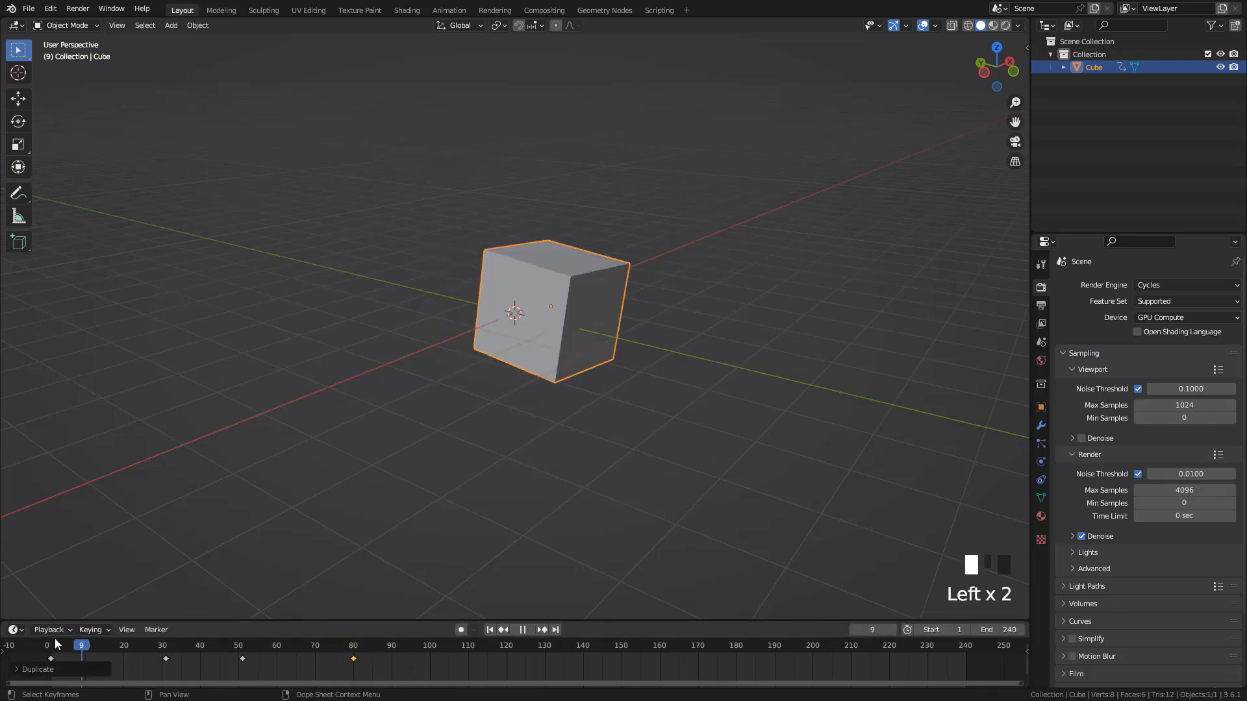
key(space)
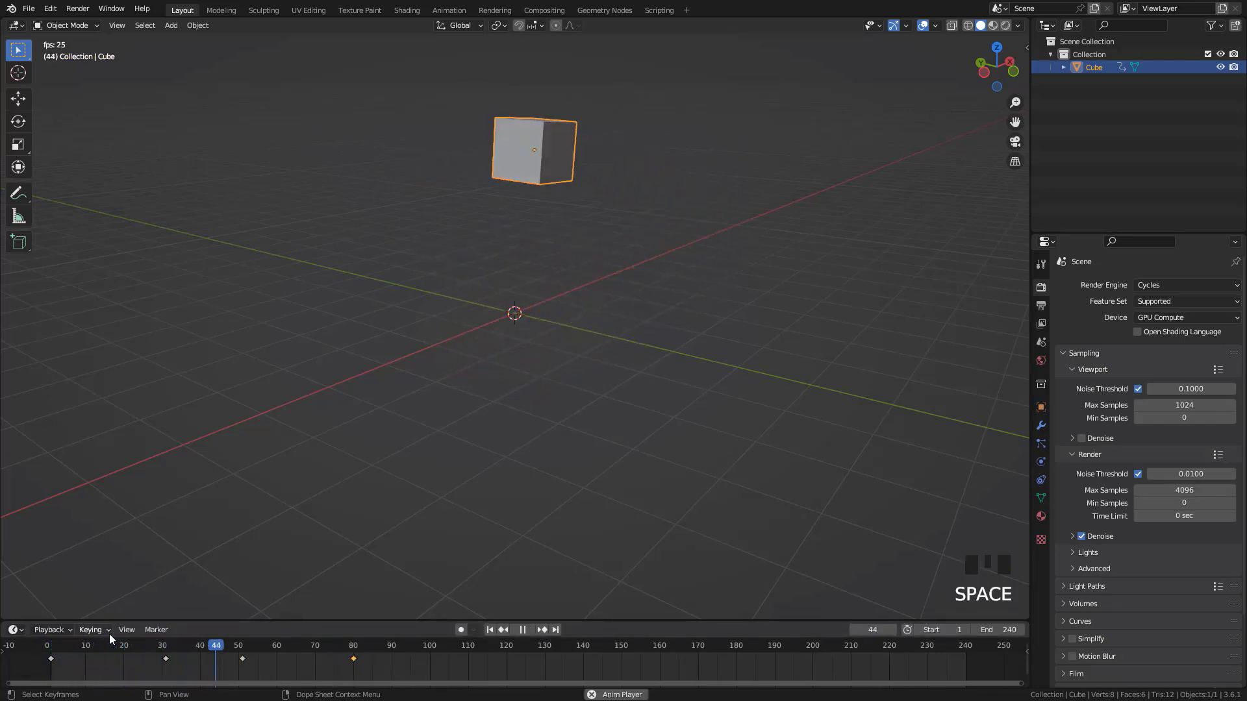
key(space)
key(space)
key(space)
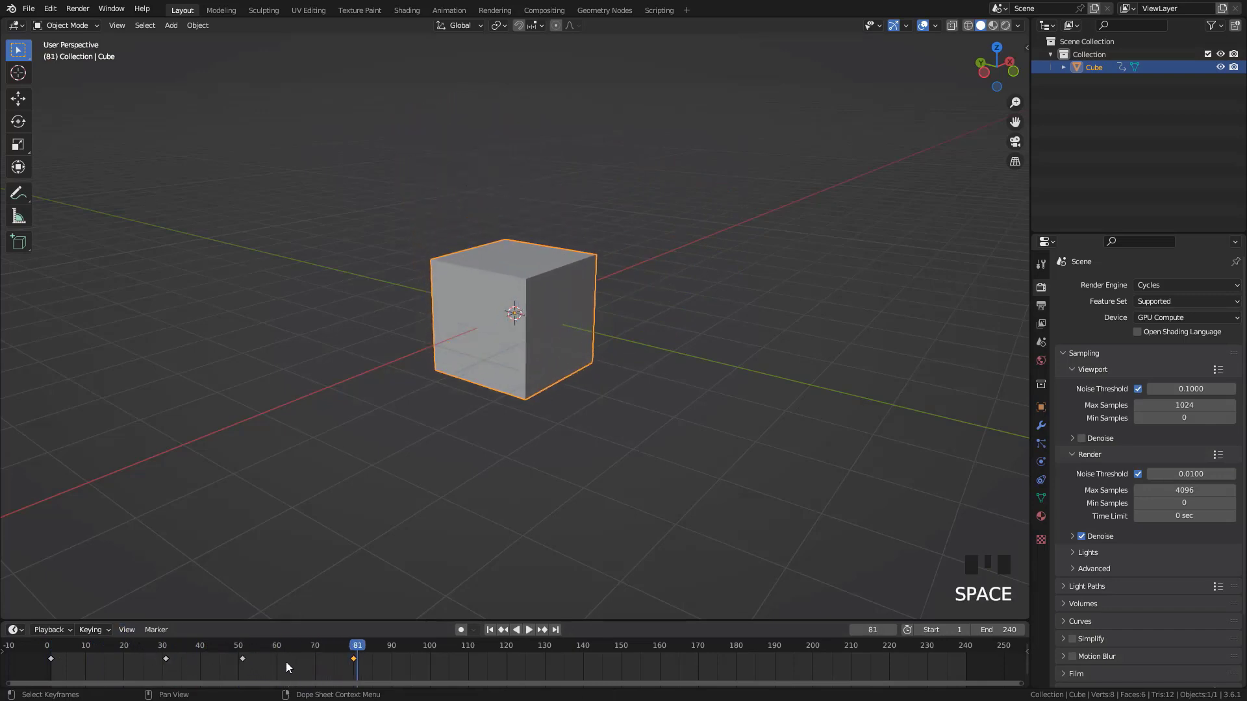
drag(410, 652, 368, 620)
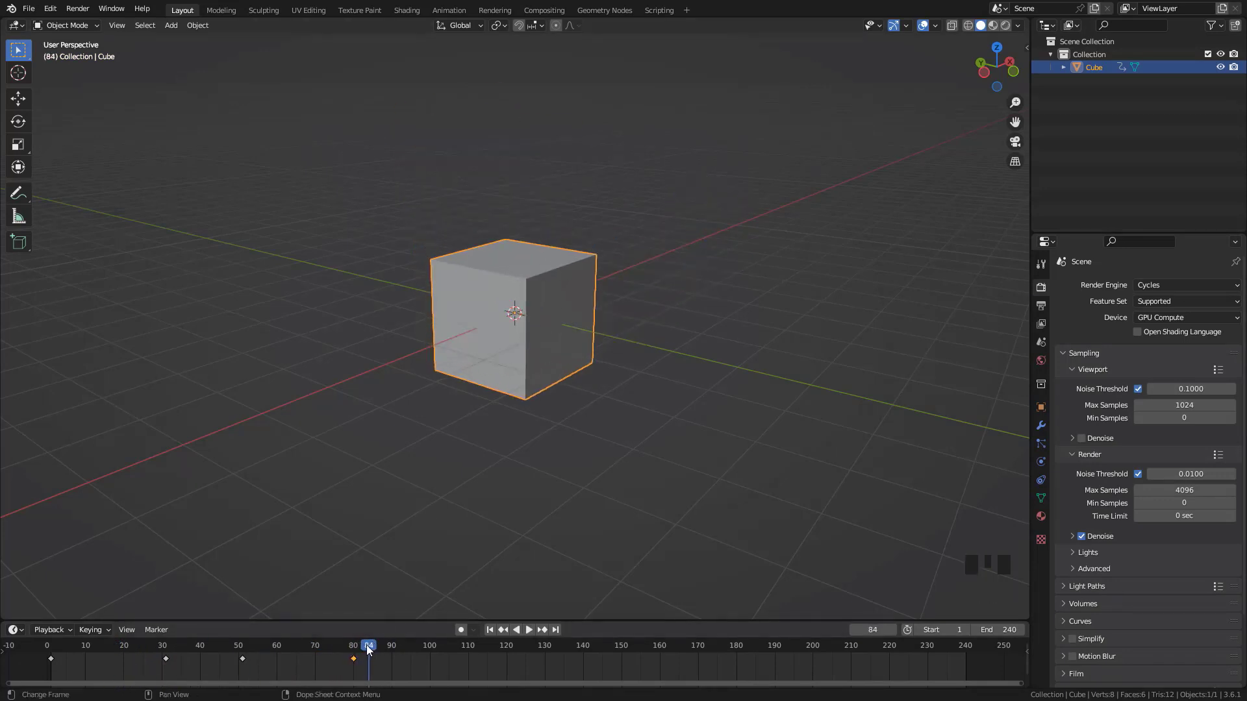
mouse_move(368, 650)
mouse_down()
mouse_move(322, 650)
mouse_move(392, 642)
mouse_up()
Delete the cube's keyframe at frame 80 and play the animation from frame 1
click(353, 658)
key(Delete)
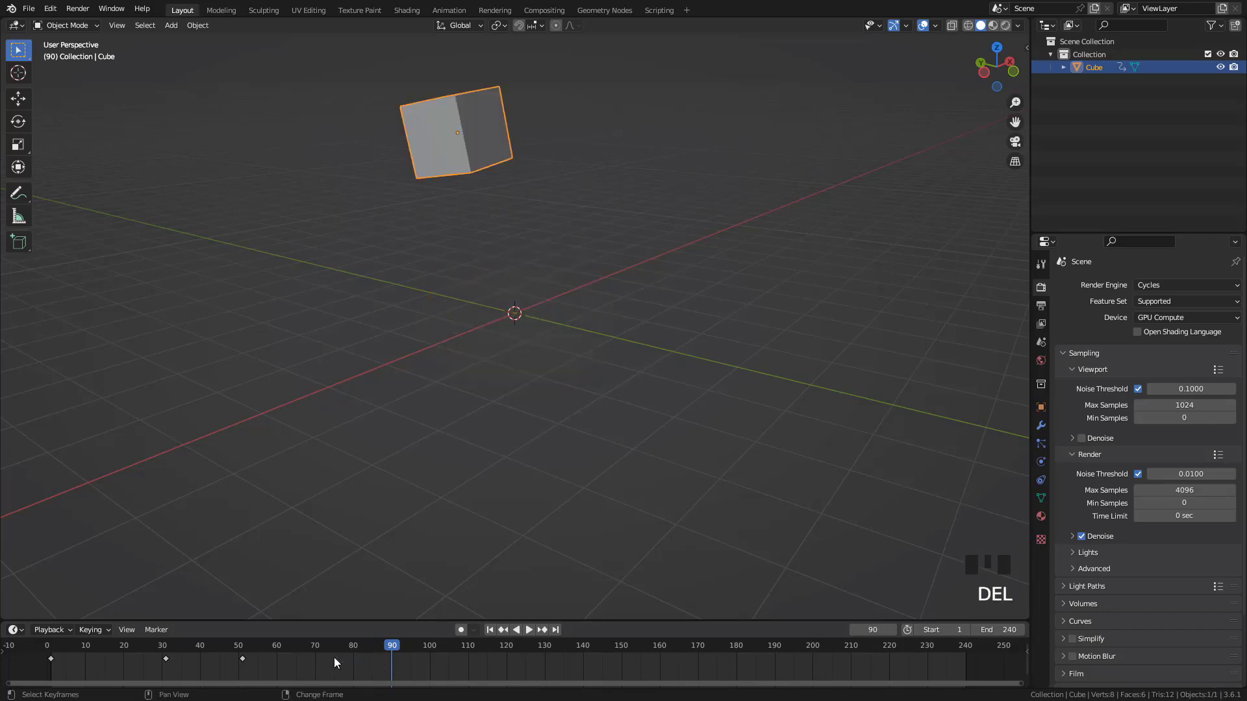
key(shift+Left)
key(space)
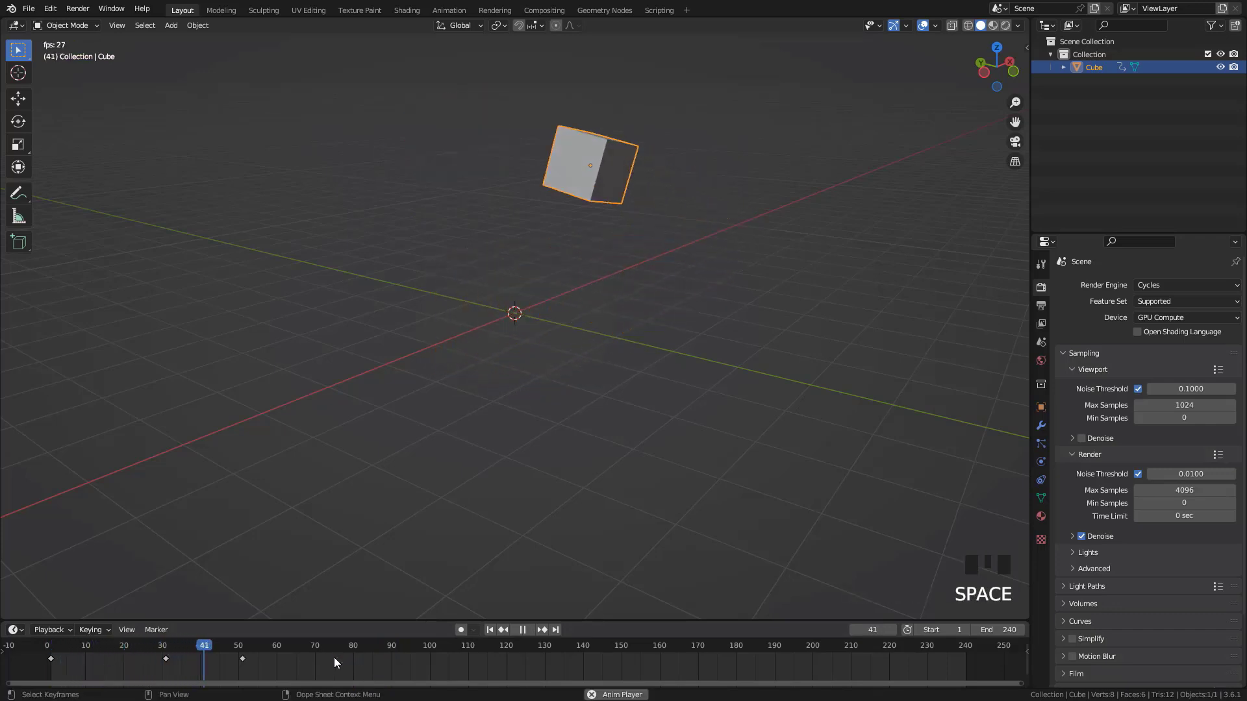
key(Escape)
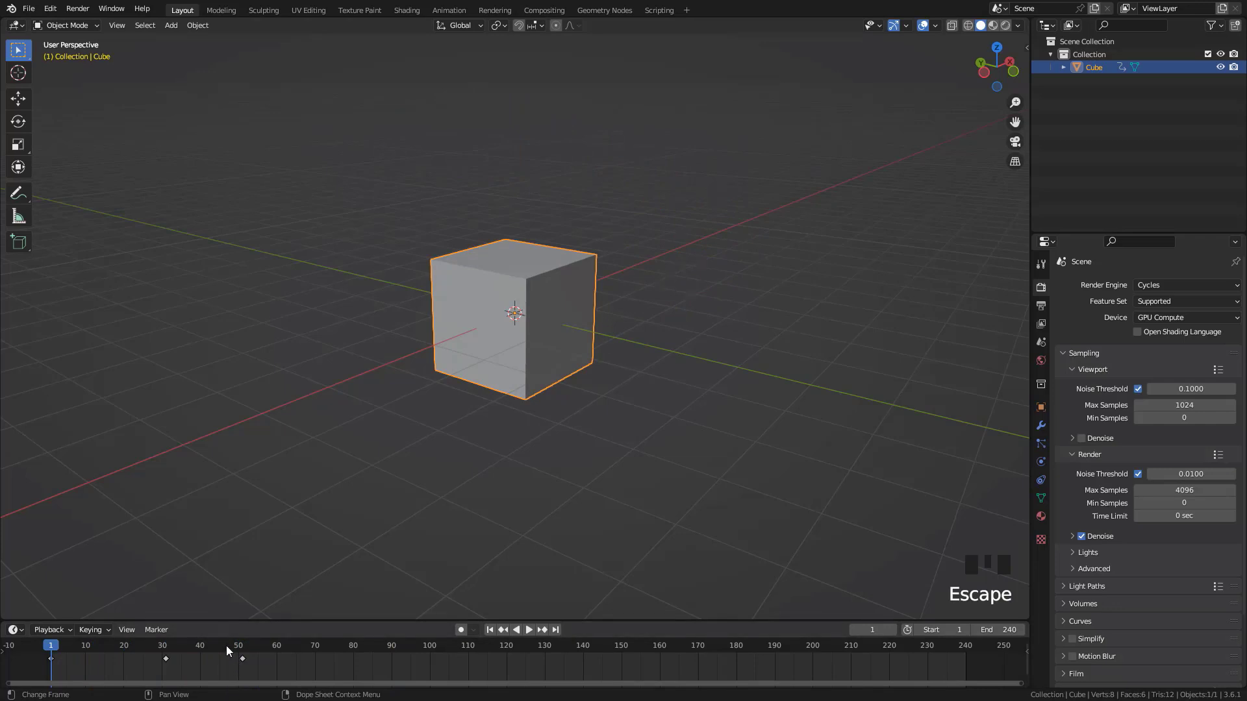
Scrub the cube's movement between frames 1 and 31, and return to frame 1
drag(227, 645, 112, 665)
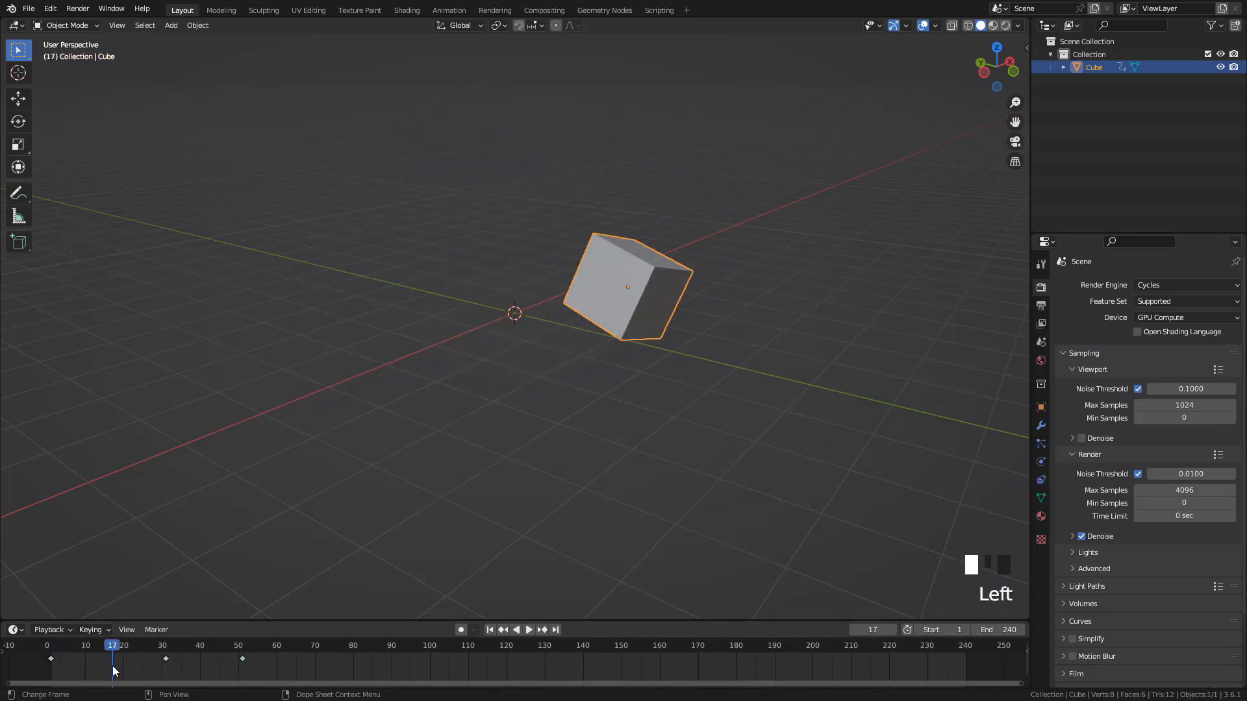
drag(107, 652, 154, 648)
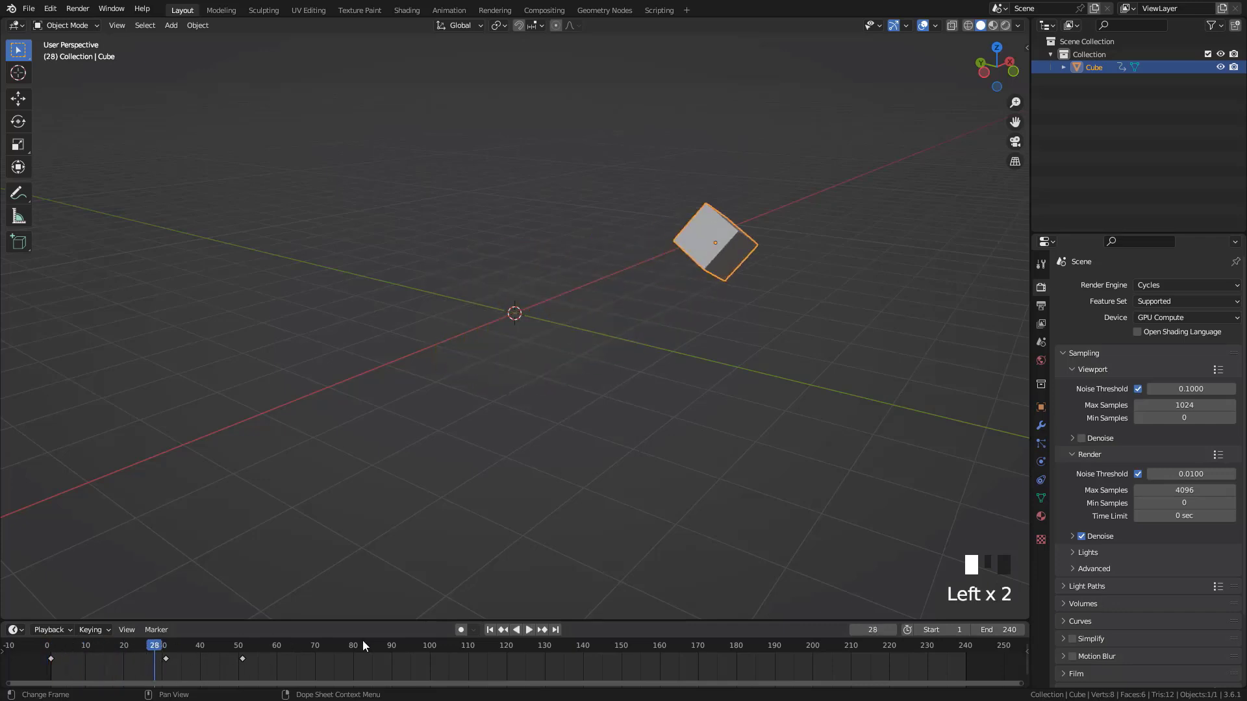
key(shift+Left)
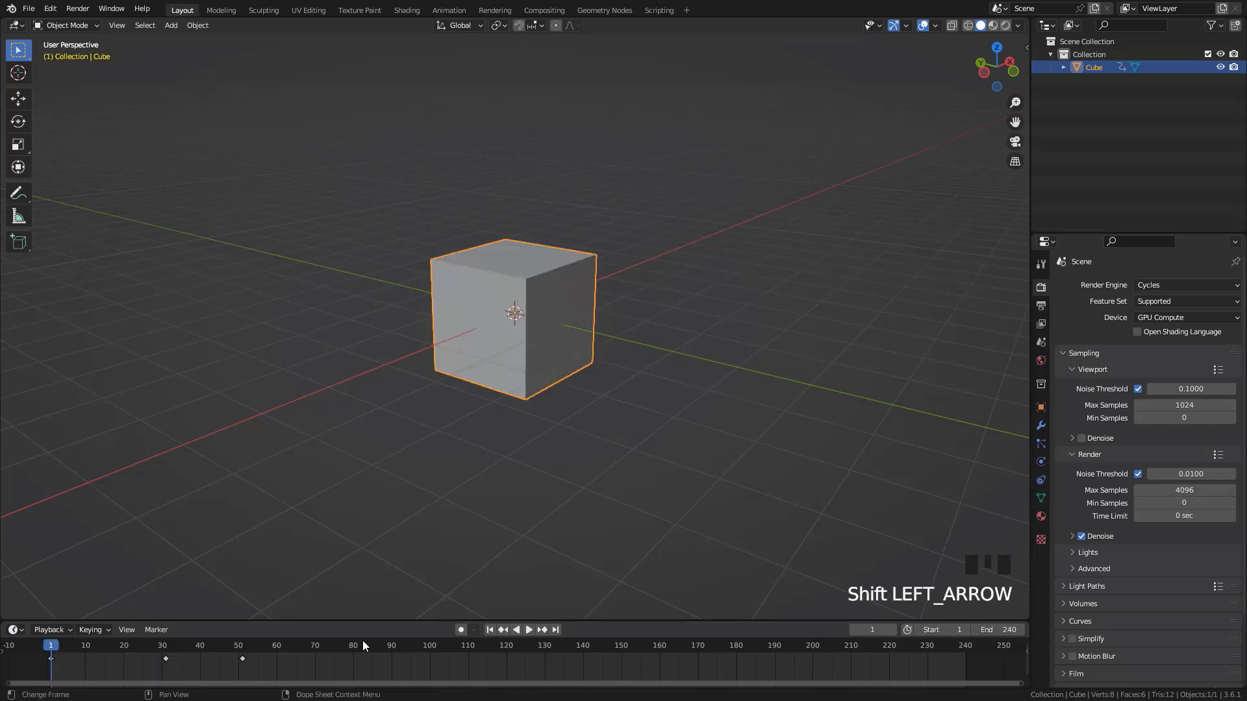
Select all of the cube's keyframes and move the playhead to frame 16
drag(368, 621, 372, 605)
drag(270, 662, 130, 627)
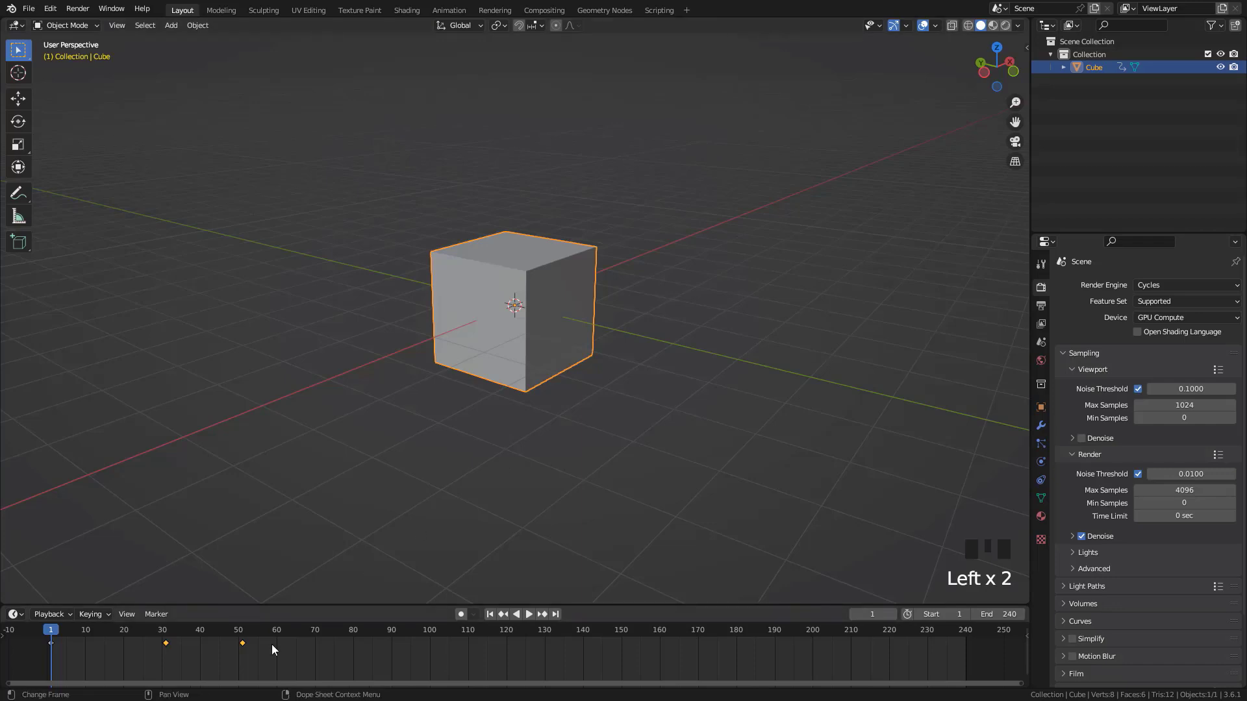
drag(297, 606, 297, 610)
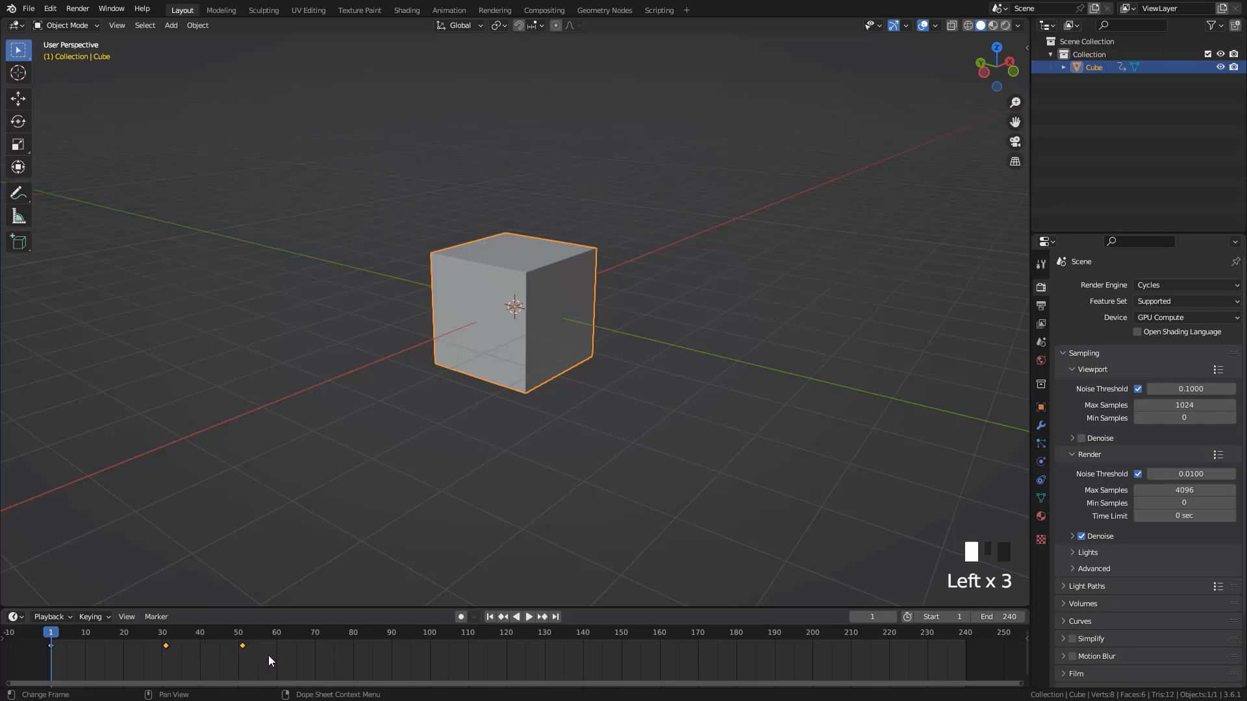
drag(270, 657, 108, 670)
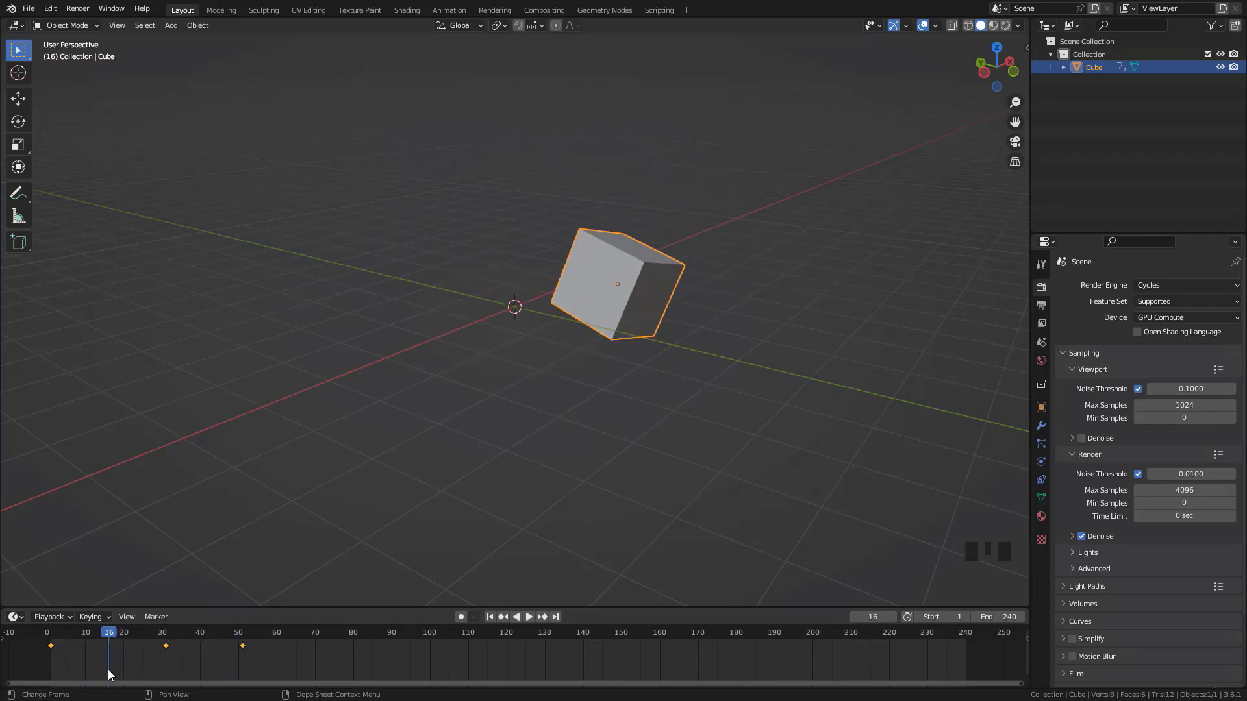
Enlarge the timeline area and switch it to the Dope Sheet in Action Editor mode
drag(326, 605, 593, 444)
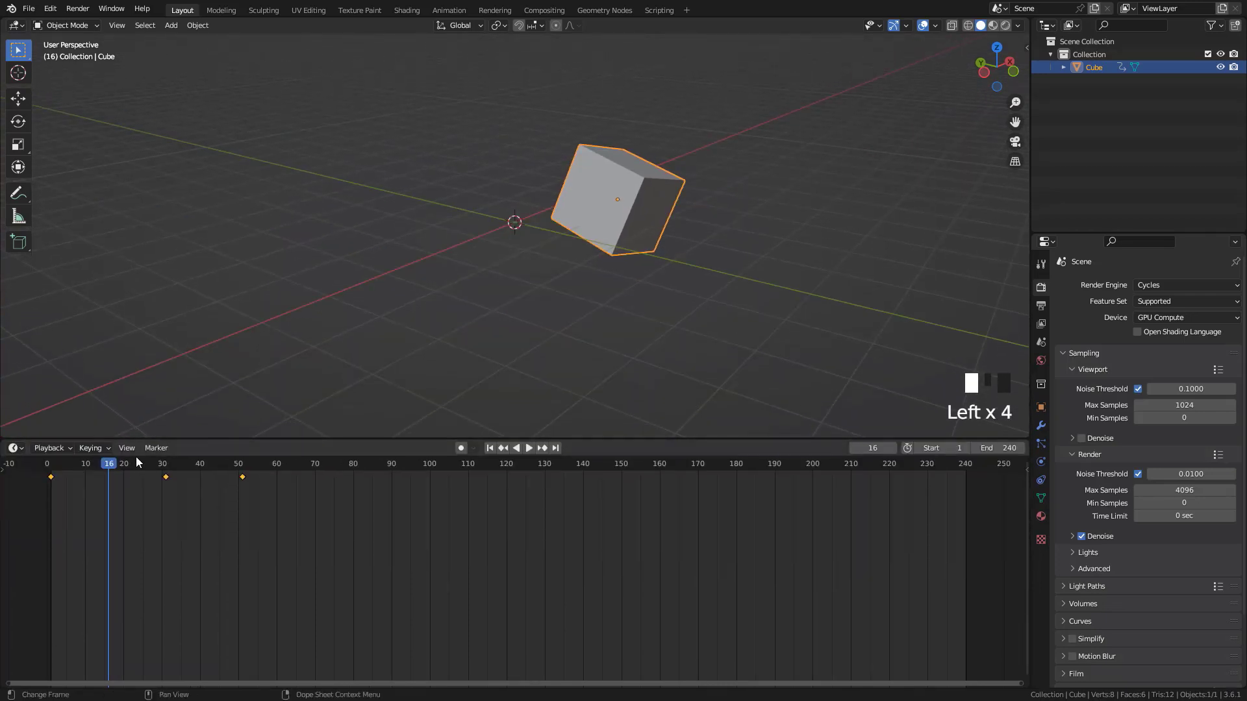
click(15, 449)
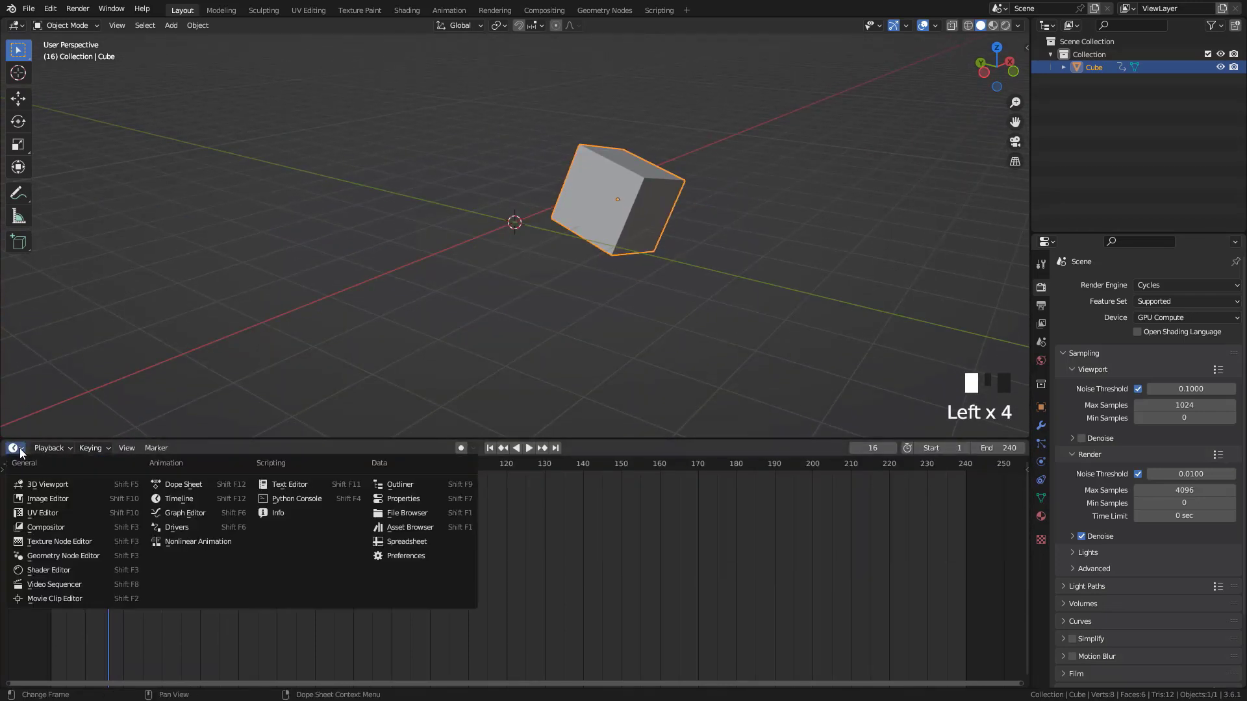
click(188, 485)
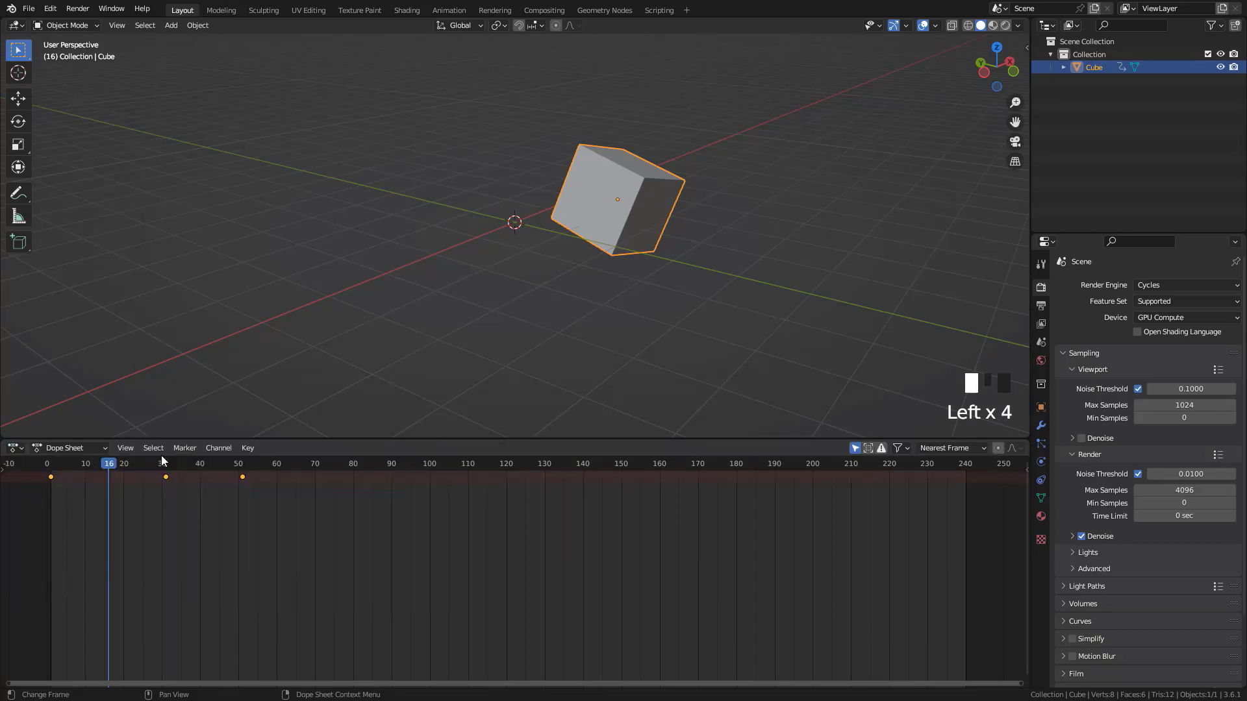
drag(292, 439, 300, 442)
click(79, 455)
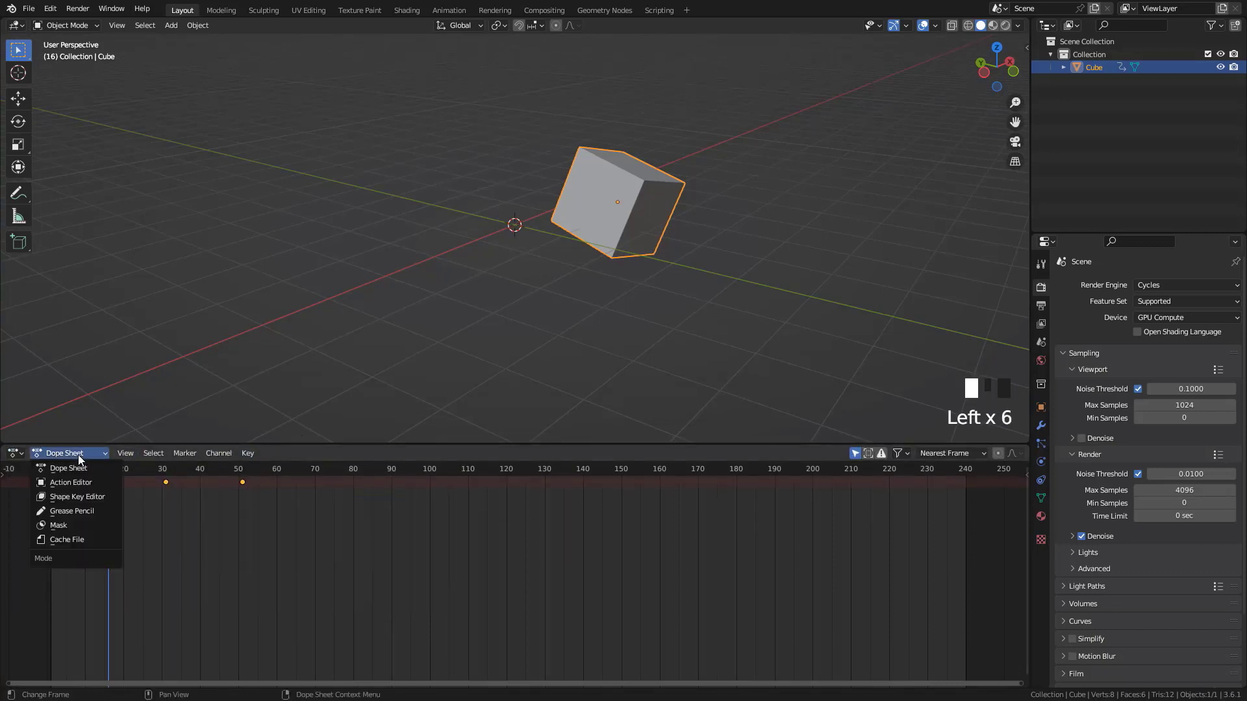
click(67, 482)
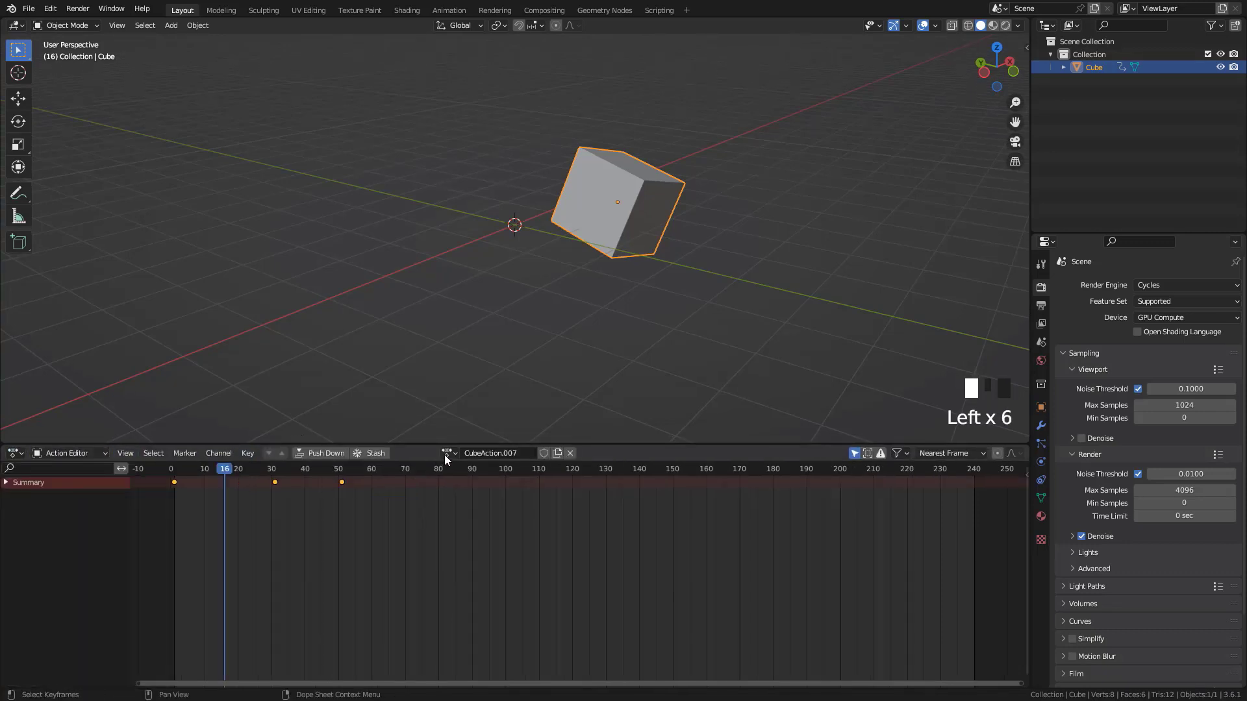
Rename the cube's action as Anim1
drag(426, 447, 505, 502)
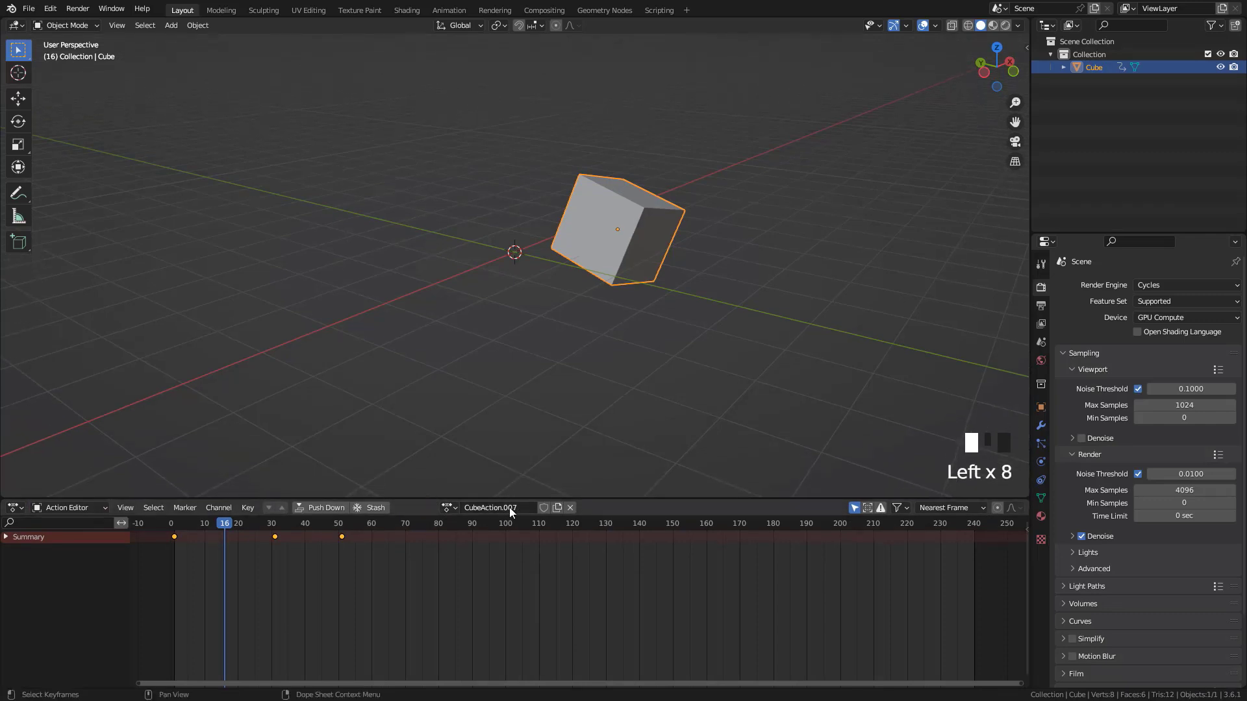
click(482, 509)
key(BackSpace)
text(Anim1)
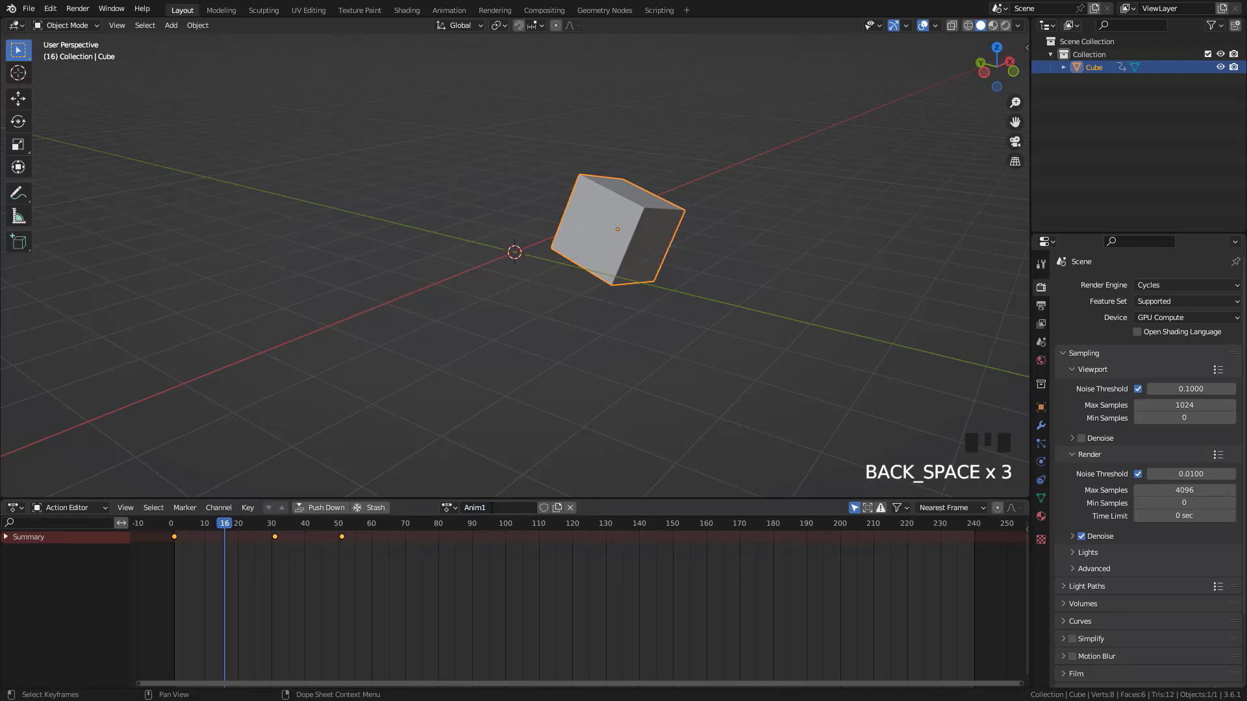
Protect the Anim1 action with a fake user and unlink it from the cube
key(Return)
click(544, 508)
click(569, 508)
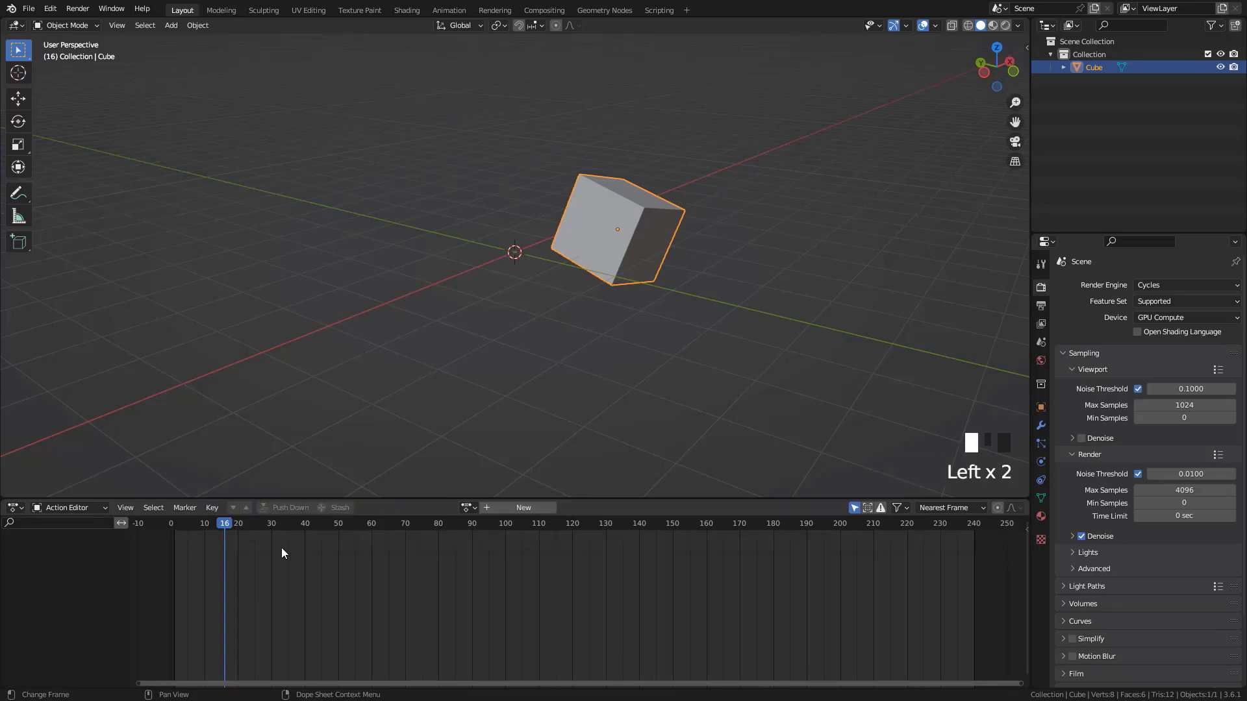
Clear the cube's location, rotation and scale
key(alt+g)
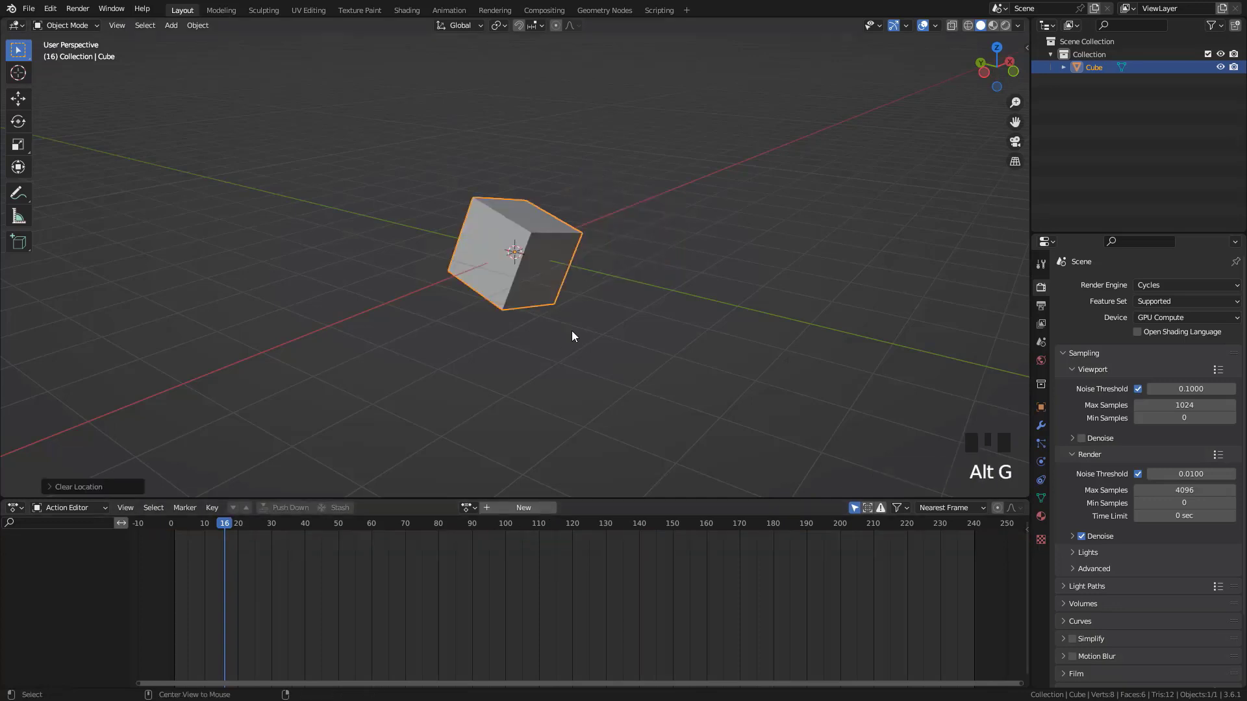
key(alt+r)
key(alt+s)
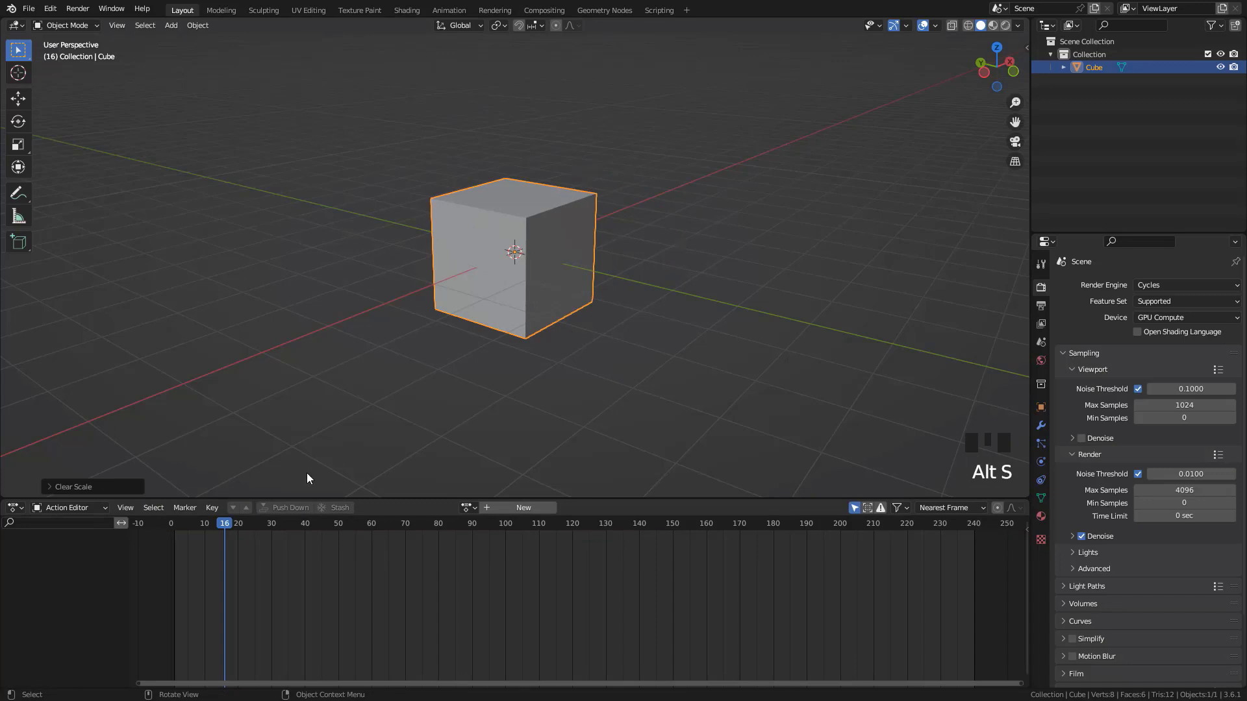
Shrink the Action Editor area and insert a keyframe for the reset cube at frame 1
key(shift+Left)
drag(400, 501, 399, 589)
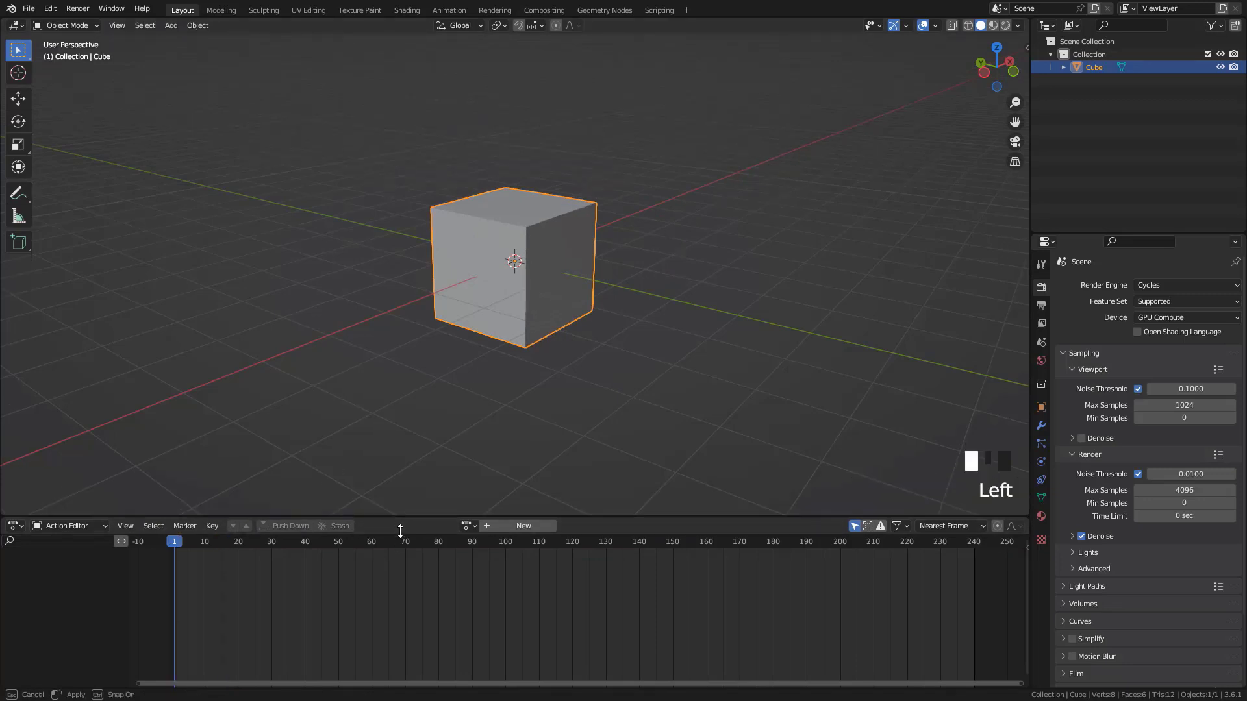
scroll(462, 344, down, 2)
shift+middle_drag(525, 358, 516, 376)
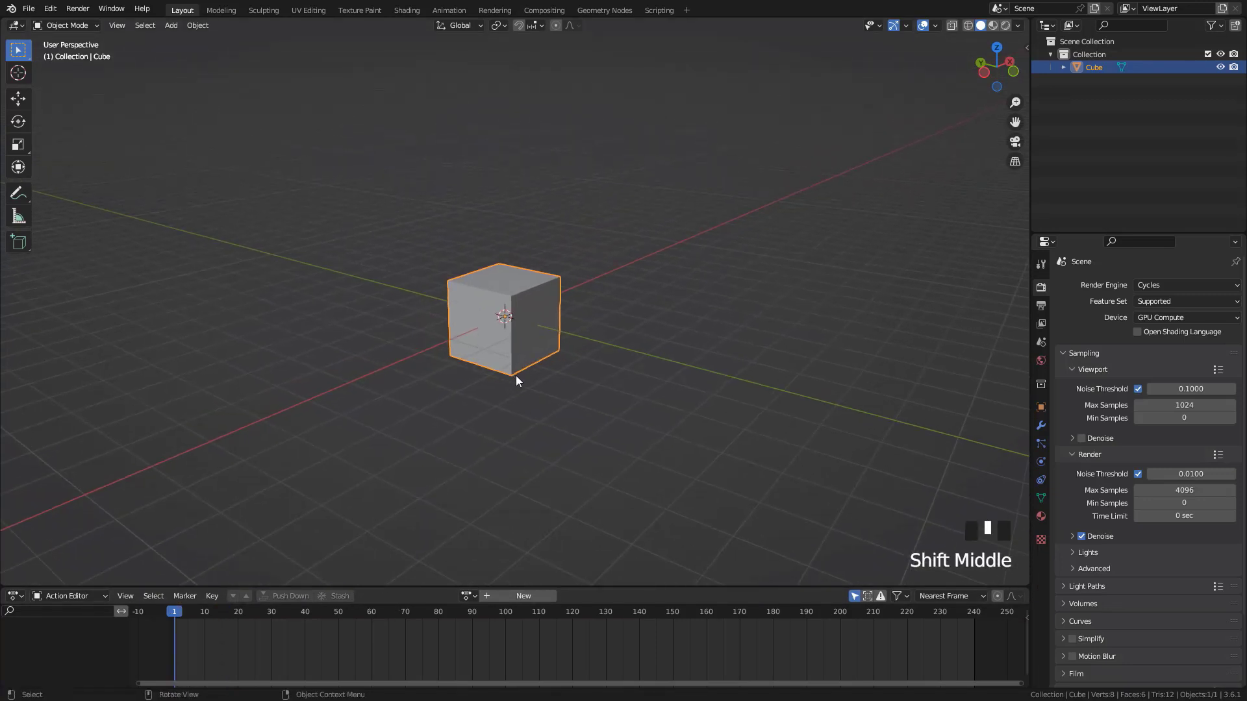
key(i)
click(649, 250)
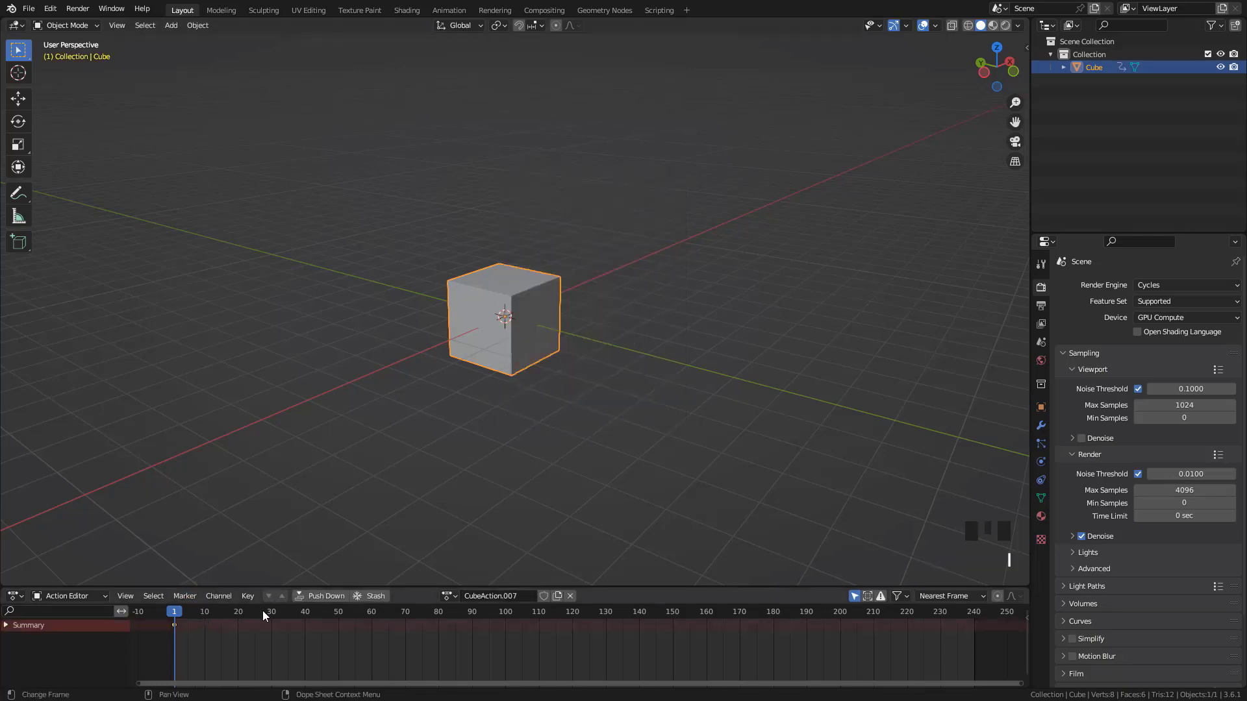
At frame 20, scale the cube down to about half, rotate it, and insert a Location, Rotation & Scale keyframe
click(237, 613)
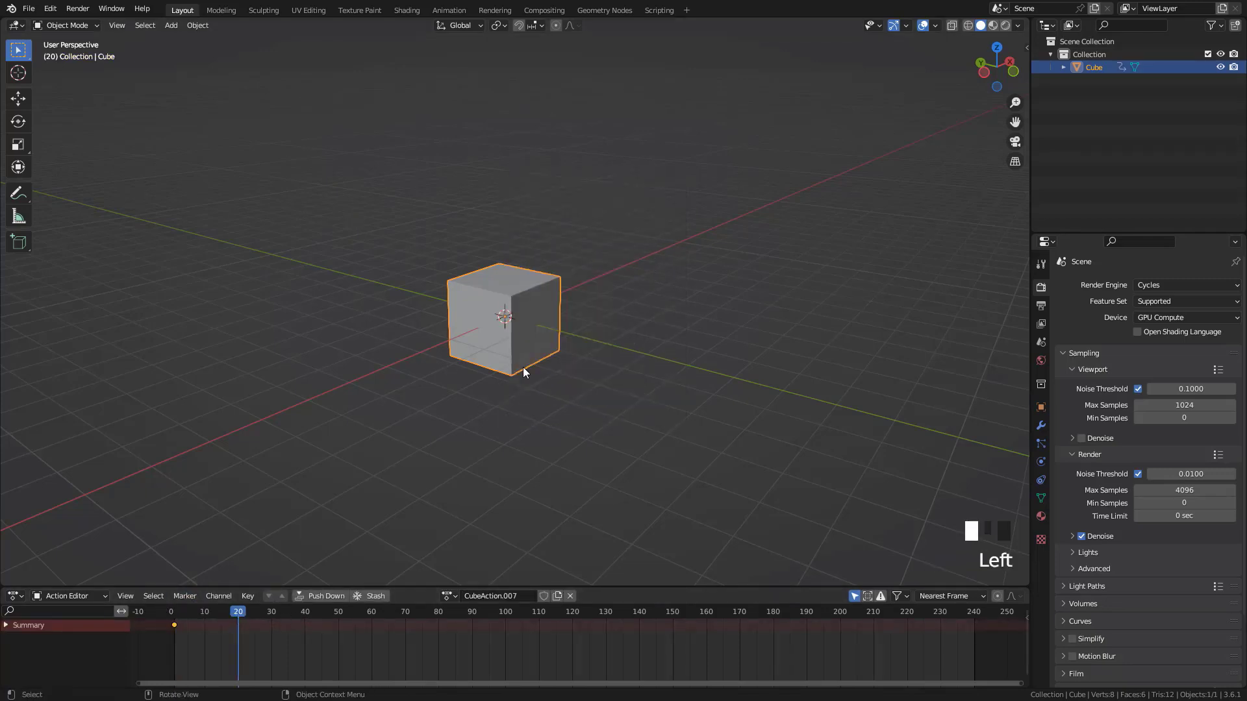
key(s)
click(597, 317)
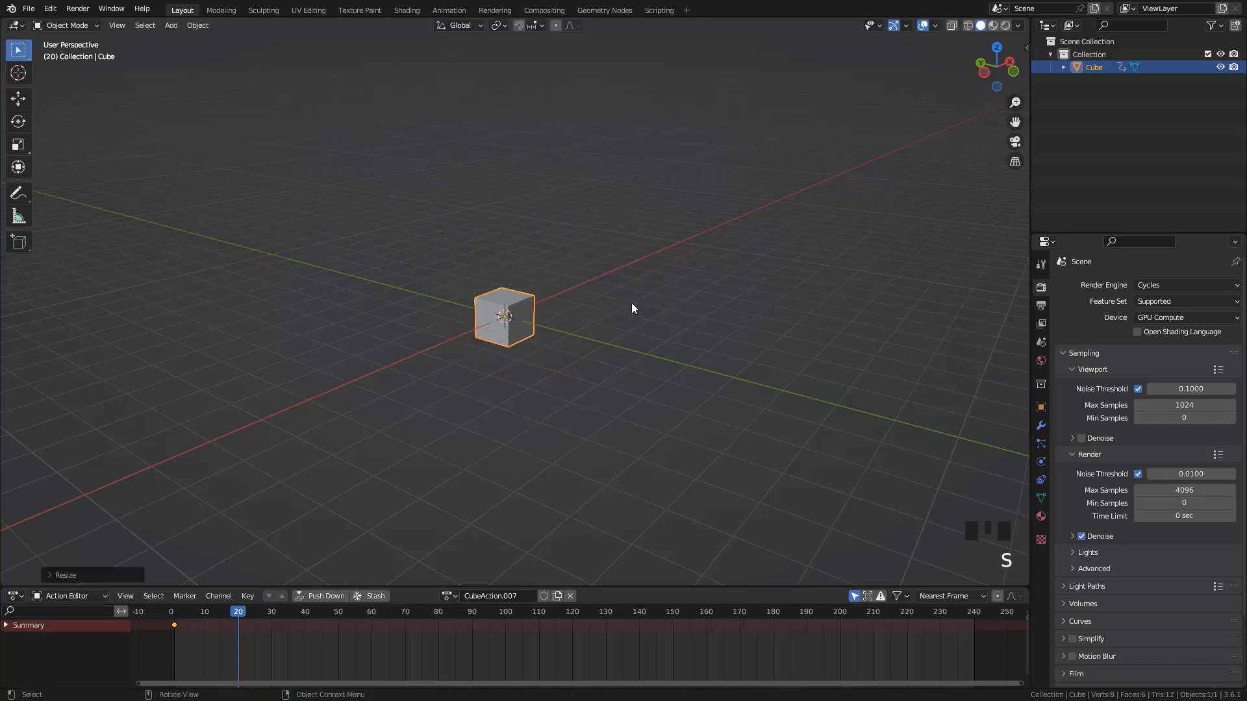
key(r)
click(621, 278)
key(i)
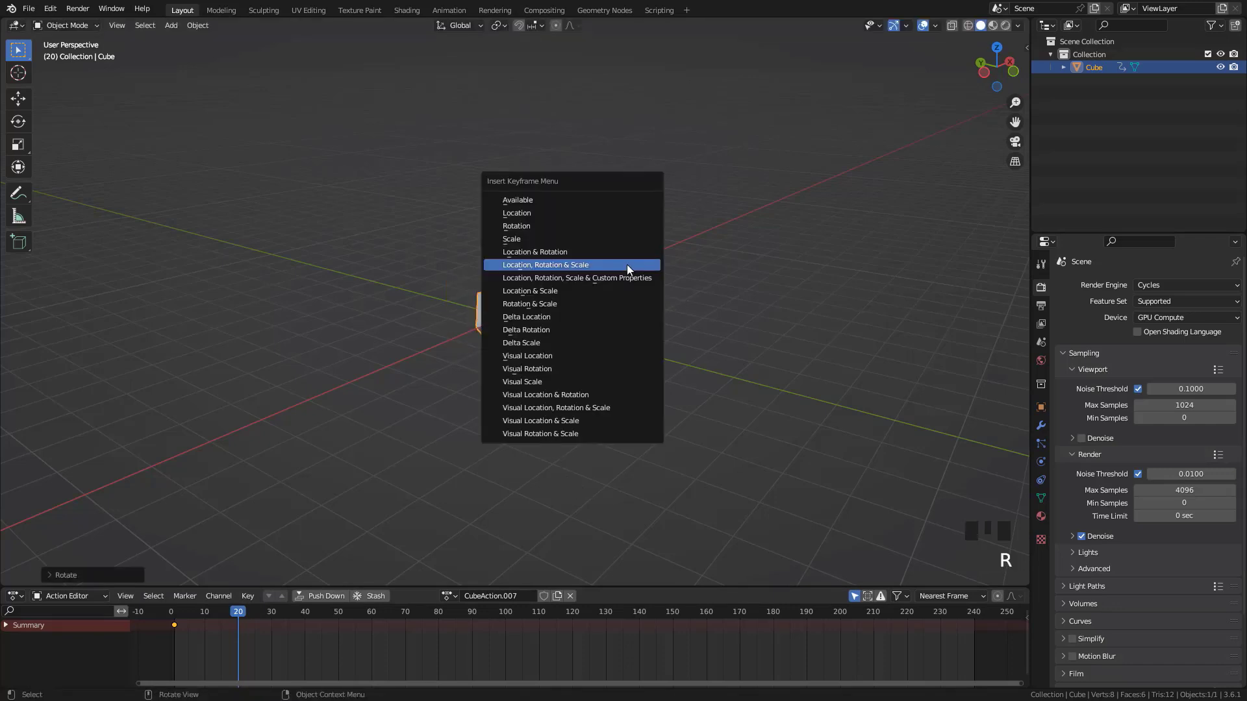
click(626, 264)
At frame 40, raise the cube along Z, enlarge and rotate it, and insert a Location, Rotation & Scale keyframe
drag(236, 613, 306, 612)
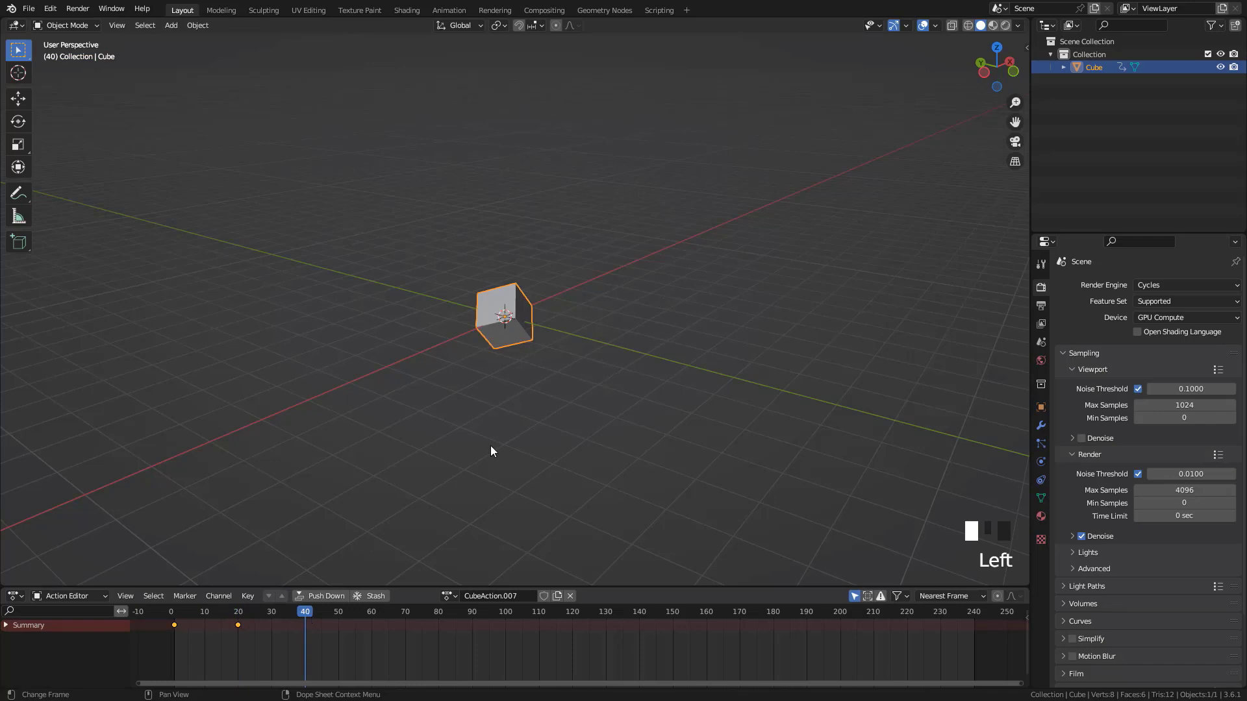
key(g)
key(z)
click(514, 284)
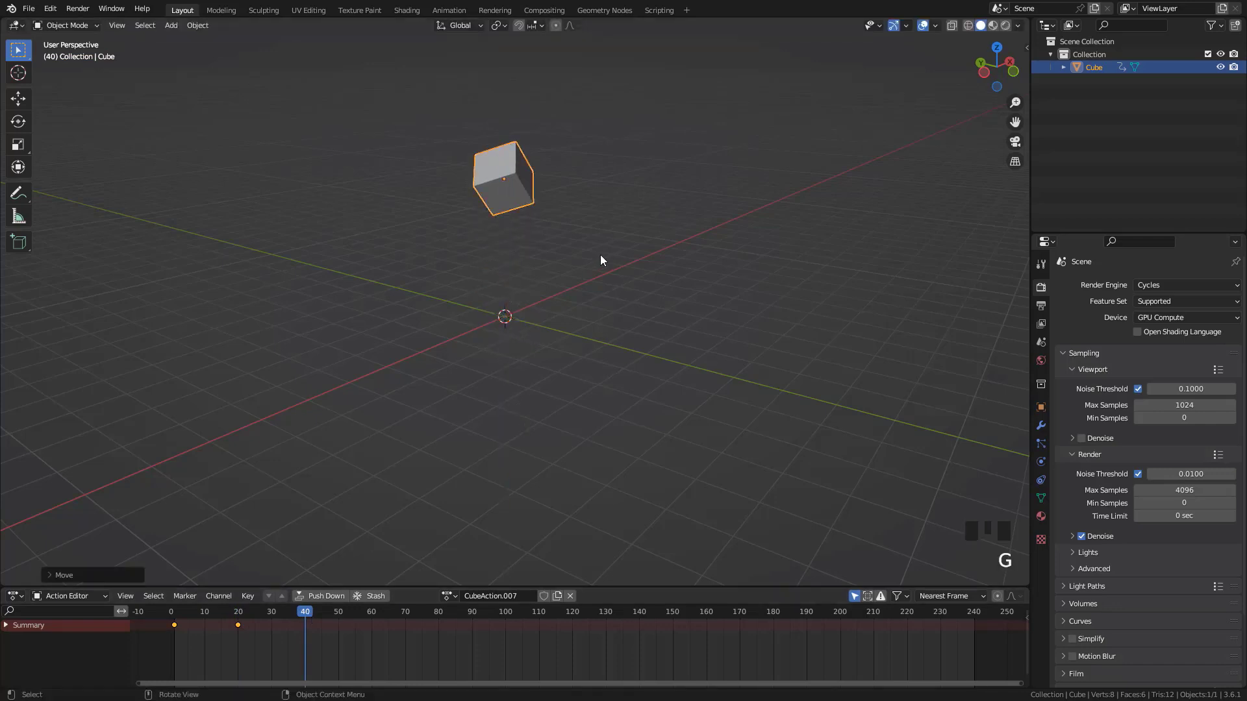
key(s)
click(614, 266)
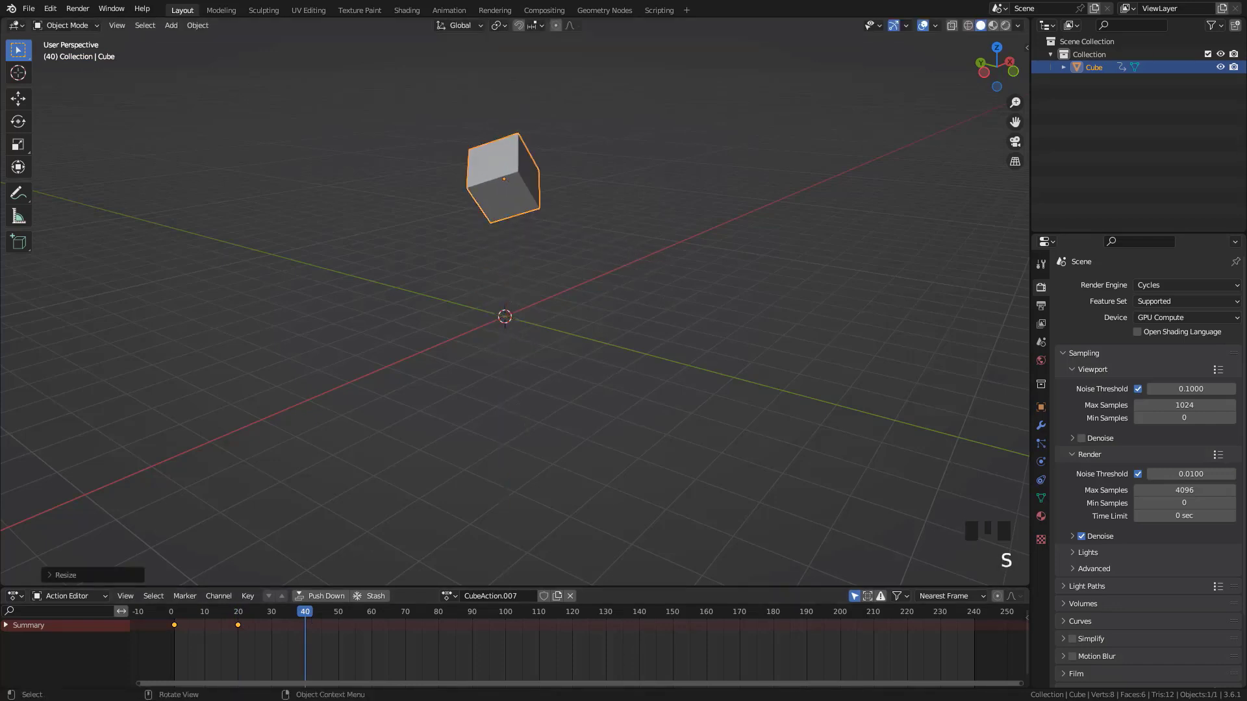
key(r)
click(616, 179)
key(i)
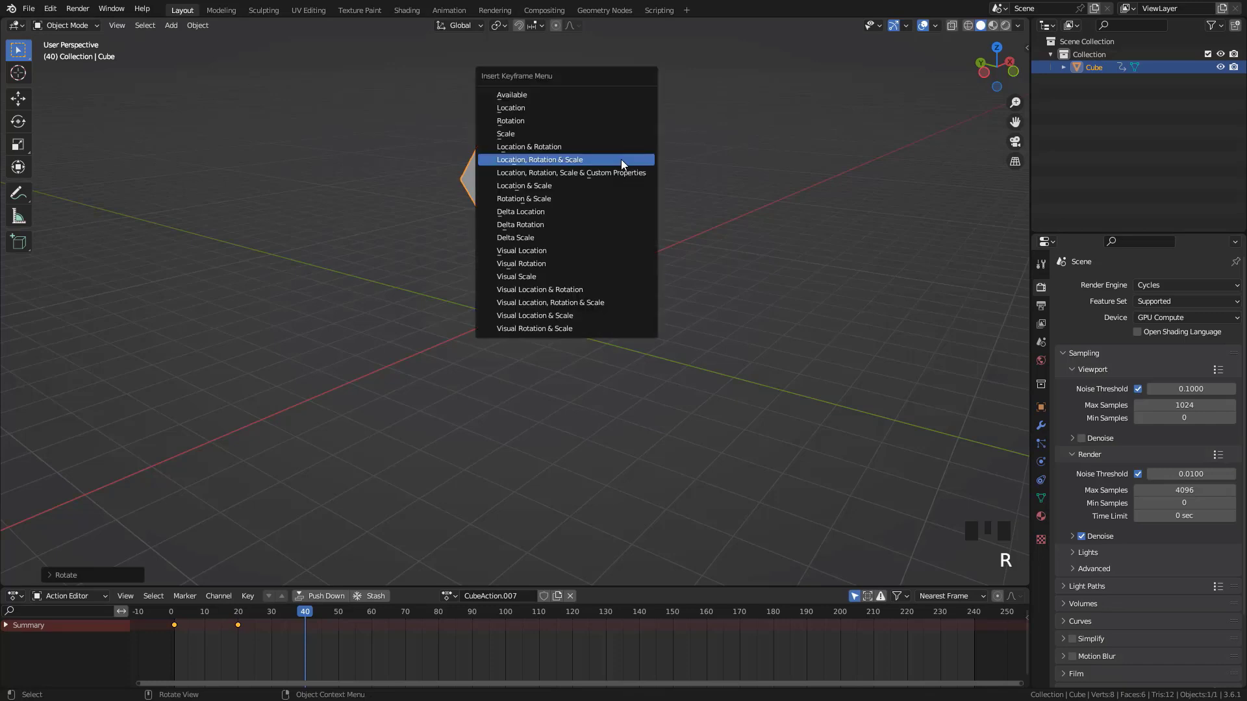
click(621, 158)
Duplicate the first keyframe and place the copy at frame 60
click(173, 623)
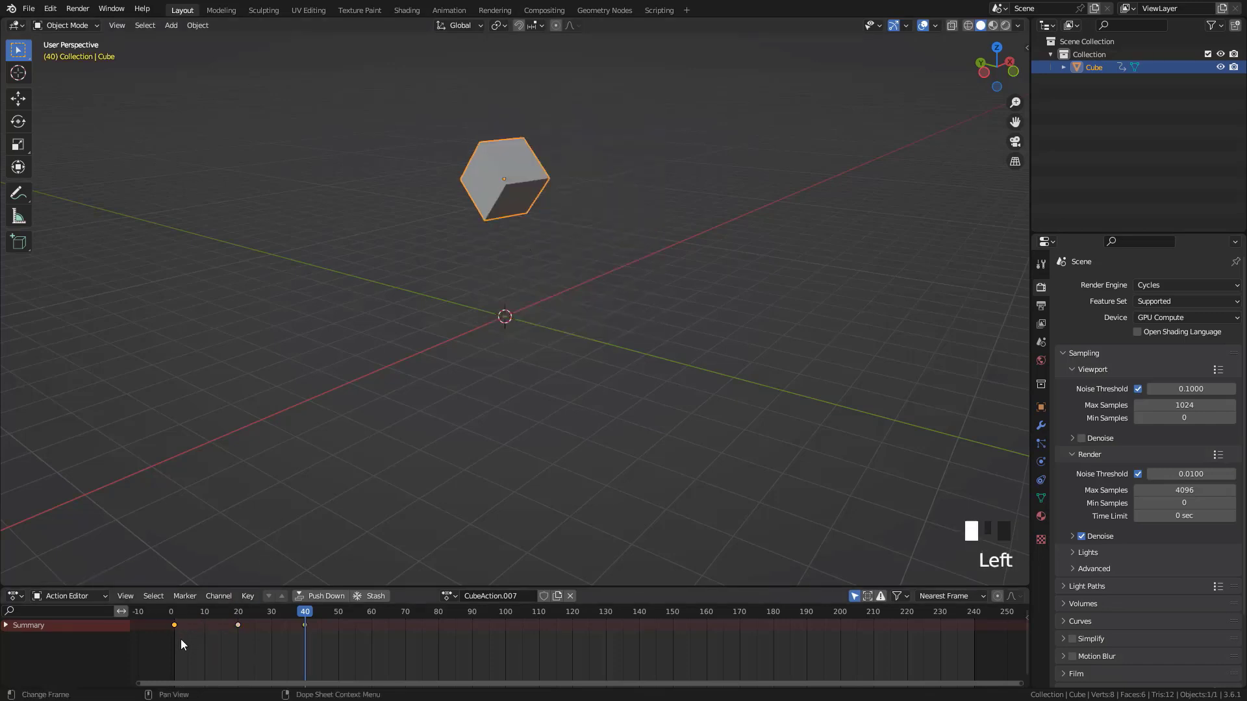
key(shift+d)
click(380, 631)
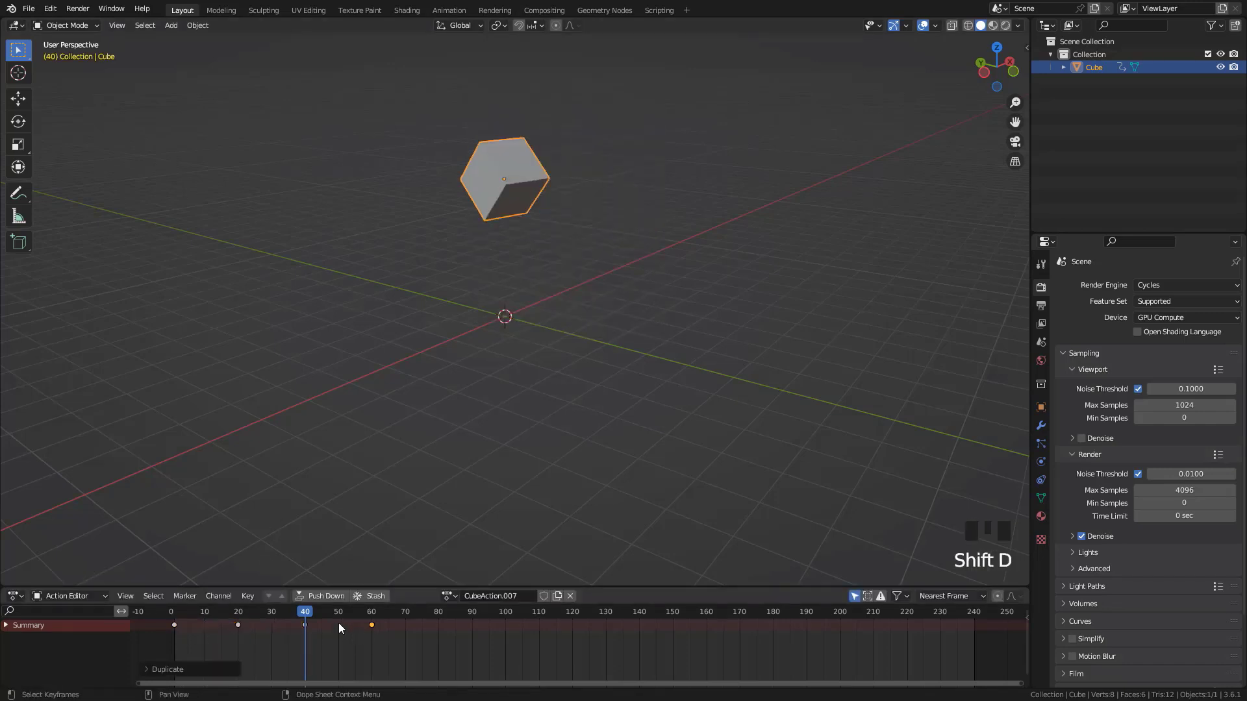
Return the playhead to frame 0 and play back the cube's new animation
drag(338, 612, 172, 644)
key(space)
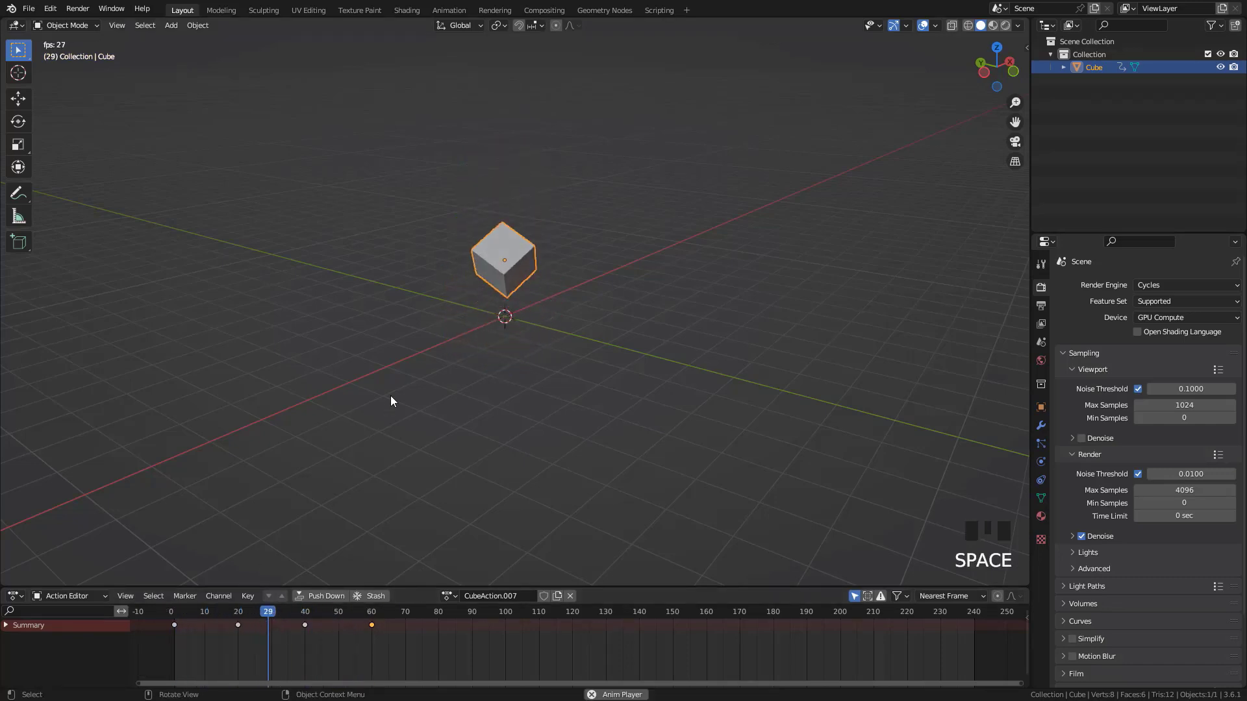
key(Escape)
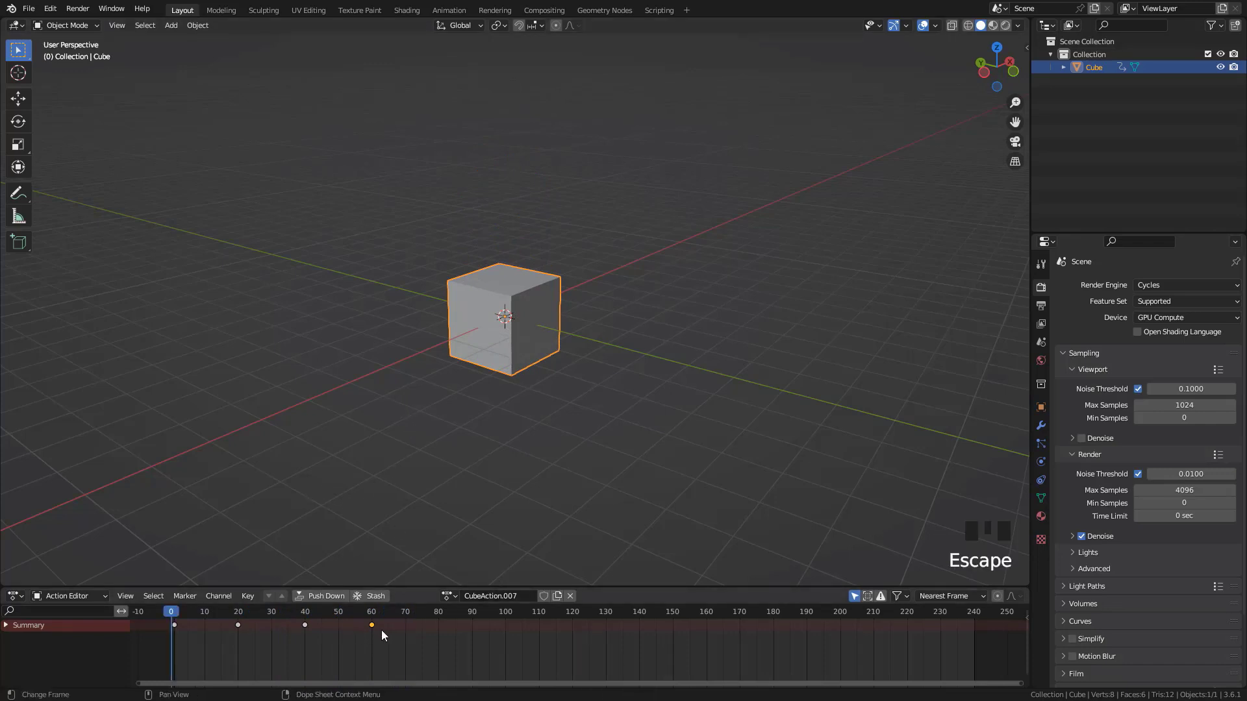
Rename the new action as Anim2, give it a fake user and unlink it from the cube
text(Anim2)
click(493, 596)
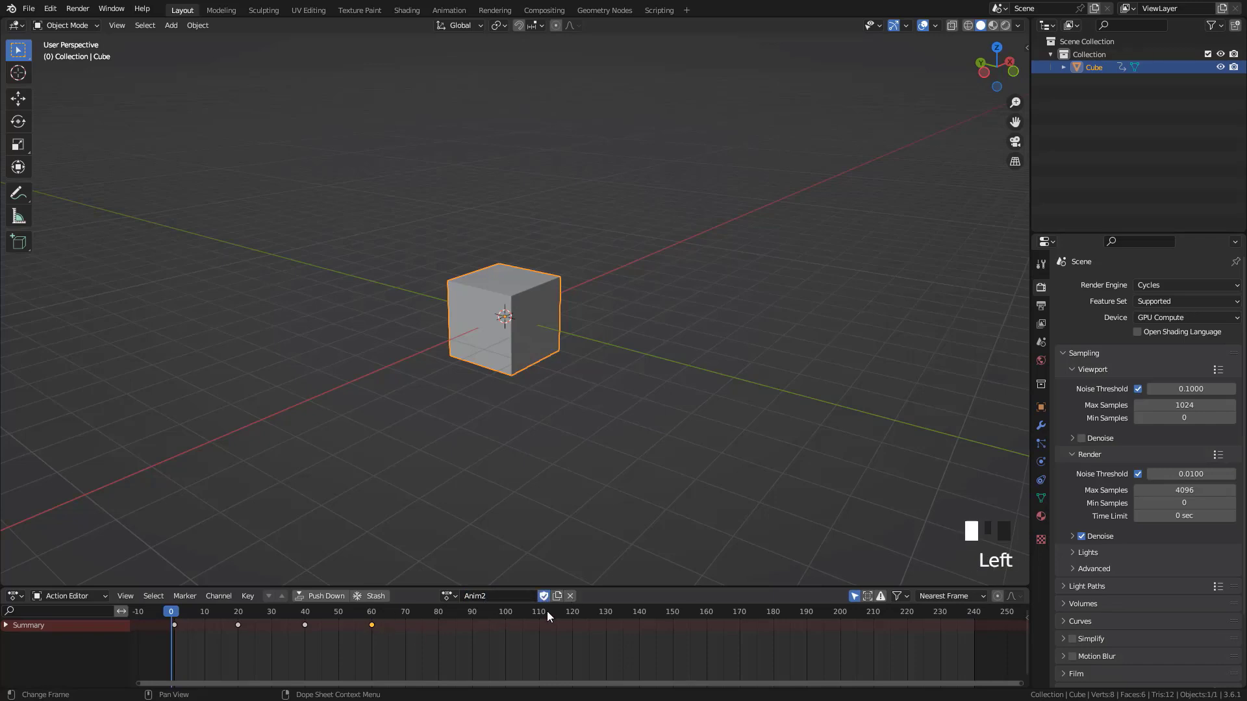
click(570, 596)
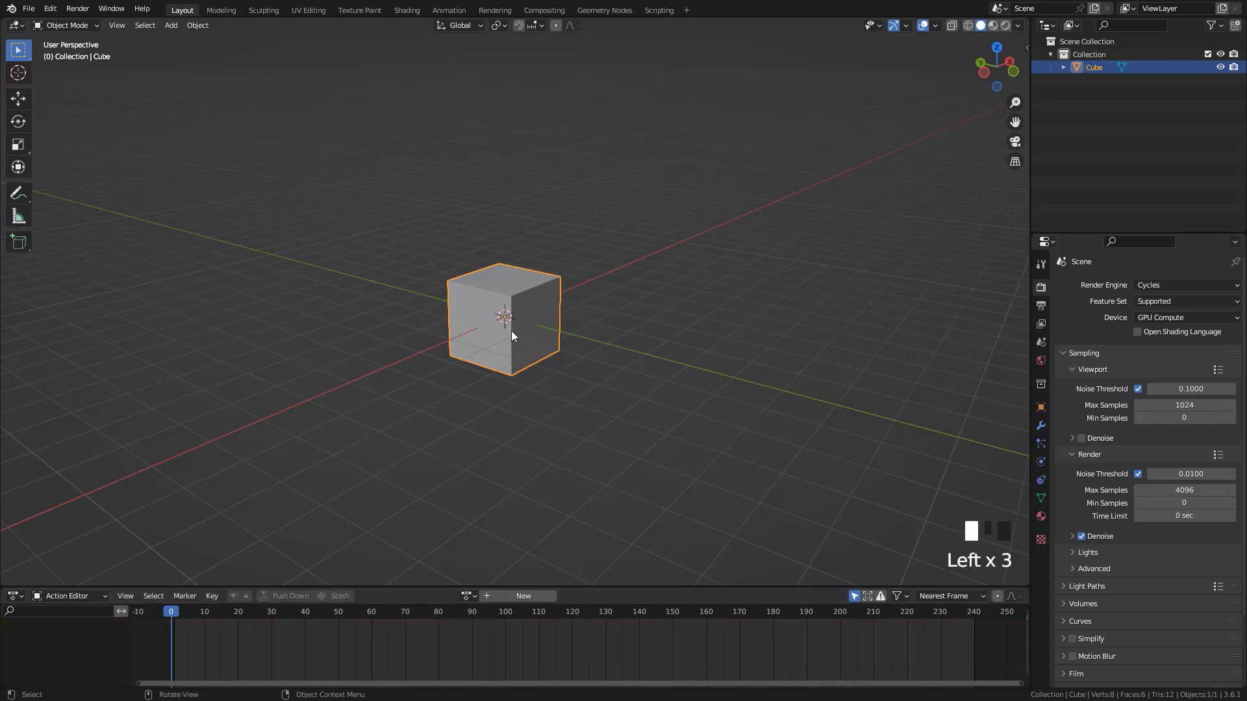
Reset the cube's location, rotation and scale, and slightly reduce the height of the Action Editor area
key(alt+g)
key(alt+r)
key(alt+s)
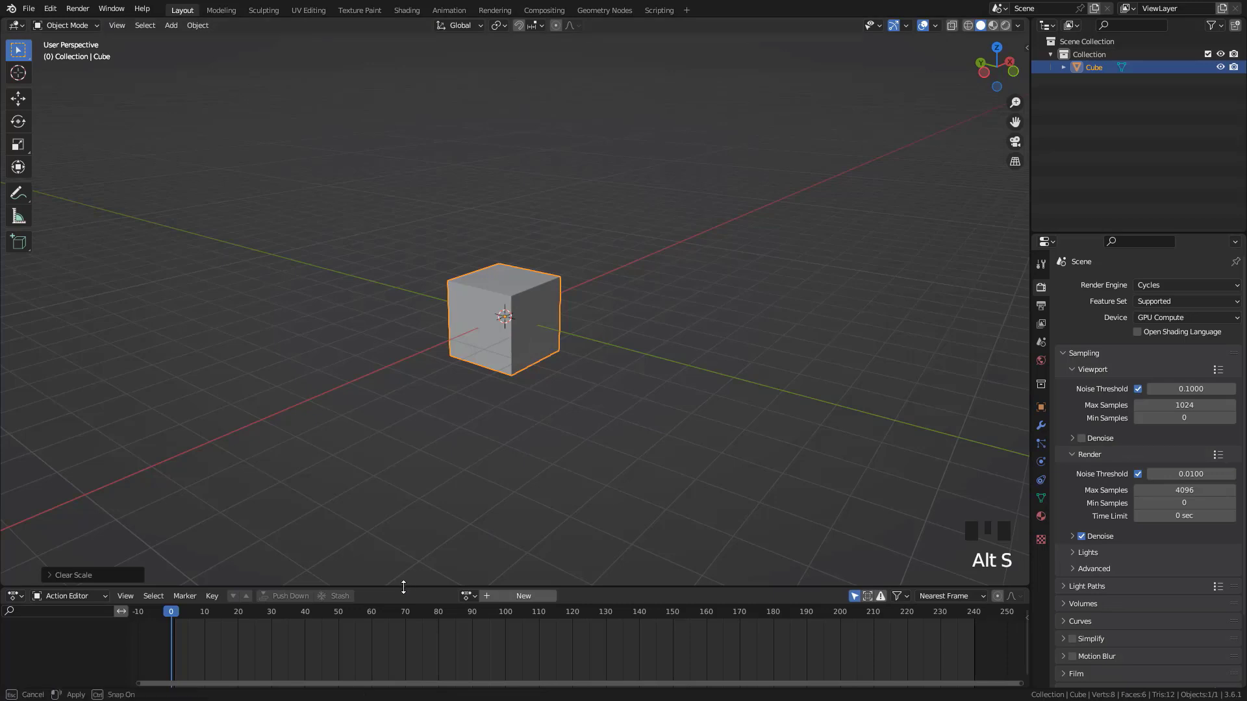
drag(402, 588, 402, 594)
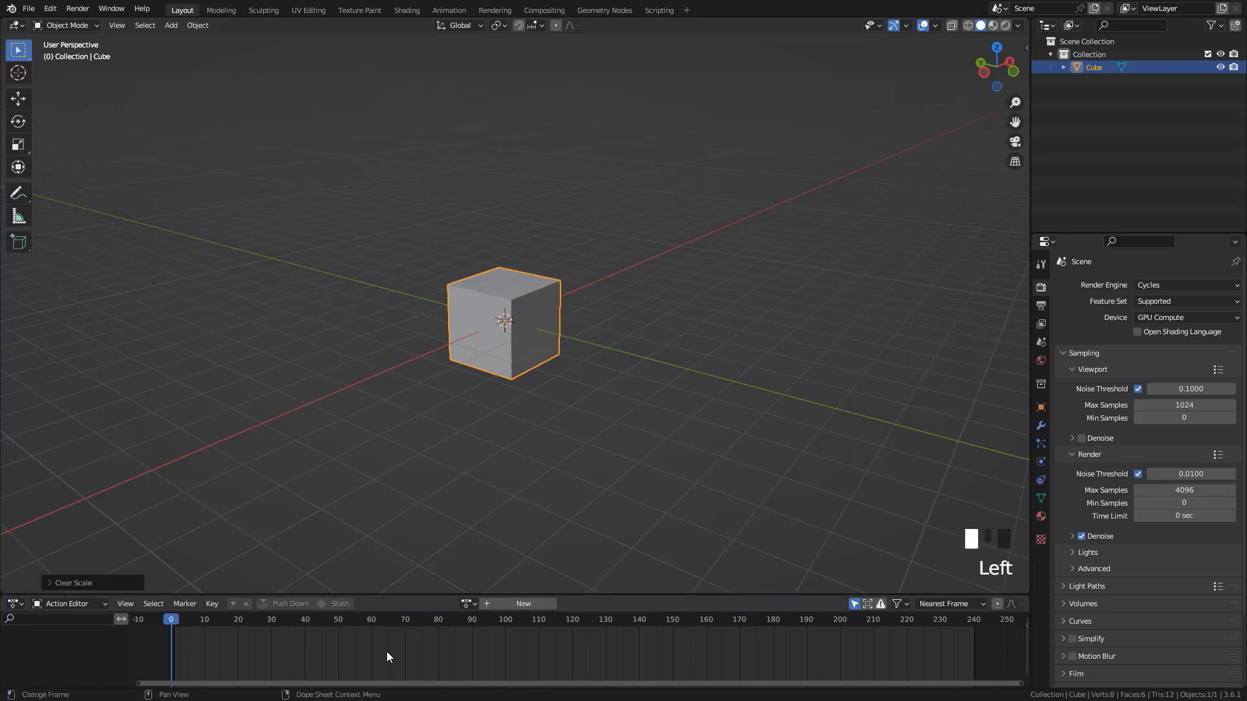
click(396, 595)
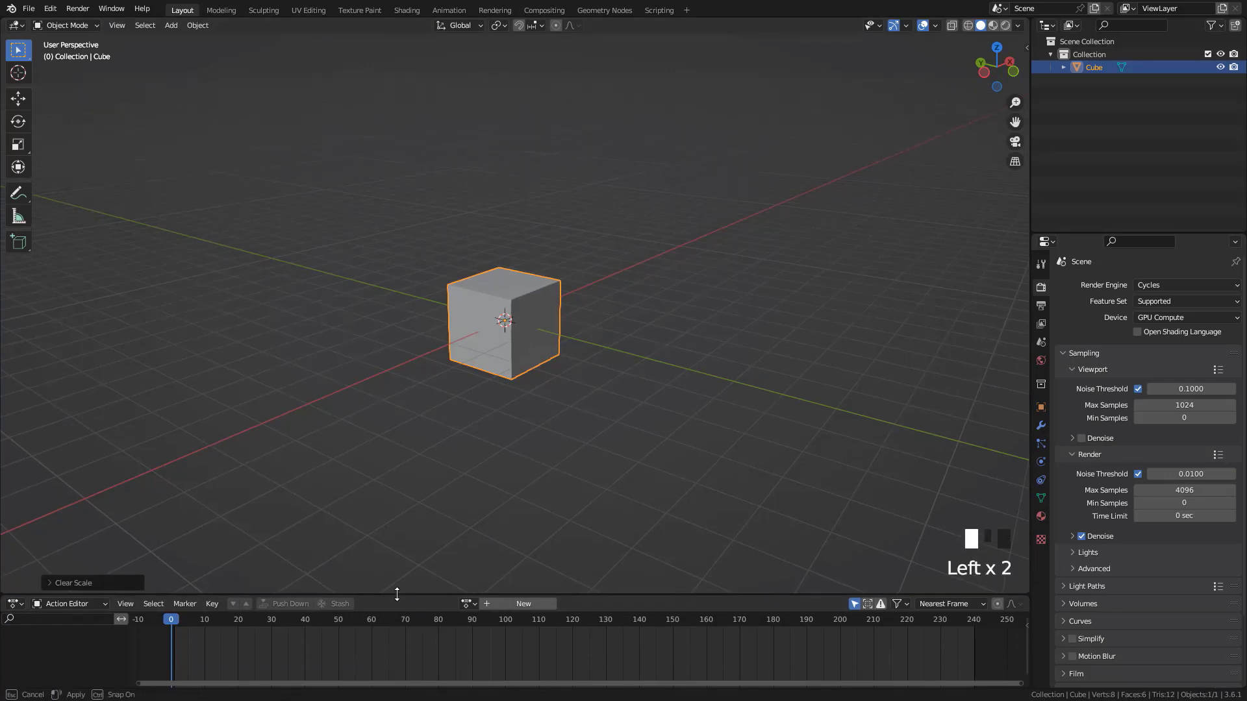
Browse the saved actions and assign Anim1 to the cube
click(468, 603)
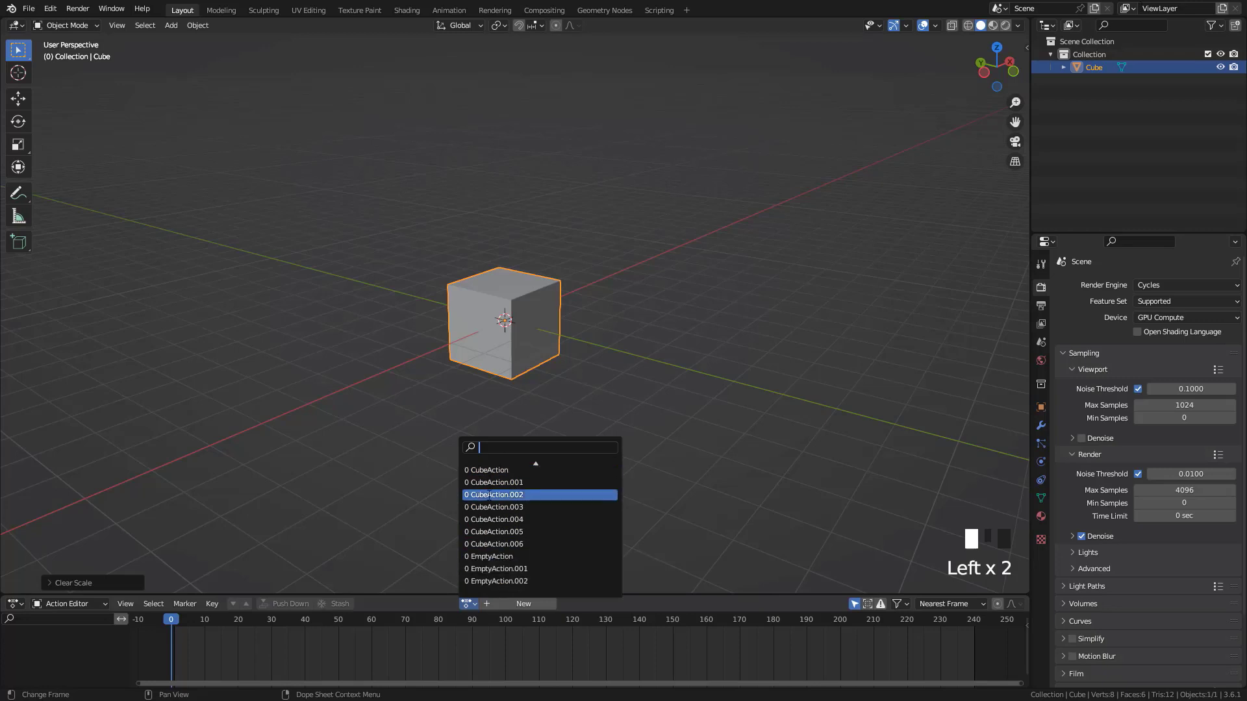
scroll(498, 557, up, 9)
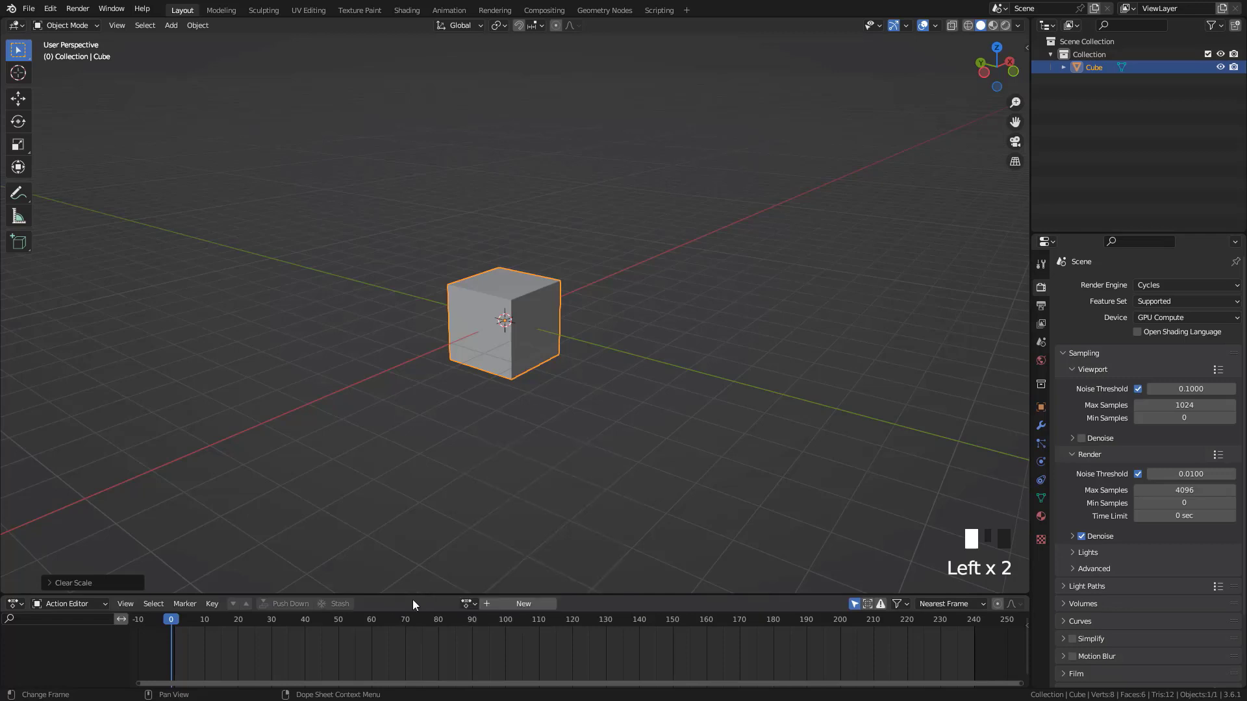
click(468, 604)
click(468, 604)
click(500, 483)
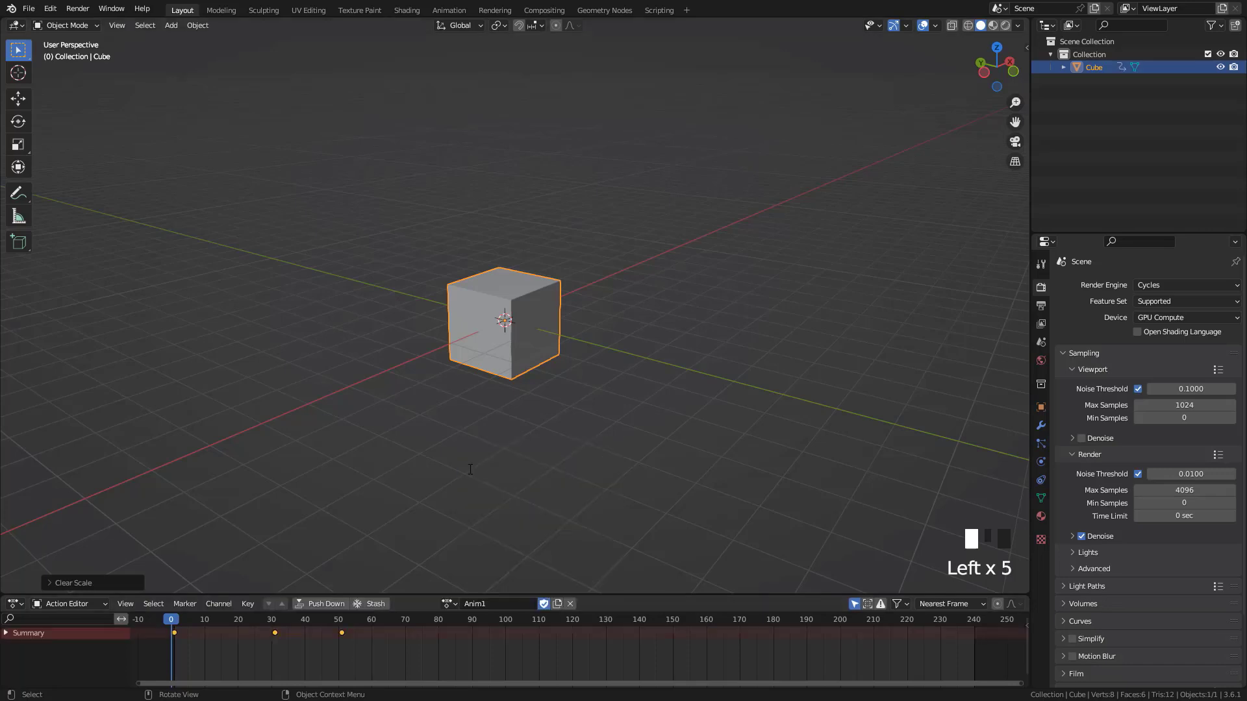
Play back the Anim1 action and switch the cube's action to Anim2
key(space)
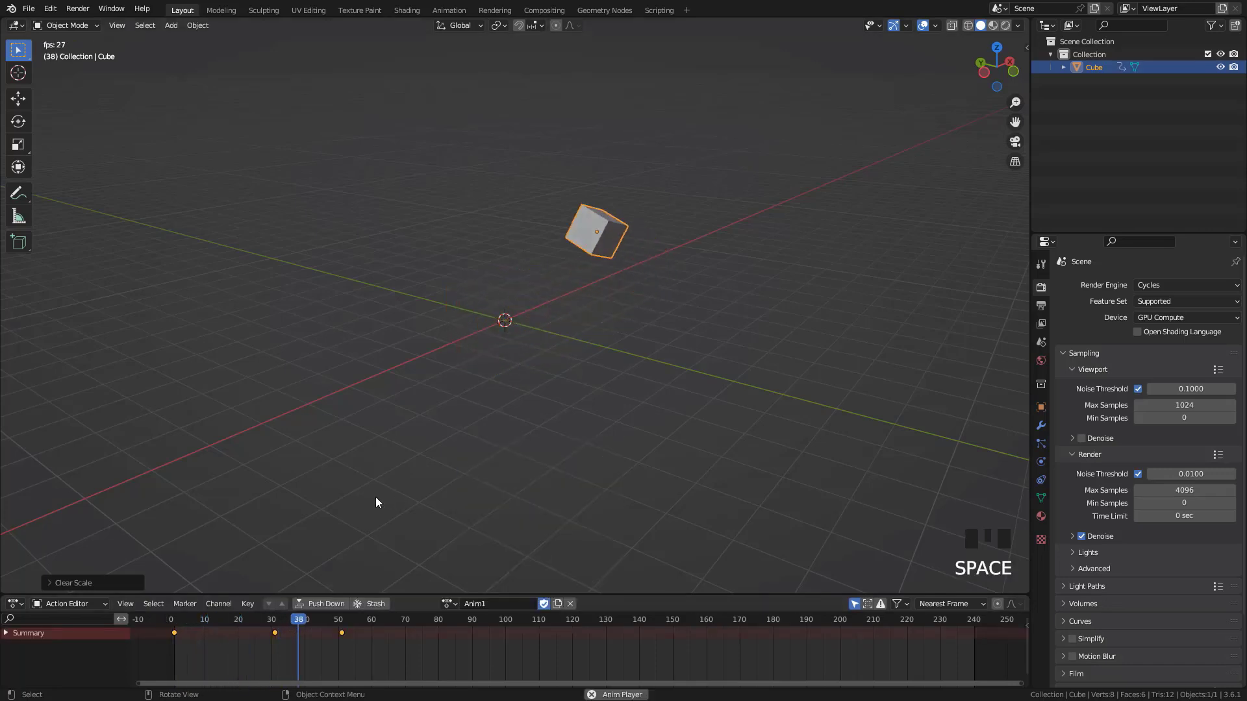
key(Escape)
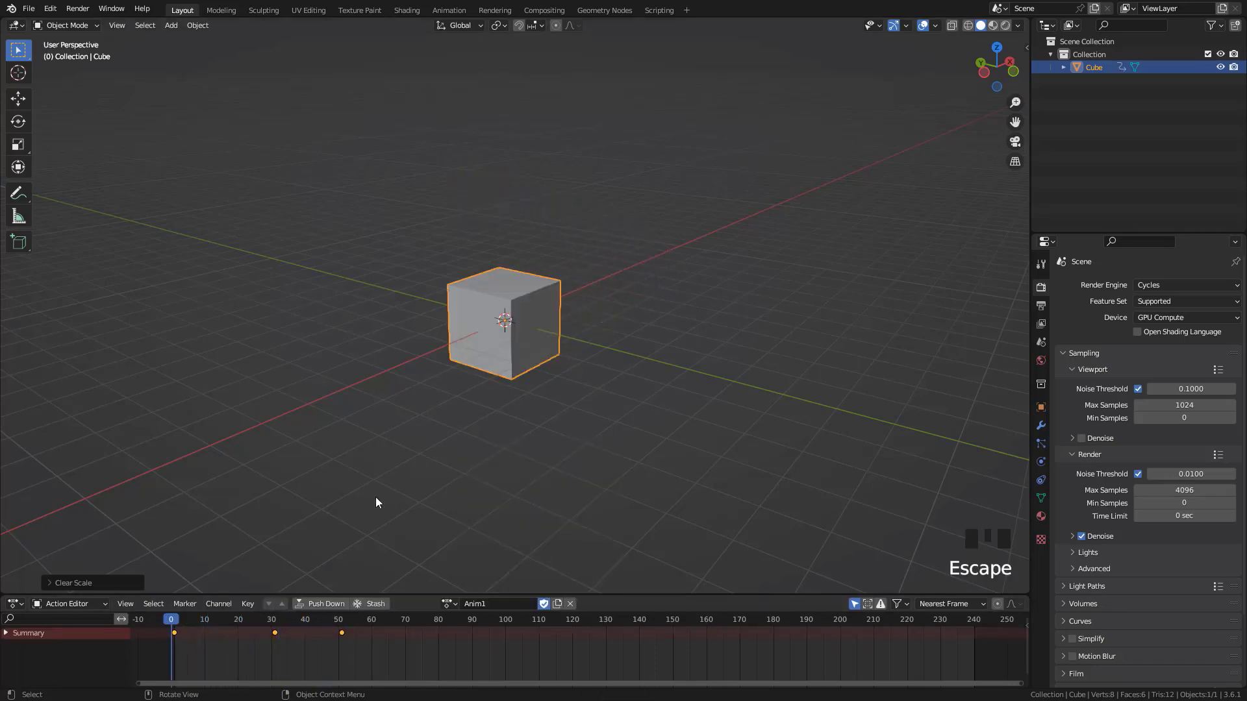
click(447, 607)
click(468, 479)
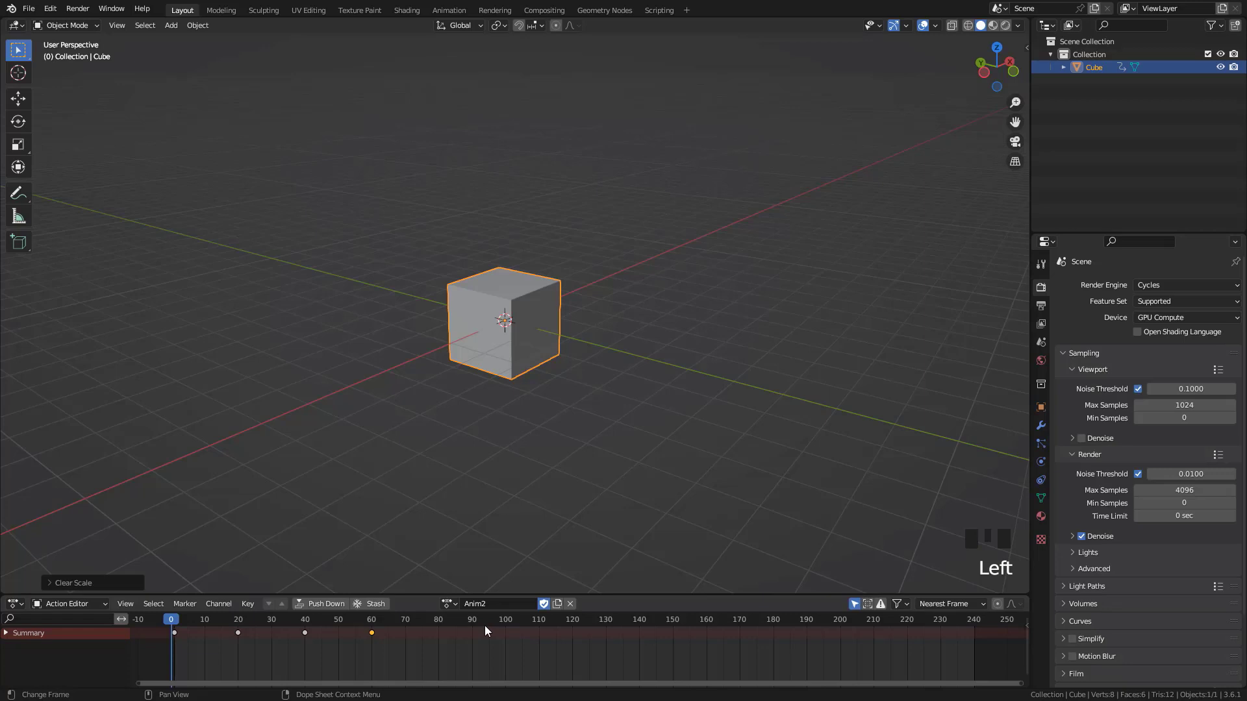
Switch the lower area to an enlarged Nonlinear Animation editor and push the Anim2 action down as a strip
click(11, 606)
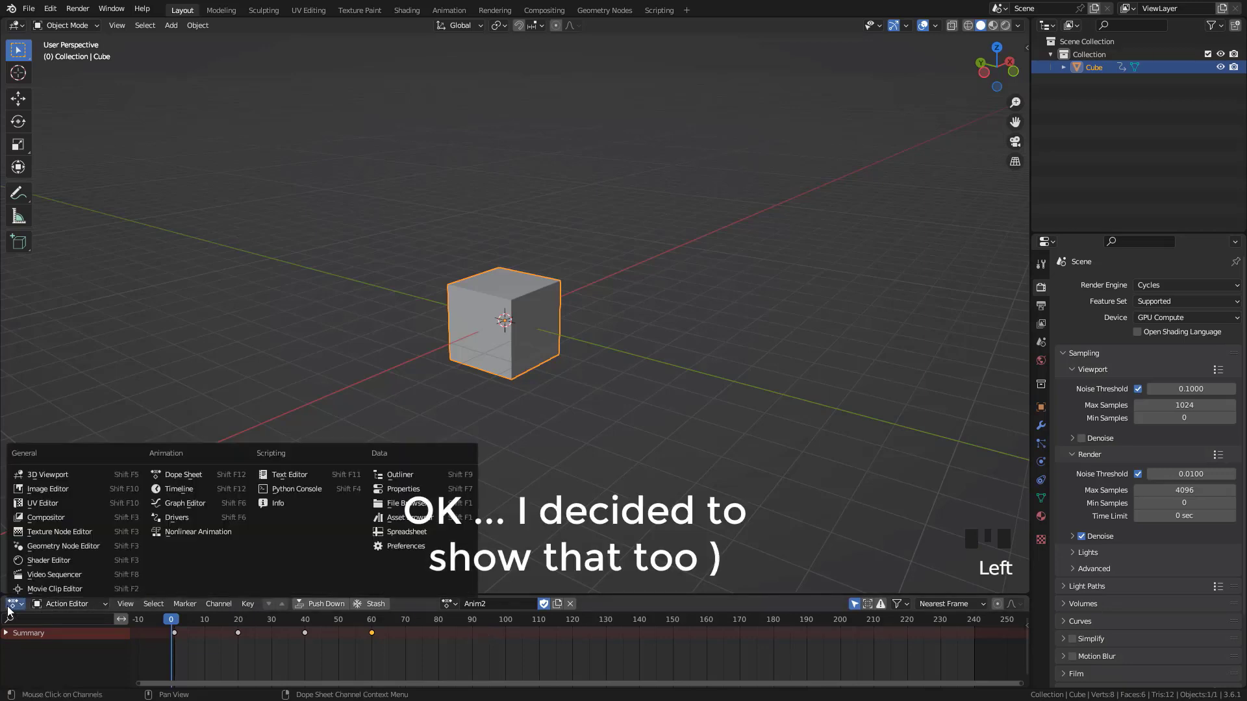
click(177, 531)
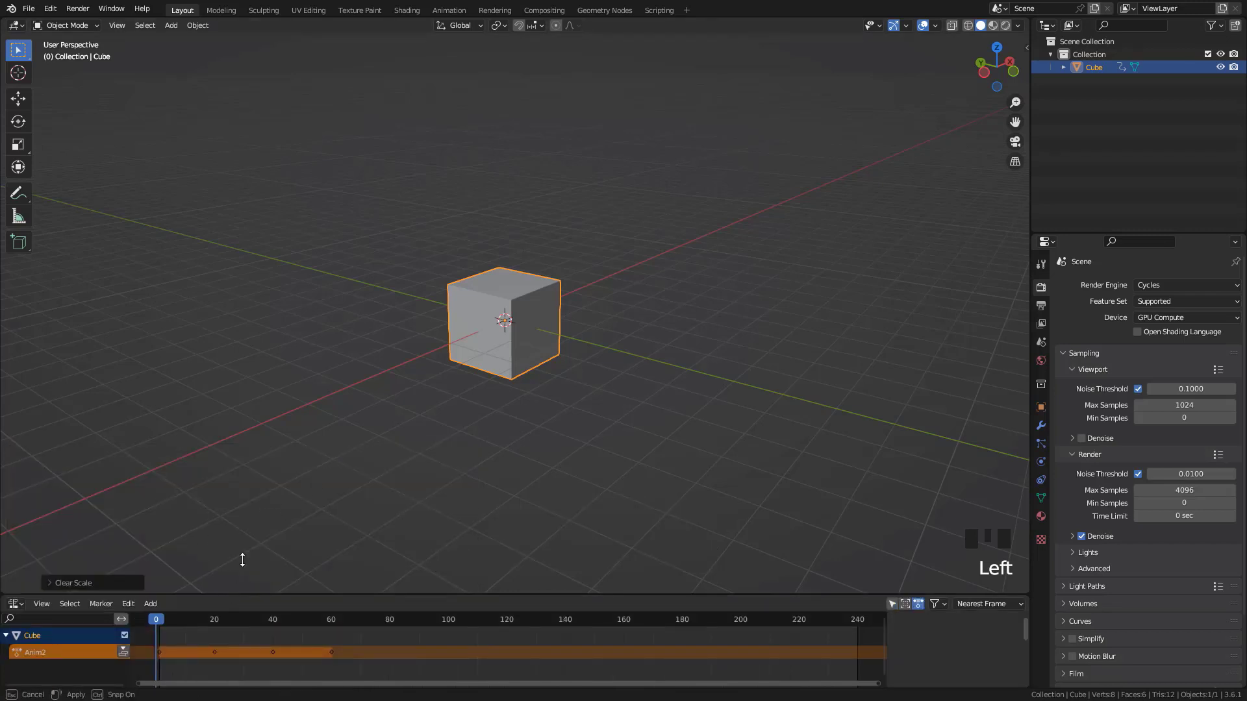
drag(230, 597, 221, 352)
click(123, 406)
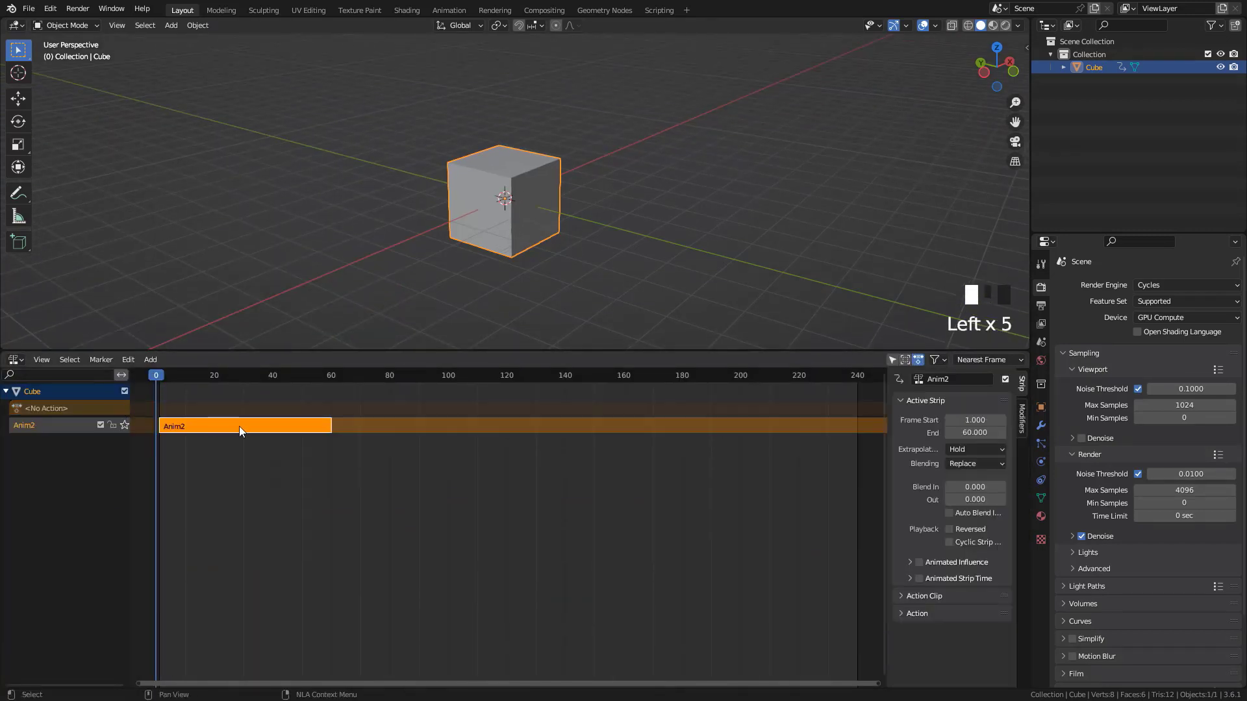
Return to the Action Editor, assign the Anim2 action to the cube again and push it down
click(16, 359)
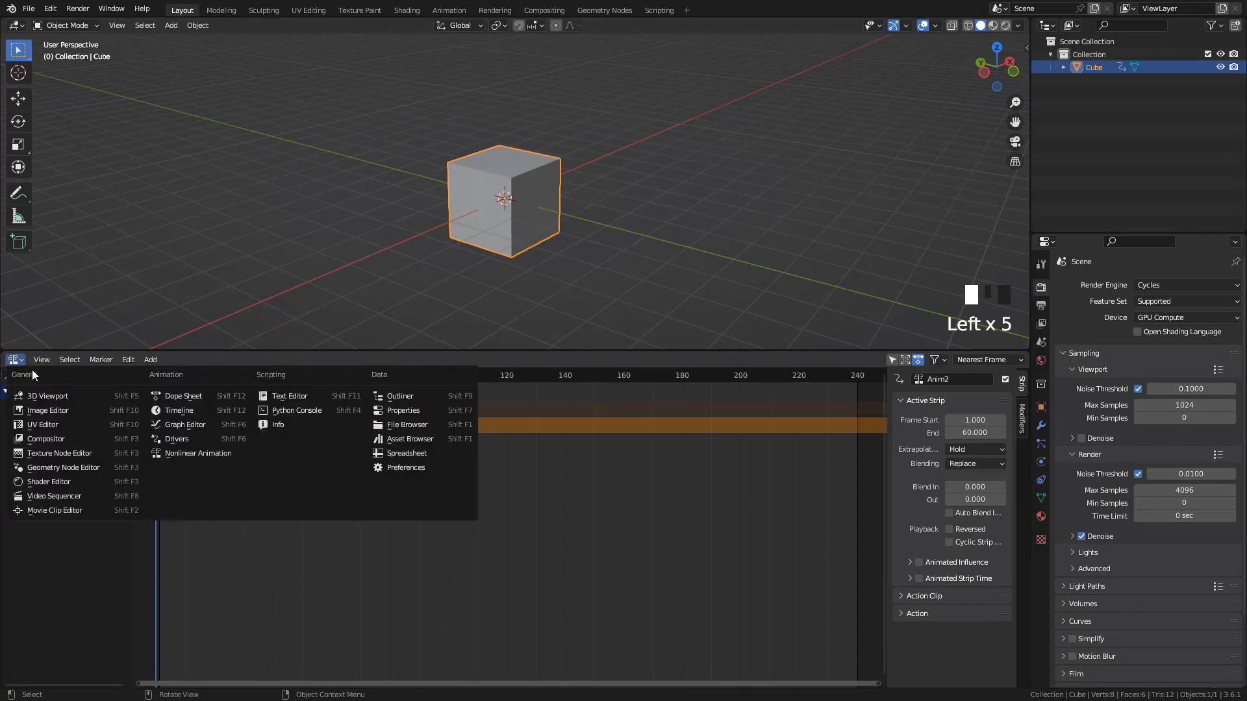
click(174, 395)
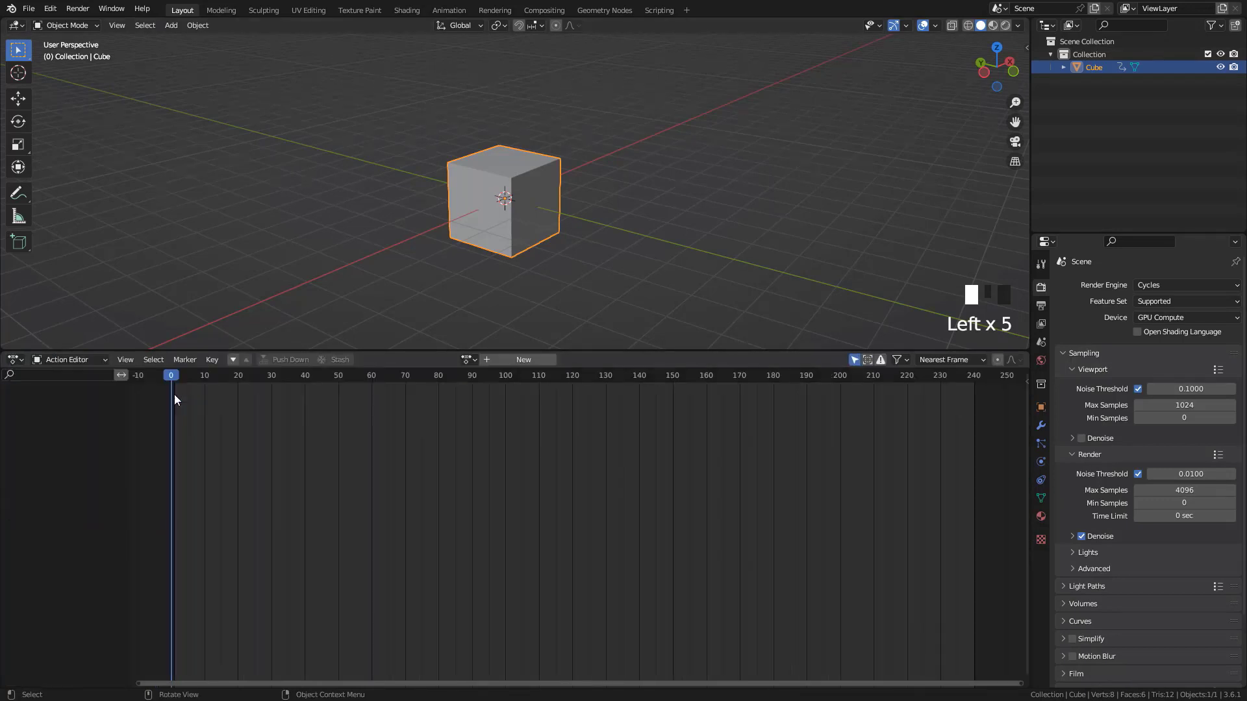
click(469, 359)
click(477, 391)
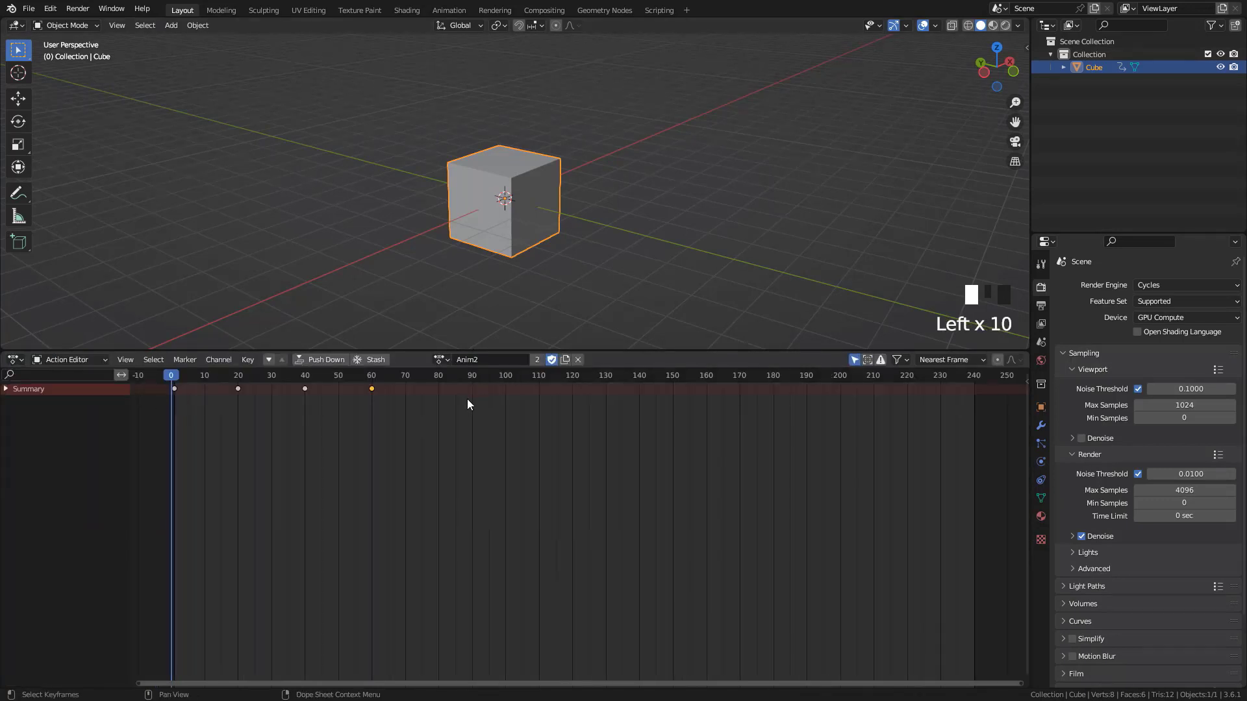
click(313, 360)
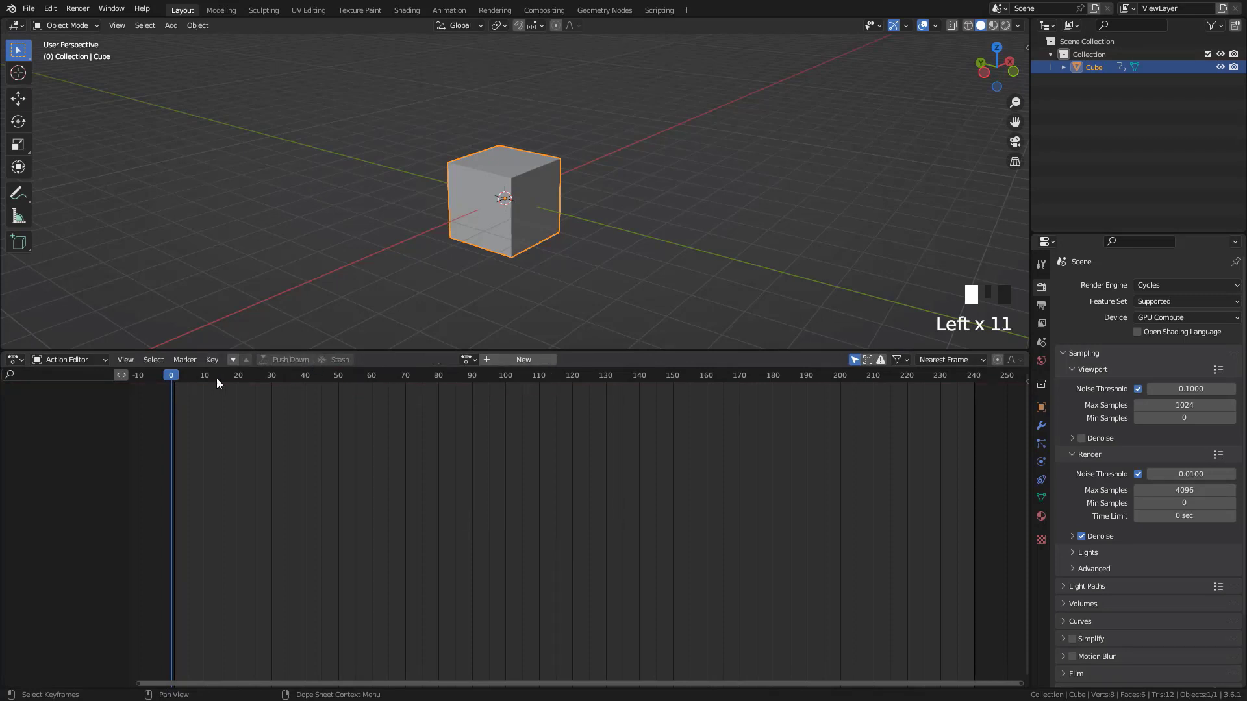
Switch the lower area to the Nonlinear Animation editor and delete the duplicate Anim2.001 strip
click(15, 359)
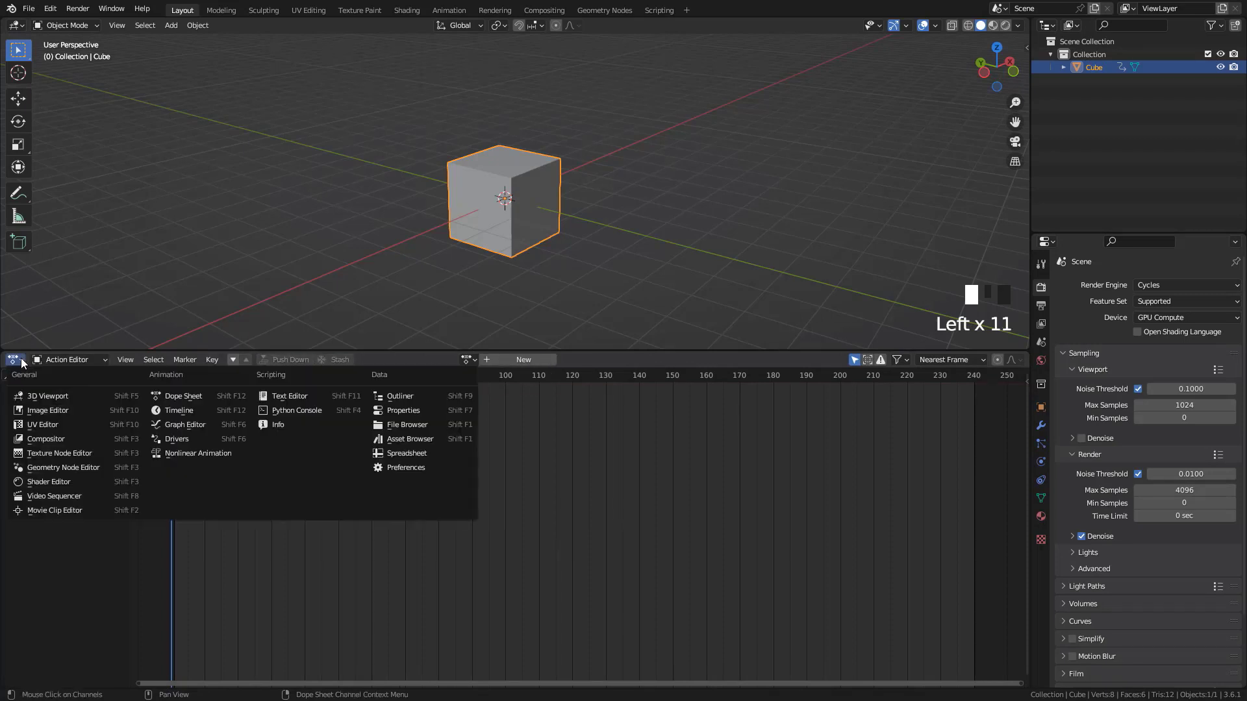
click(186, 454)
click(198, 430)
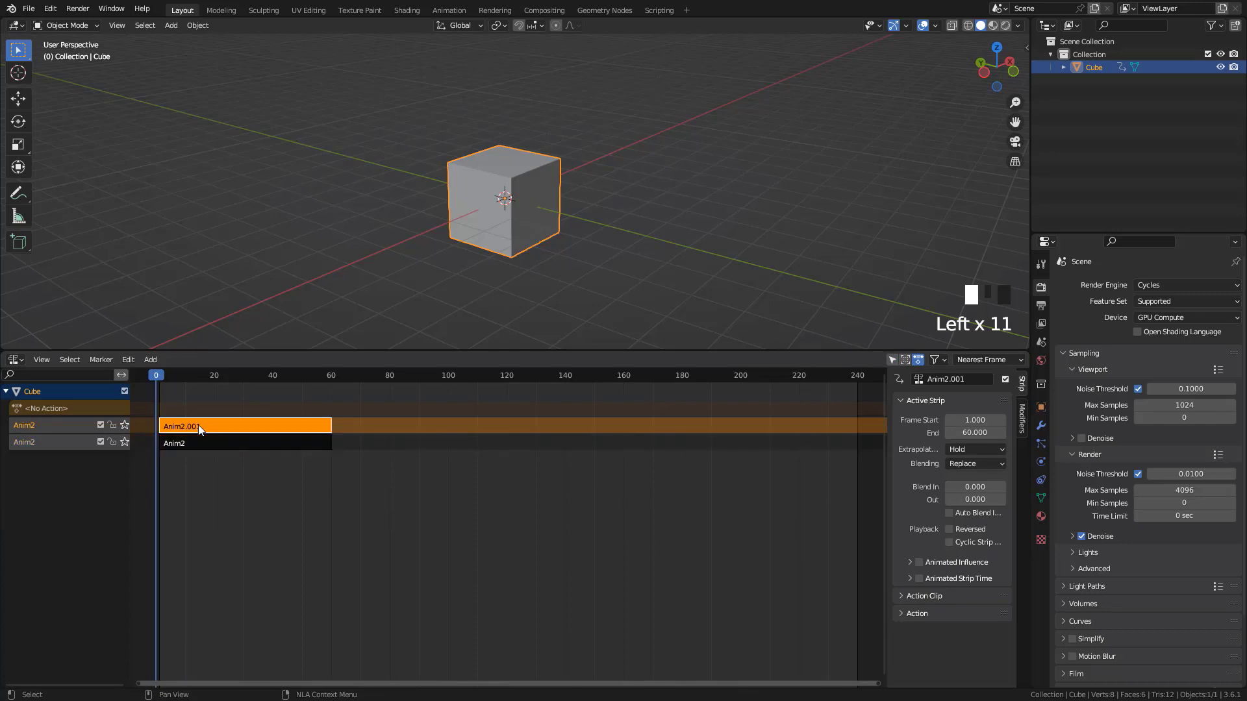
key(Delete)
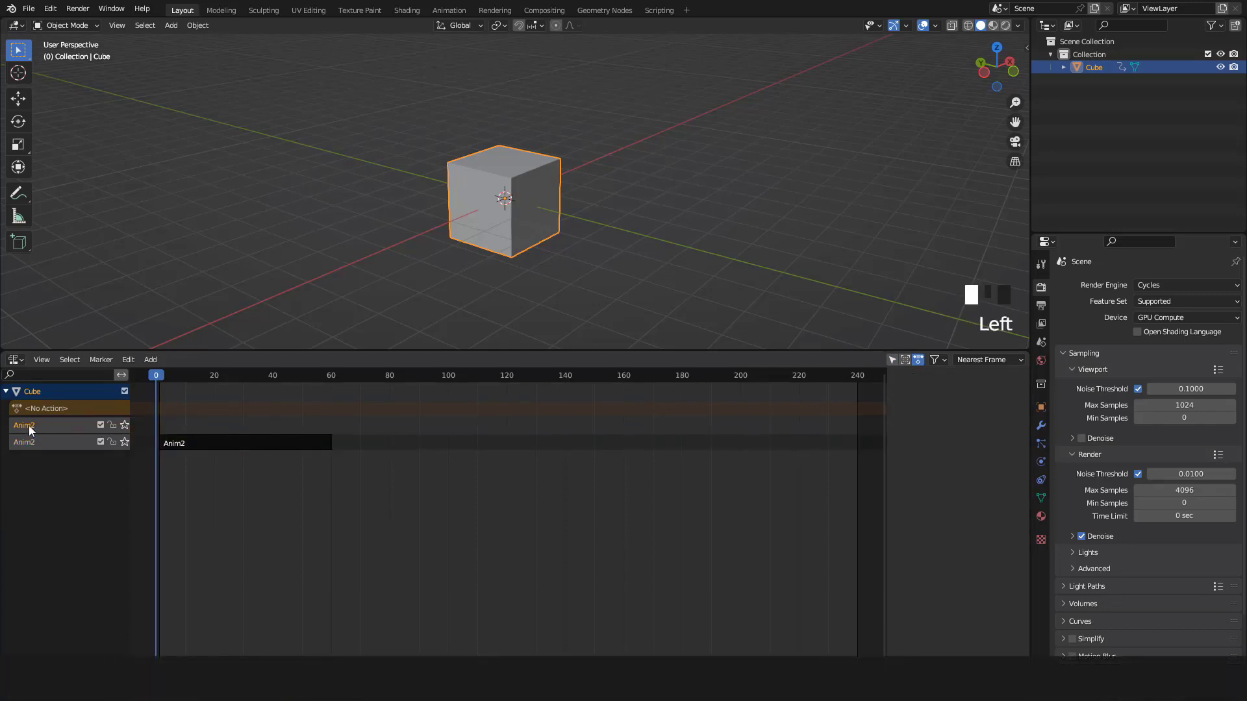
Assign the Anim1 action to the cube within the Nonlinear Animation editor
click(15, 361)
click(16, 361)
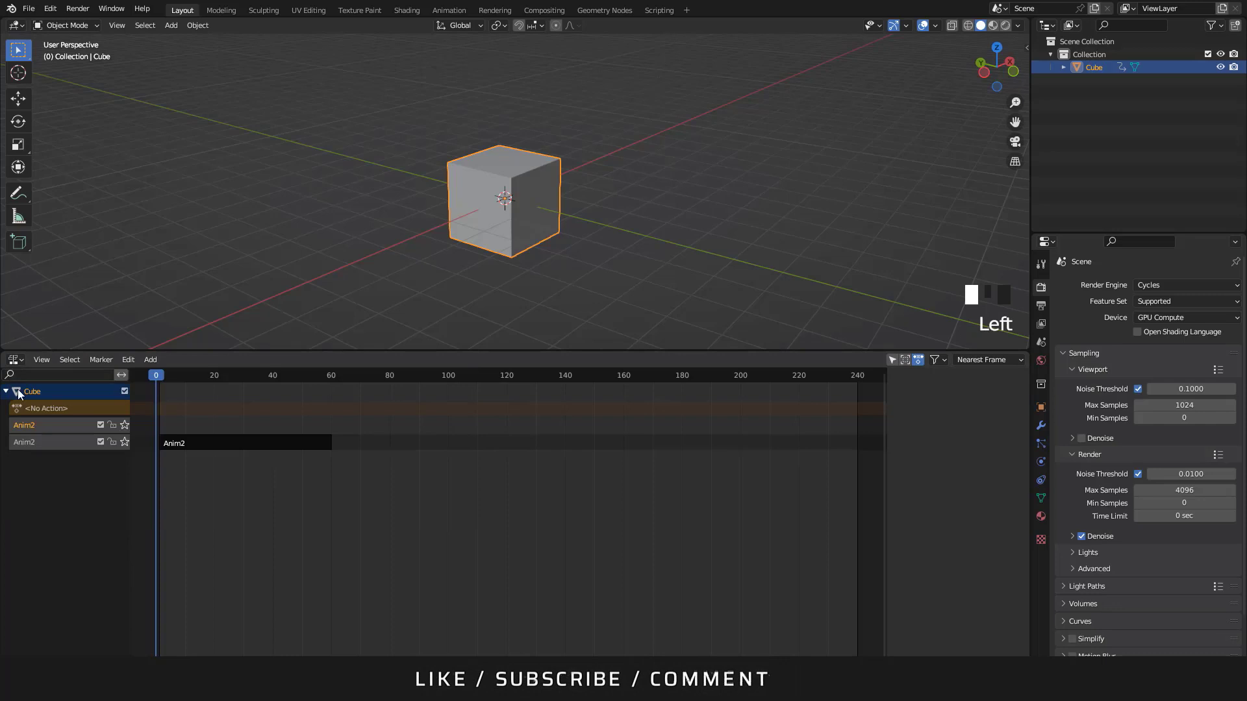
click(65, 440)
click(65, 440)
click(68, 414)
click(60, 408)
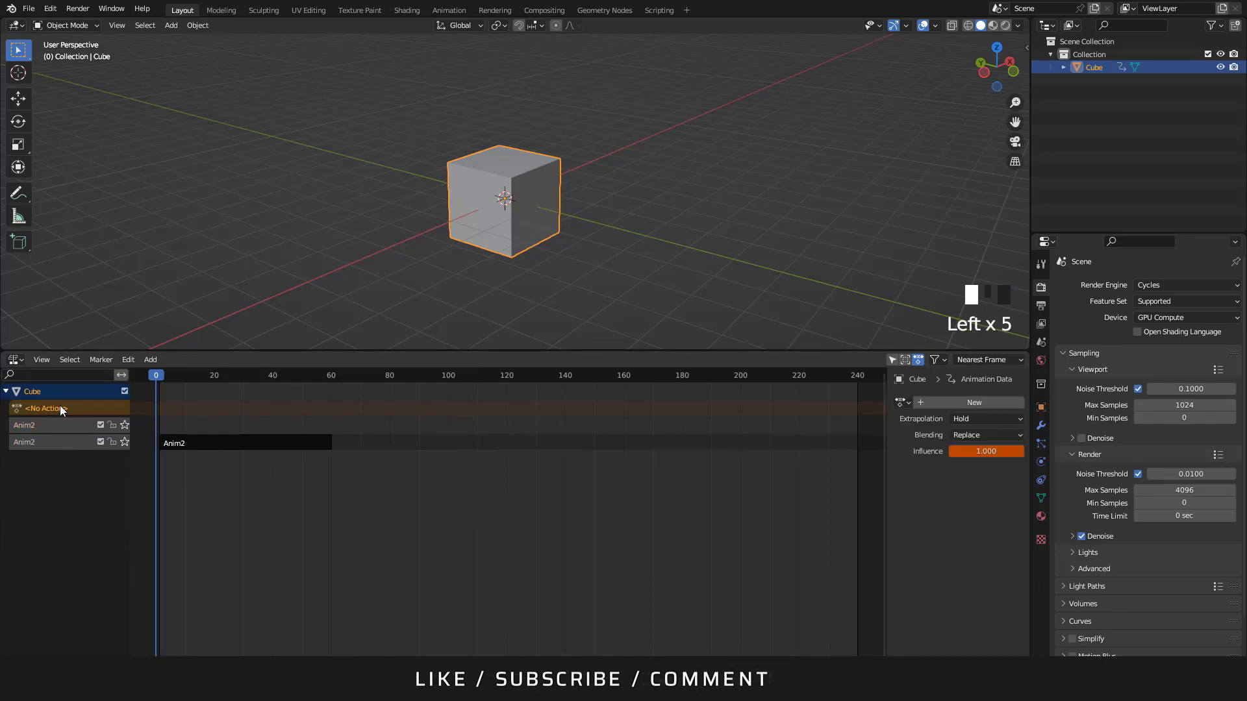
click(903, 403)
click(919, 416)
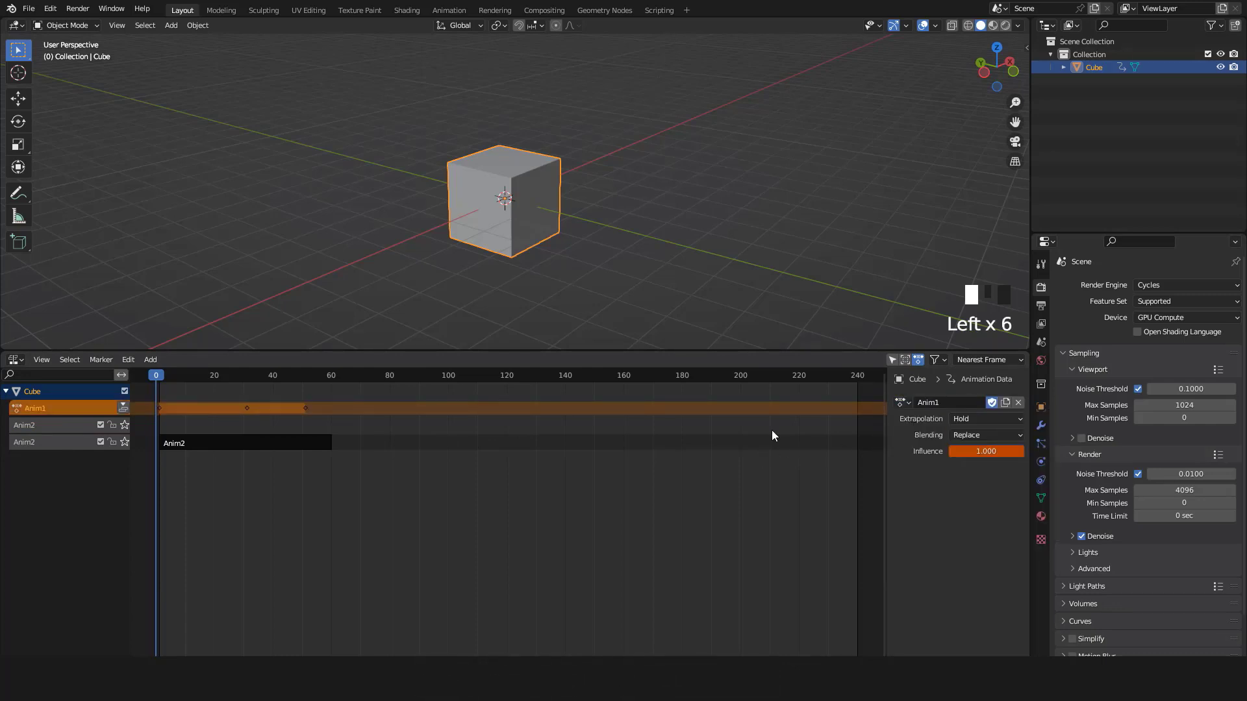
Push Anim1 down as a strip placed directly after Anim2 on the lowest track, and play back the sequence
click(123, 407)
drag(225, 424, 416, 451)
key(space)
scroll(523, 421, down, 2)
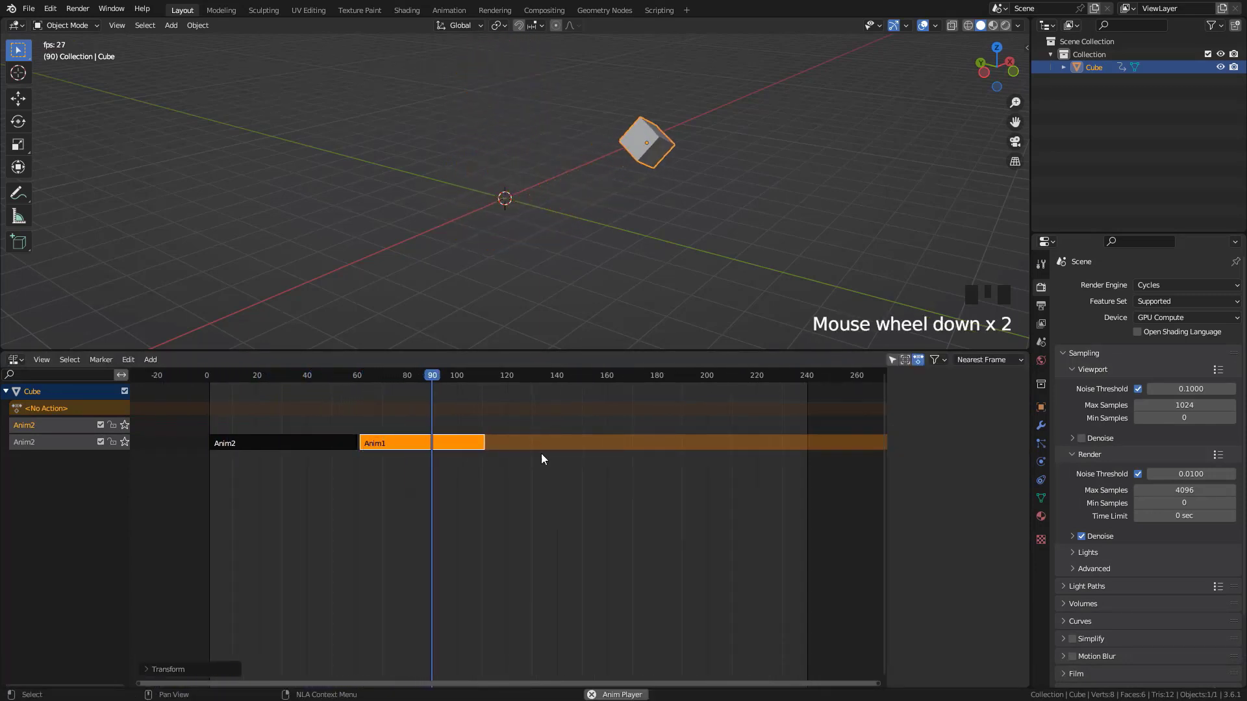
key(Escape)
Shift the Anim1 strip to start at frame 60 and set its Blend In to 2.3
key(n)
drag(408, 441, 365, 485)
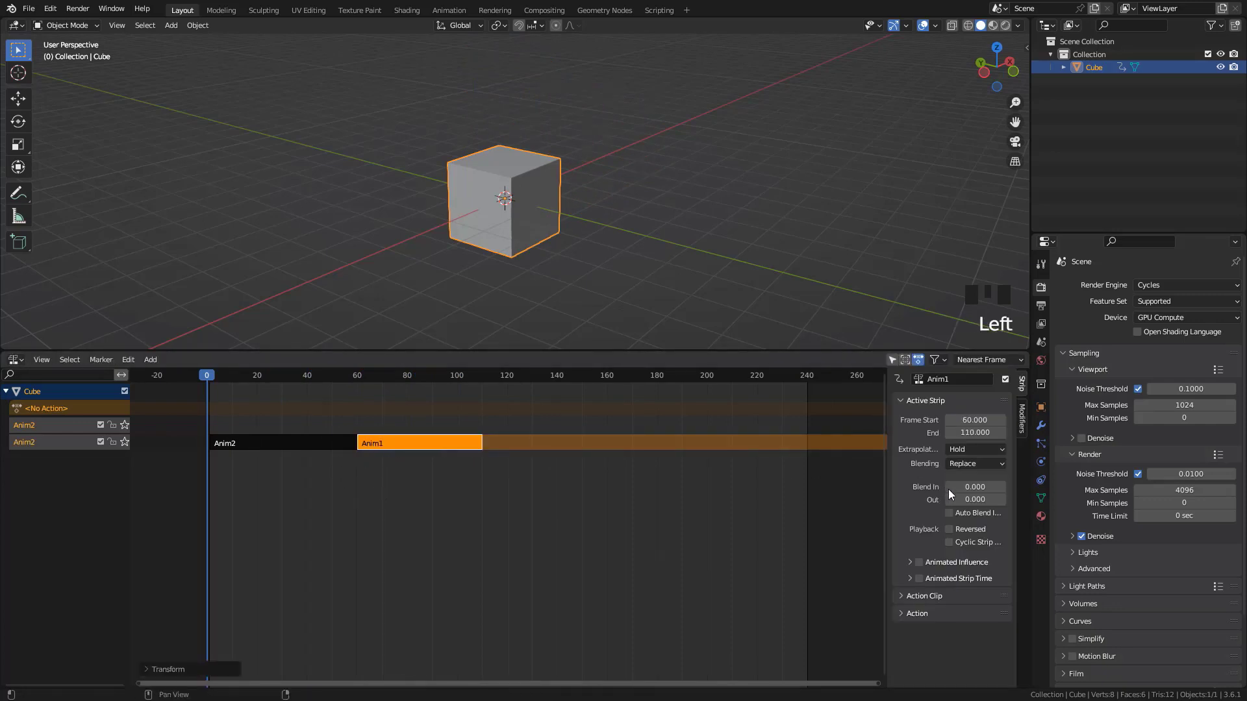
drag(948, 489, 989, 499)
Move the Anim1 strip to the track above, starting at frame 55 to overlap Anim2, and play back the blend
click(303, 443)
drag(426, 441, 396, 429)
key(space)
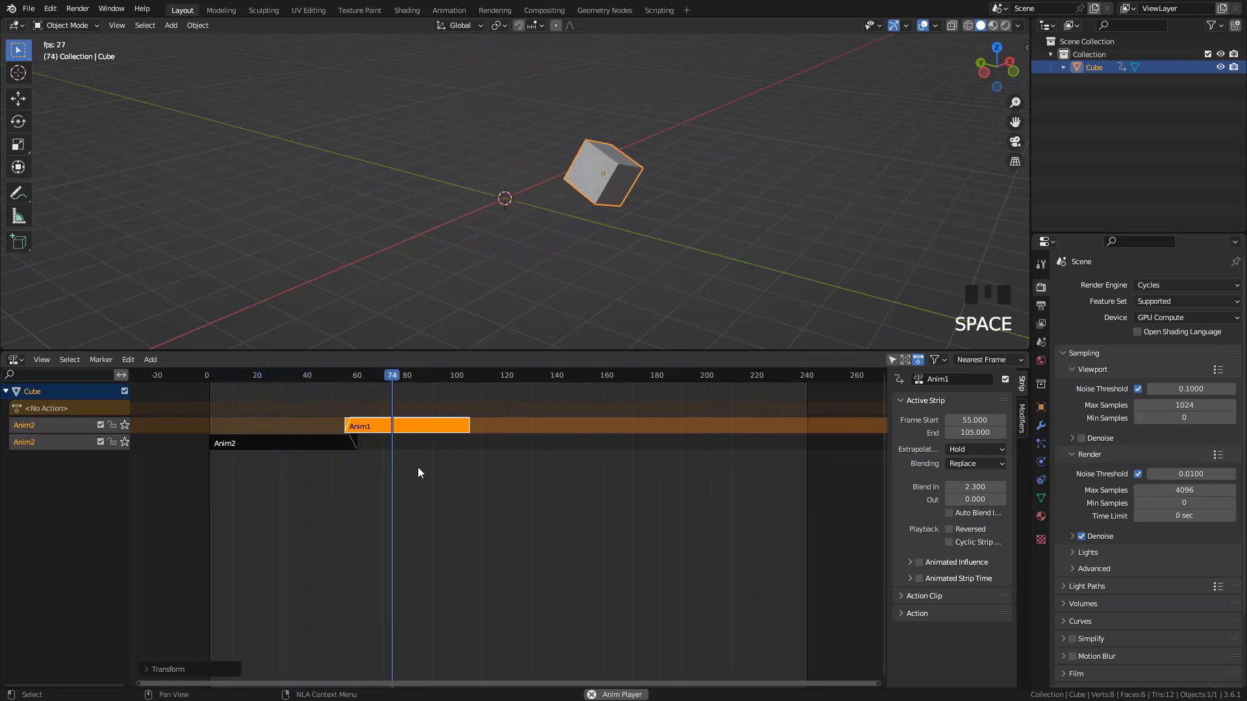
key(Escape)
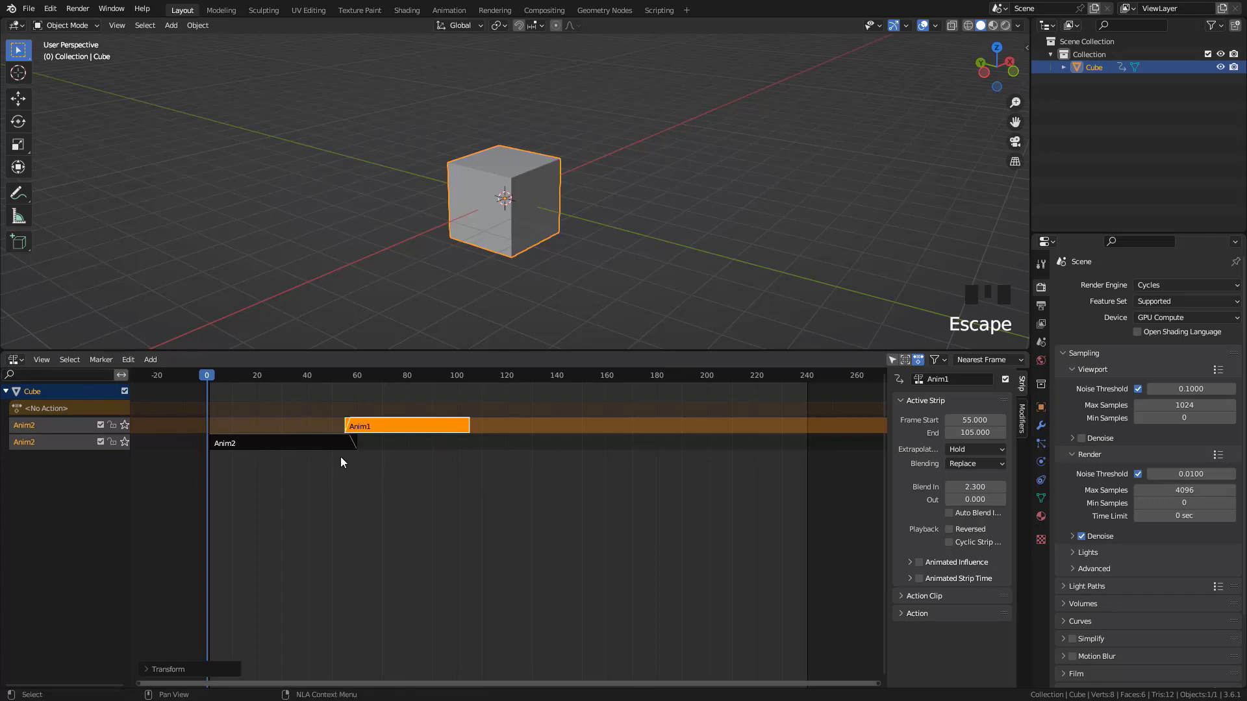
Shrink the Nonlinear Animation editor to enlarge the 3D viewport and open the list of object constraints for the cube
click(12, 363)
drag(320, 352, 422, 549)
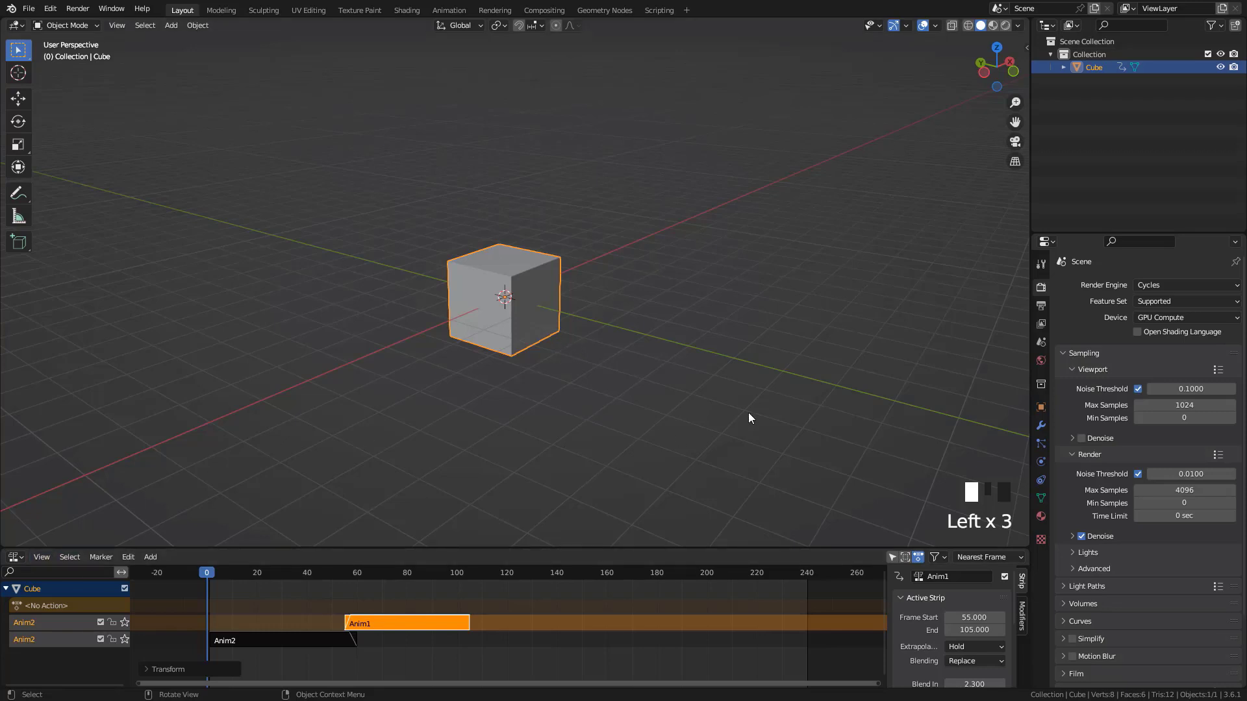
click(1041, 425)
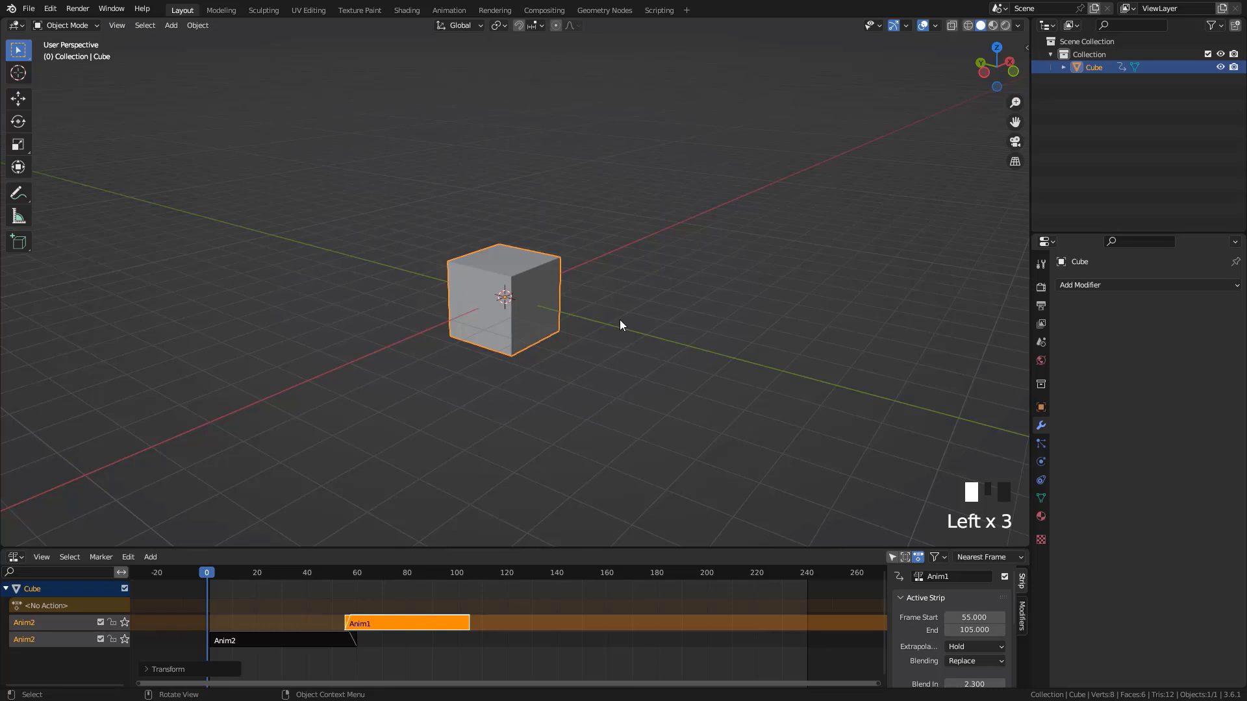
click(1041, 480)
click(1108, 284)
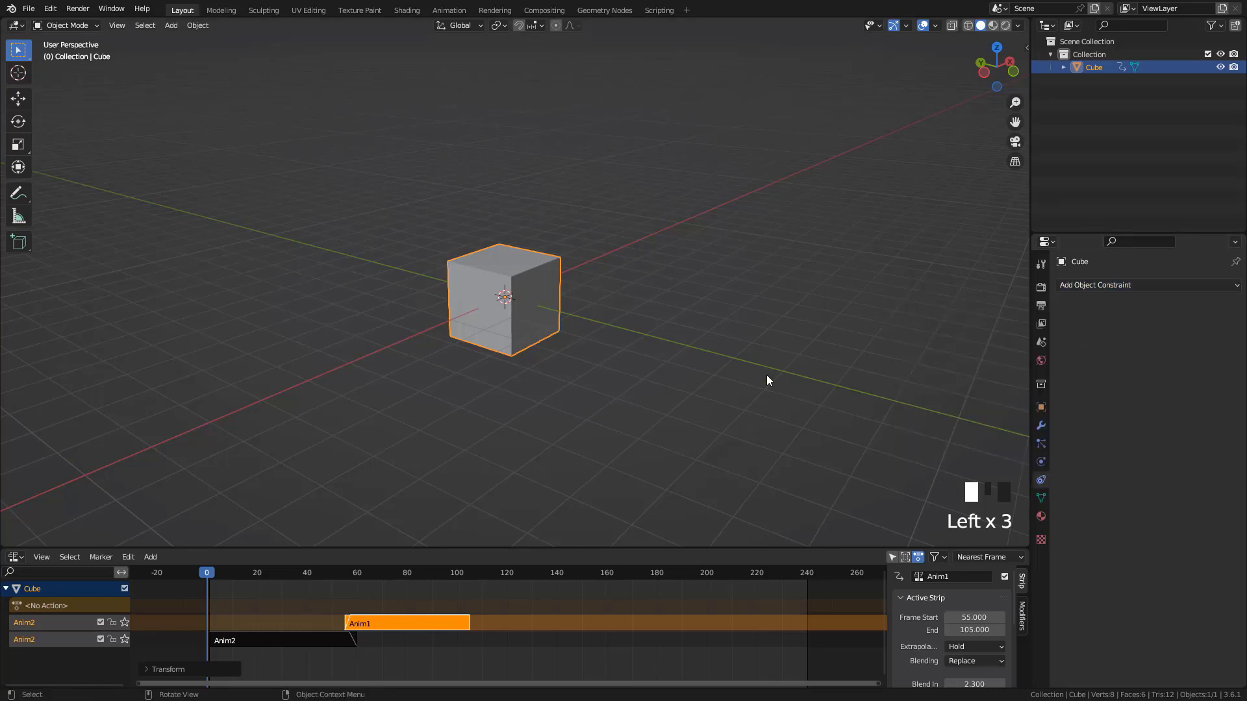
click(1117, 287)
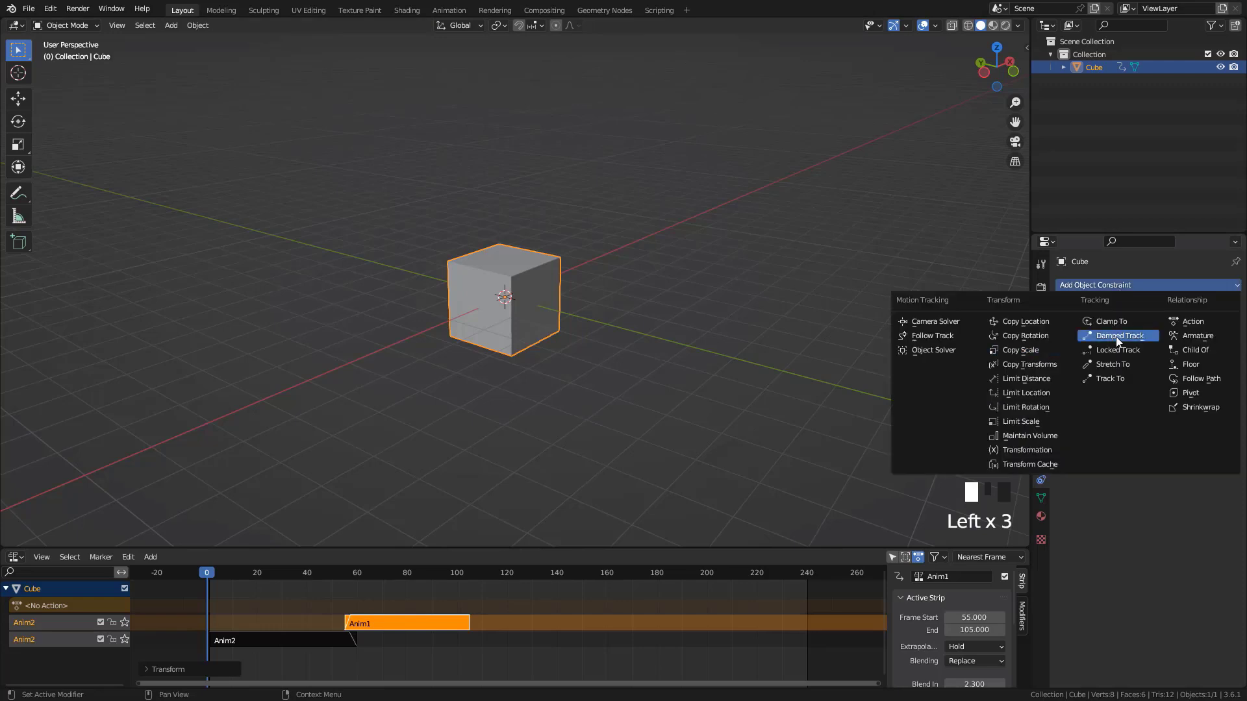